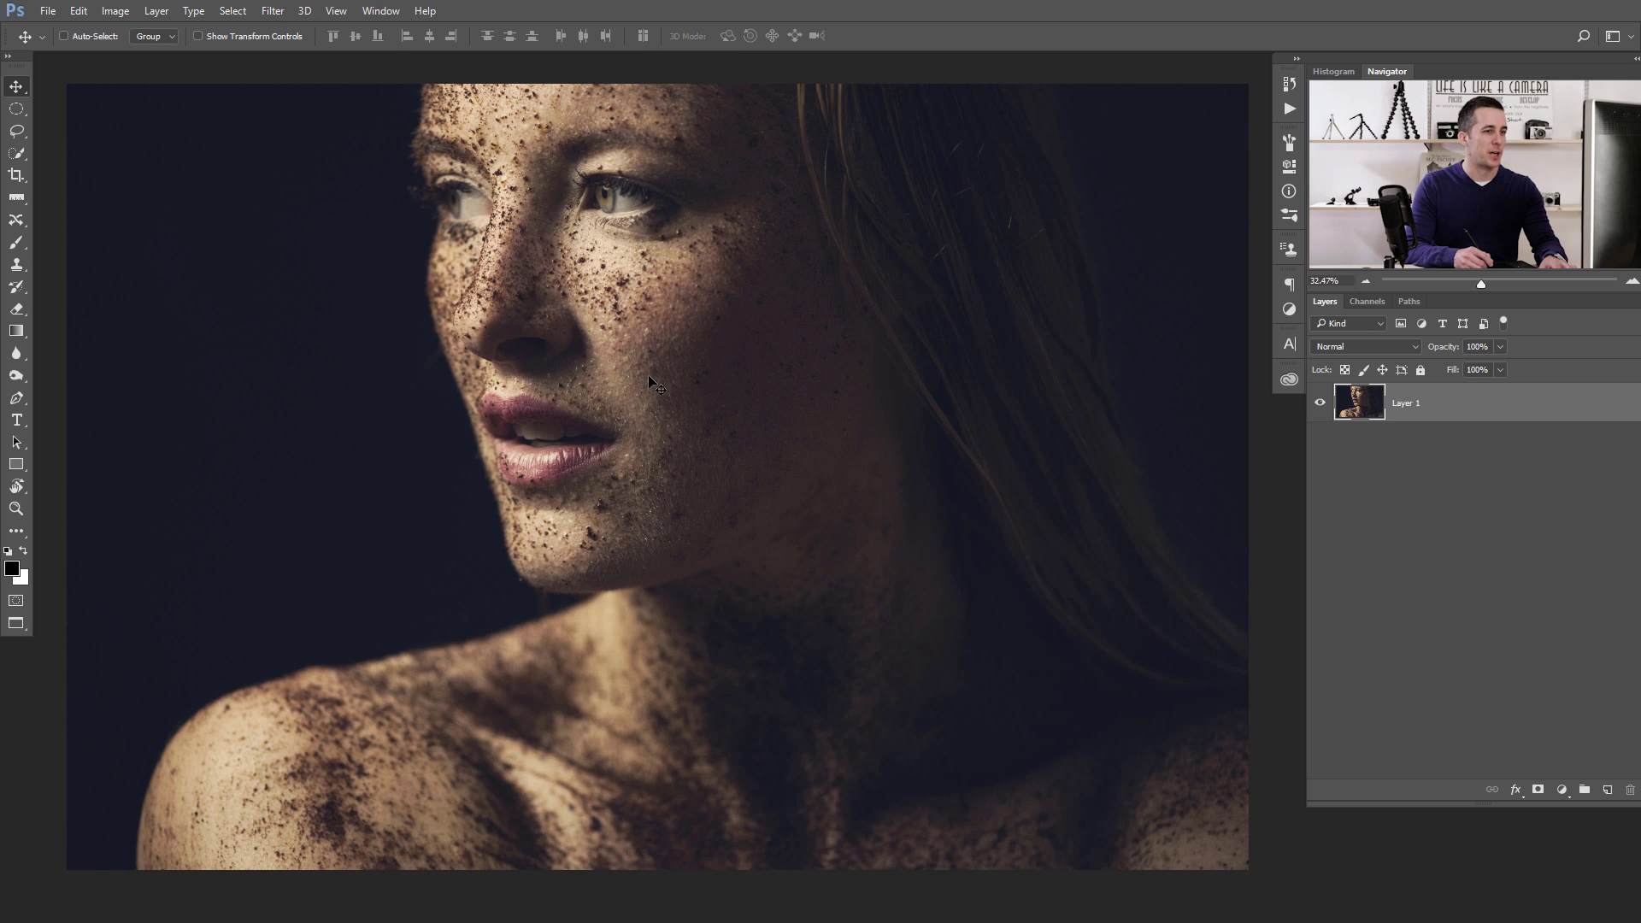
Step: Try the Sharpen Tool at 50% strength on the nose and cheek of Layer 1, undoing and redoing the strokes to compare
click(17, 357)
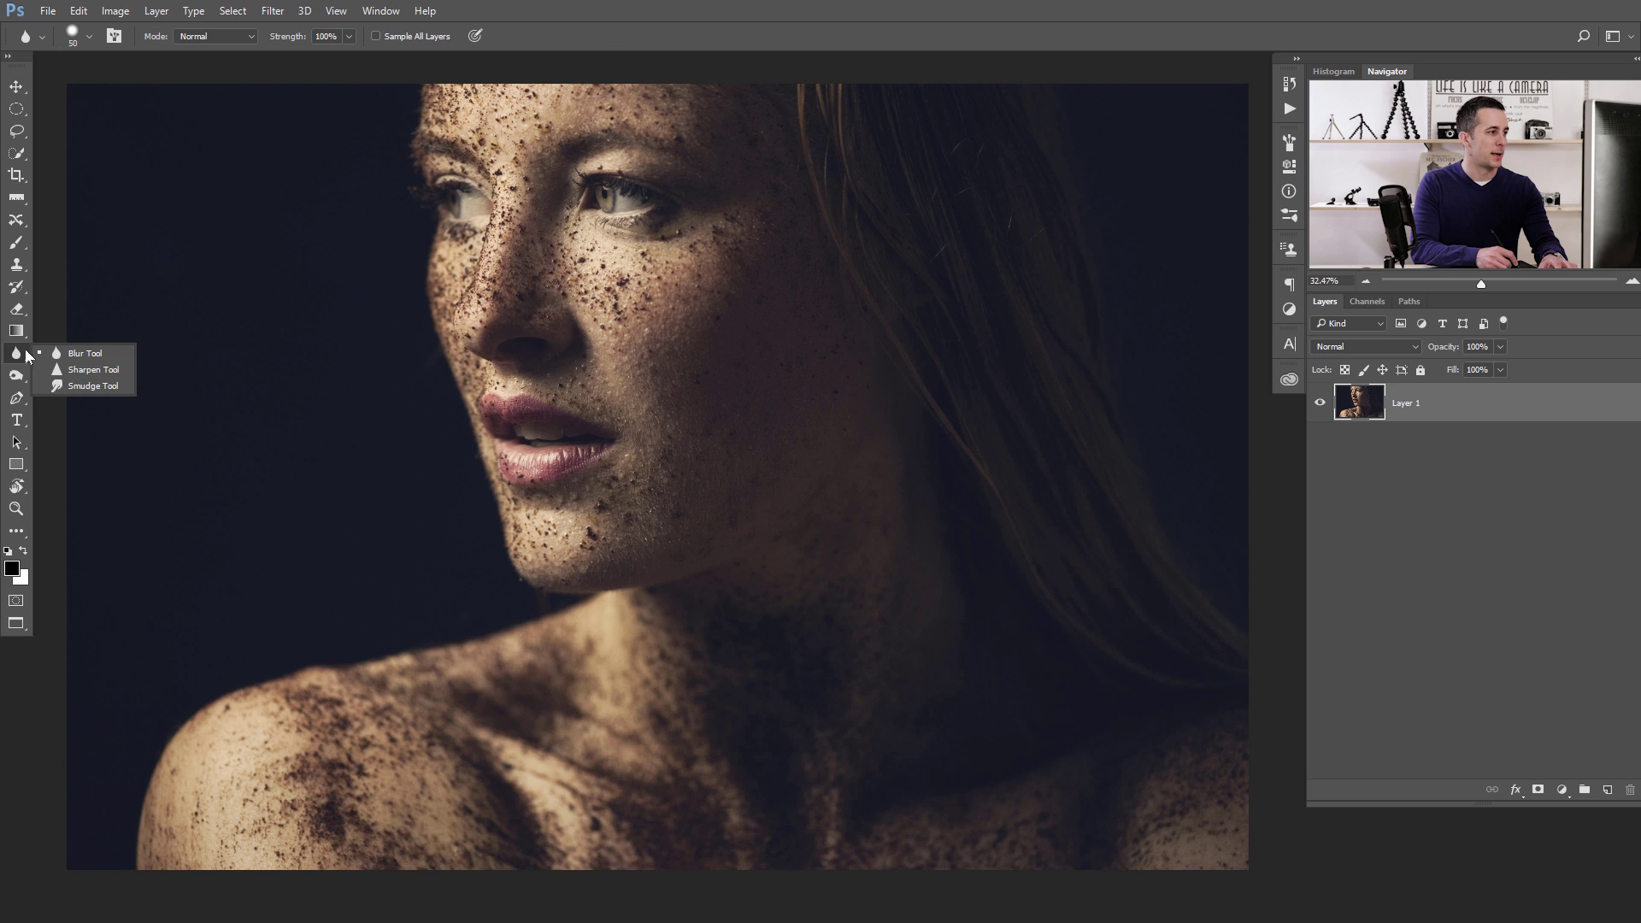
click(112, 377)
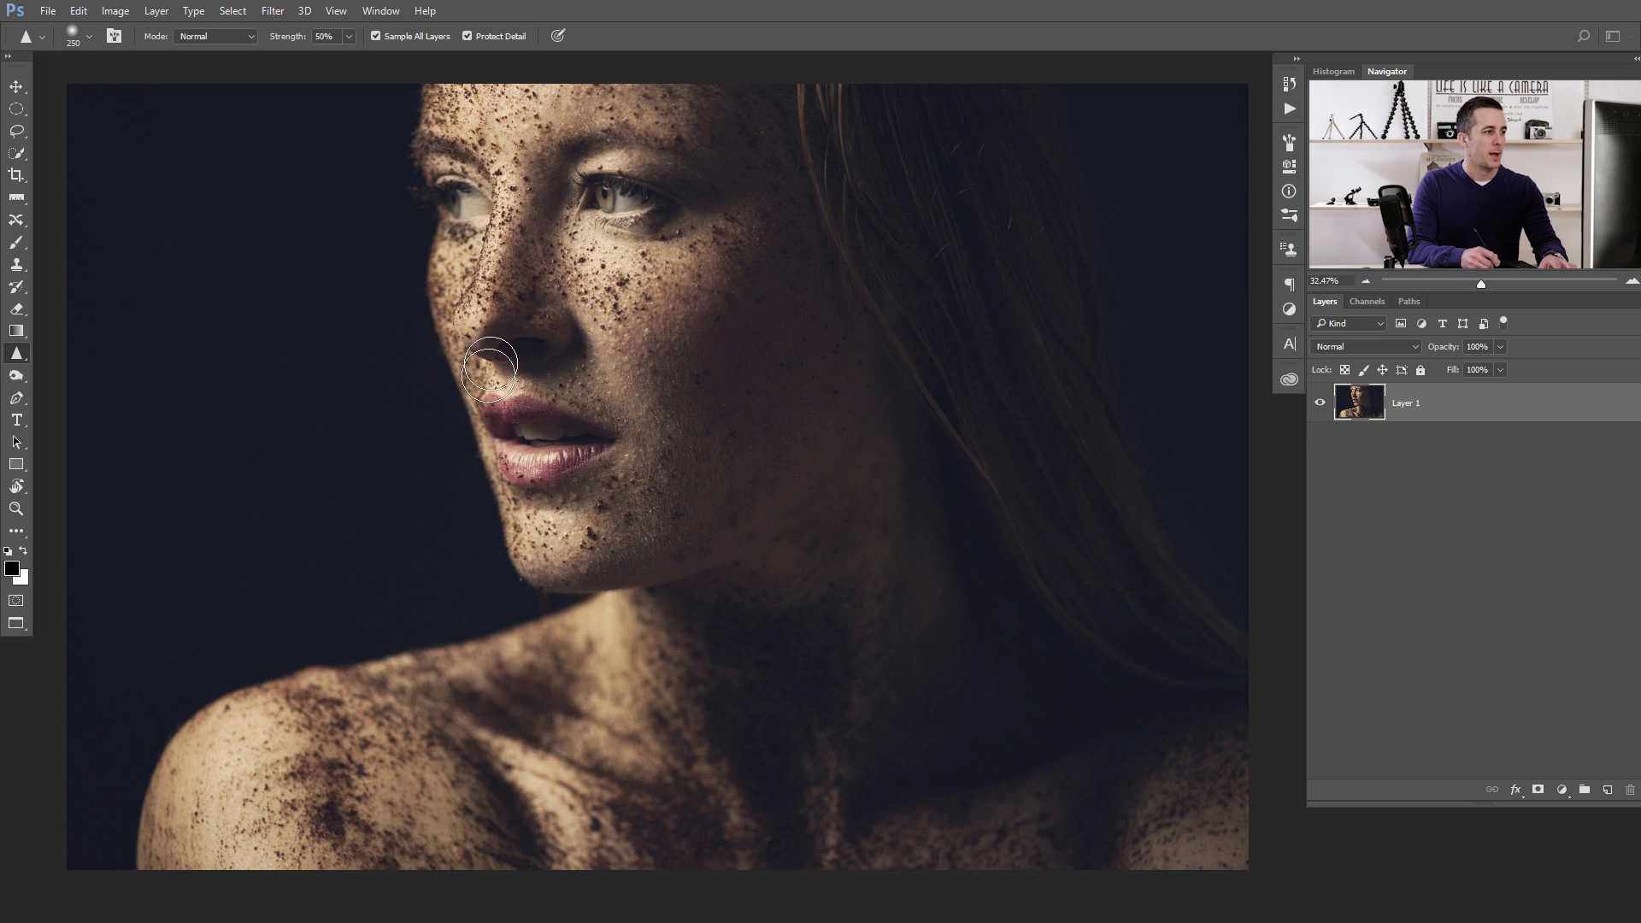
mouse_move(483, 265)
mouse_down()
mouse_move(532, 293)
mouse_move(552, 268)
mouse_move(545, 337)
mouse_move(547, 301)
mouse_move(521, 357)
mouse_move(509, 308)
mouse_move(468, 385)
mouse_up()
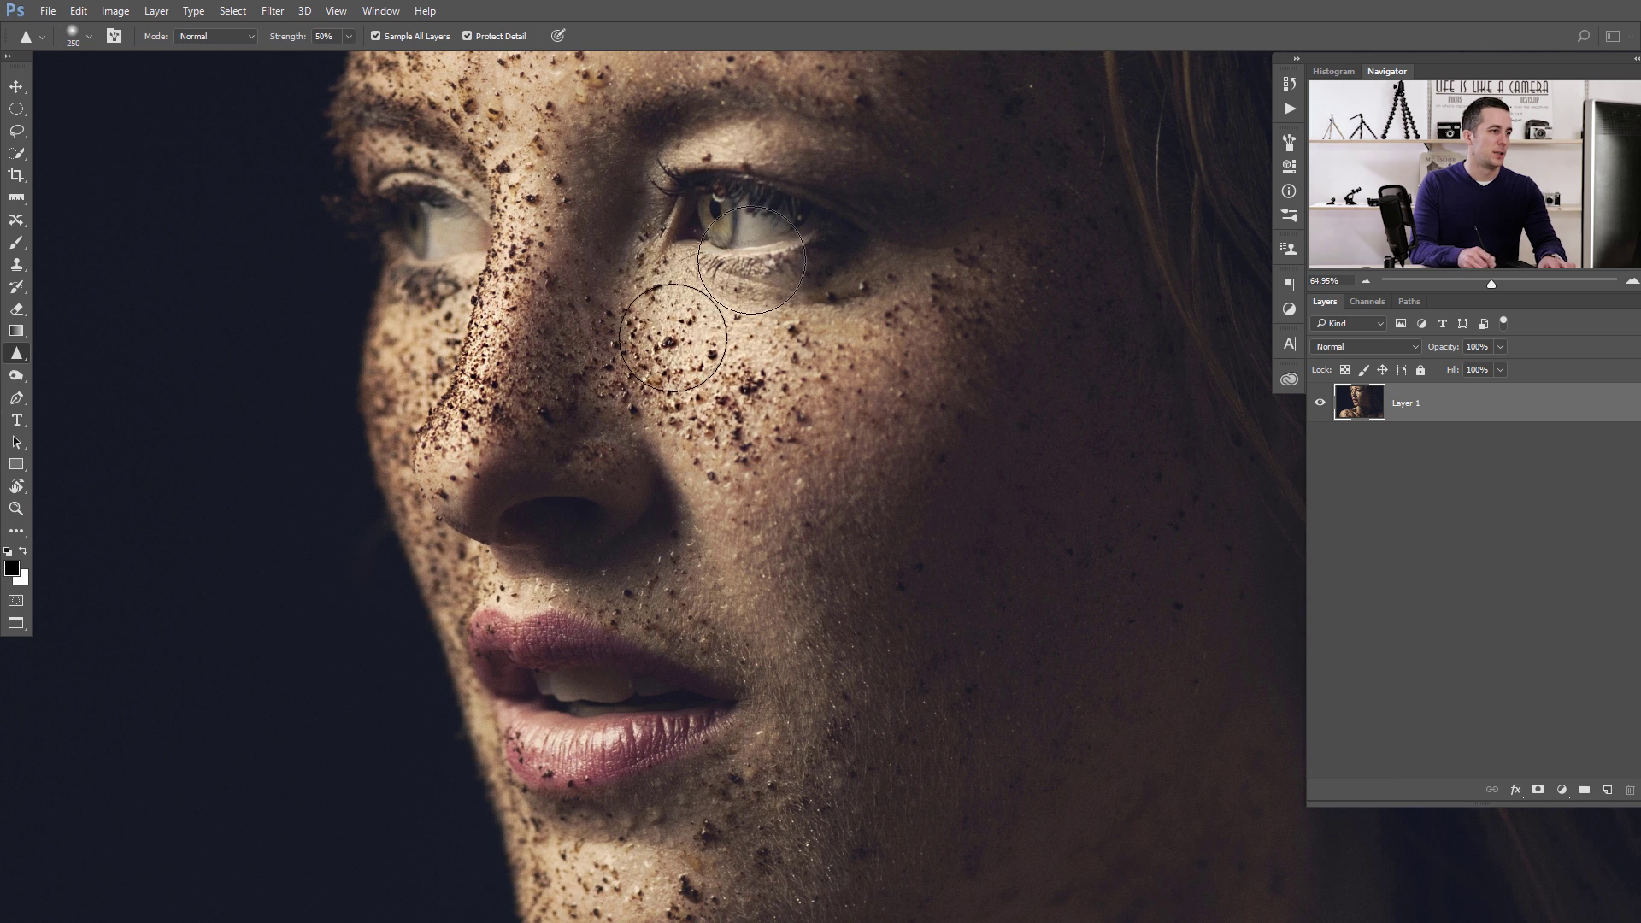
mouse_move(717, 397)
mouse_down()
mouse_move(742, 350)
mouse_move(728, 340)
mouse_up()
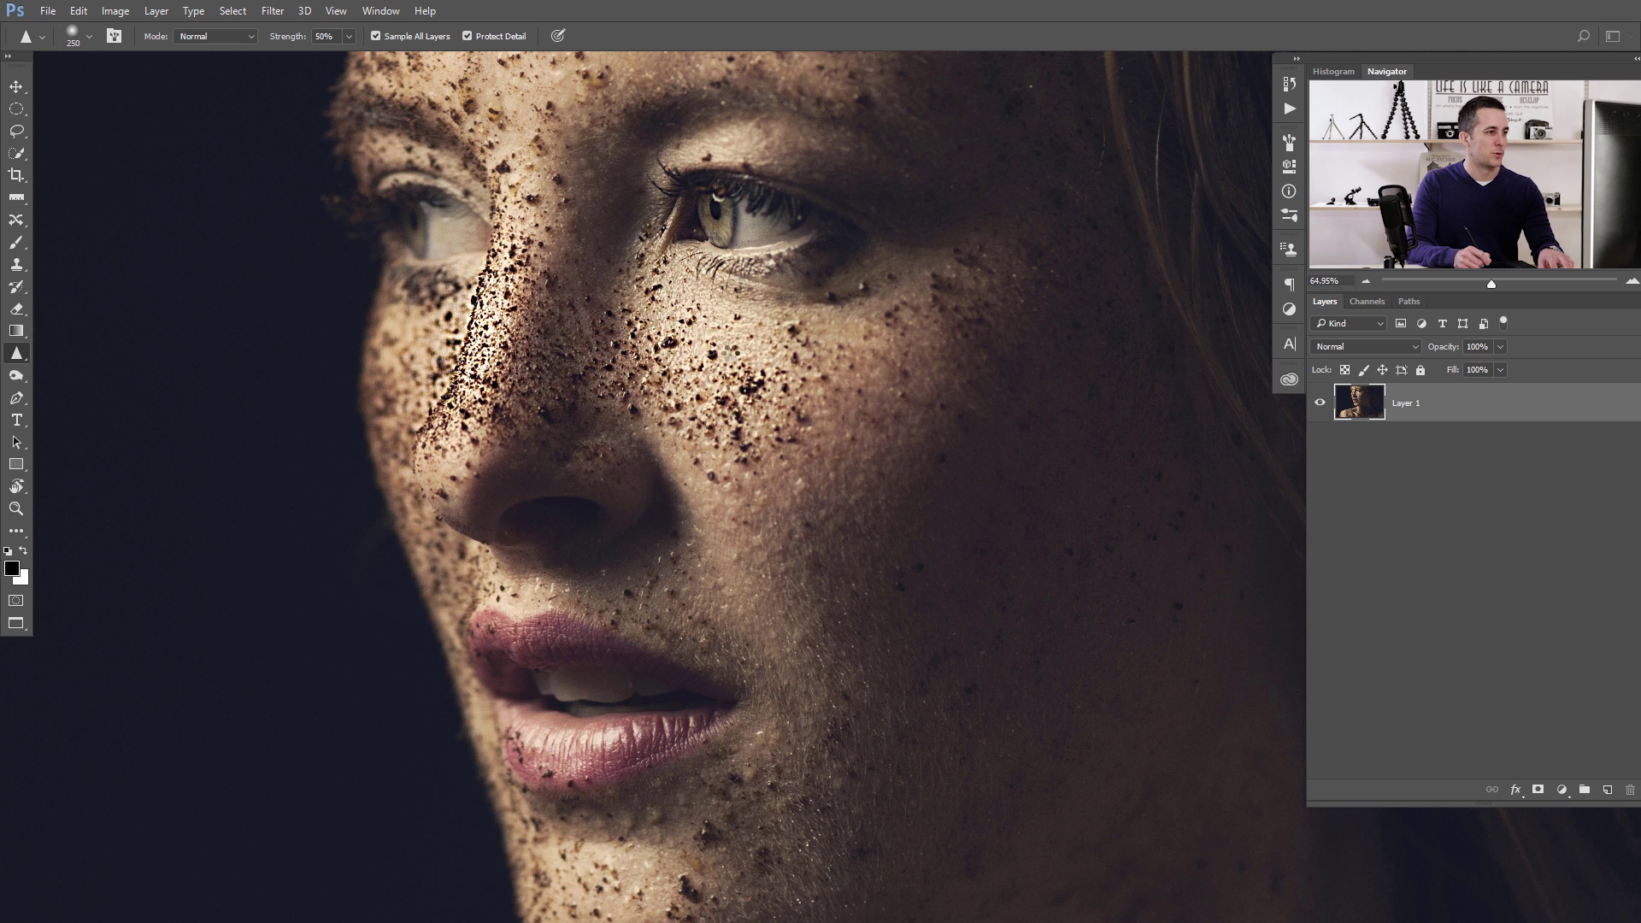
key(ctrl+z)
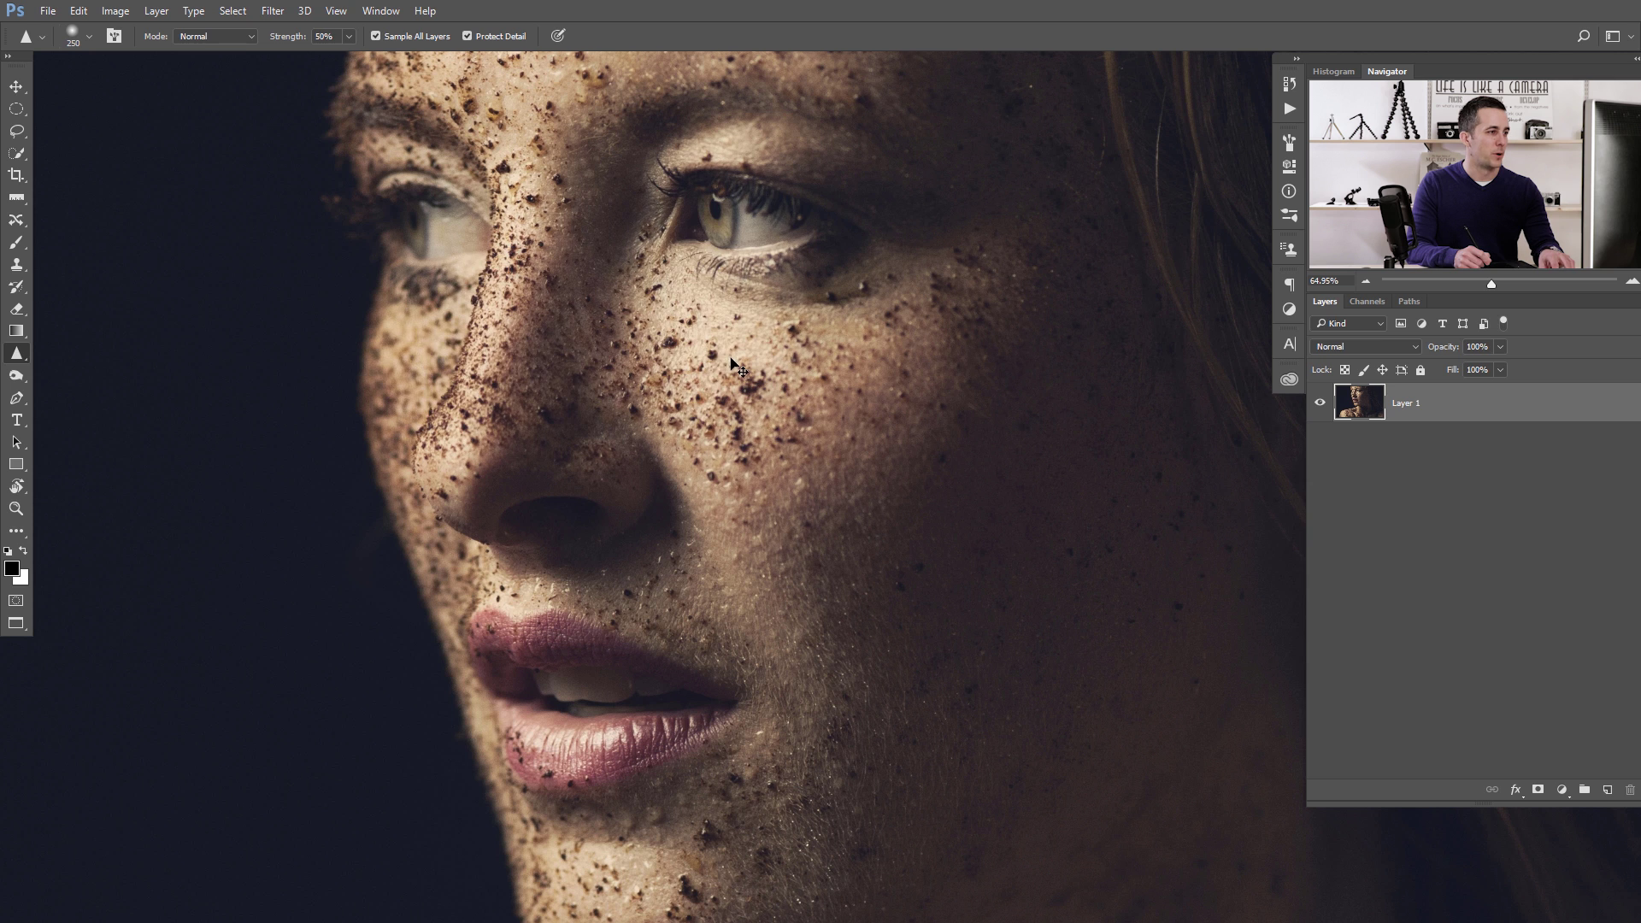
key(ctrl+z)
key(ctrl+z)
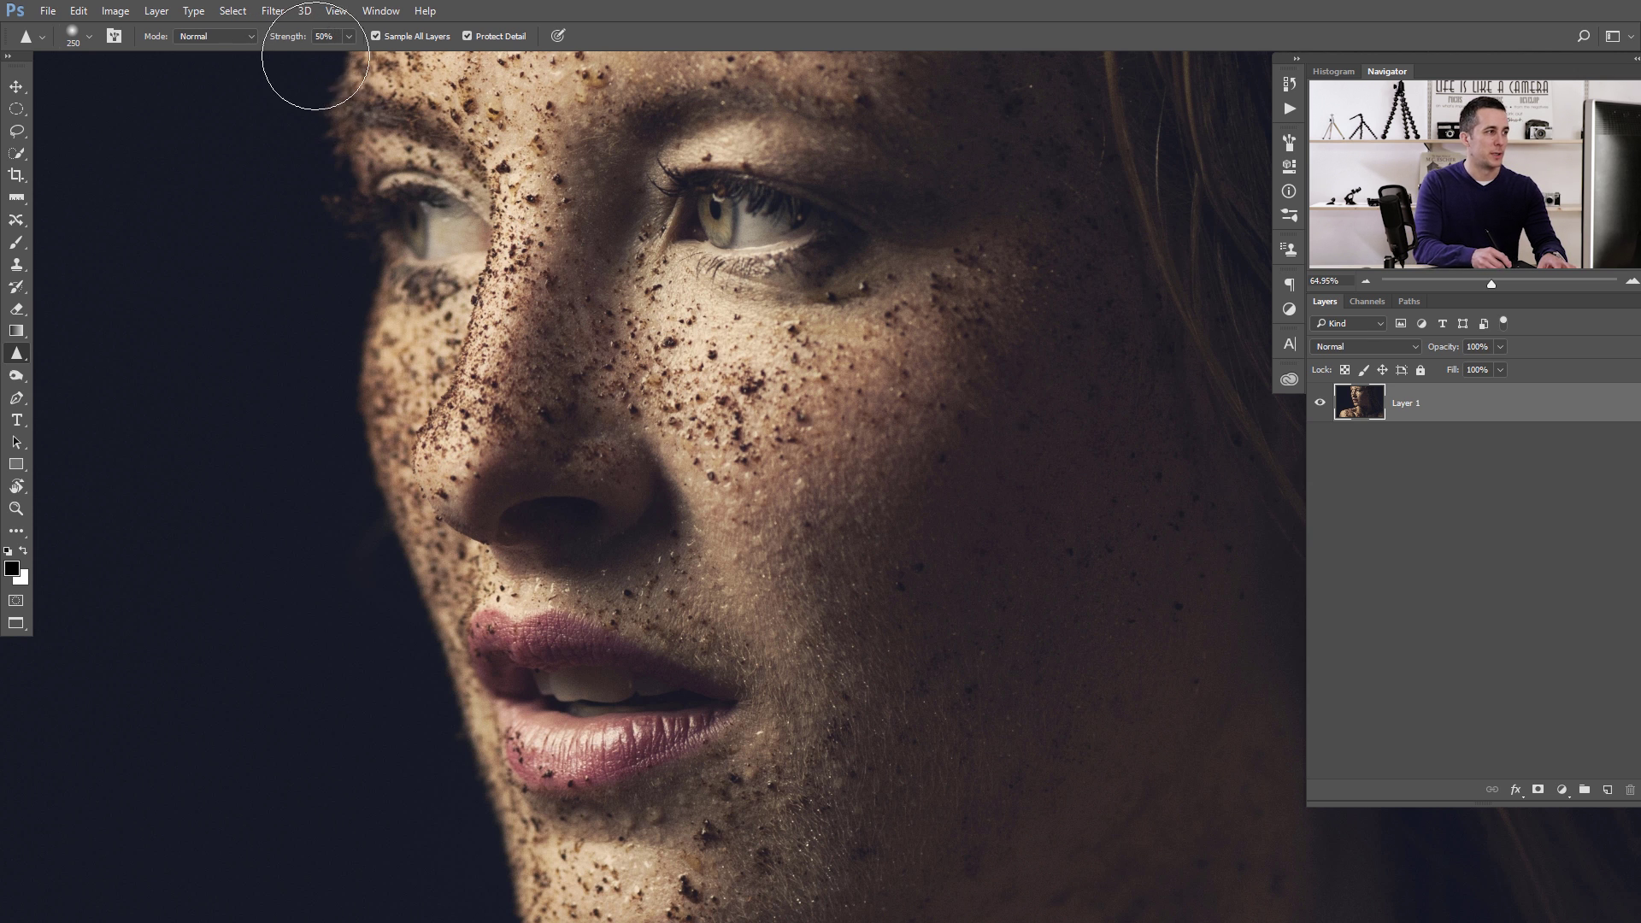
Step: Add a new layer and sharpen the nose, eyes, cheek and lips on it at 50% strength, sampling all layers
click(349, 36)
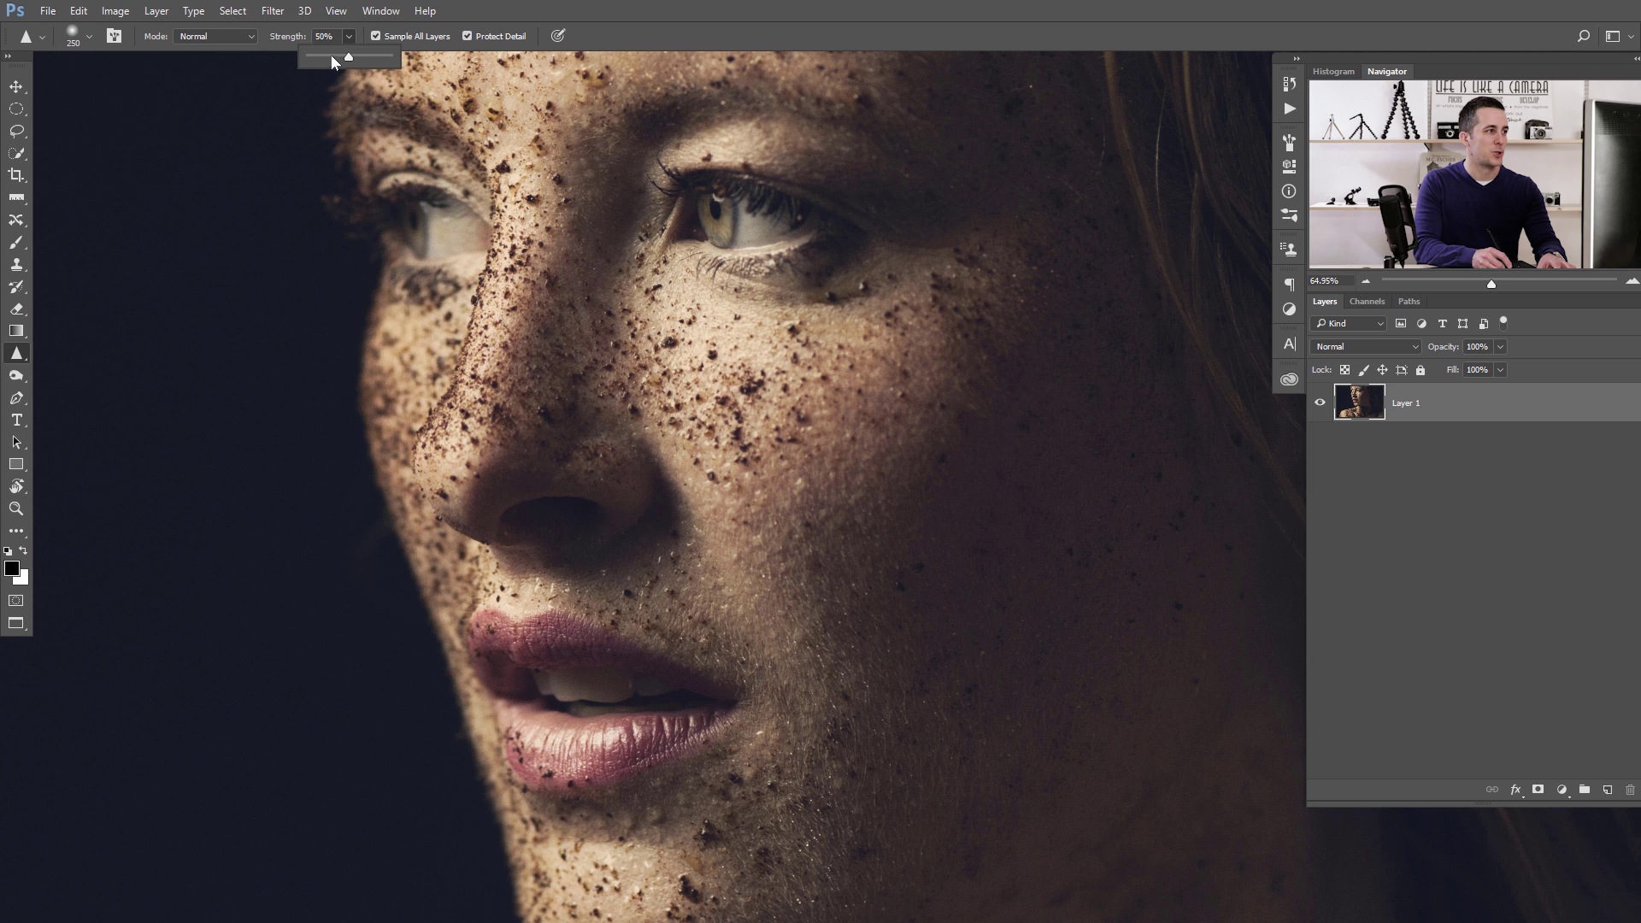
click(343, 57)
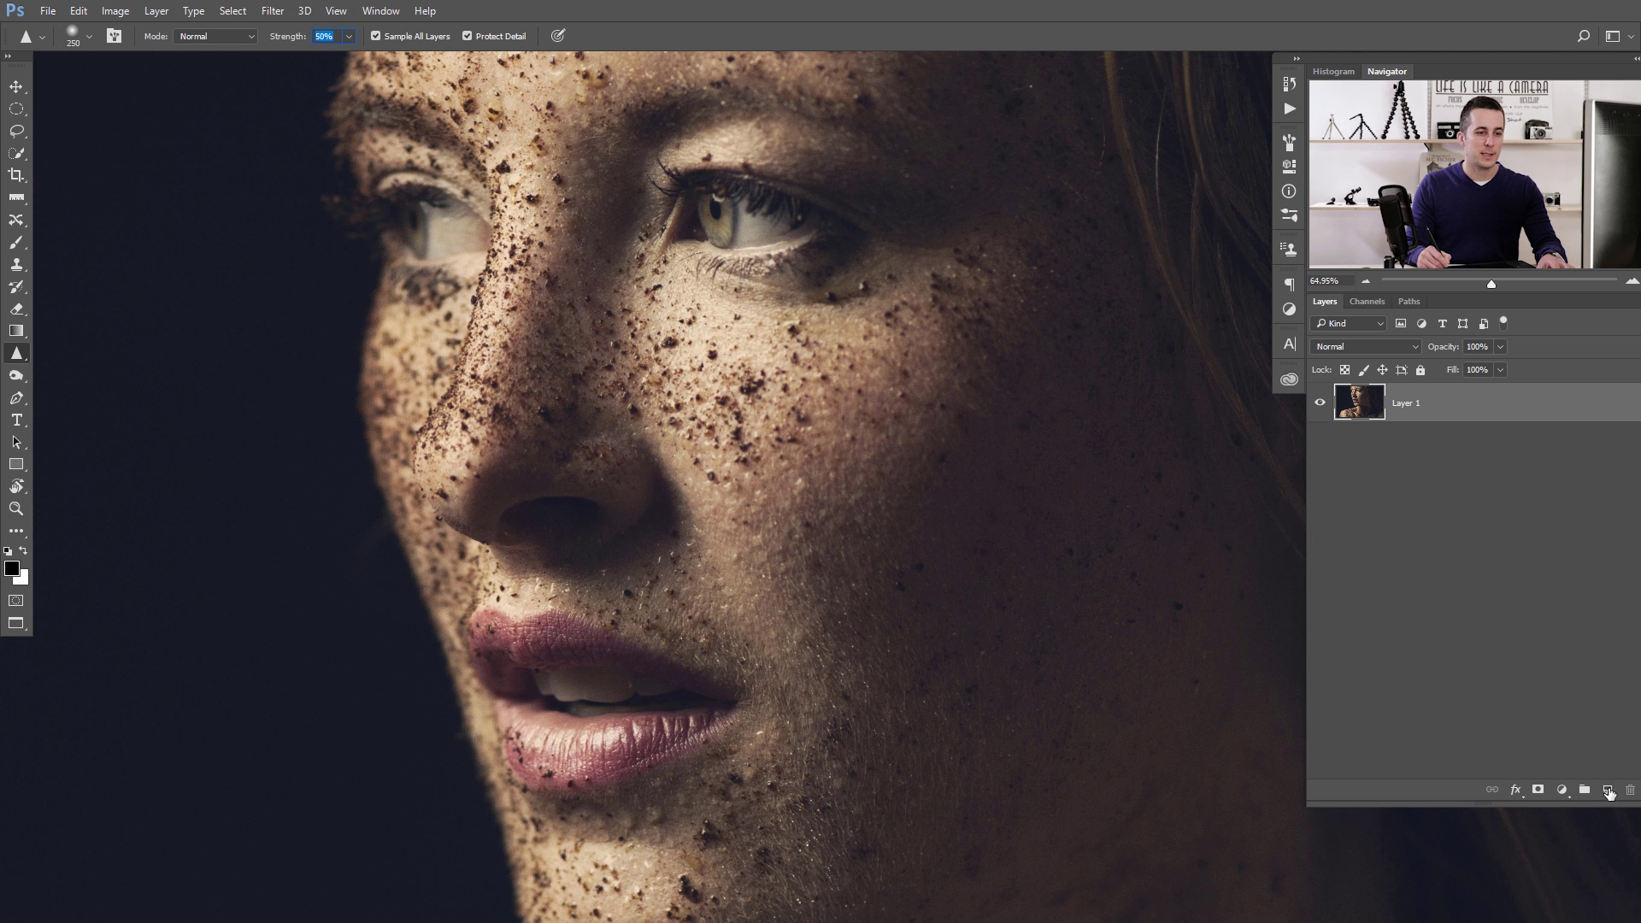
click(1605, 790)
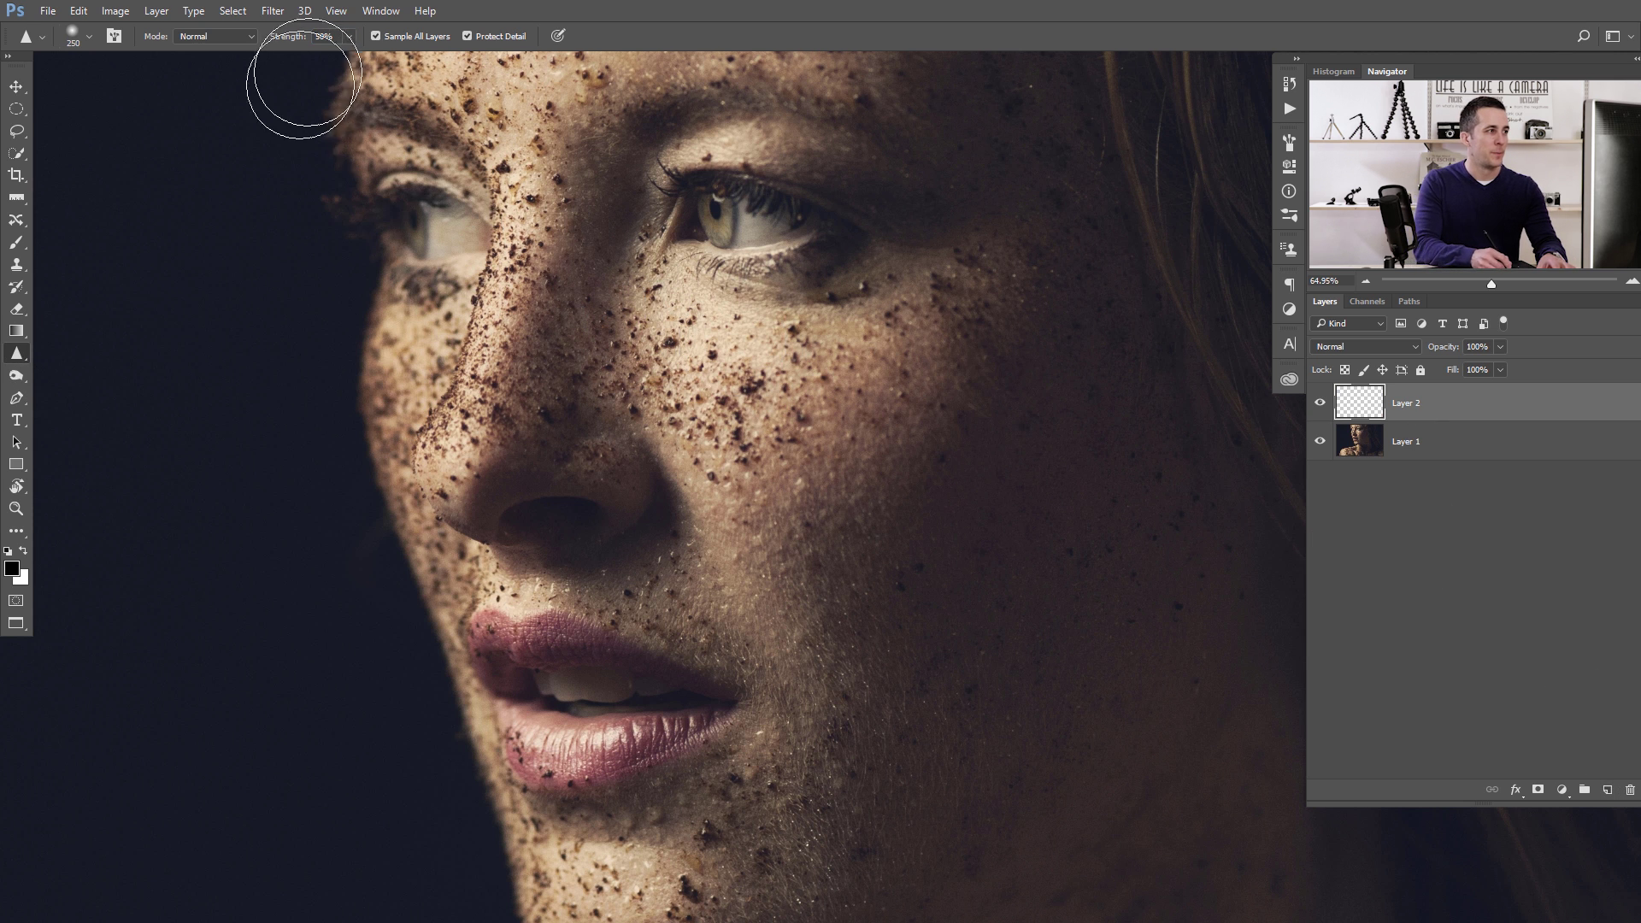
click(391, 36)
mouse_move(406, 69)
mouse_down()
mouse_move(545, 311)
mouse_move(566, 401)
mouse_move(515, 278)
mouse_move(460, 435)
mouse_move(488, 384)
mouse_move(486, 418)
mouse_move(548, 238)
mouse_move(653, 208)
mouse_move(799, 219)
mouse_move(751, 203)
mouse_move(768, 210)
mouse_move(706, 216)
mouse_move(640, 372)
mouse_move(732, 443)
mouse_move(782, 443)
mouse_move(745, 412)
mouse_move(835, 406)
mouse_move(692, 595)
mouse_move(618, 768)
mouse_move(646, 755)
mouse_move(546, 745)
mouse_move(649, 736)
mouse_move(569, 762)
mouse_move(596, 681)
mouse_move(546, 621)
mouse_move(650, 675)
mouse_move(546, 649)
mouse_move(594, 676)
mouse_move(629, 793)
mouse_move(738, 821)
mouse_up()
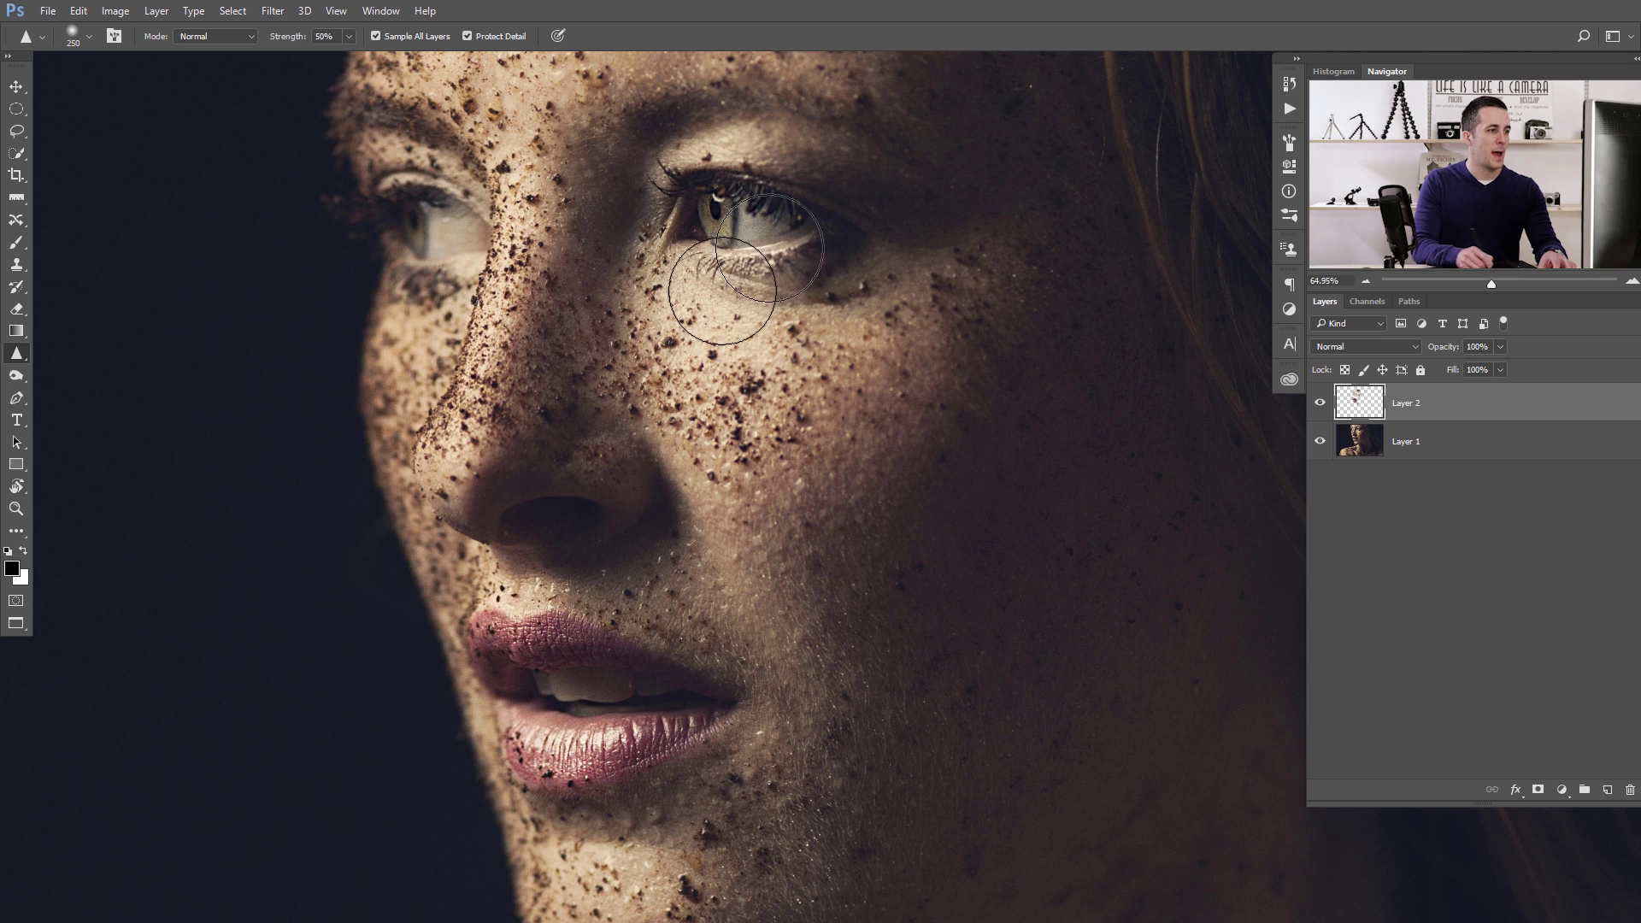
Step: Compare the portrait with and without the sharpened layer, and view Layer 2 in isolation before showing both layers again
click(1321, 405)
click(1319, 406)
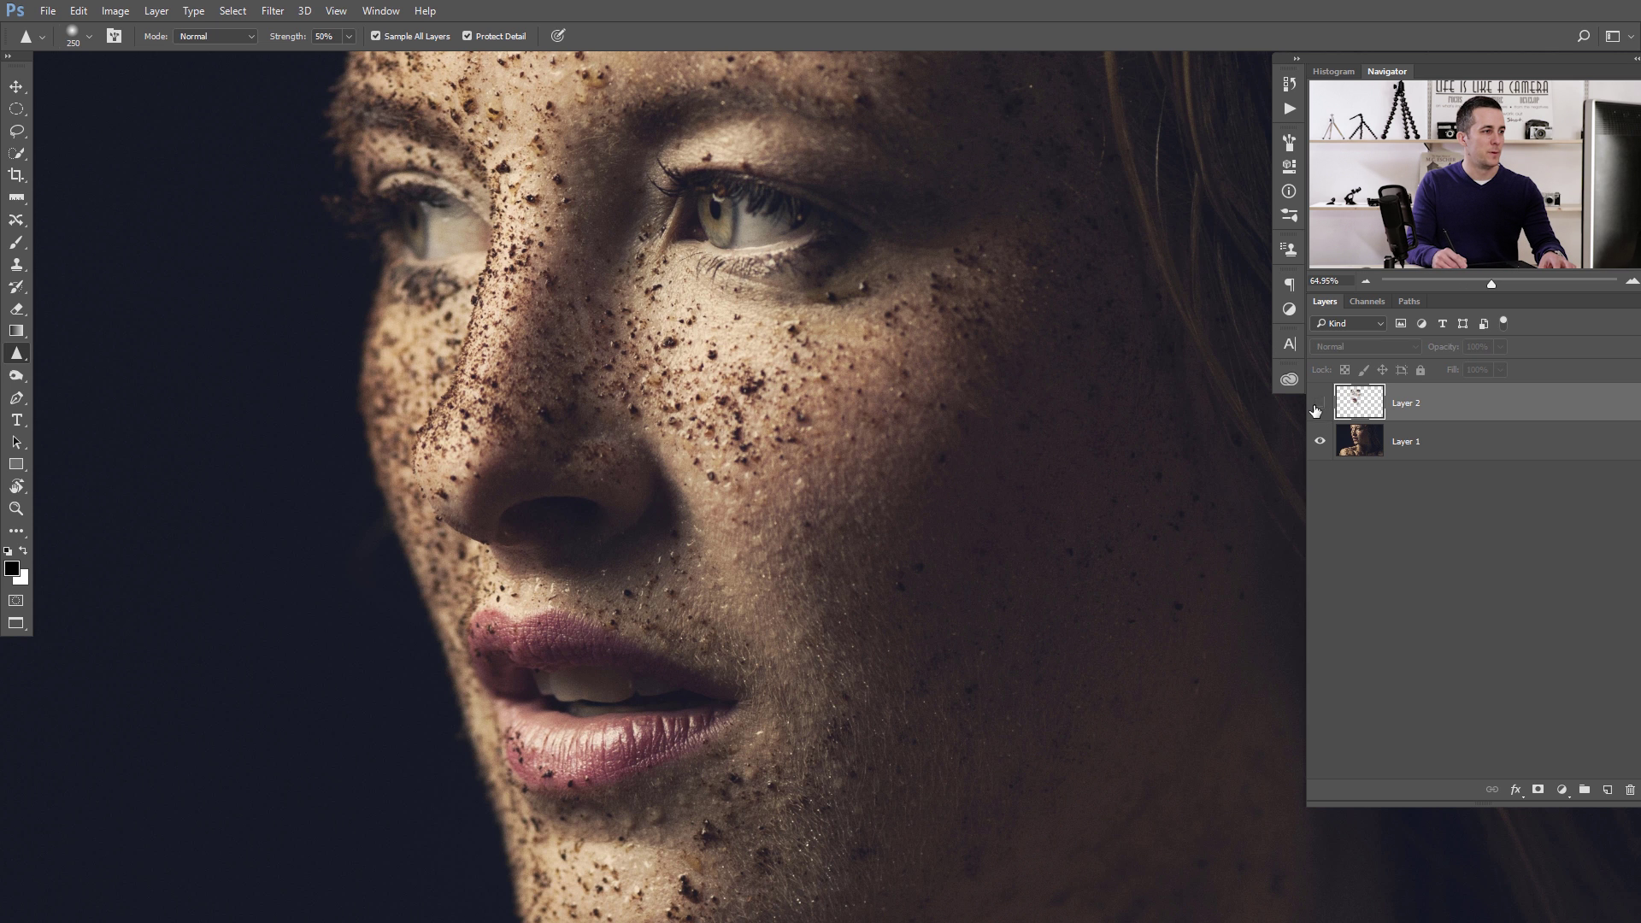
click(1317, 407)
click(1319, 405)
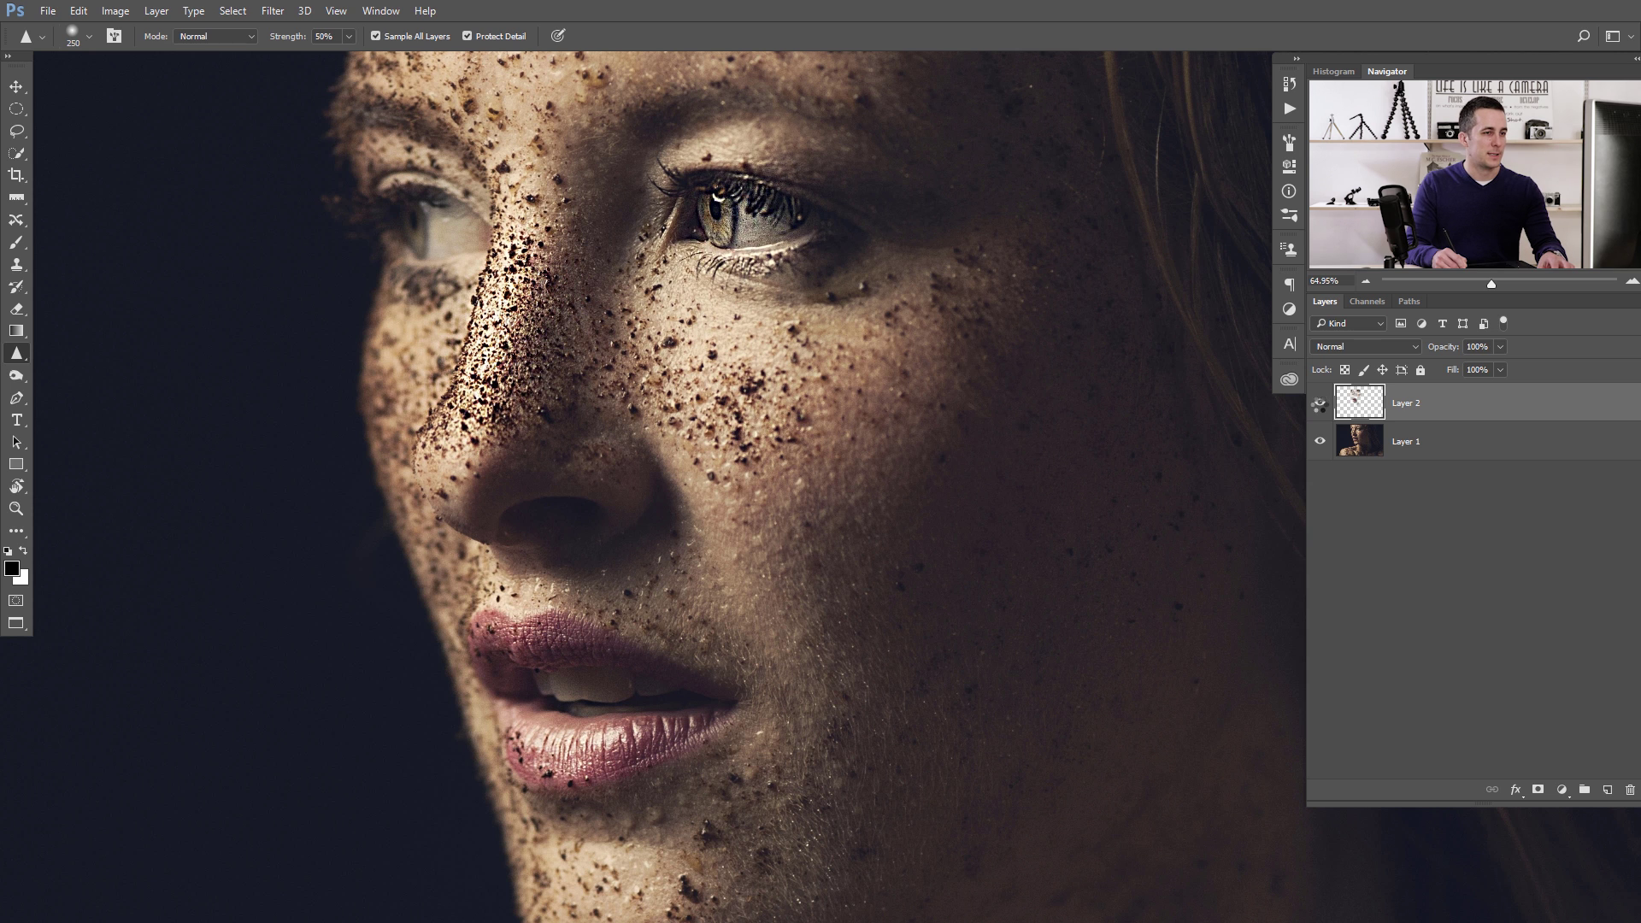
click(1321, 407)
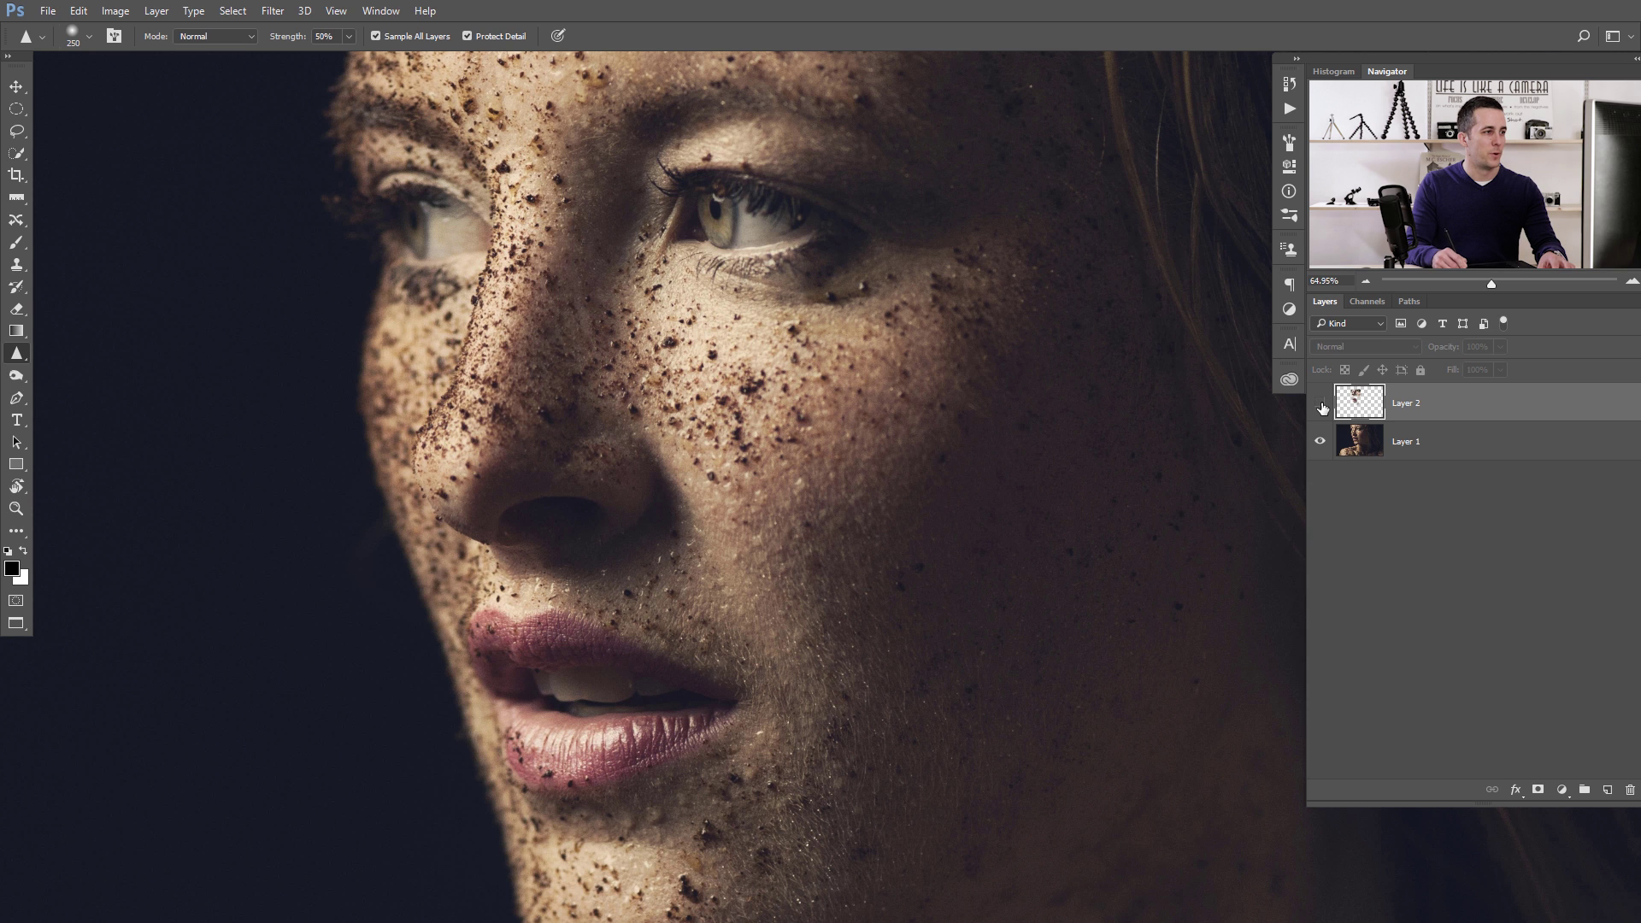
click(1322, 407)
click(1321, 407)
click(1322, 407)
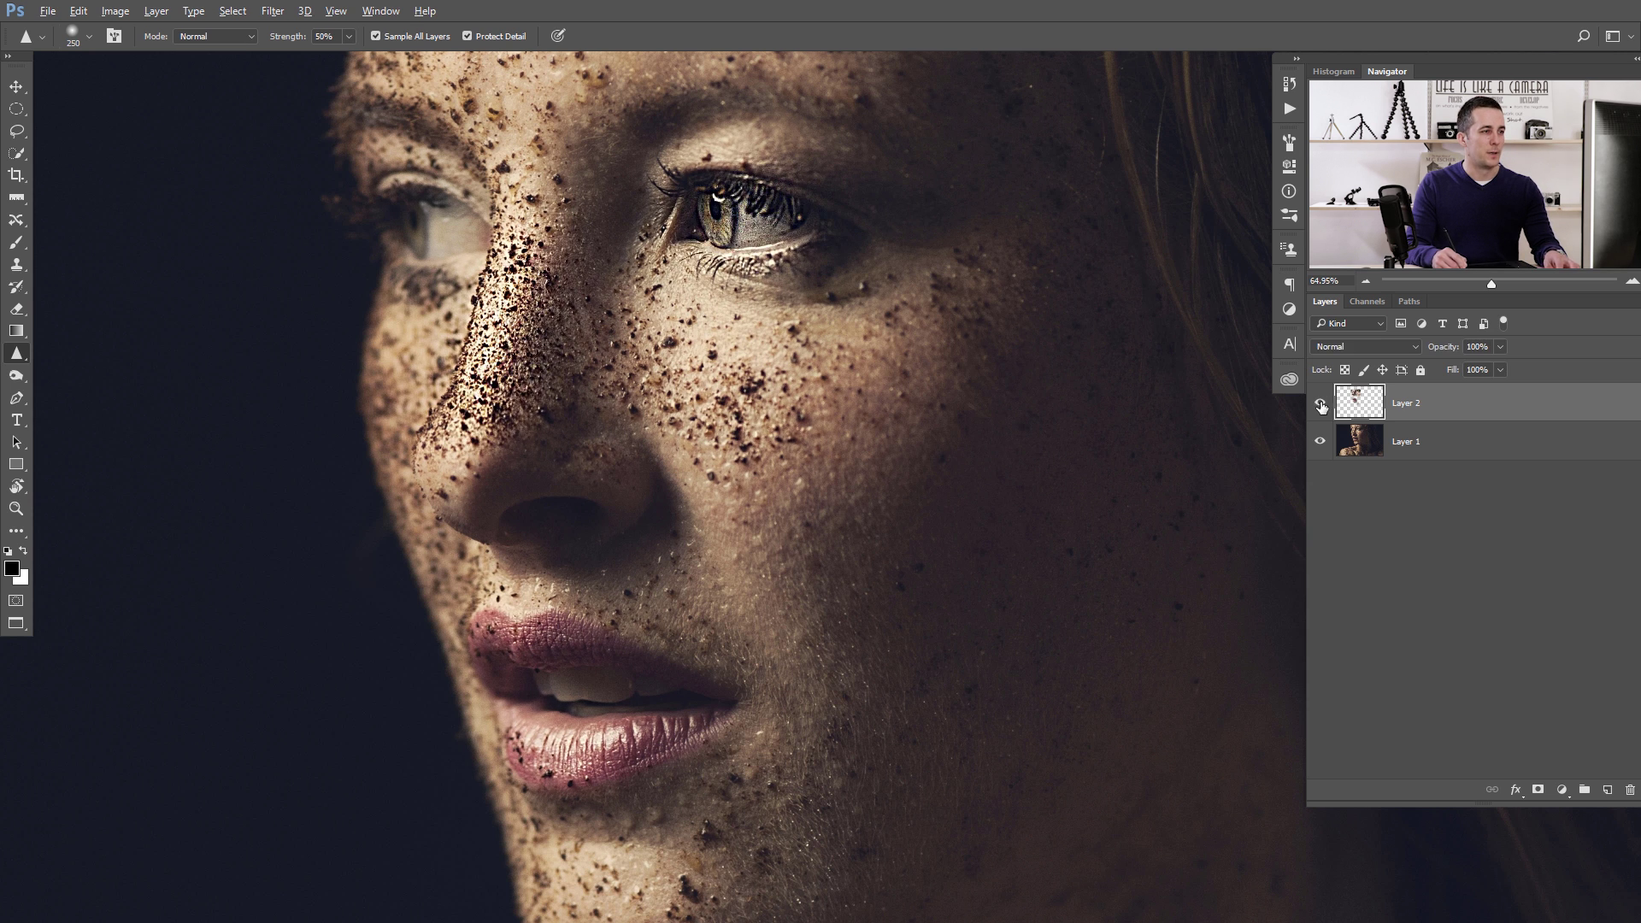
alt+click(1321, 407)
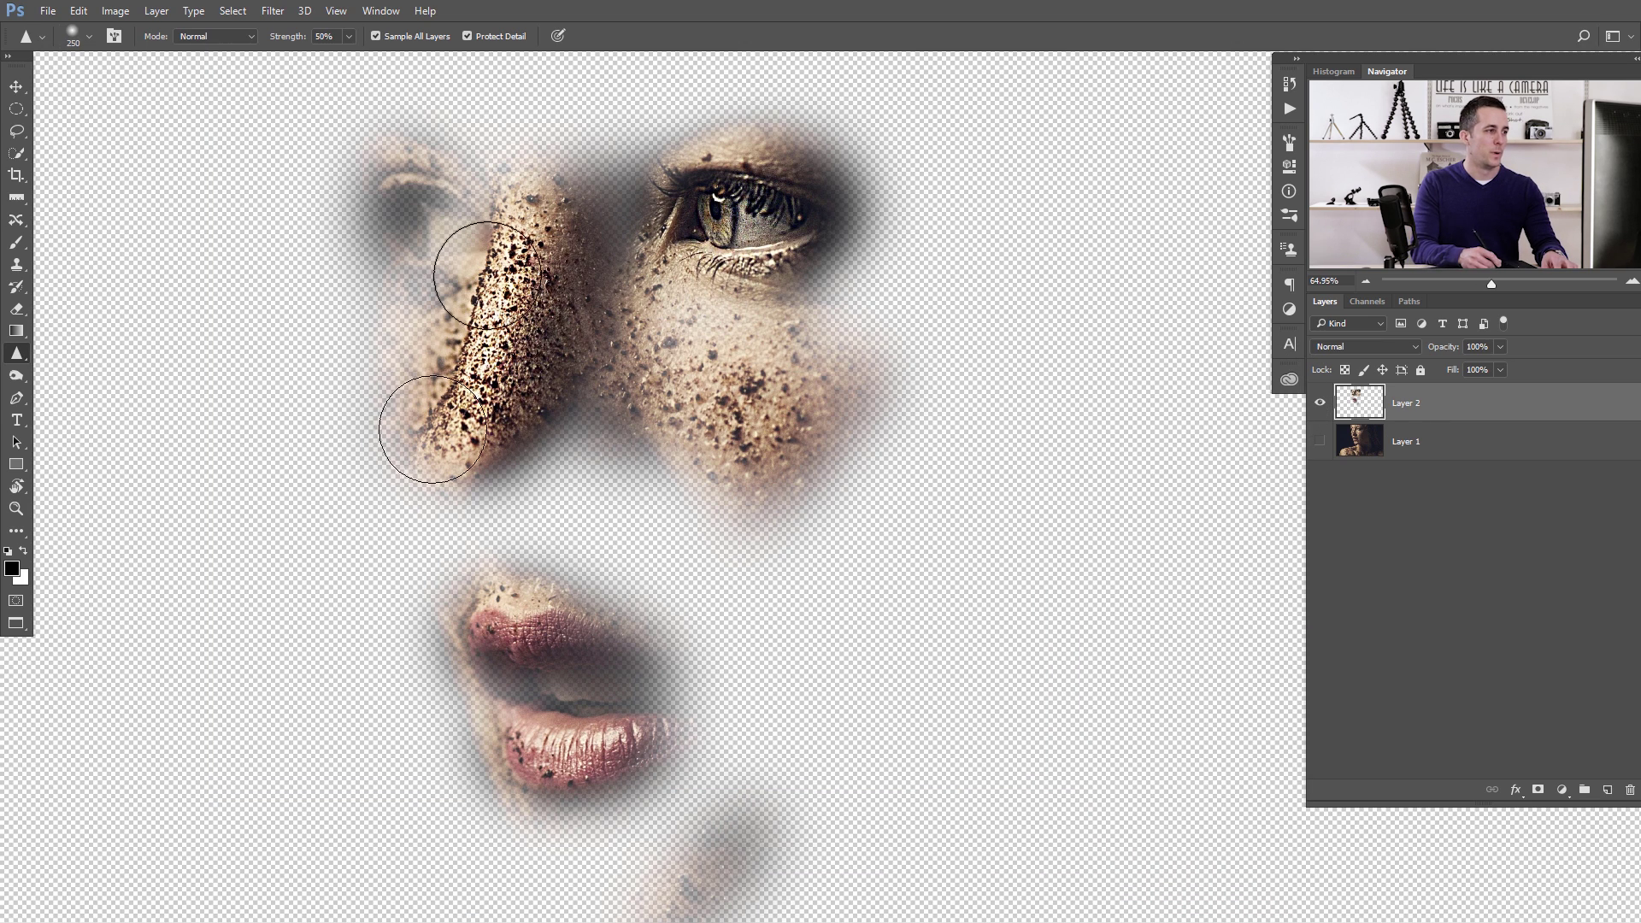
alt+click(1324, 402)
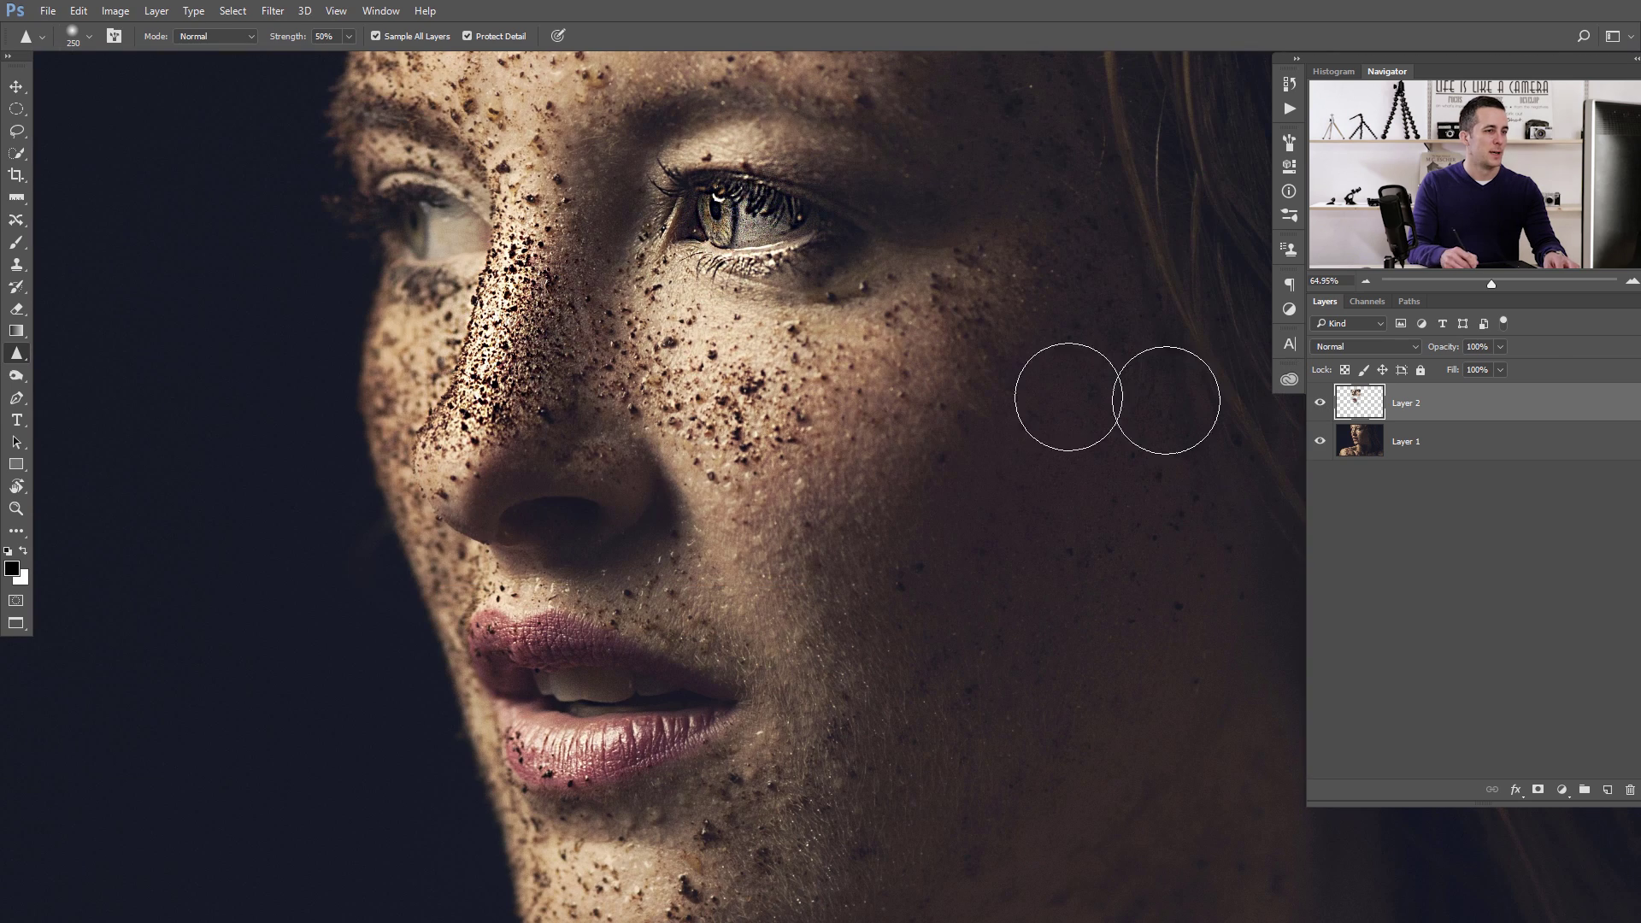
Step: Delete Layer 2 and duplicate Layer 1
key(Delete)
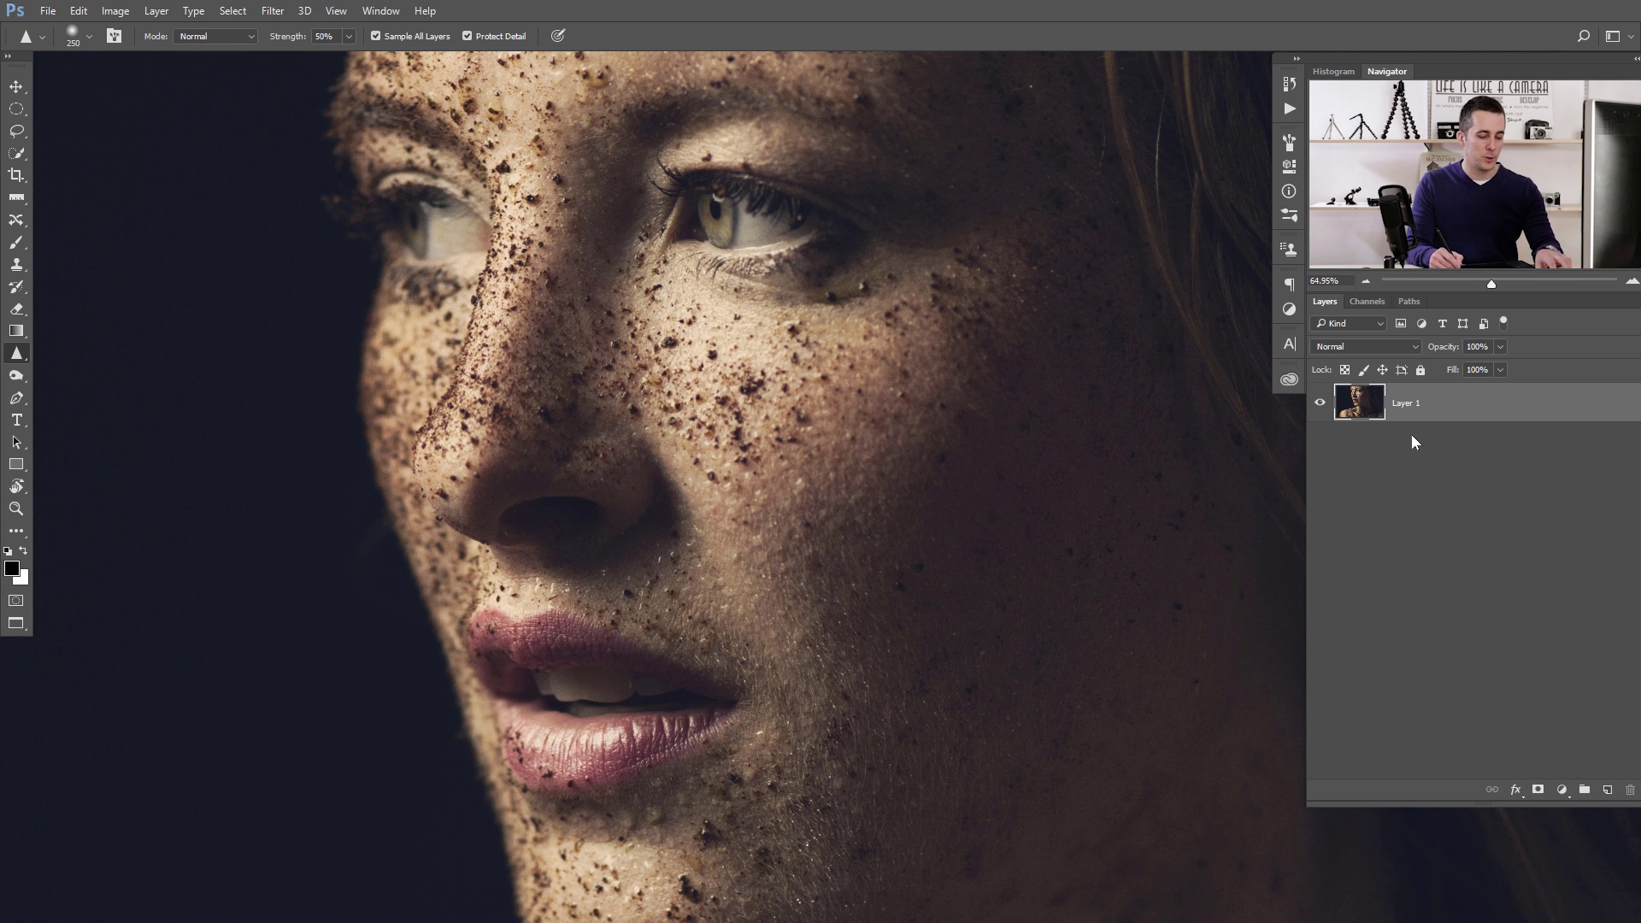
key(ctrl+j)
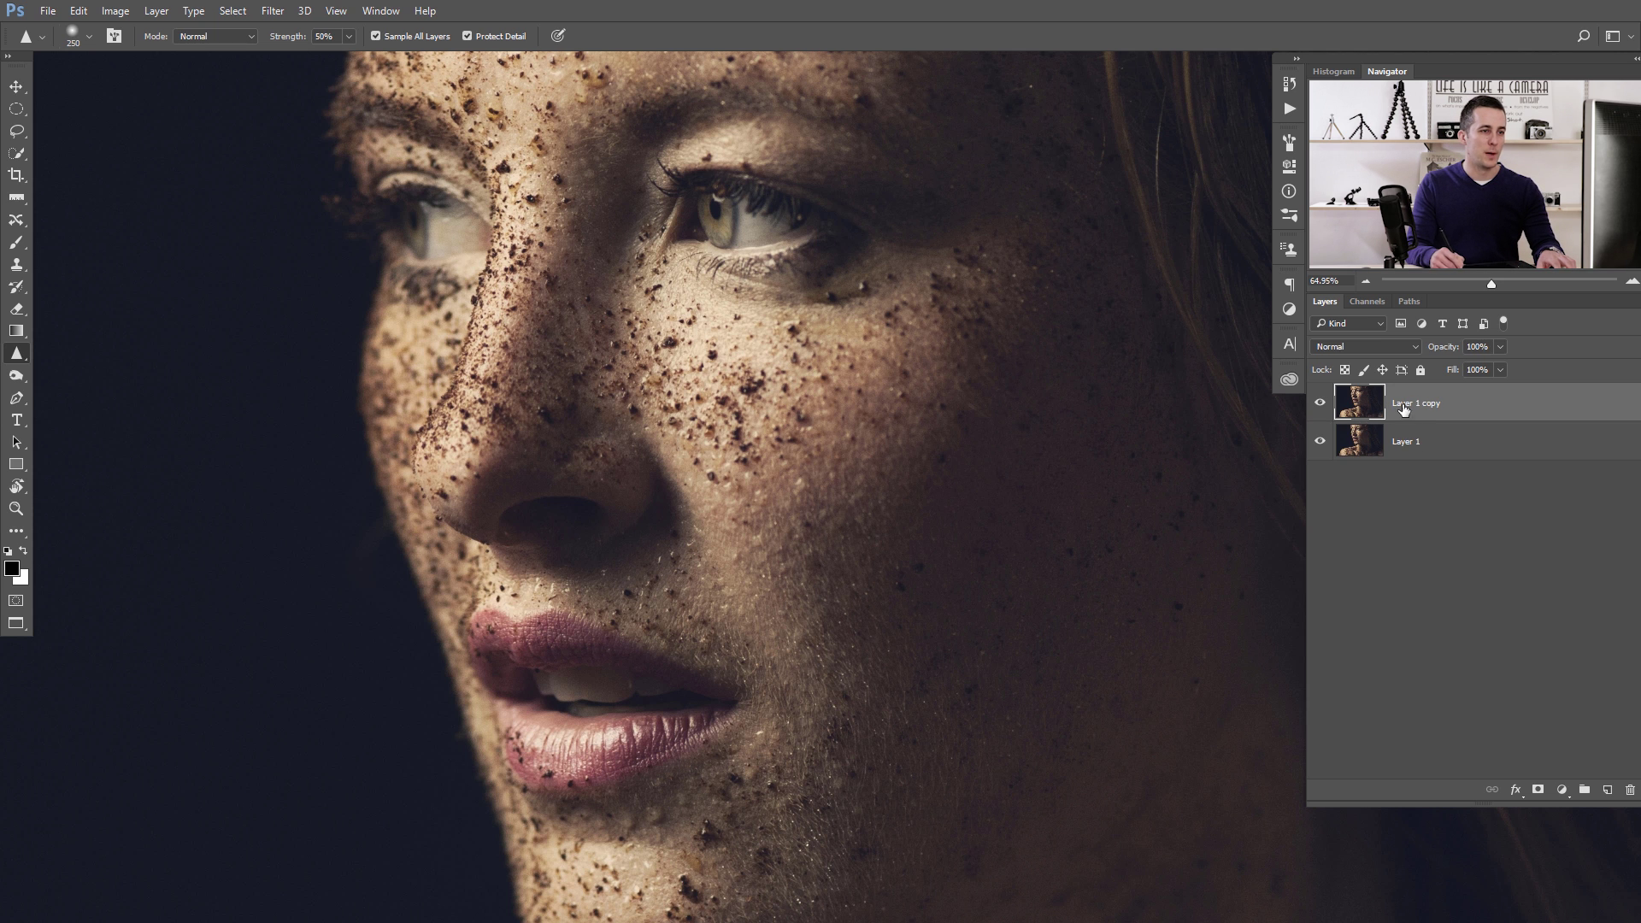
Step: Open Unsharp Mask for the duplicated layer and lower Amount to 1%, Radius to 0.1 pixels and Threshold to 0 levels
click(273, 11)
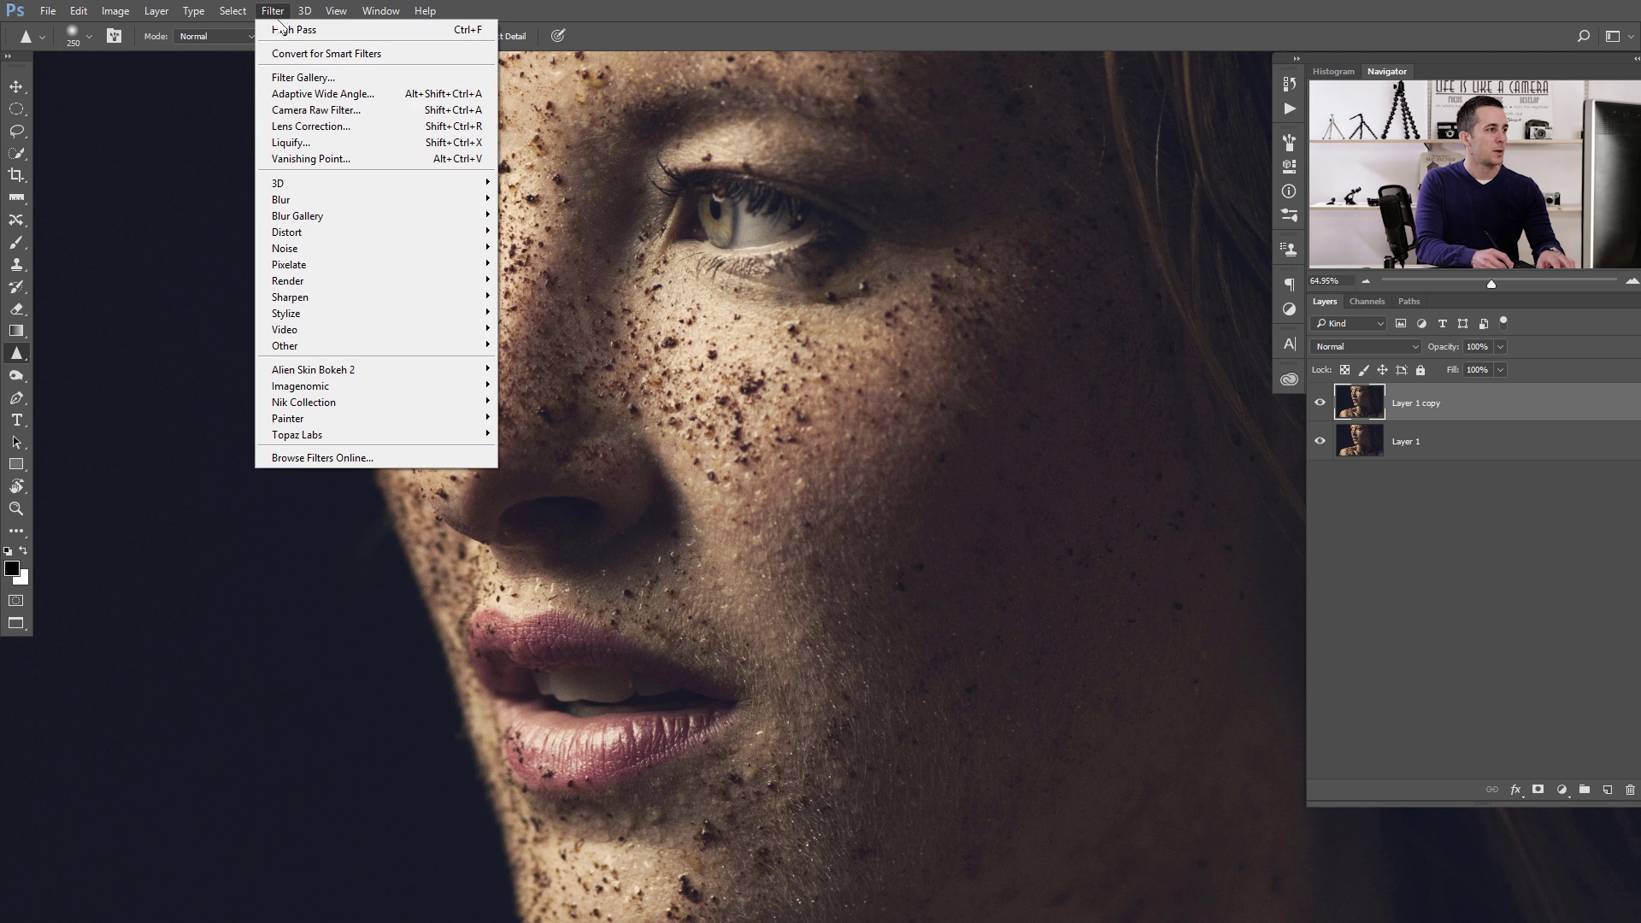
mouse_move(326, 303)
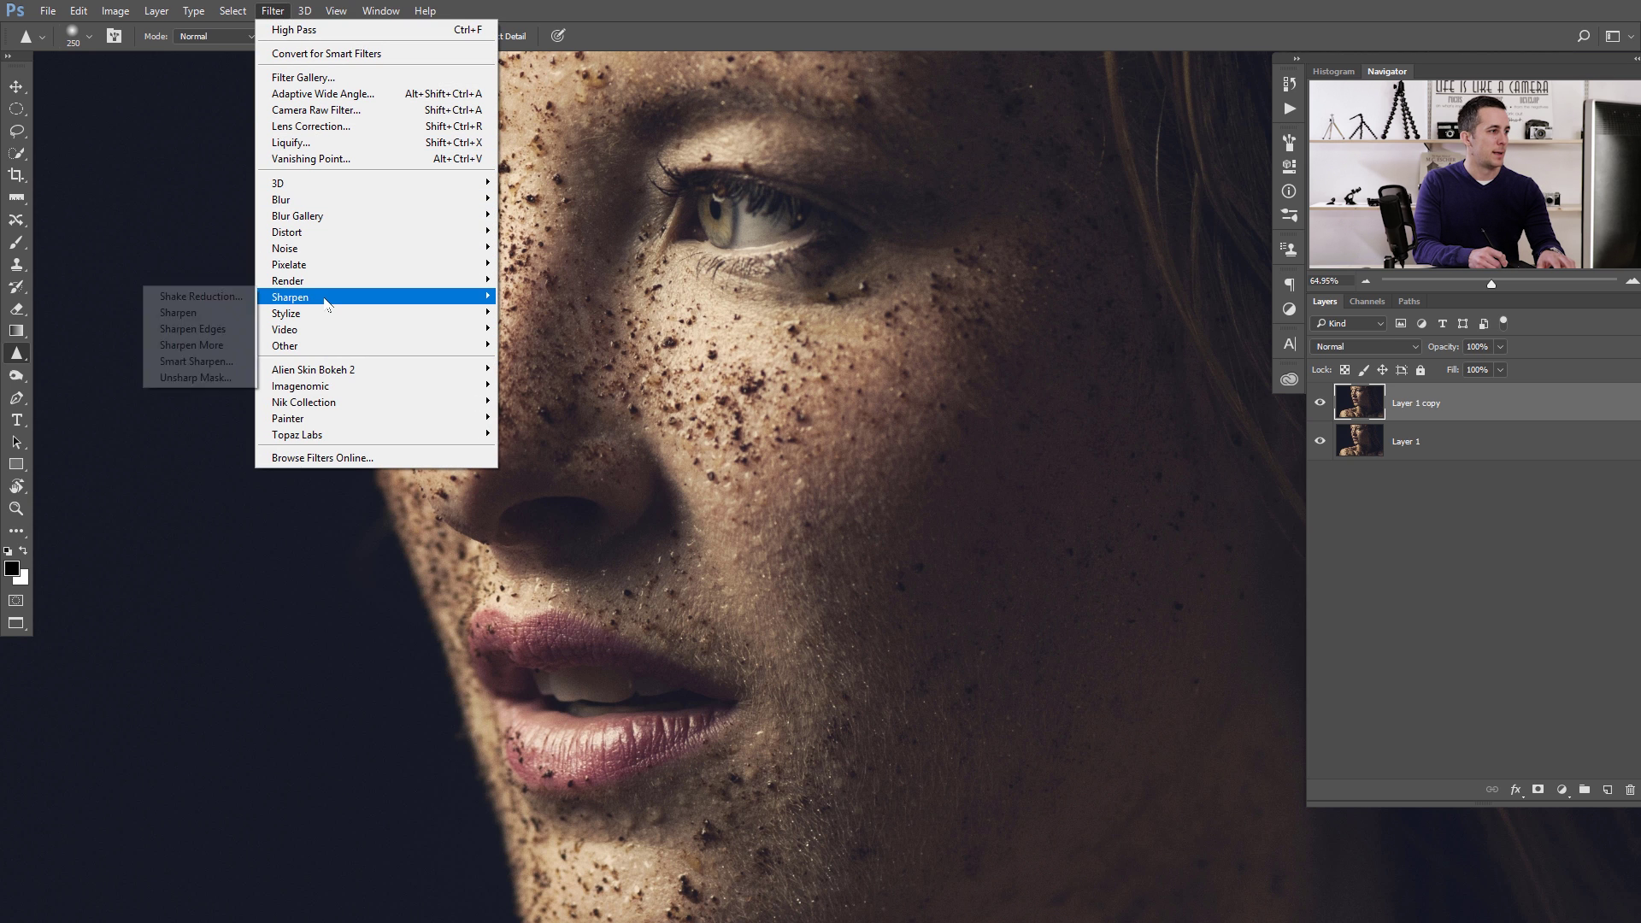
click(197, 377)
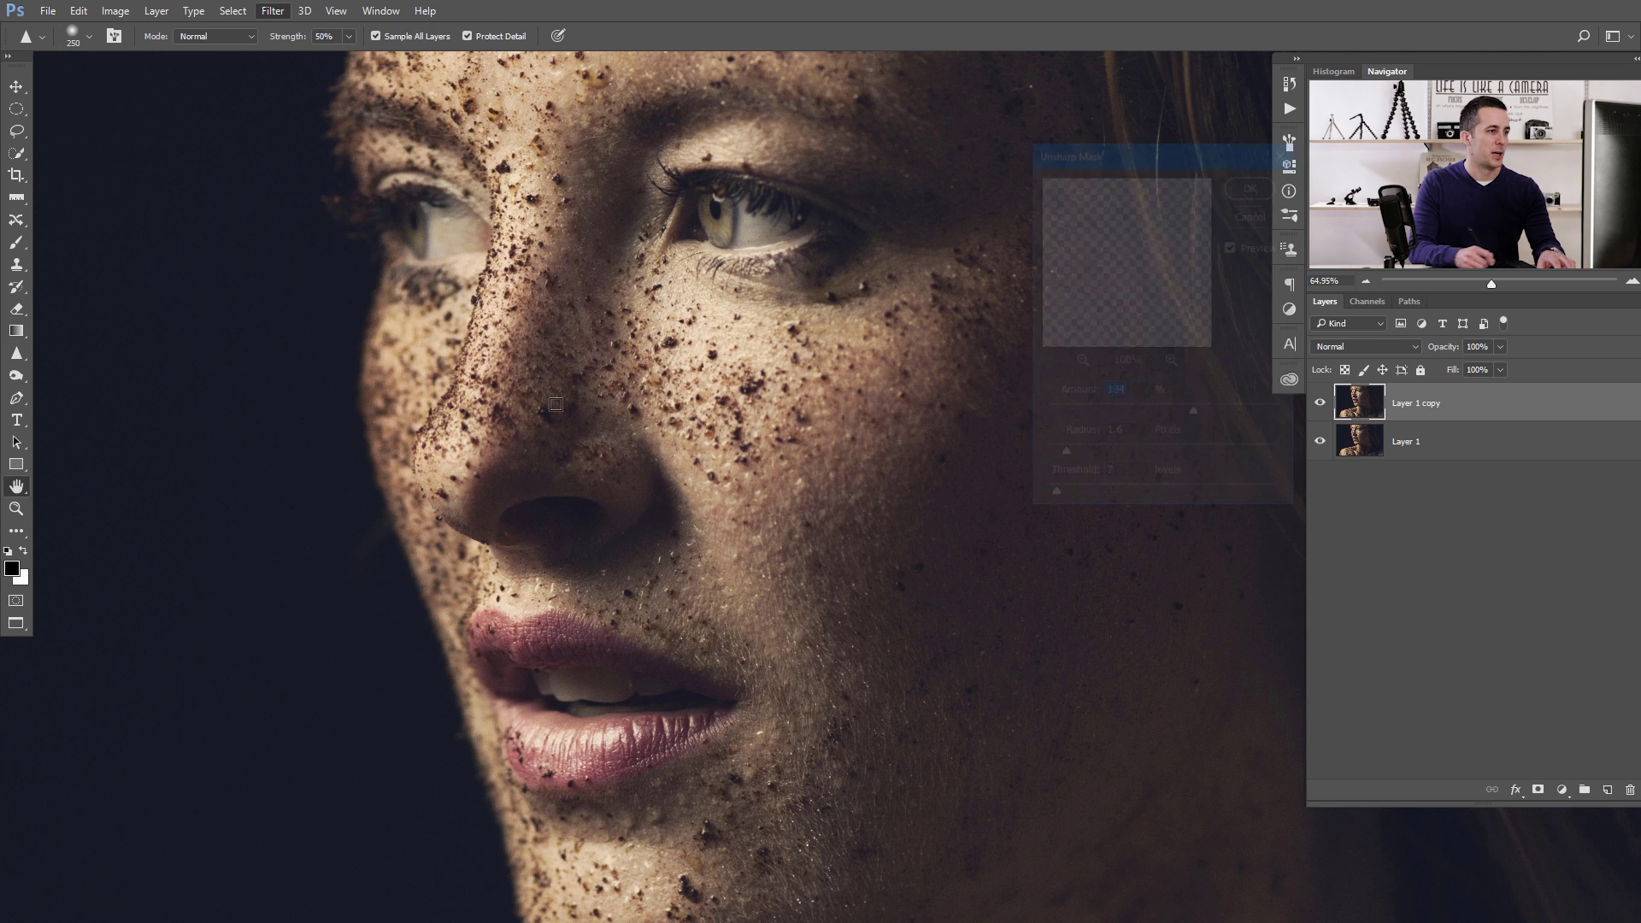
drag(1155, 154, 1230, 144)
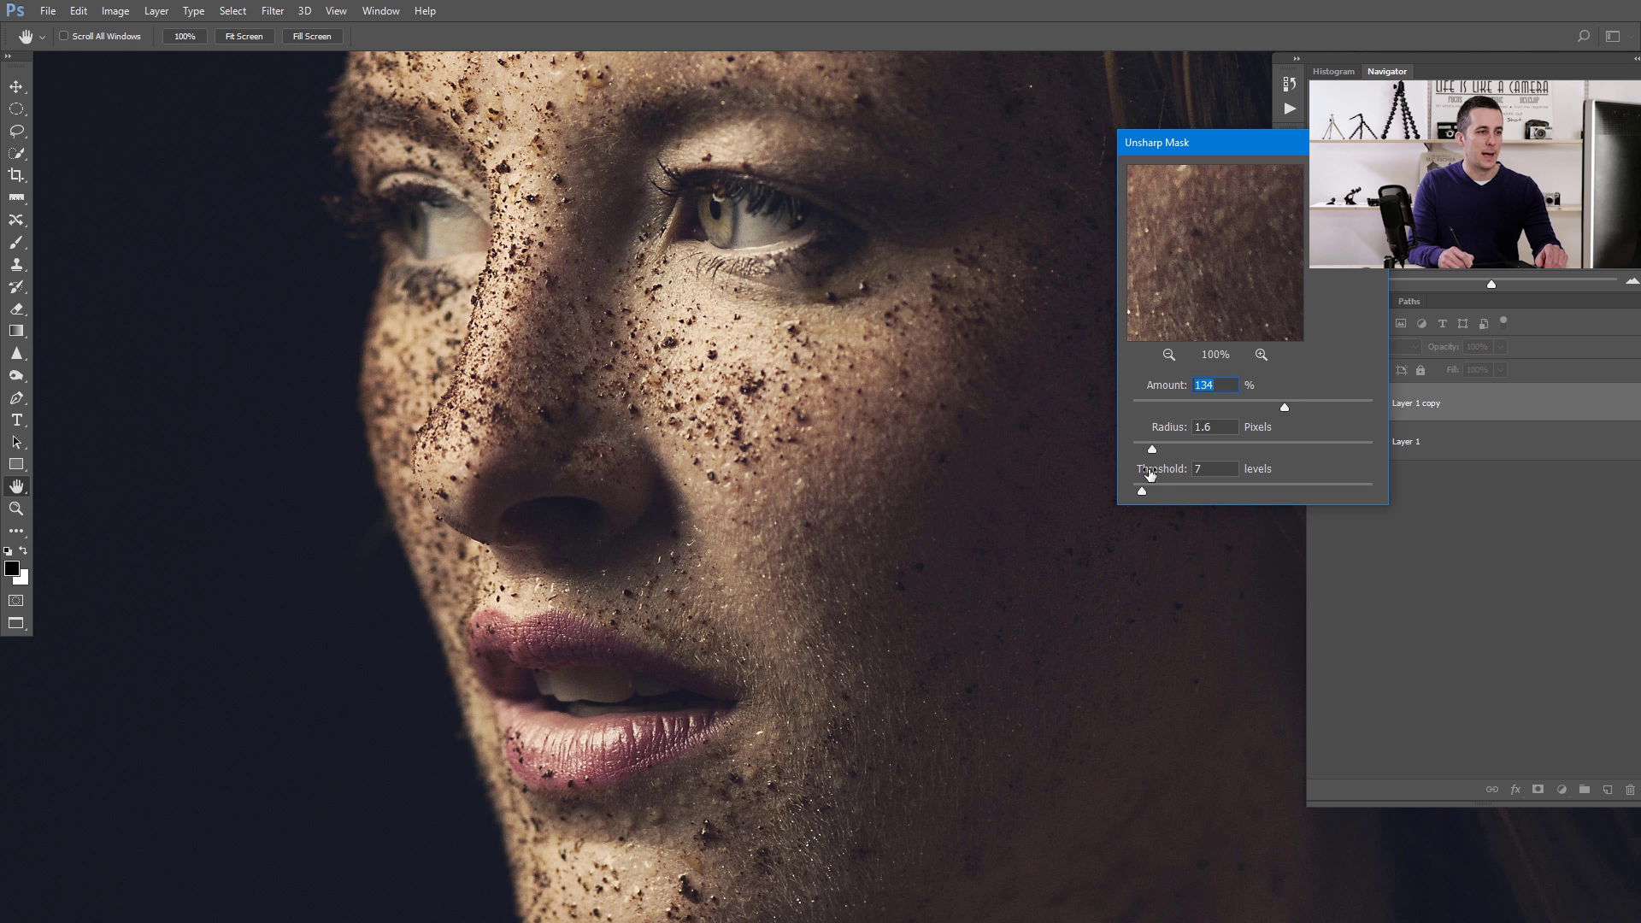
drag(1143, 492, 1133, 448)
click(1134, 406)
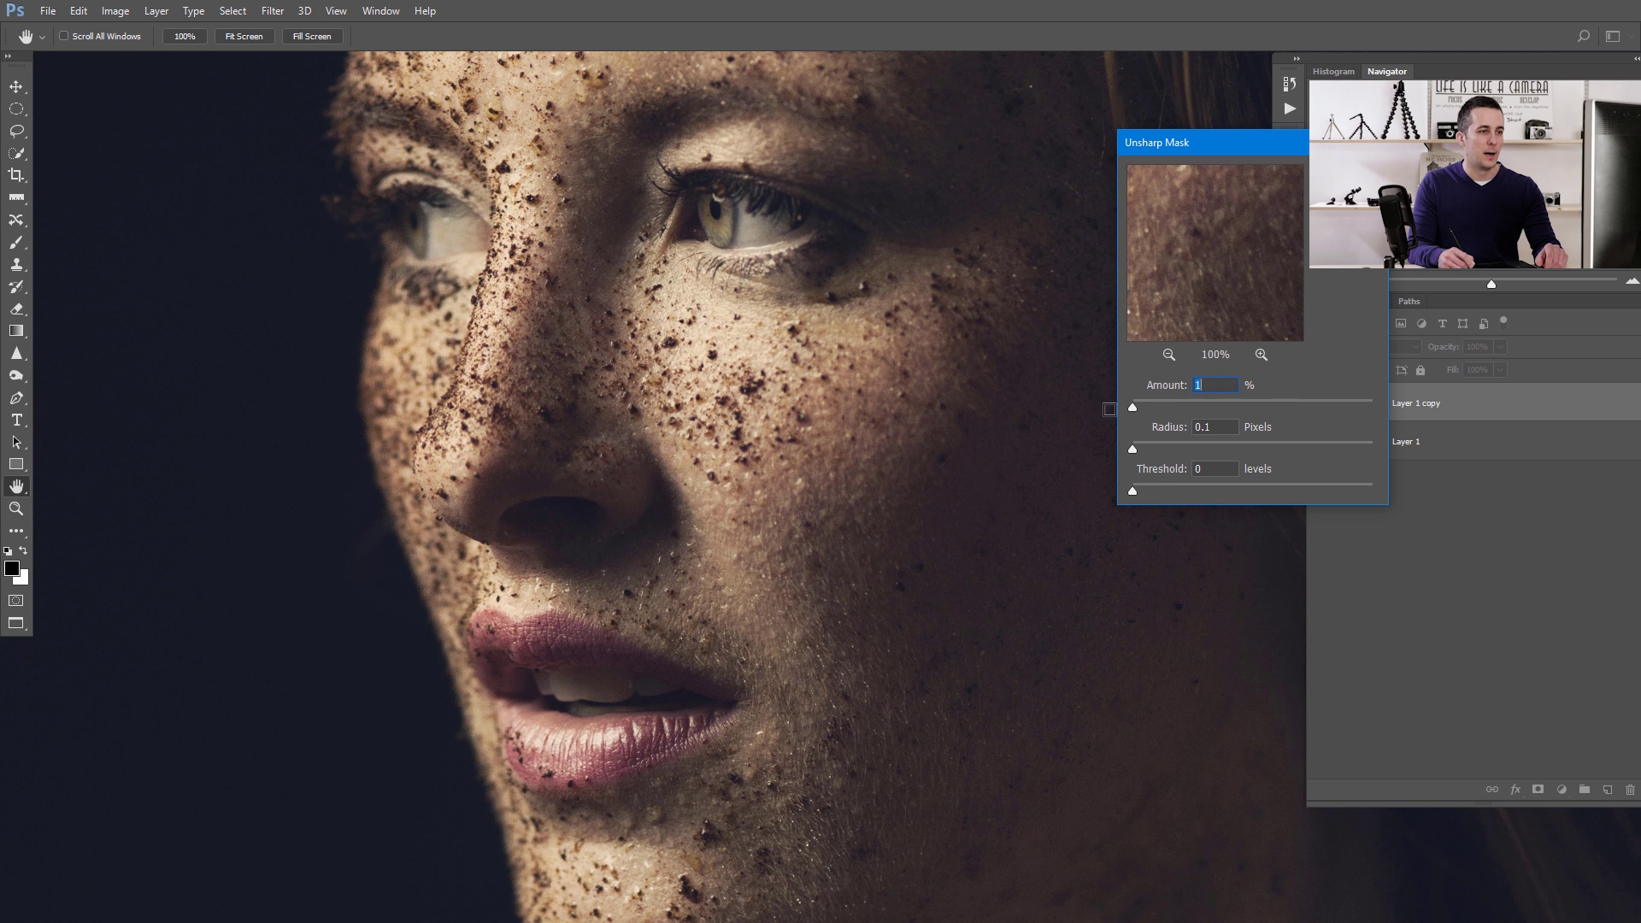
Step: Try an exaggerated Unsharp Mask with a radius of 47.6 pixels, raising the amount to 126%
drag(1217, 147, 1134, 139)
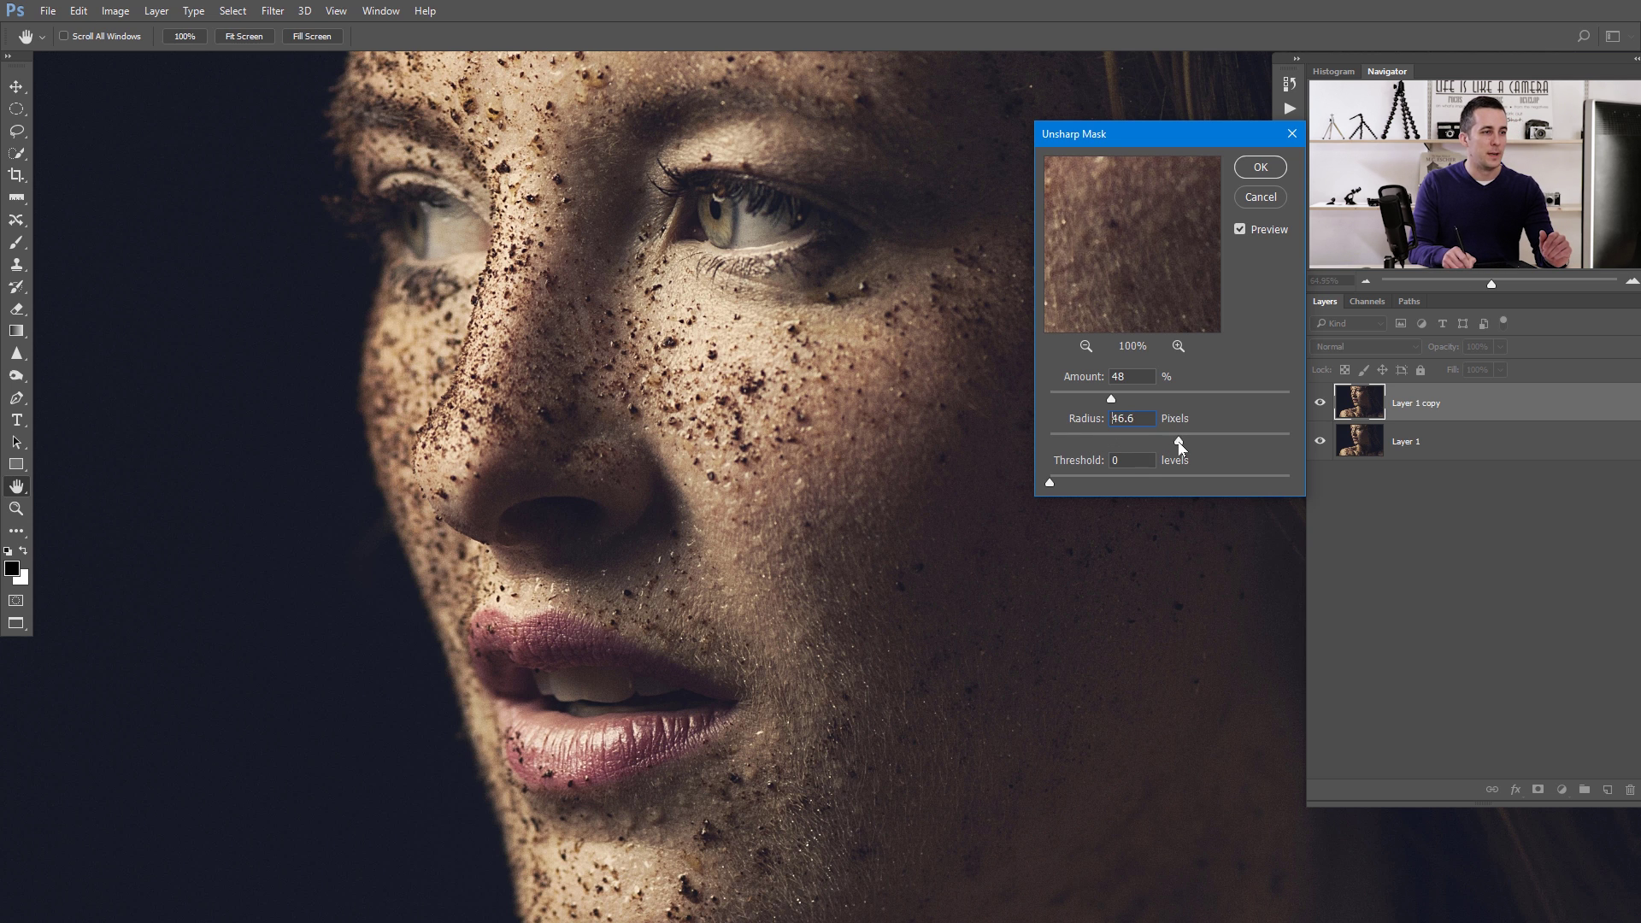
drag(1188, 443, 1181, 443)
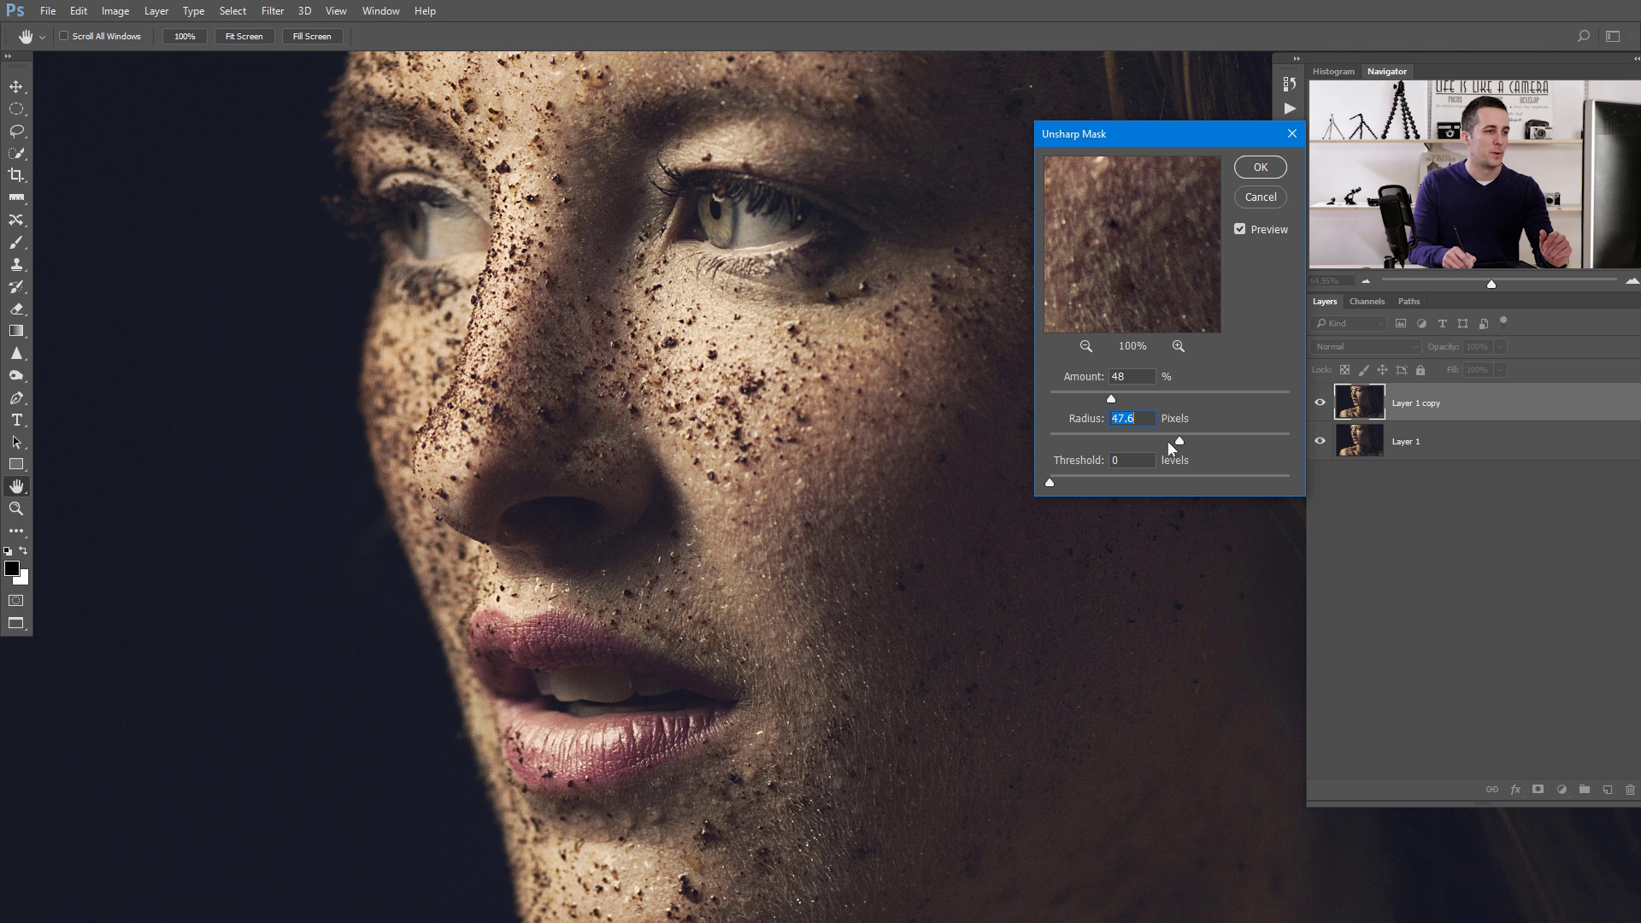
drag(1111, 398, 1203, 402)
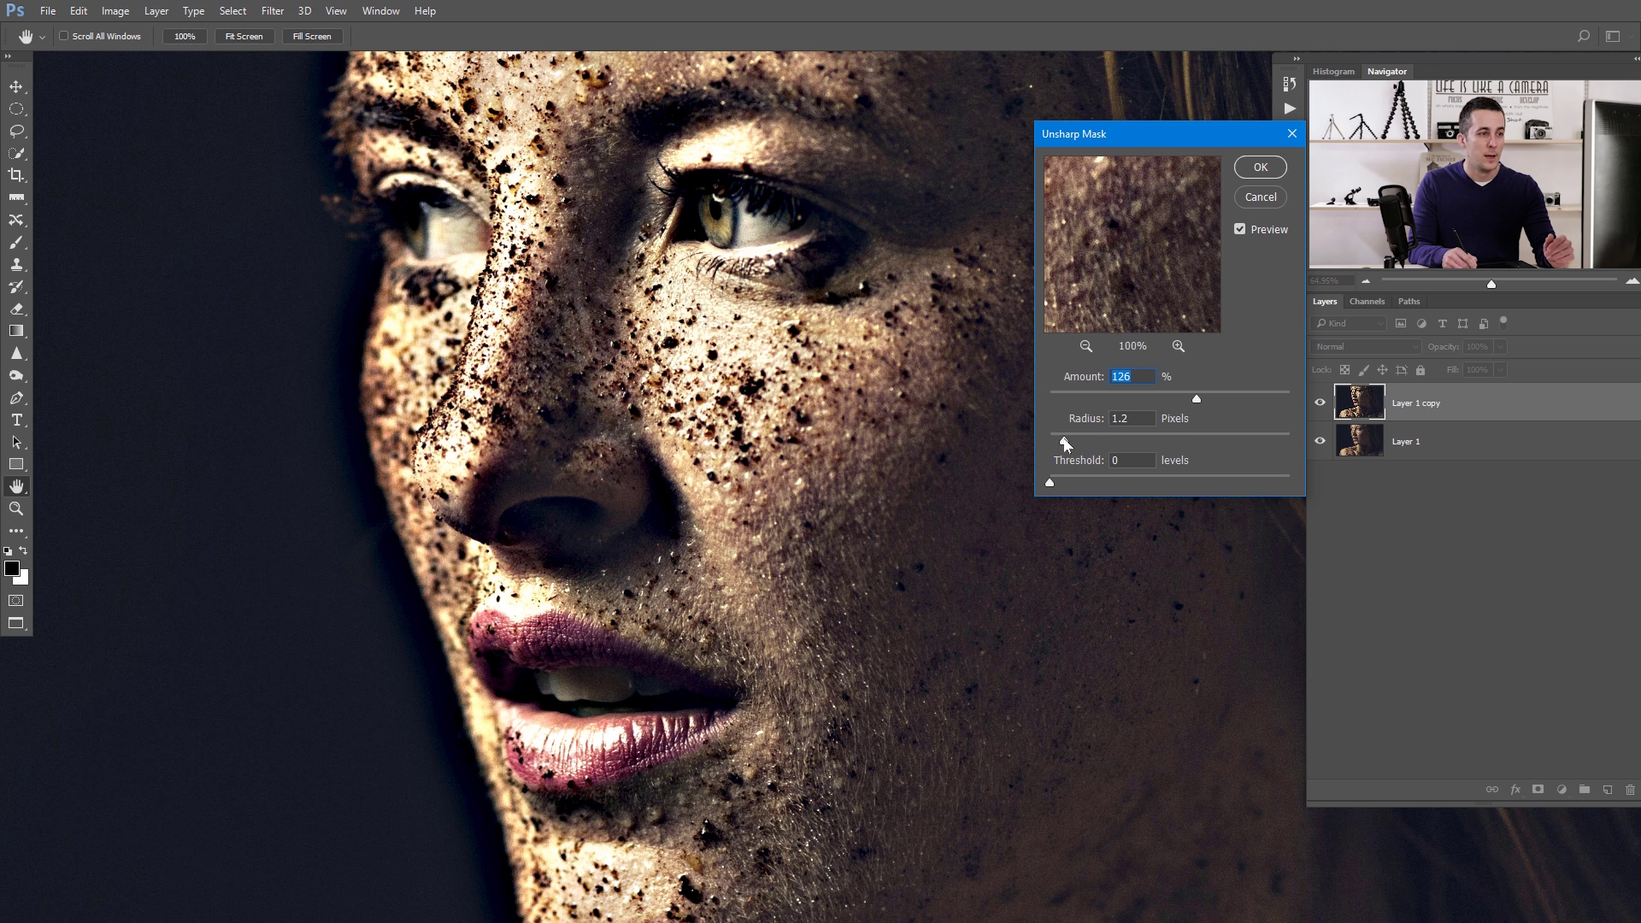
Step: Fine-tune the Unsharp Mask radius to 1.6 pixels
drag(1066, 443, 1069, 446)
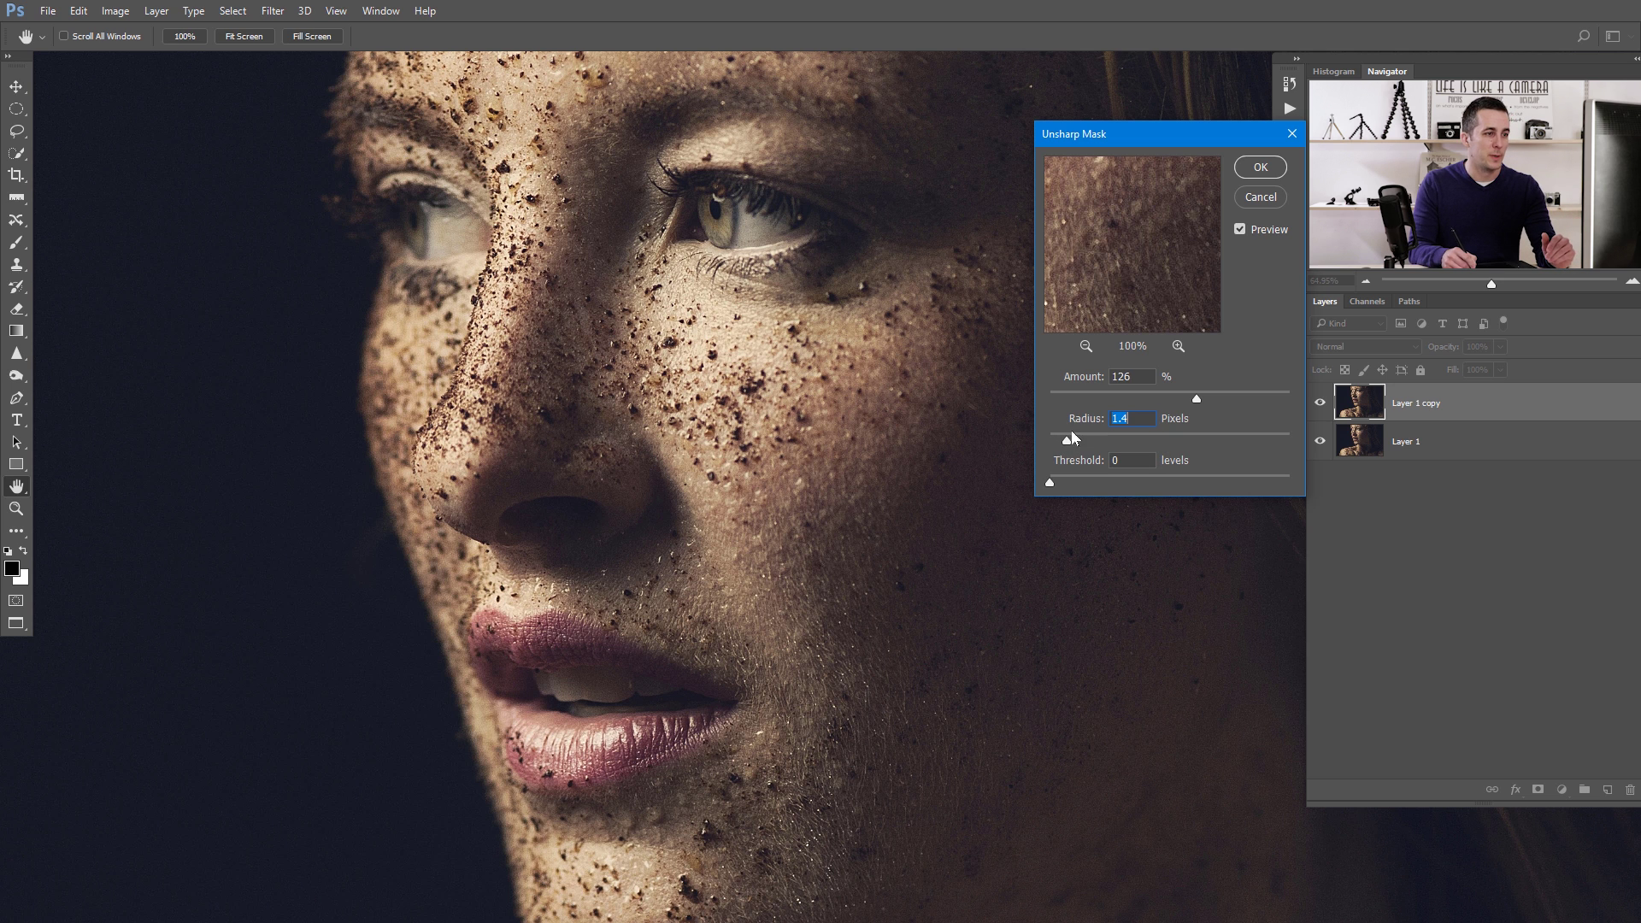
drag(1068, 445, 1075, 444)
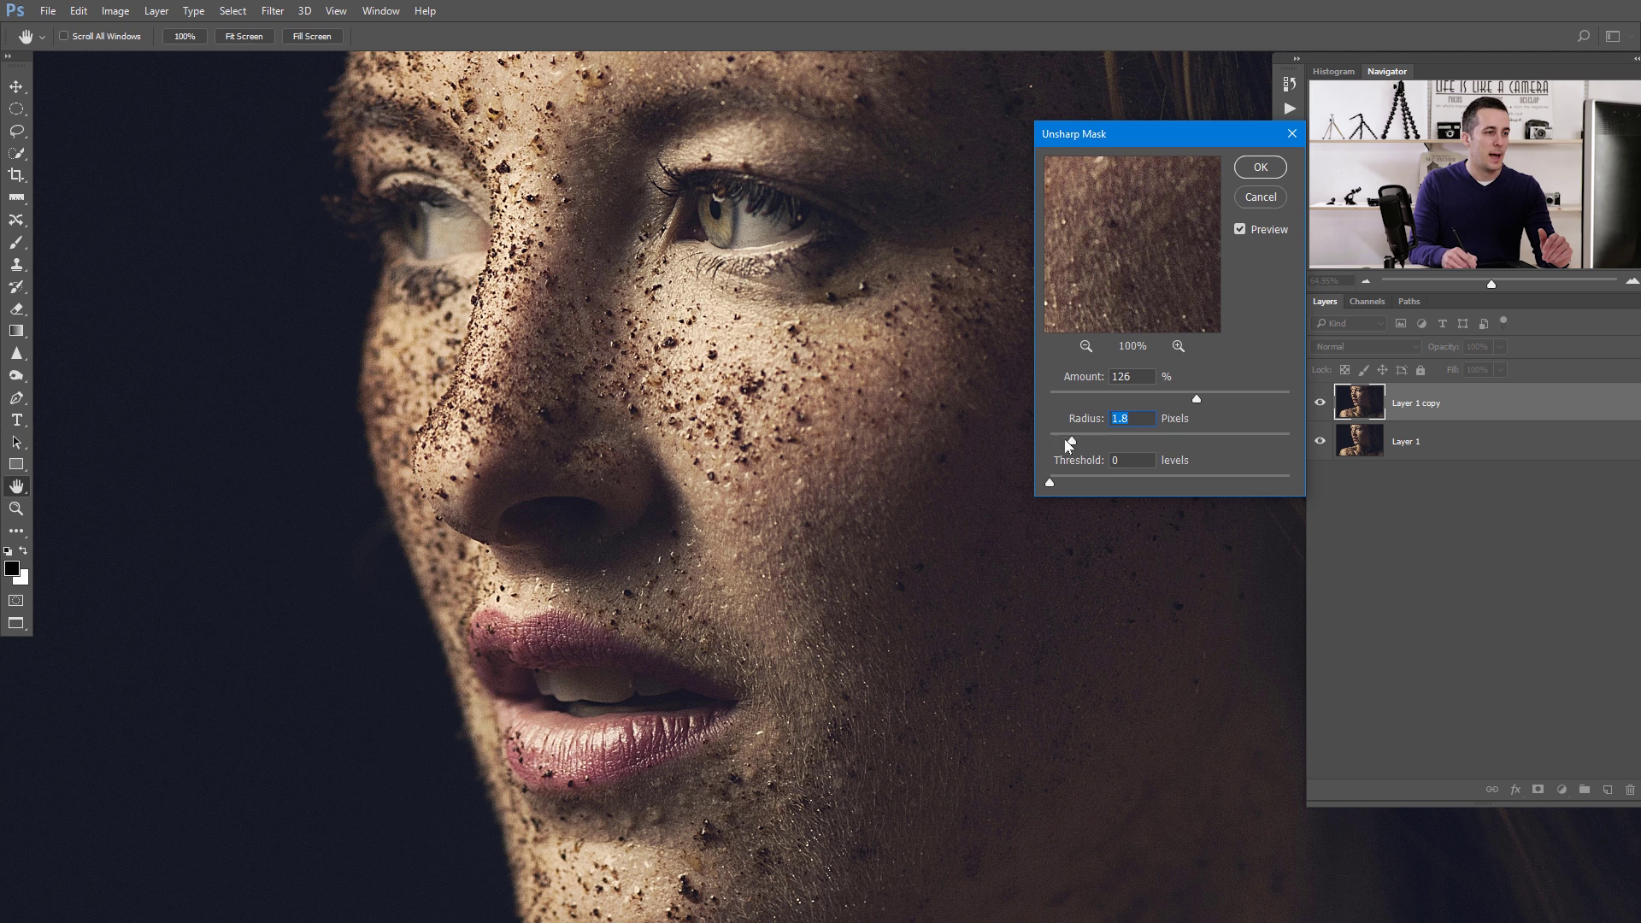
drag(1073, 445, 1074, 446)
drag(1089, 439, 1096, 437)
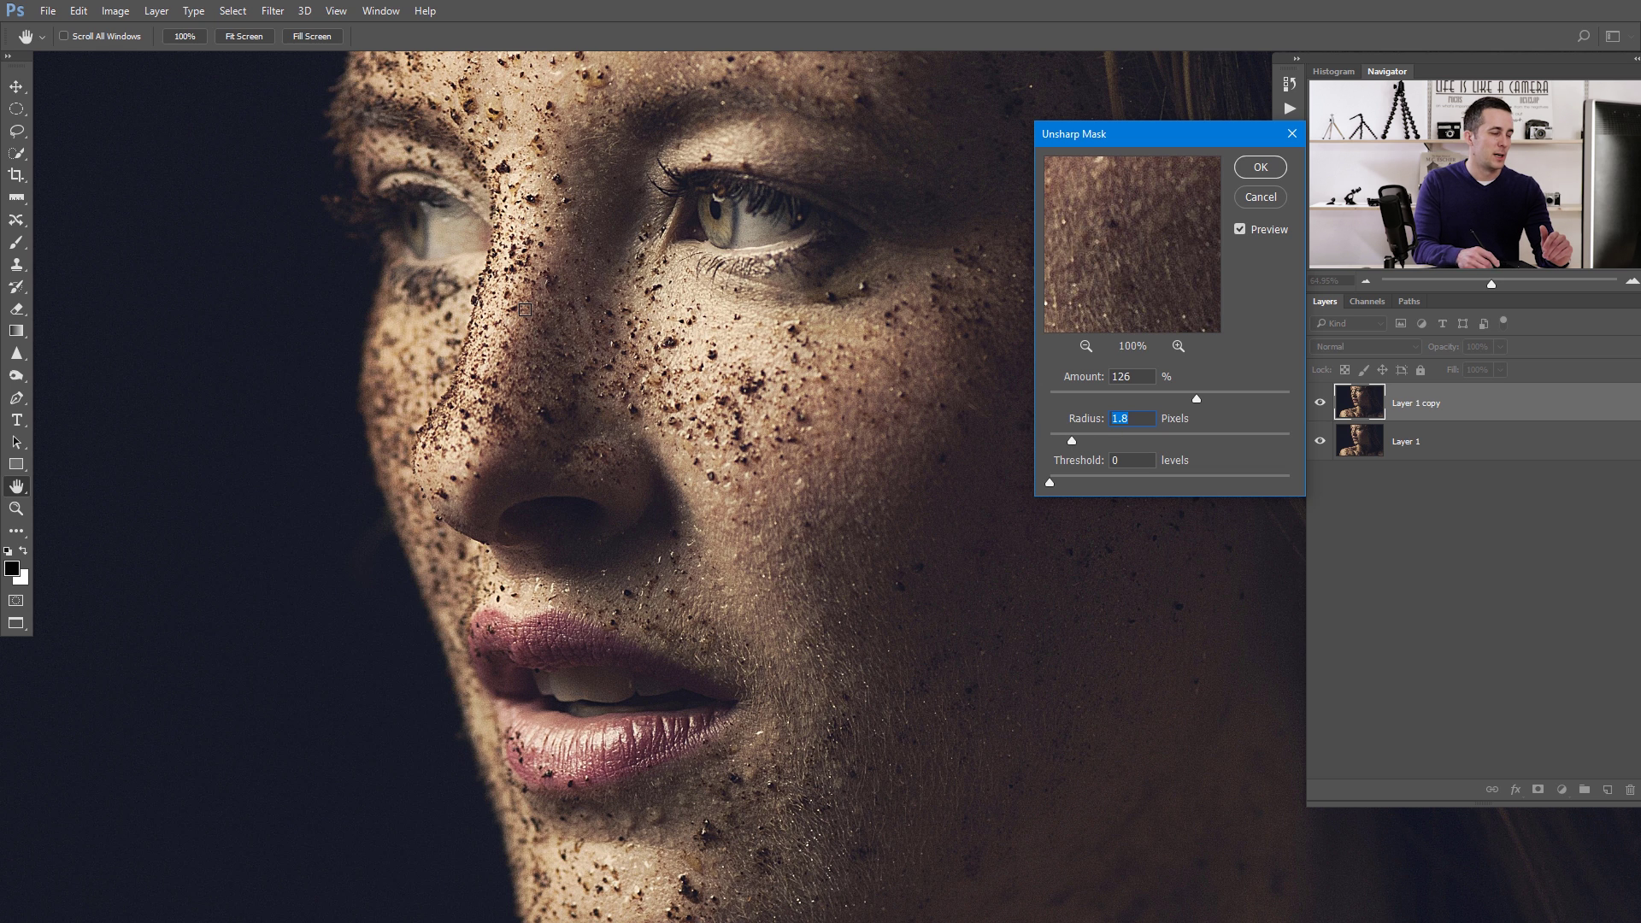
drag(1074, 446, 1071, 446)
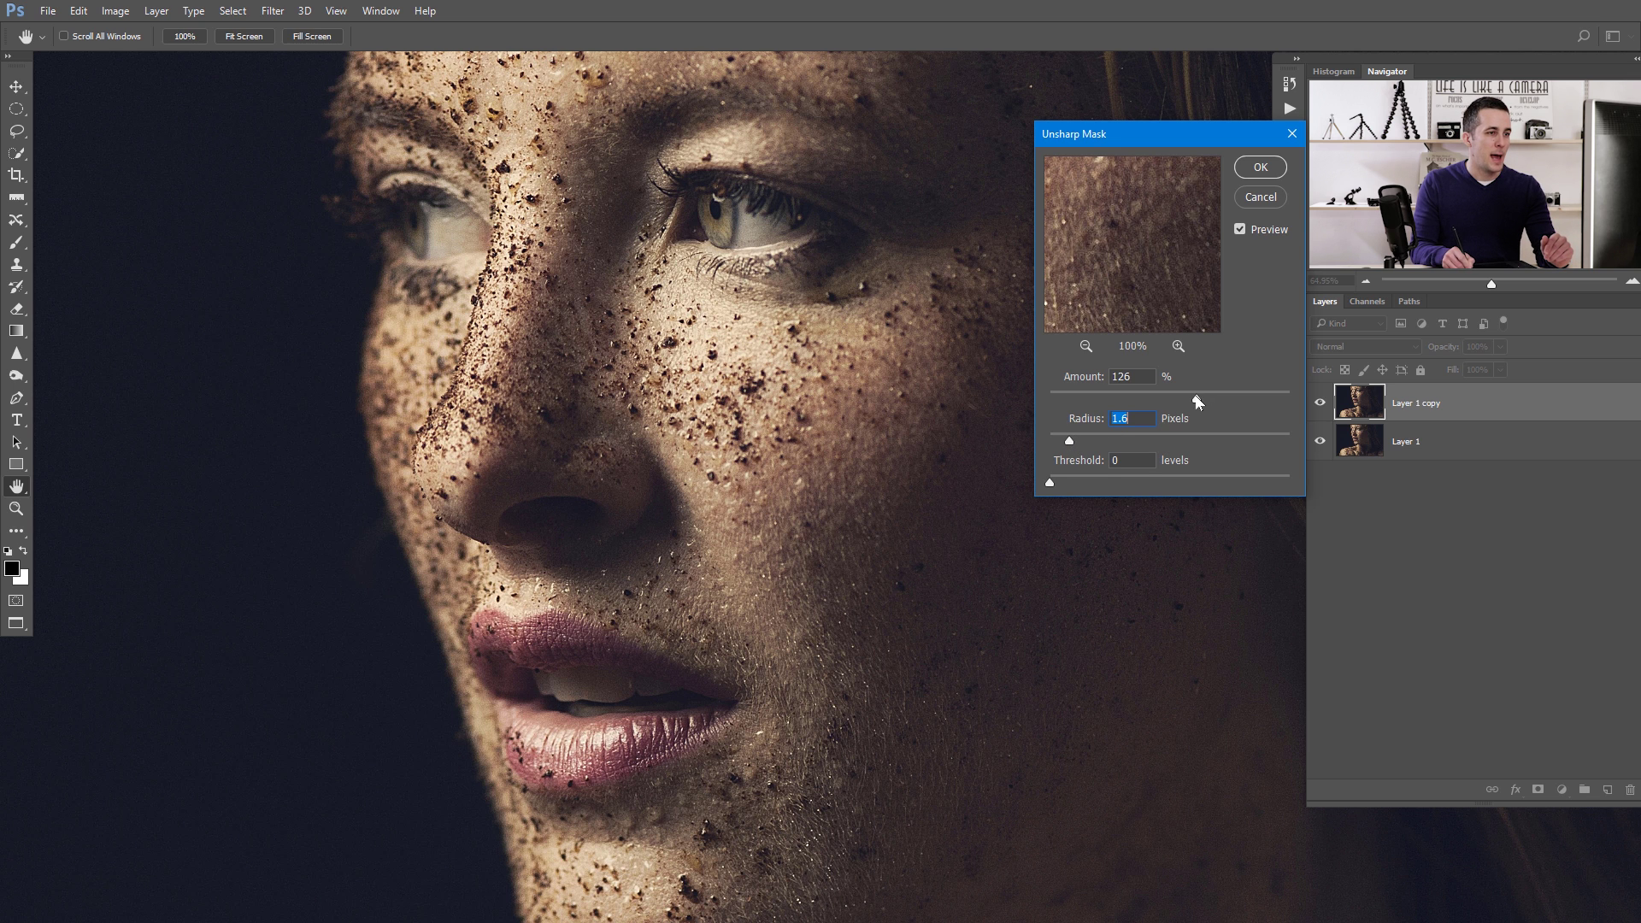
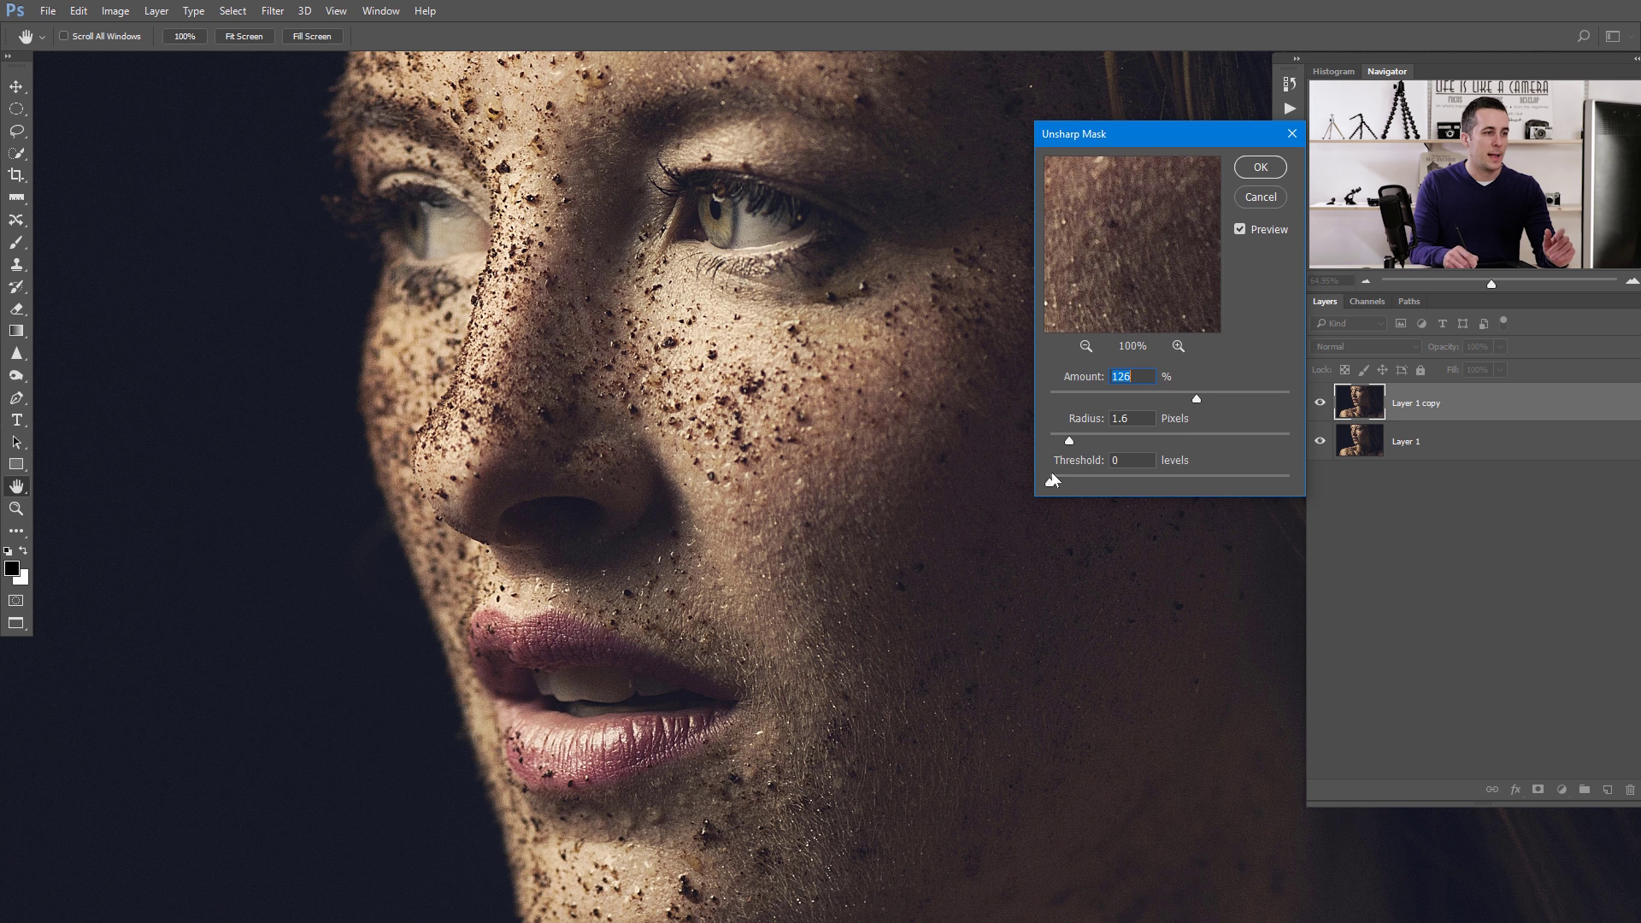
Step: Set the Unsharp Mask amount to 178% and the threshold to 13 levels, and compare the portrait with the preview off and on
drag(1198, 398, 1226, 396)
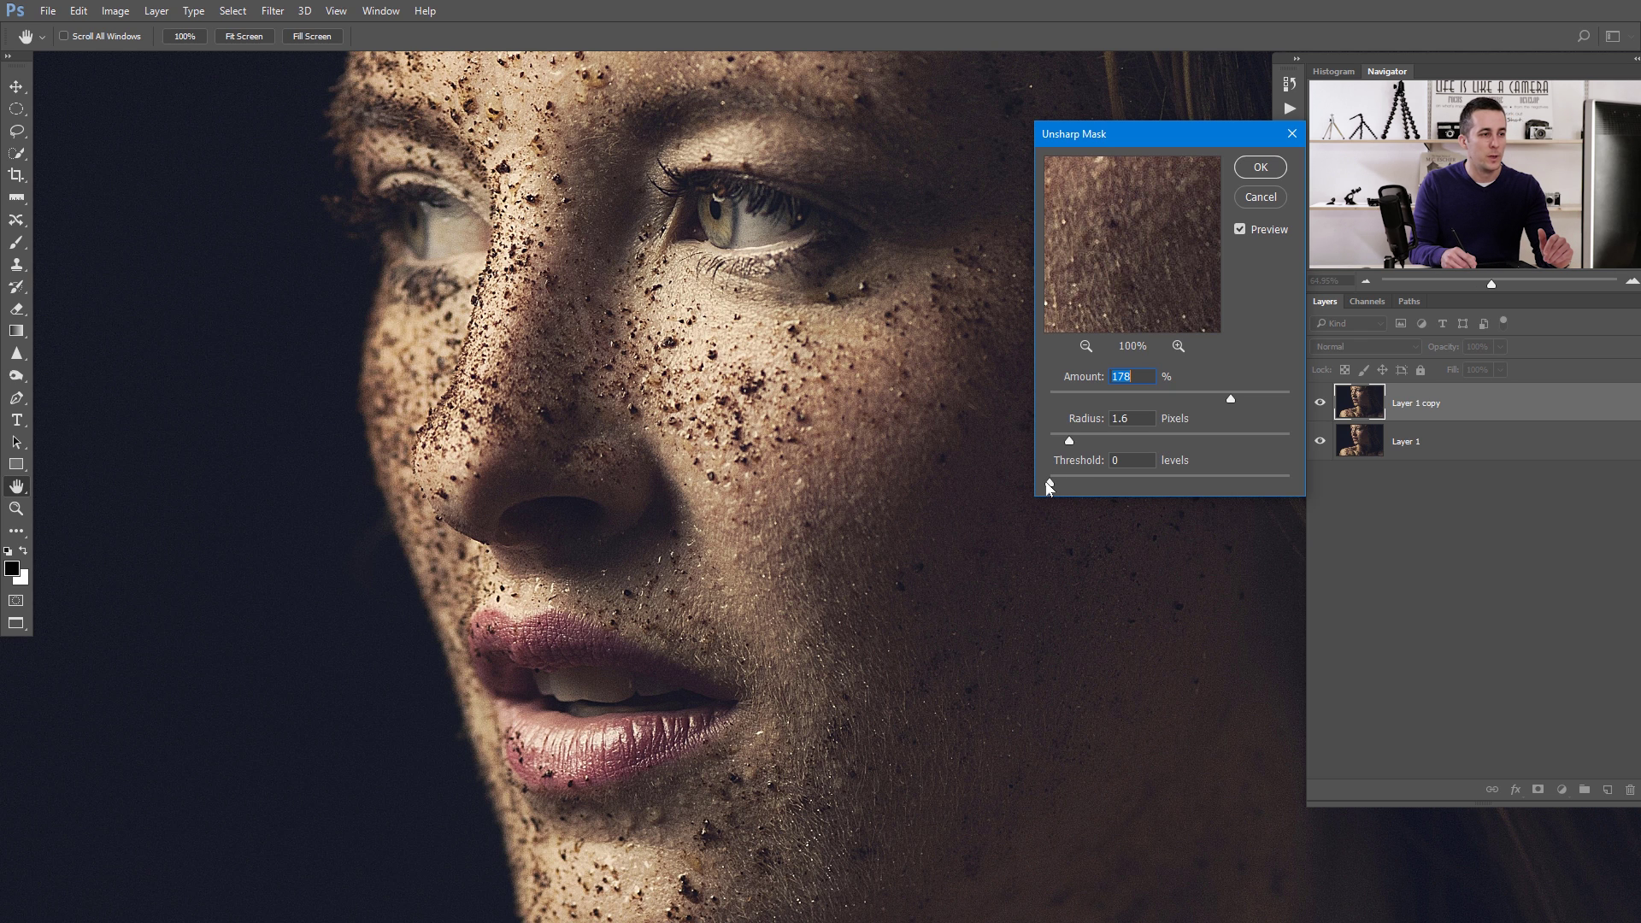
drag(1051, 486, 1066, 486)
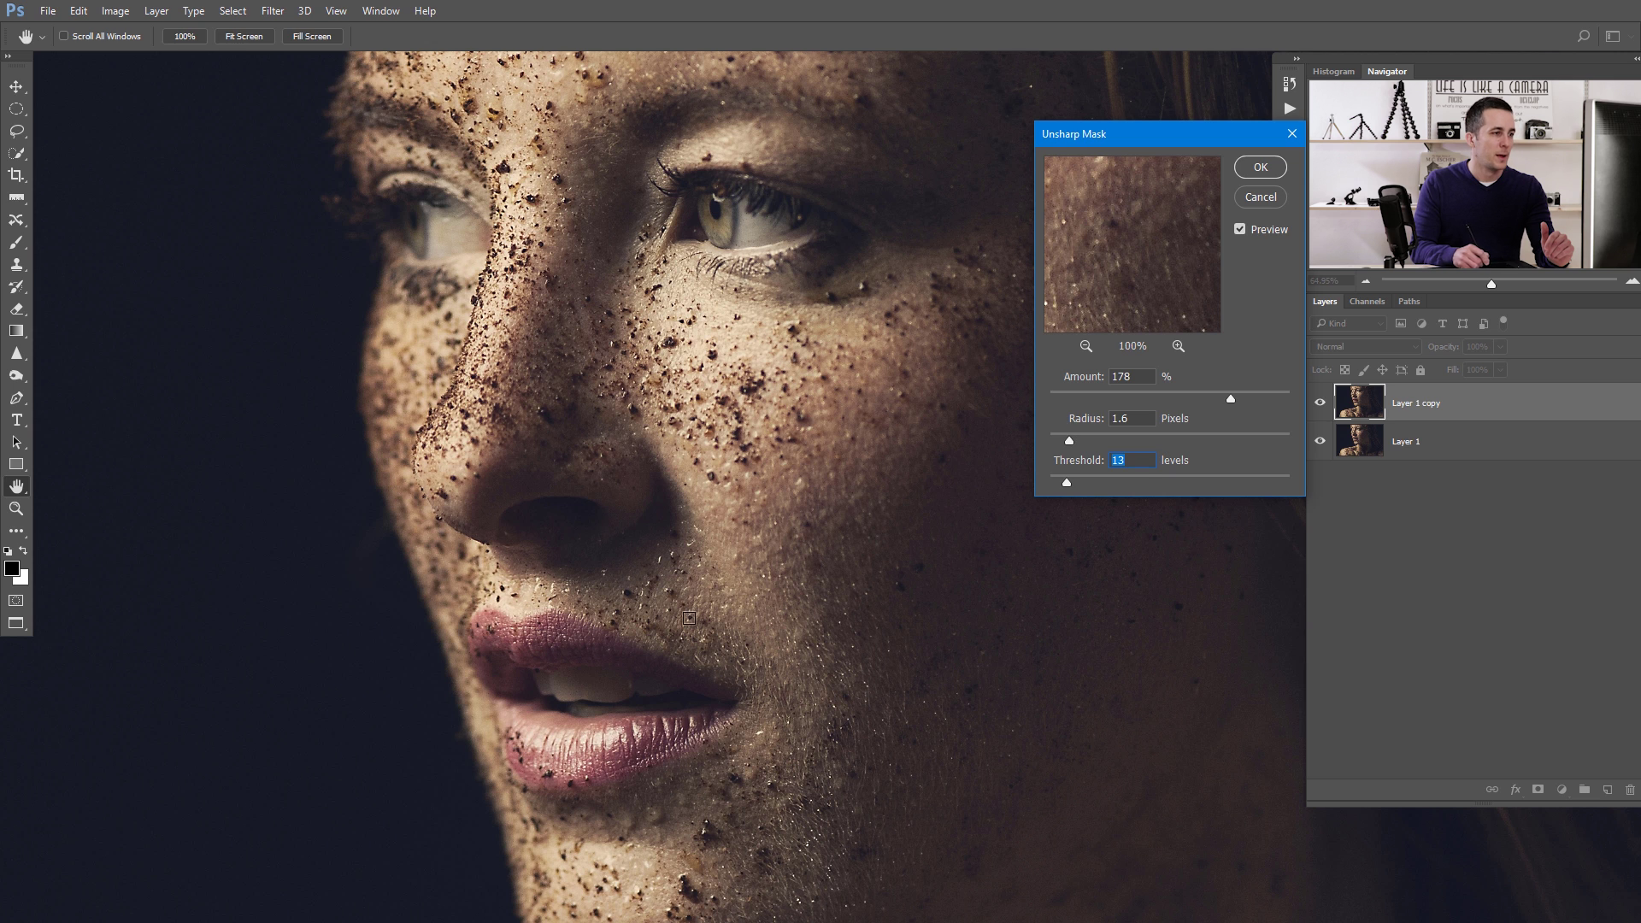
click(1238, 228)
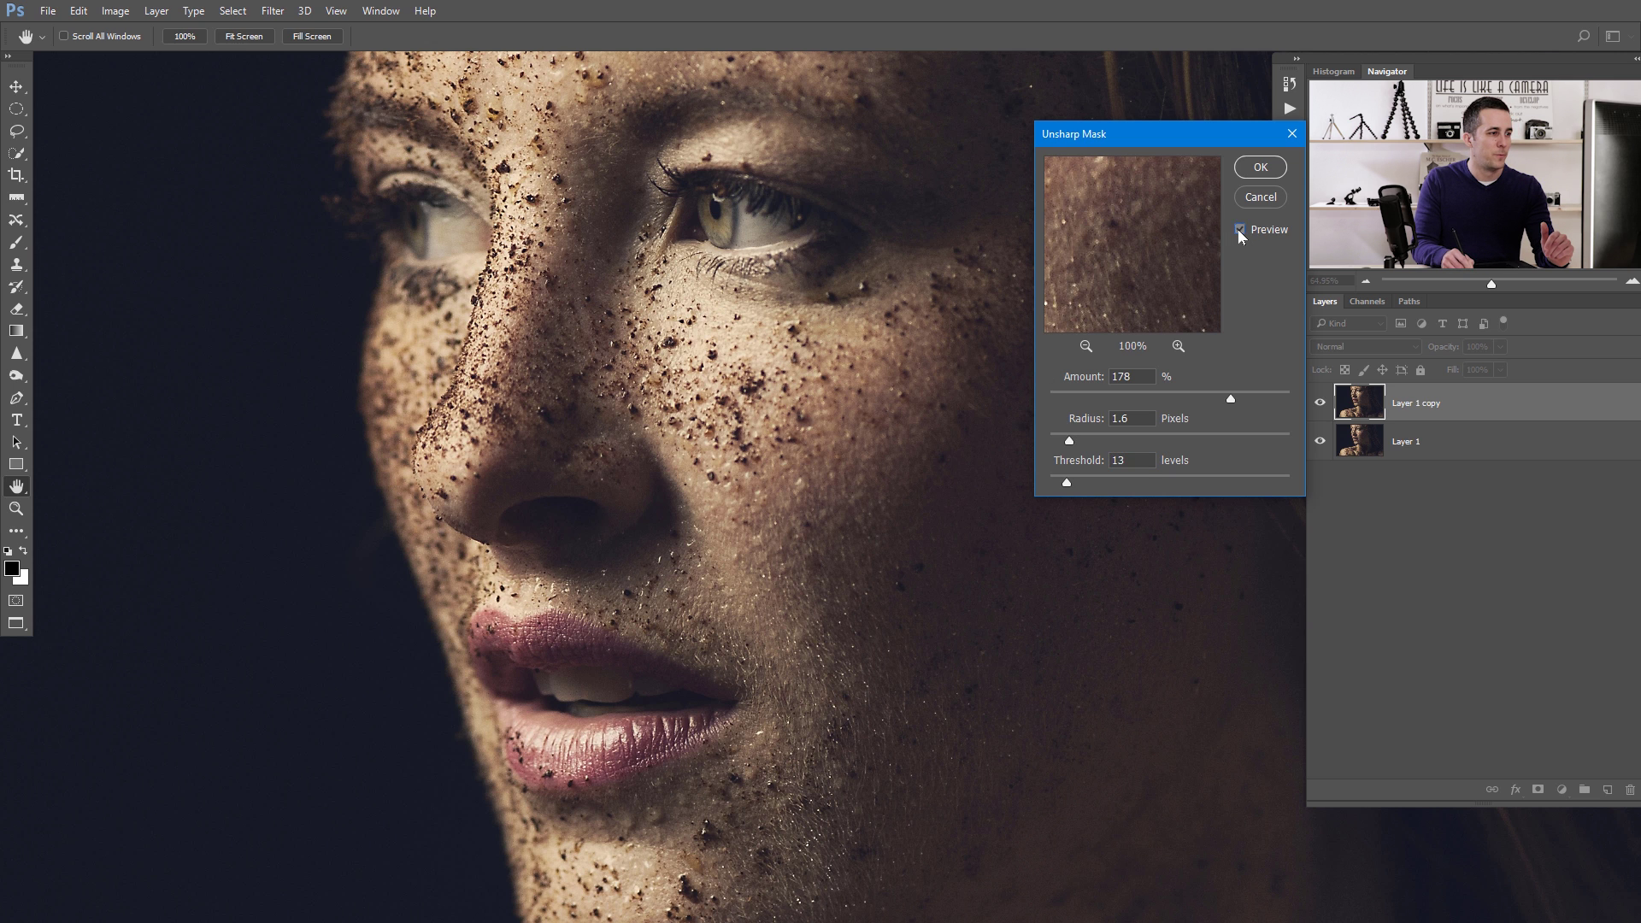
click(1238, 228)
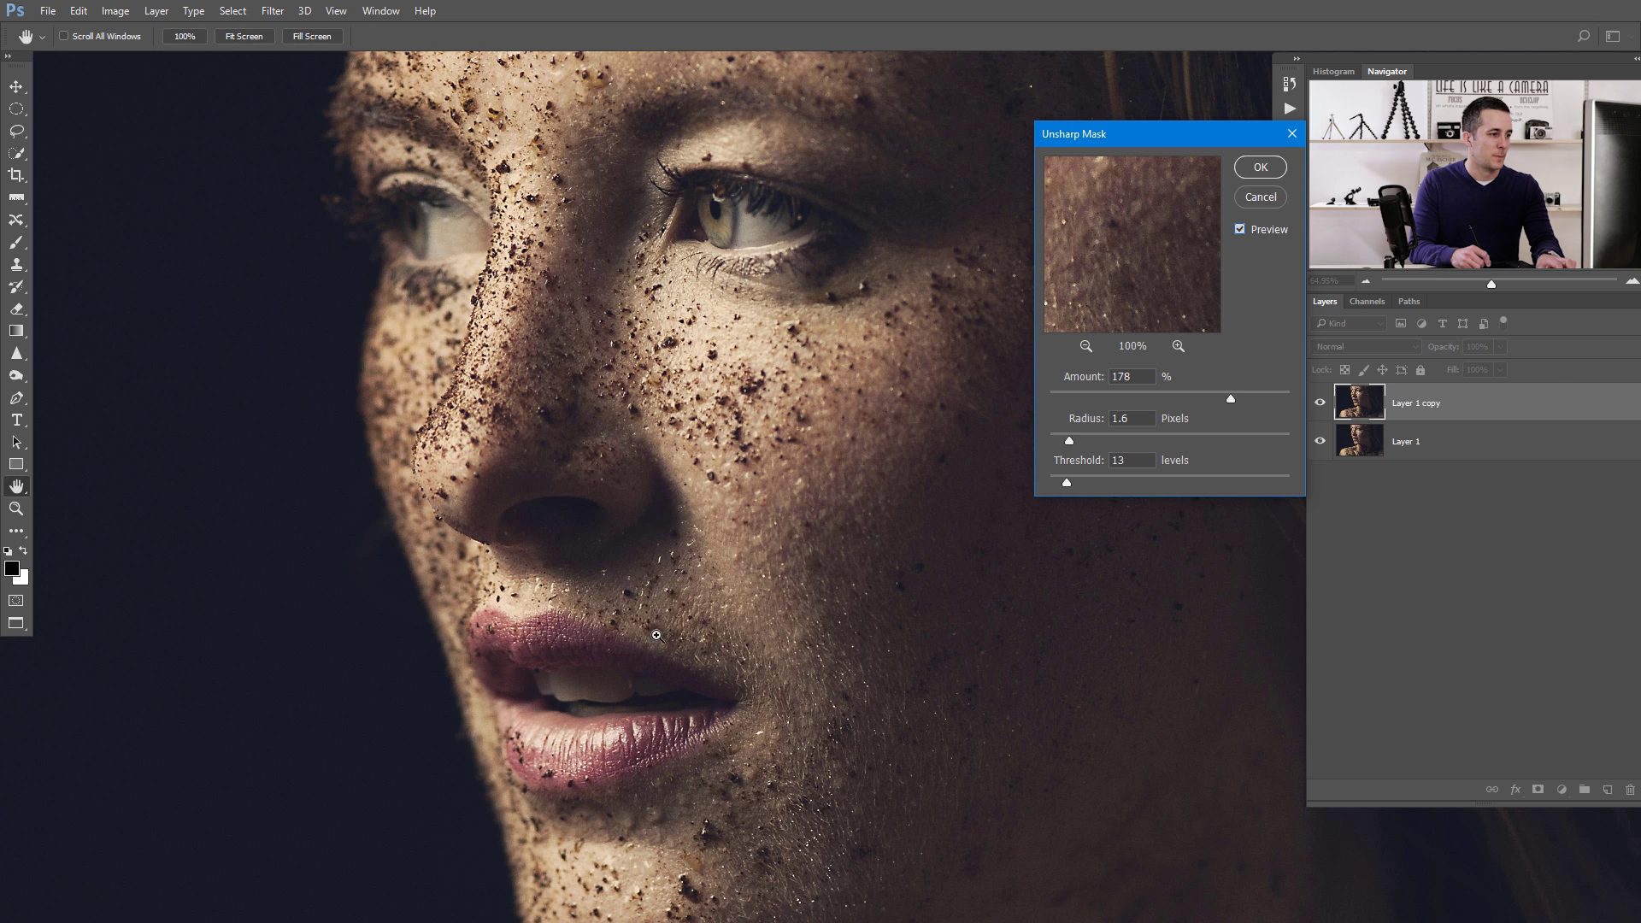
Step: Lower the Unsharp Mask threshold to 0 levels and compare the area around the mouth with the preview off and on
ctrl+click(606, 641)
drag(642, 602, 630, 543)
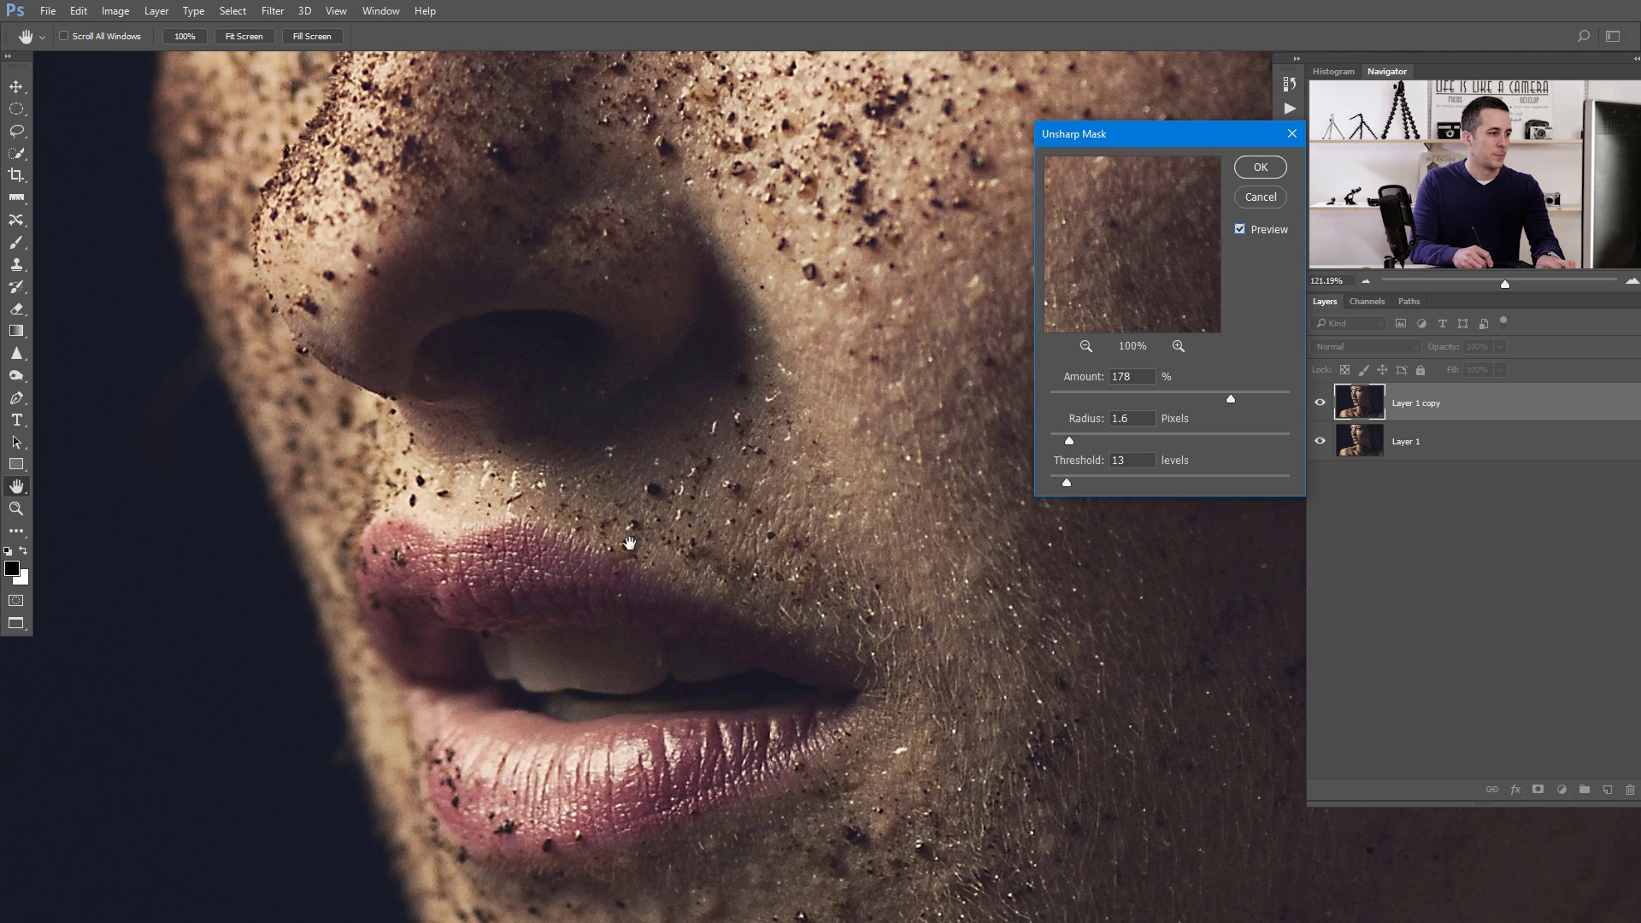
click(1239, 229)
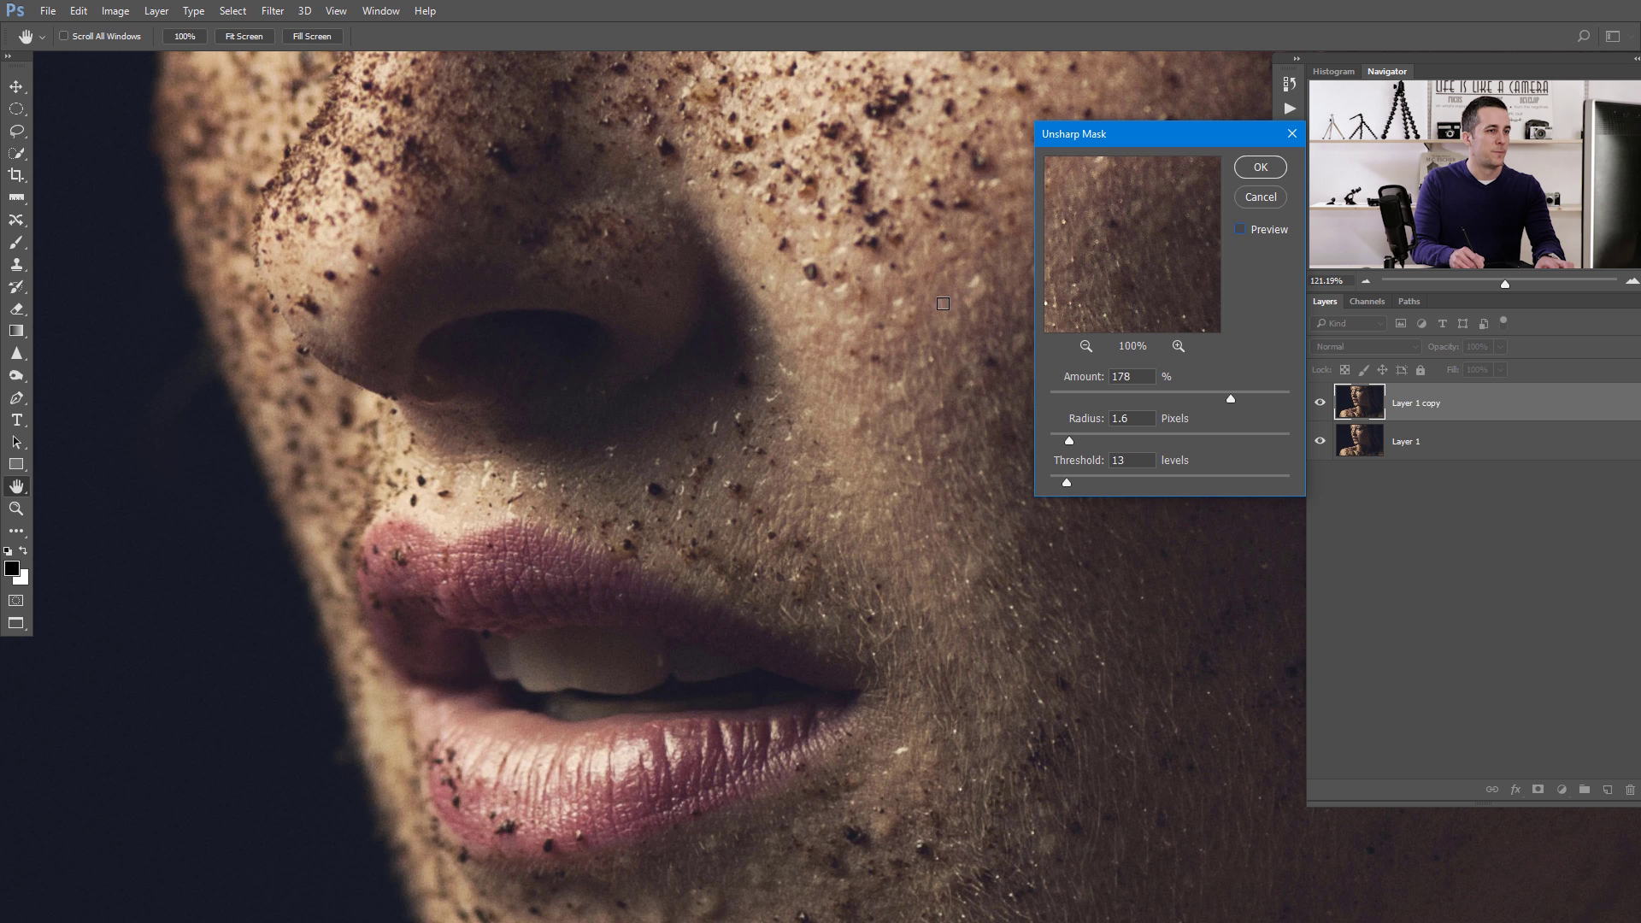
drag(1059, 484, 1048, 484)
click(1241, 229)
click(1239, 229)
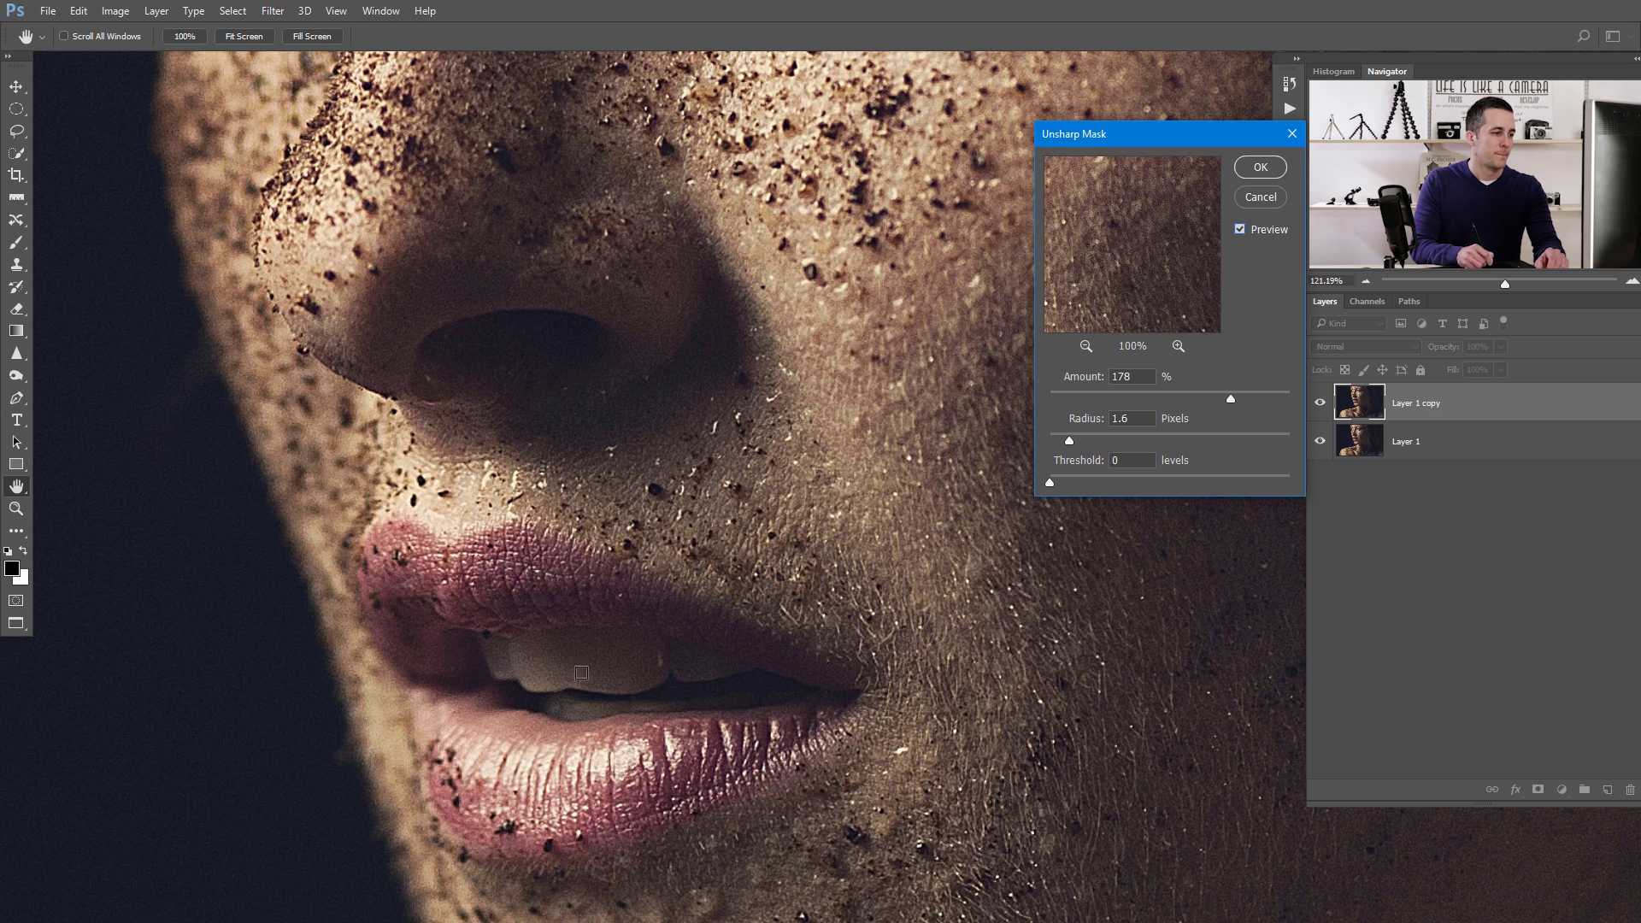
click(1239, 229)
click(1240, 229)
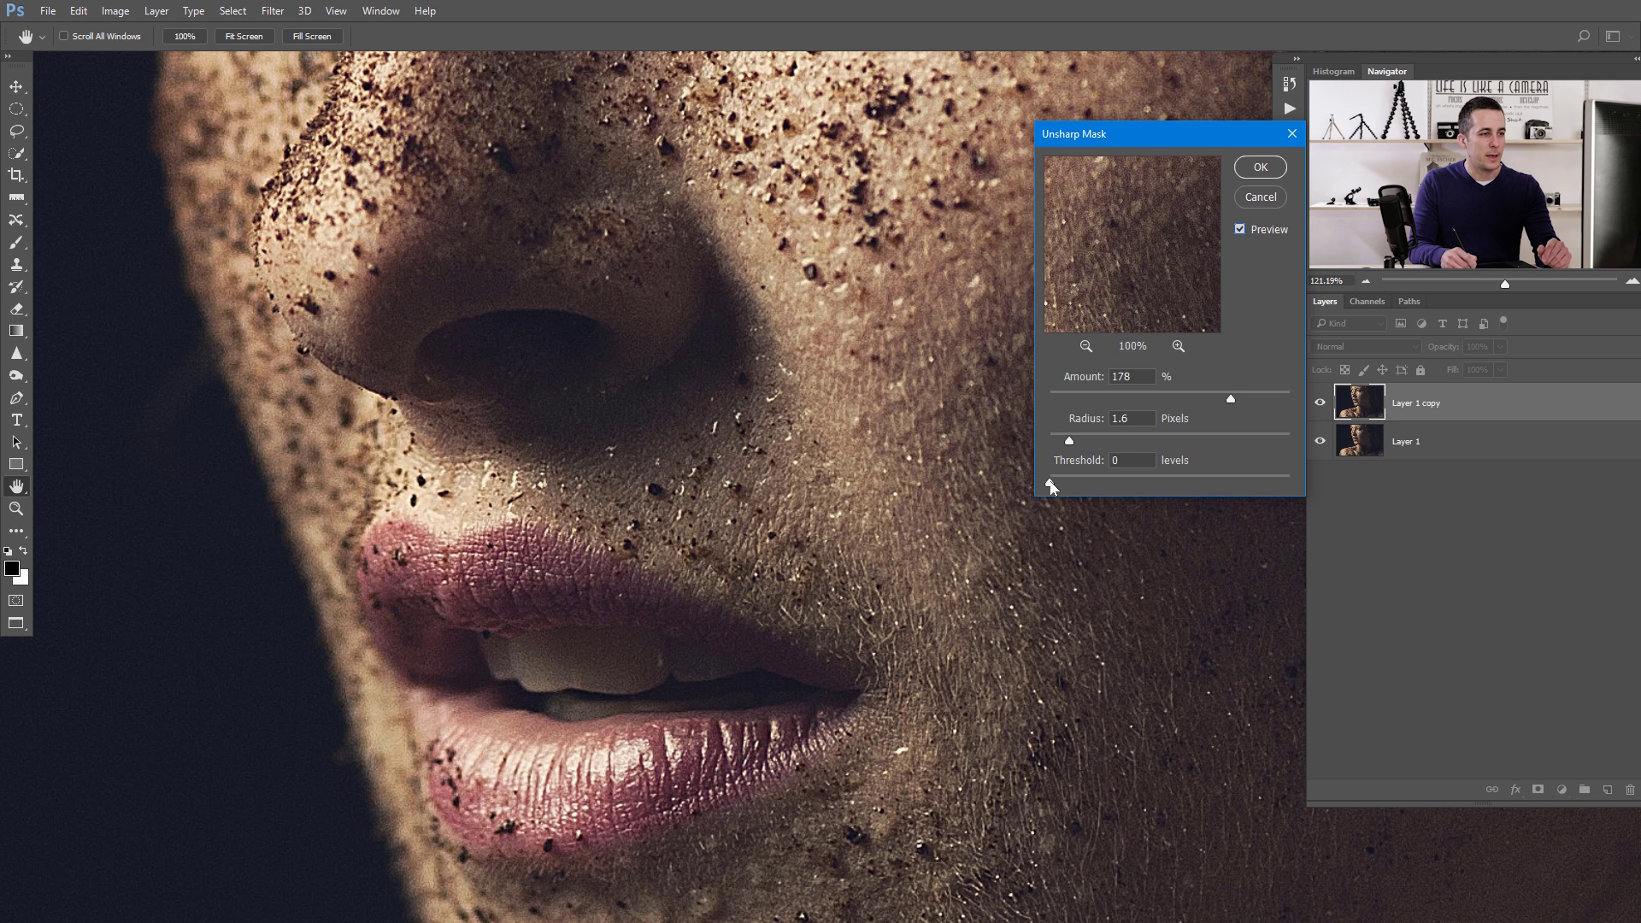
Step: Set the Unsharp Mask threshold to 9 levels and apply the filter to the duplicate layer
drag(1061, 483, 1068, 481)
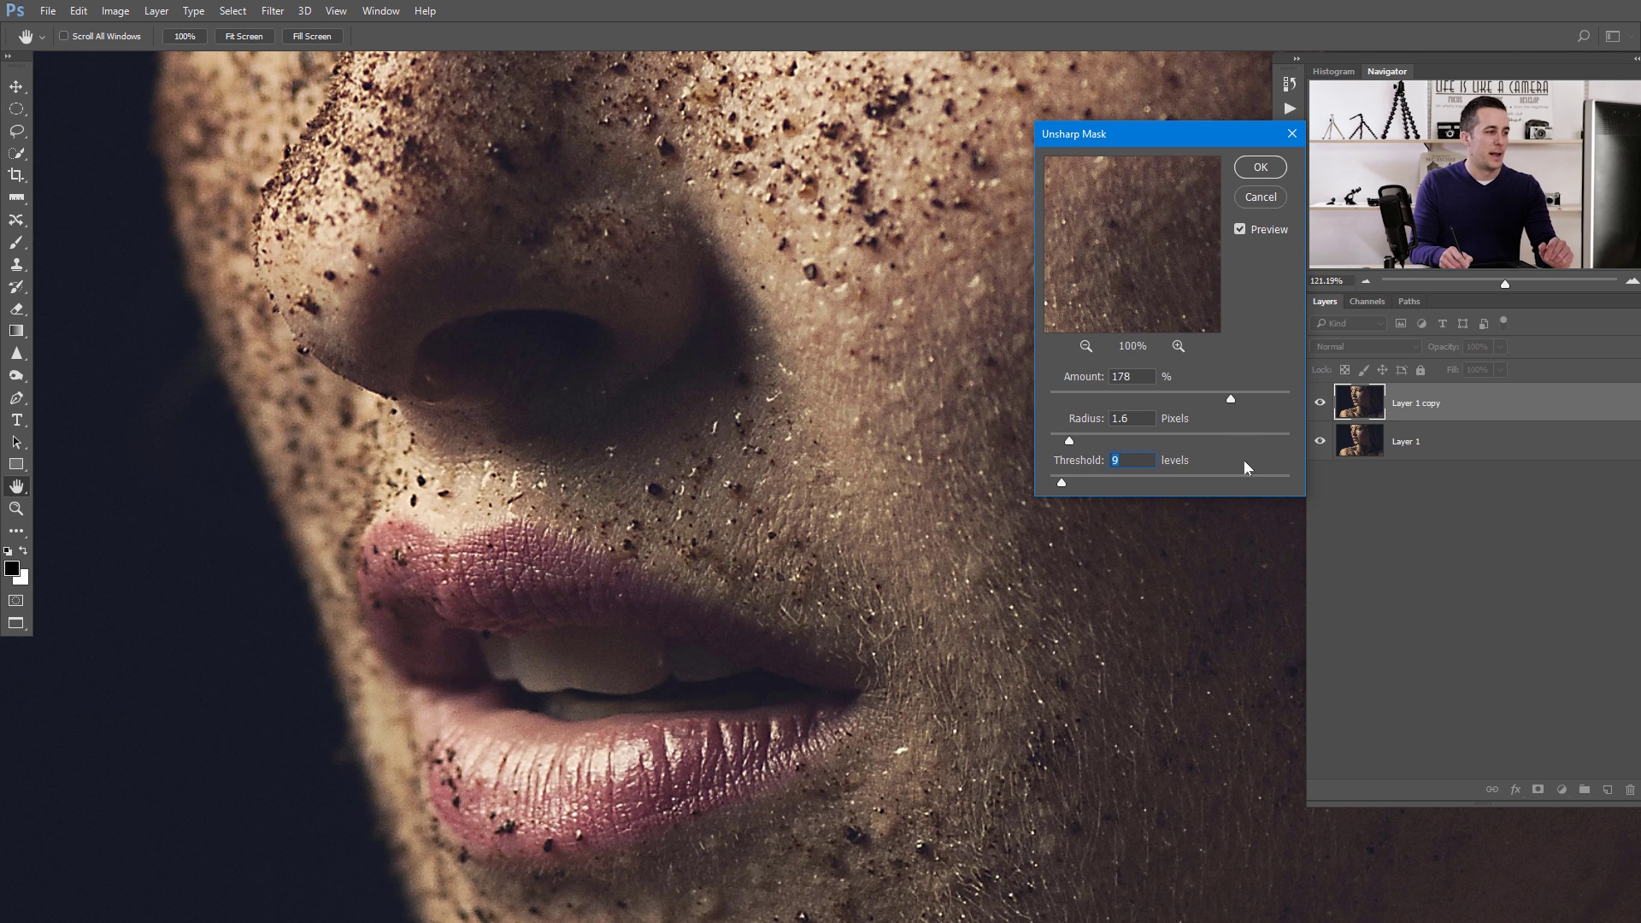
click(1239, 229)
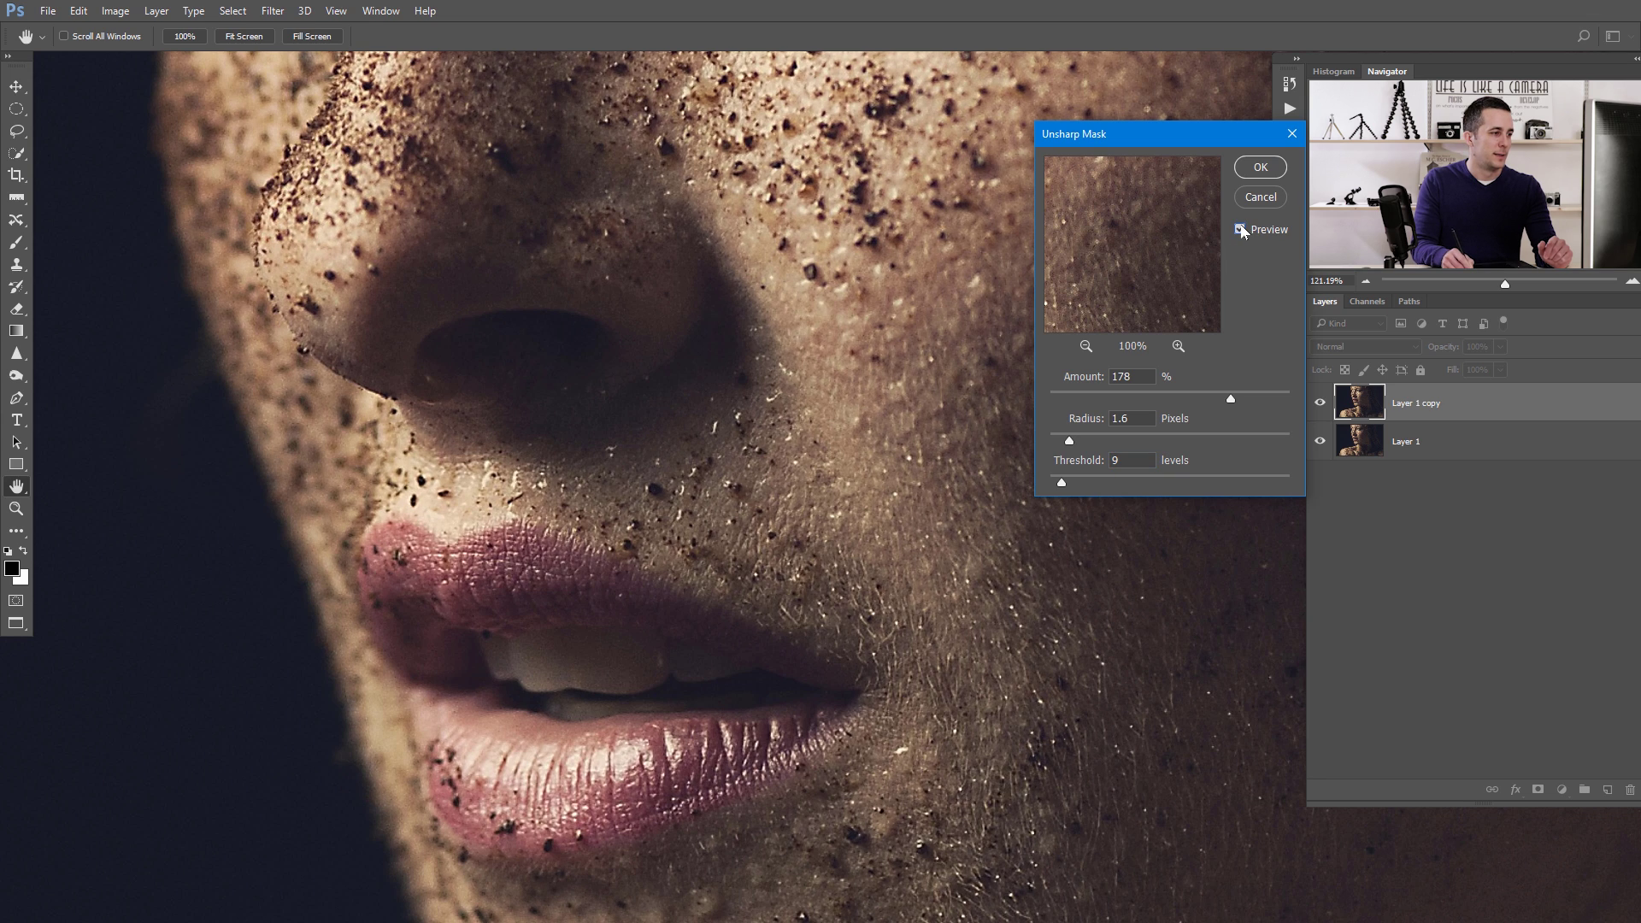
click(1262, 167)
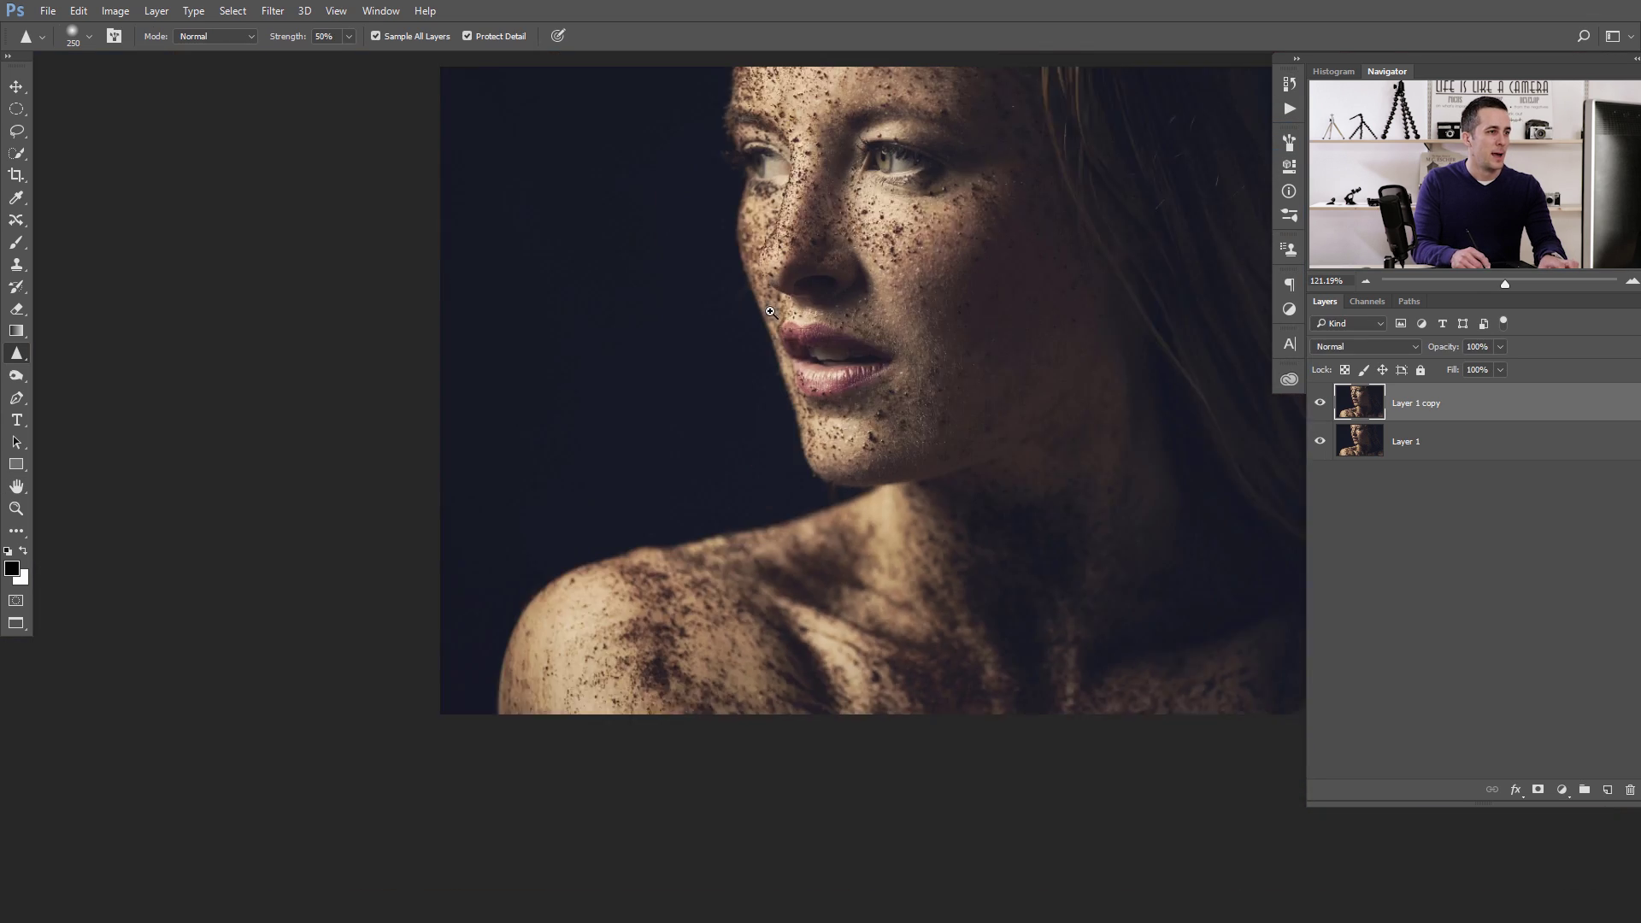
Step: Compare the portrait's face with the sharpened duplicate layer hidden and shown
mouse_move(770, 312)
mouse_down()
mouse_move(659, 381)
mouse_move(751, 388)
mouse_move(728, 332)
mouse_move(769, 343)
mouse_up()
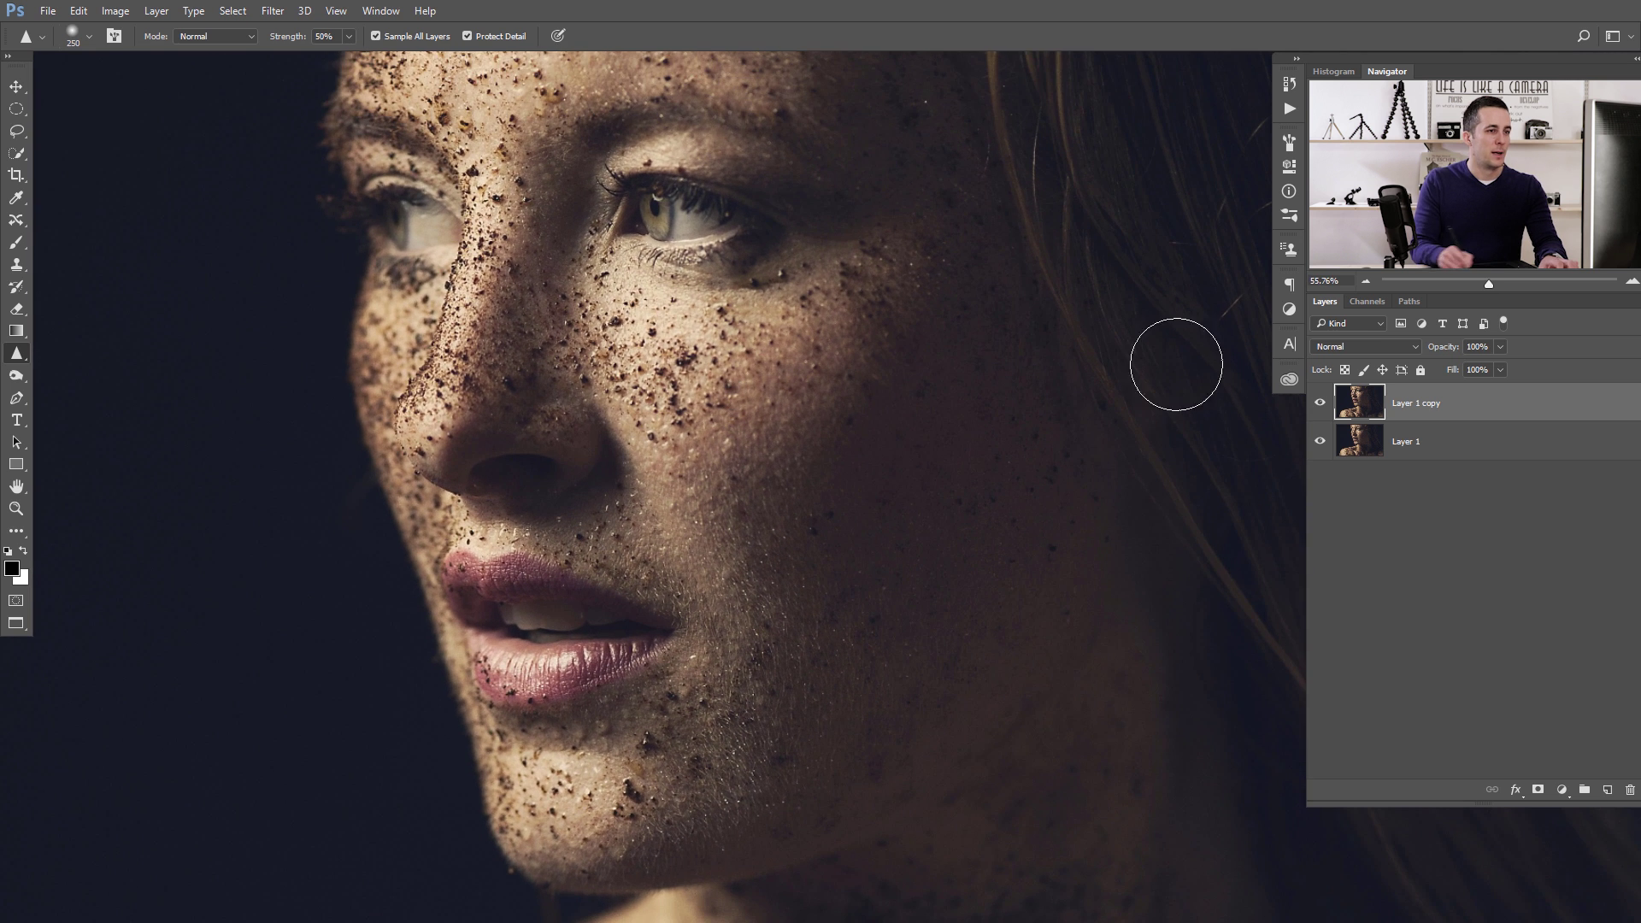
click(1321, 405)
click(1320, 406)
click(1320, 405)
click(1321, 405)
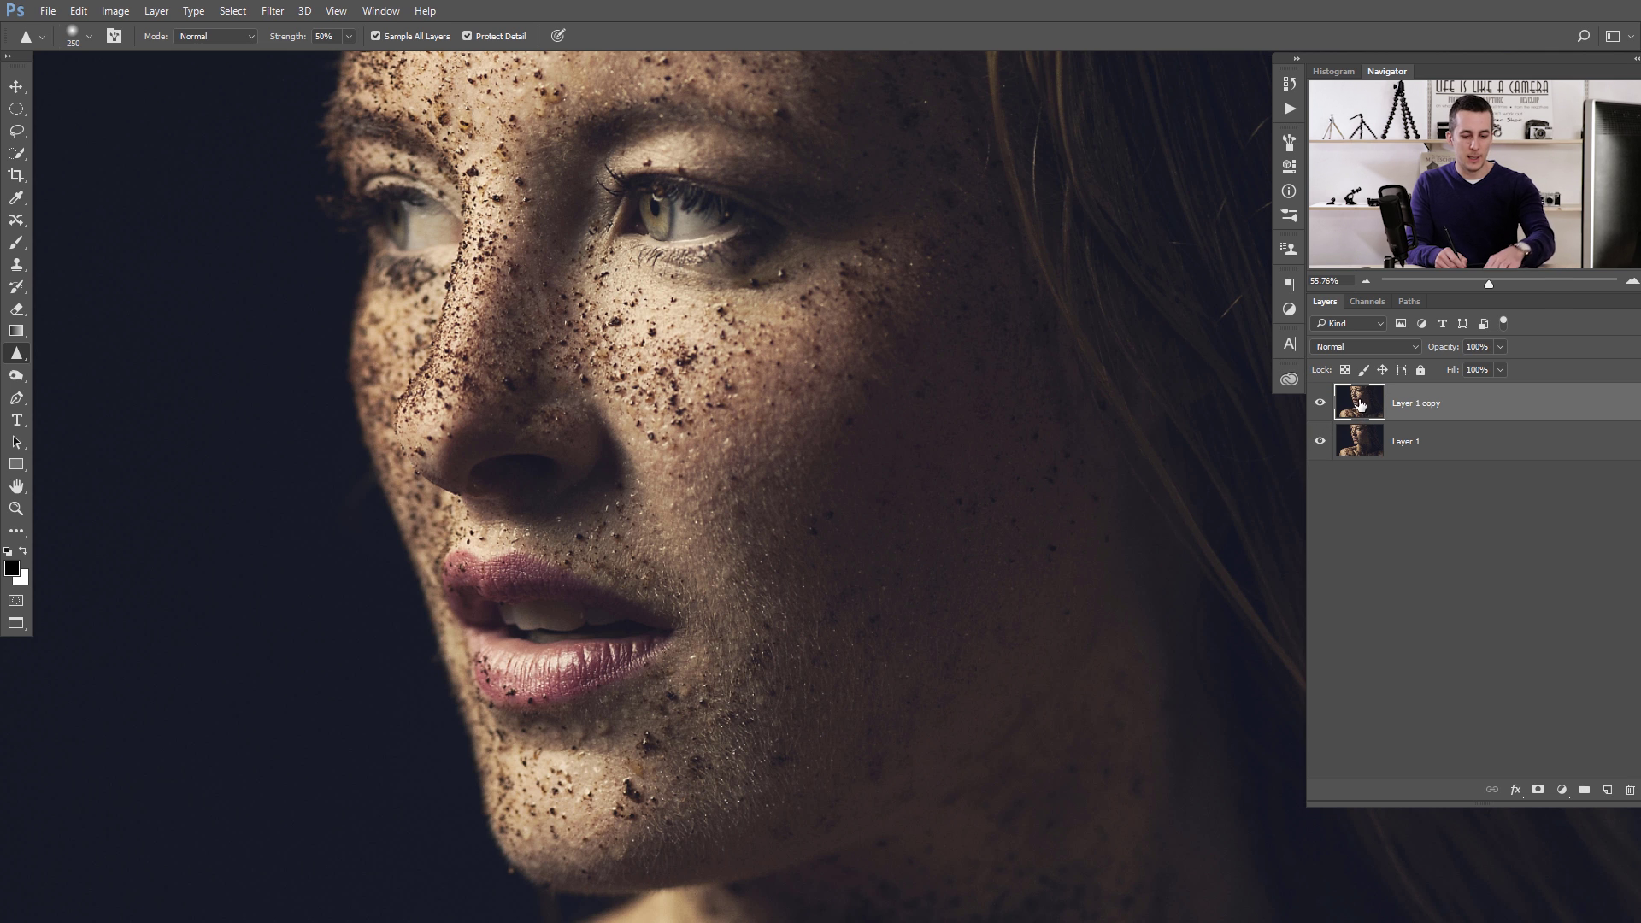
Step: Merge the sharpened copy down into Layer 1 and create a duplicate of it converted to a Smart Object
key(ctrl+e)
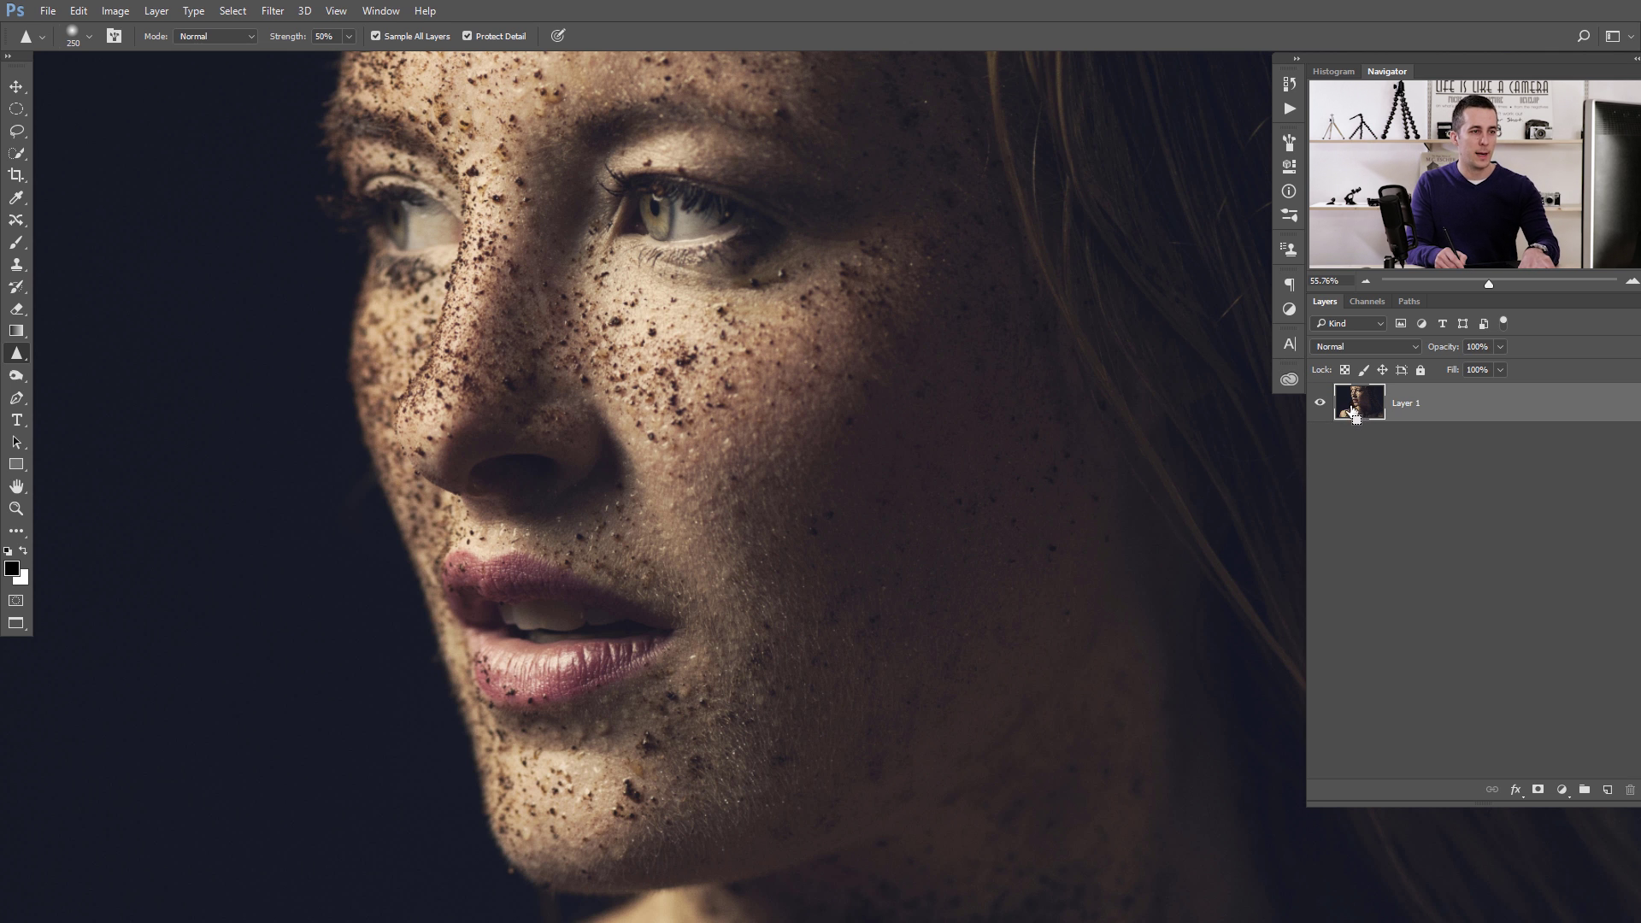
key(ctrl+j)
right_click(1482, 407)
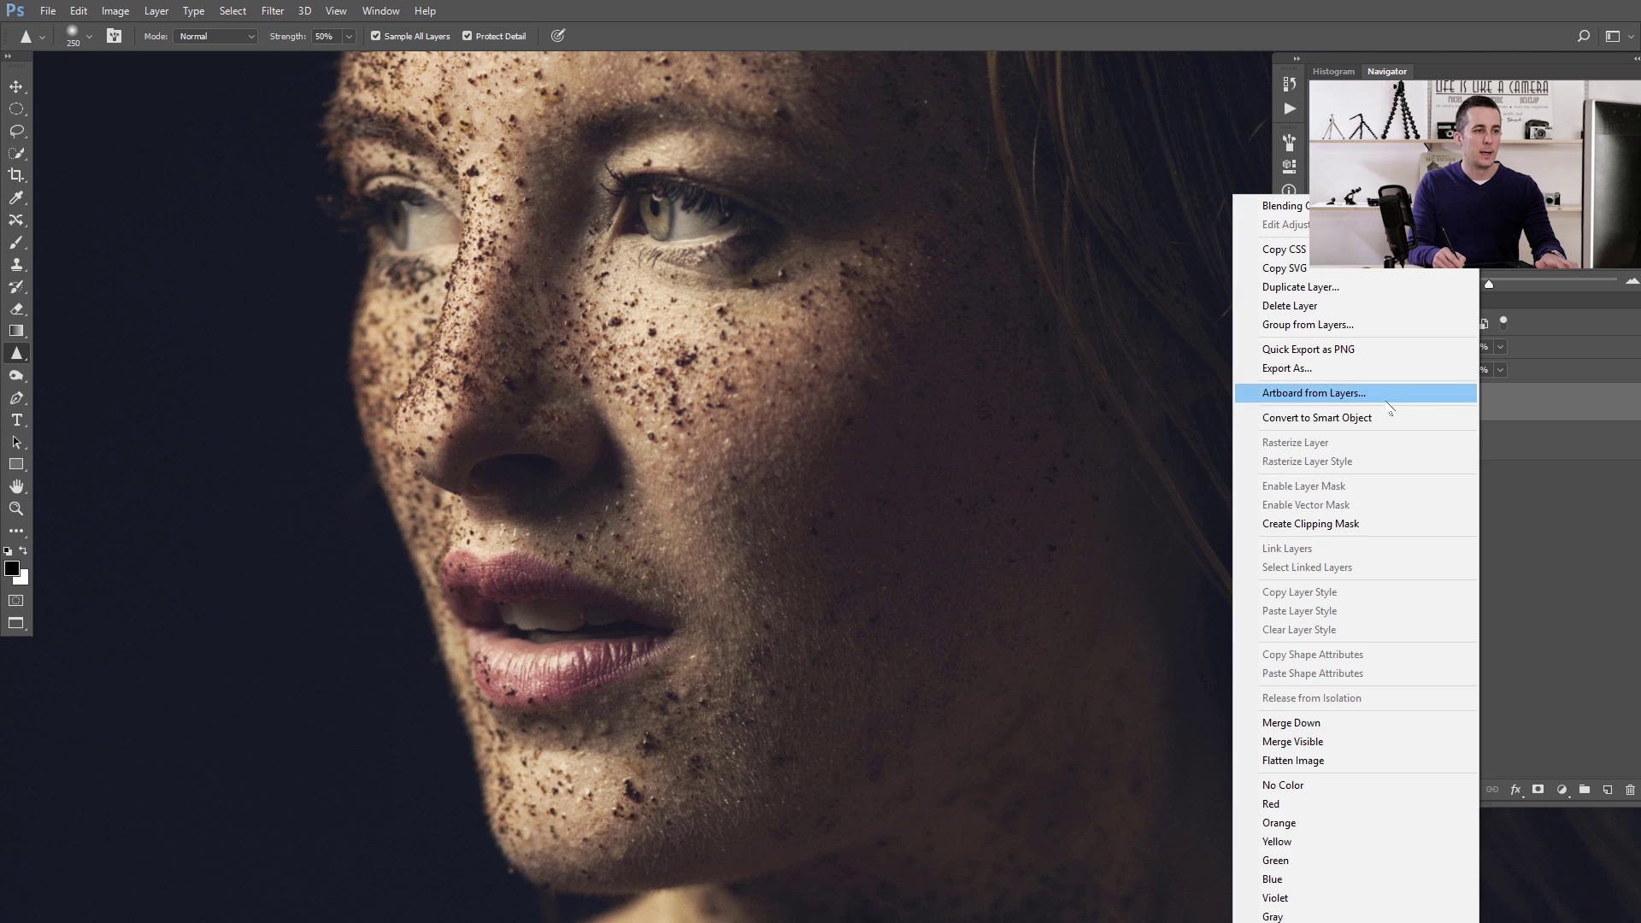
click(1303, 422)
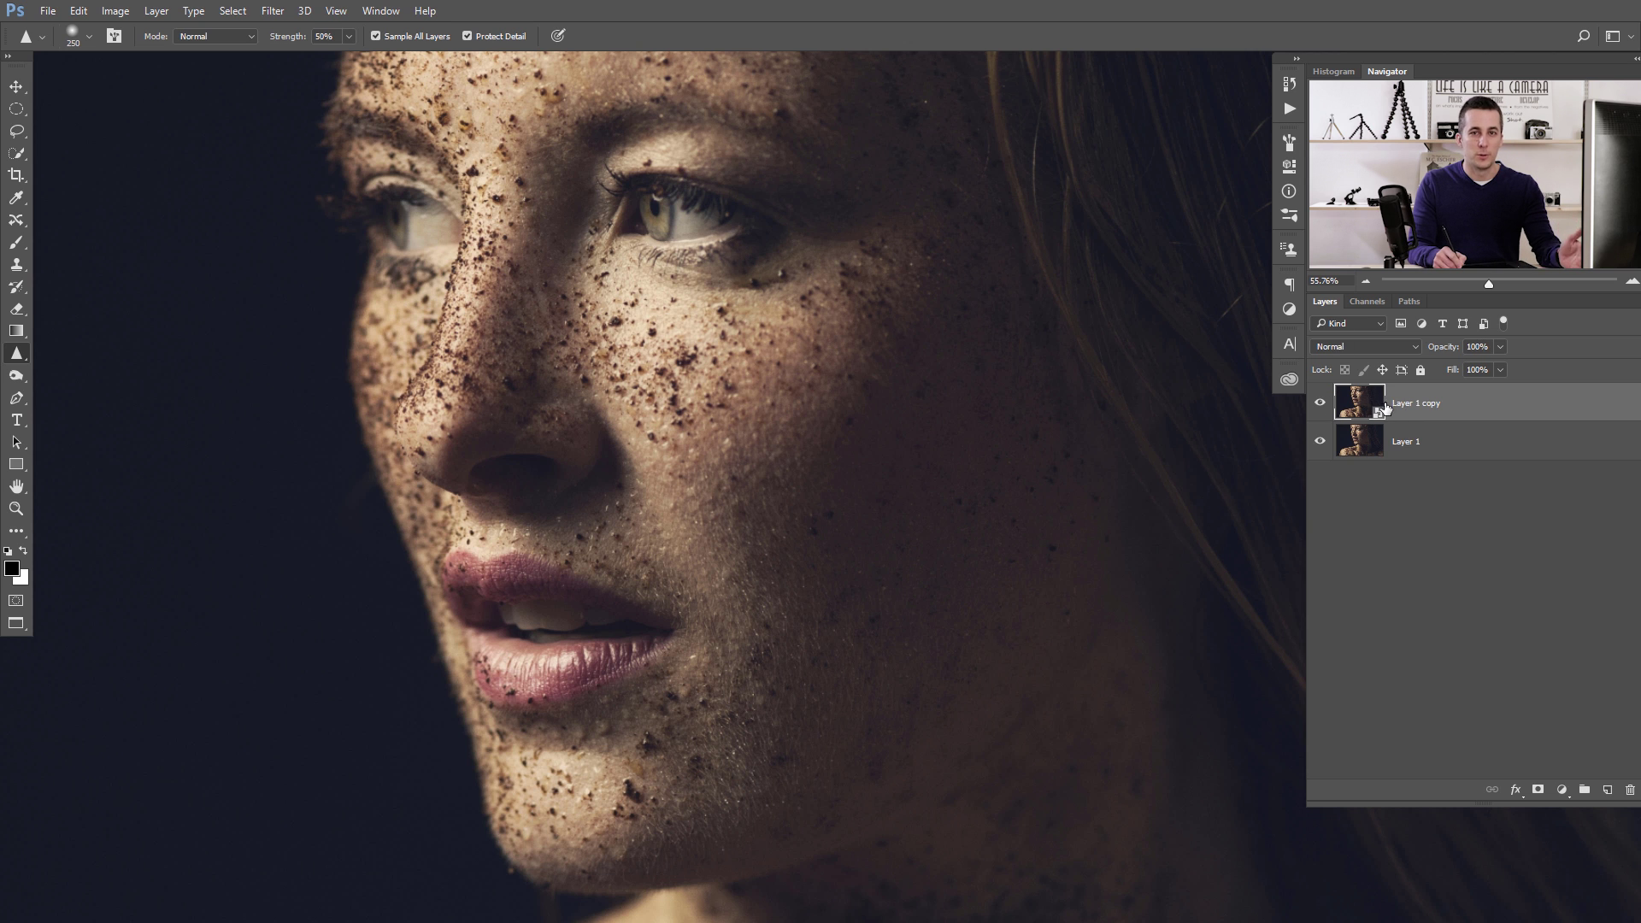
Step: Open the High Pass filter for the Smart Object layer and move its dialog away from the face
click(278, 14)
mouse_move(301, 351)
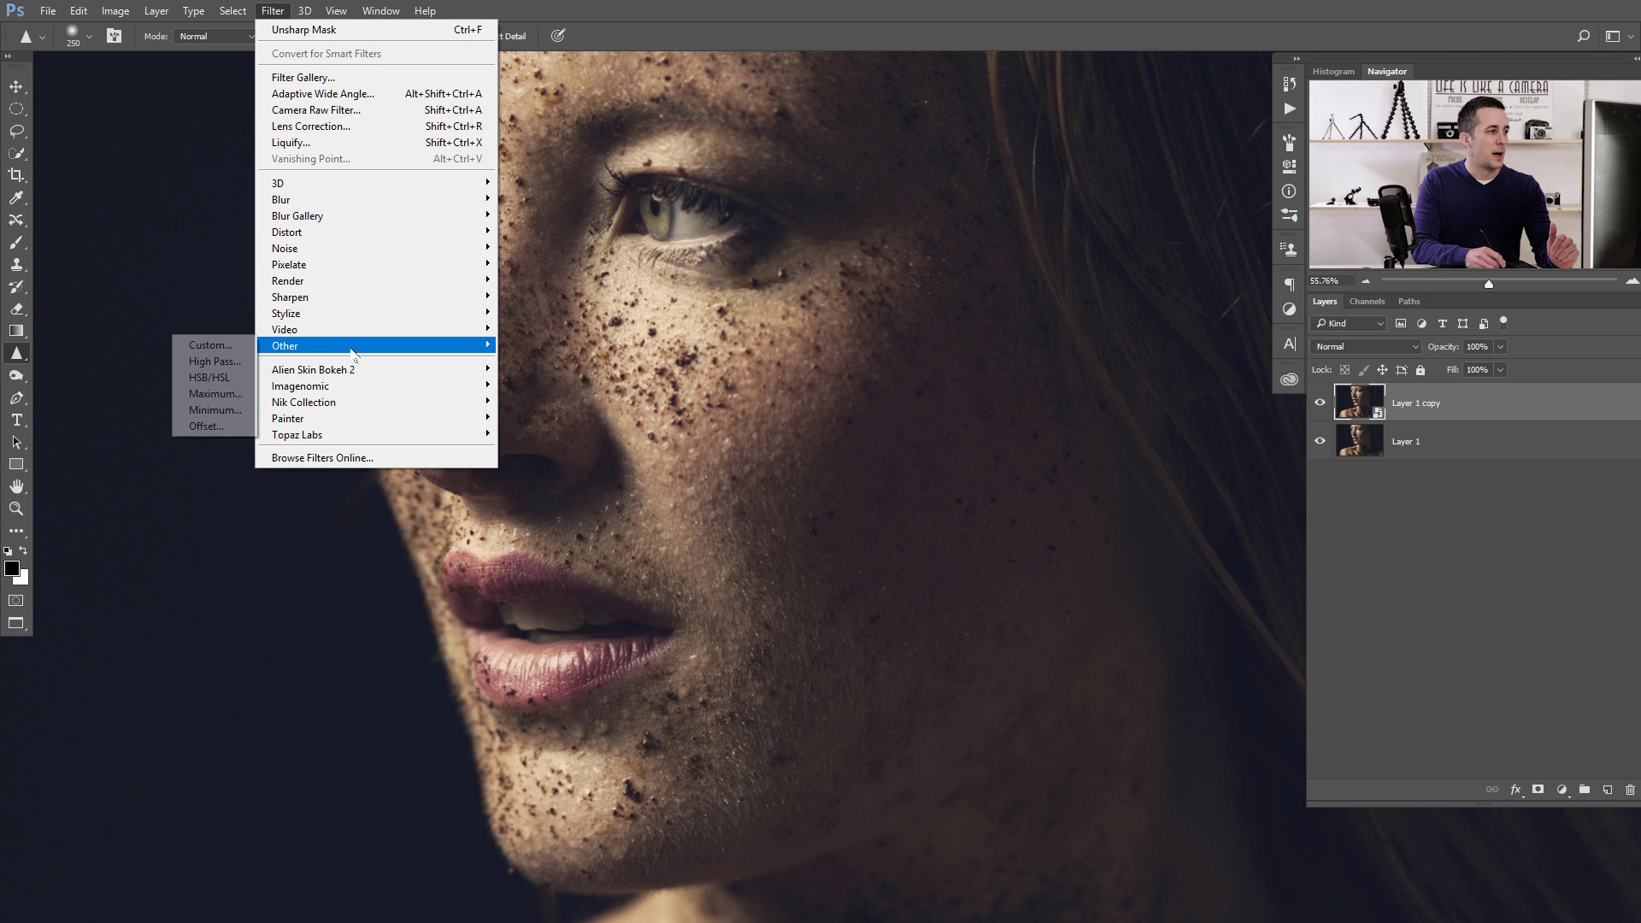
click(213, 362)
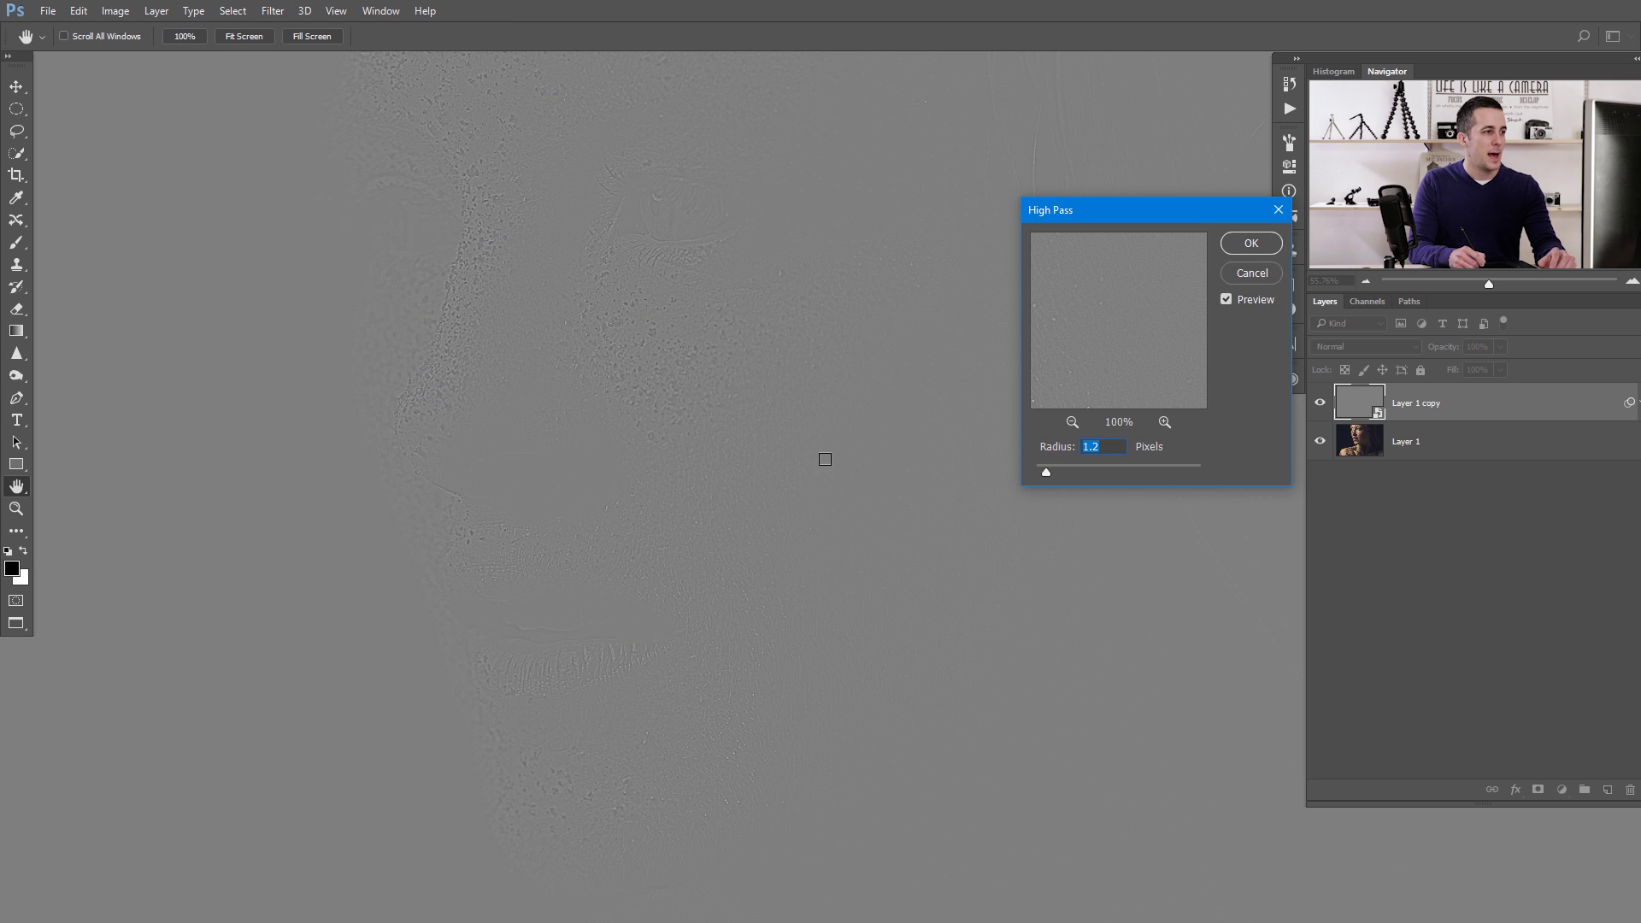
drag(1138, 214, 1181, 174)
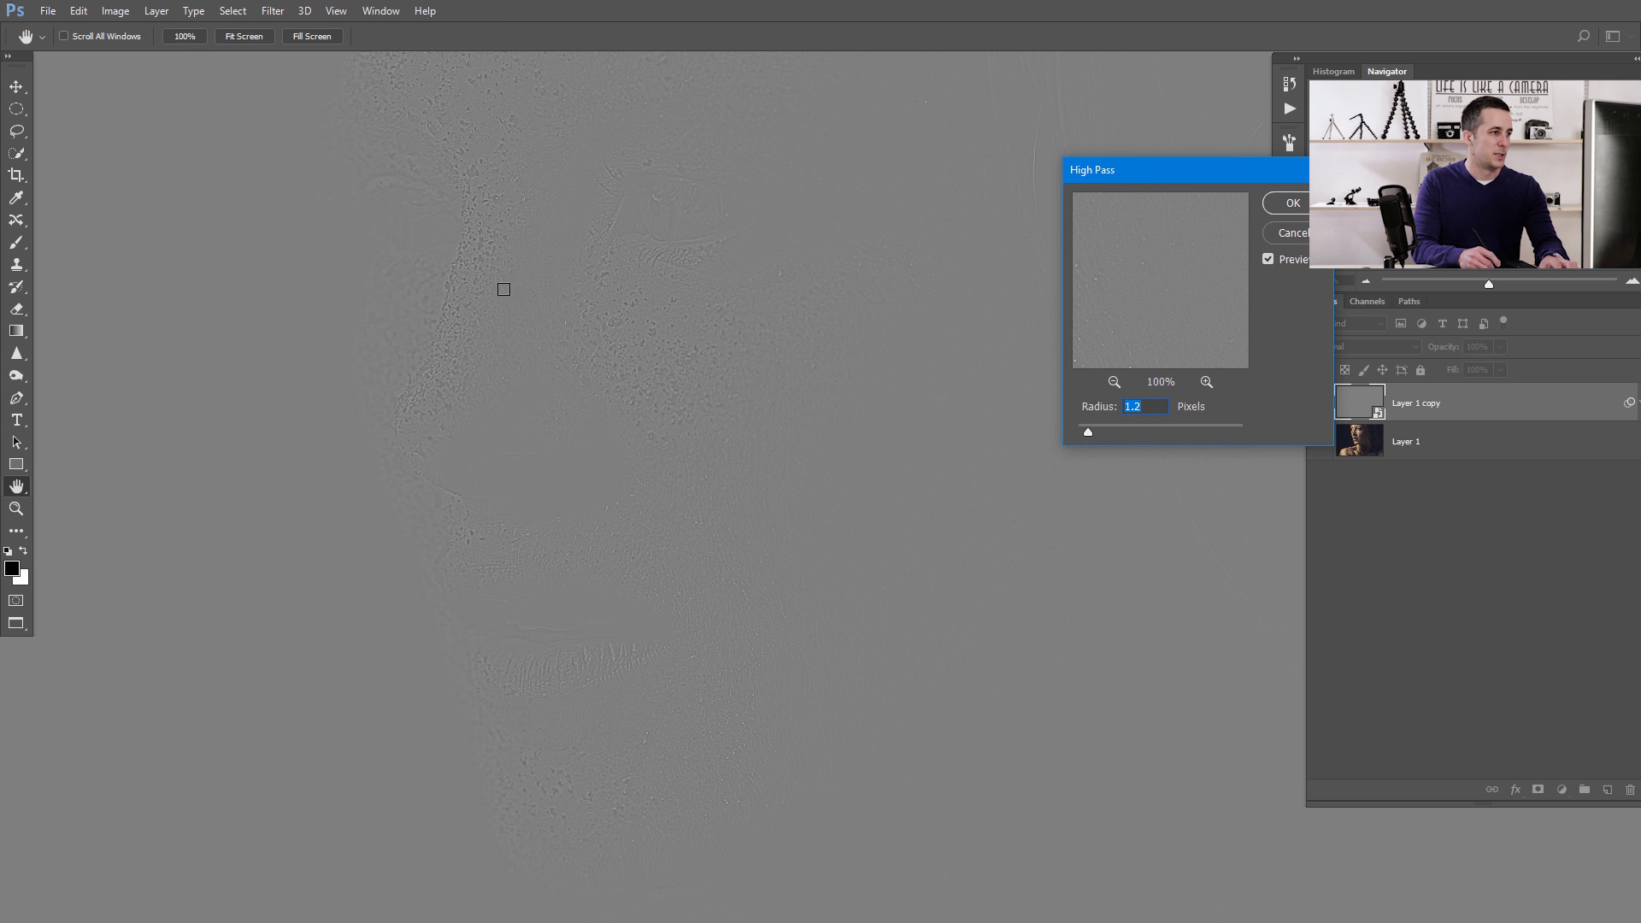
scroll(576, 315, up, 2)
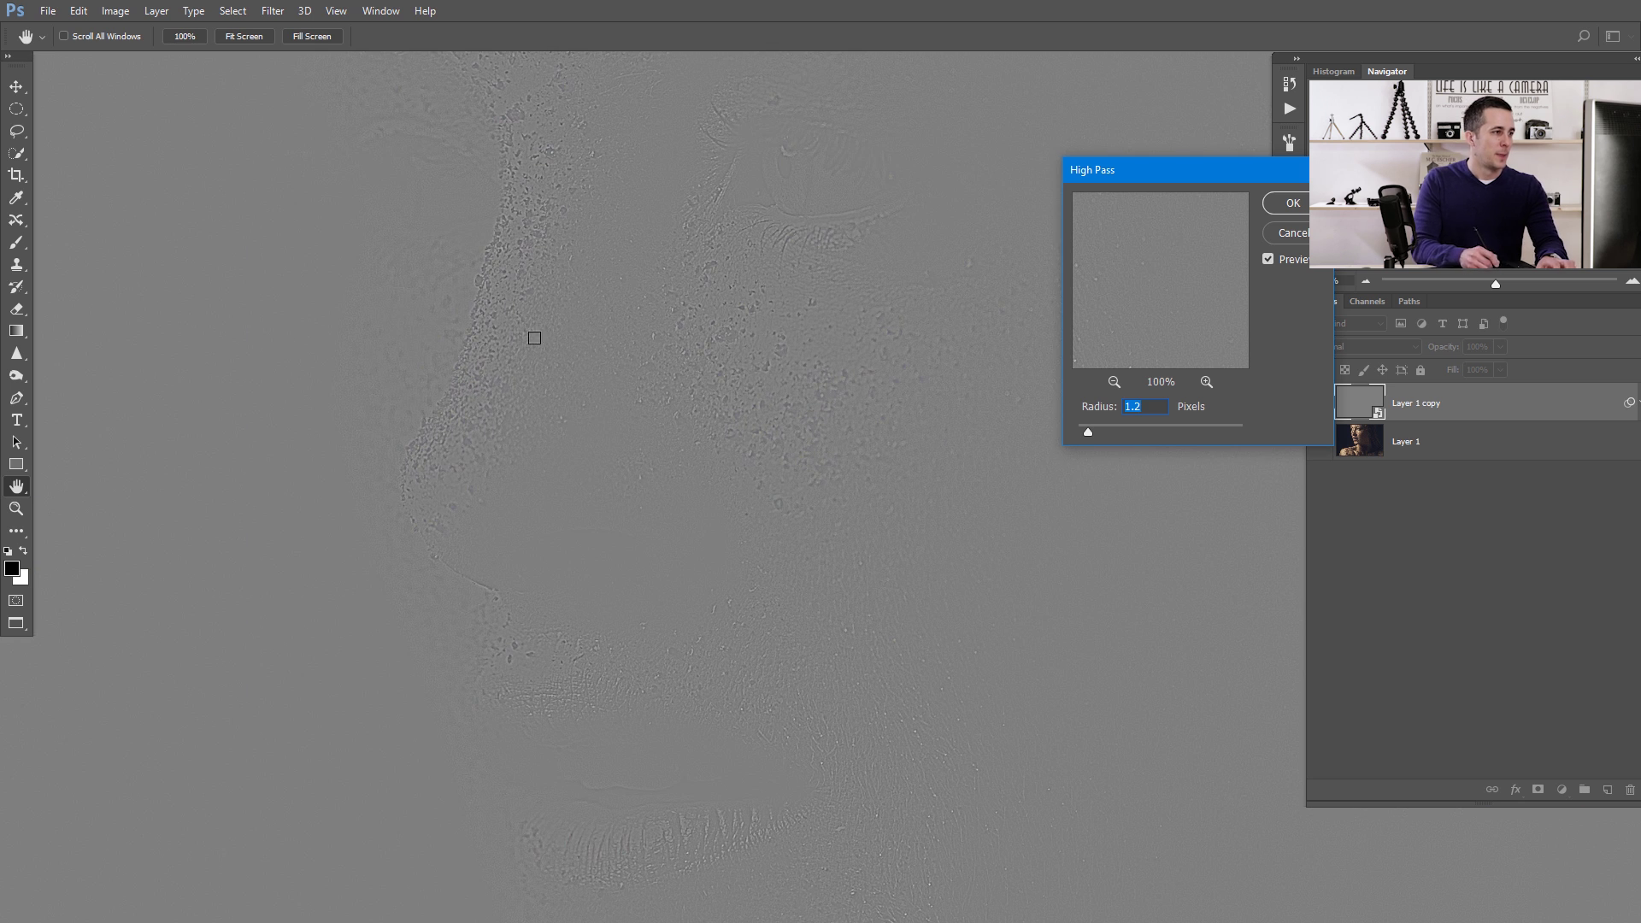
Step: Try High Pass radii of 0.1, 2.6 and 12.5 pixels on the Smart Object layer
drag(1091, 432, 1097, 432)
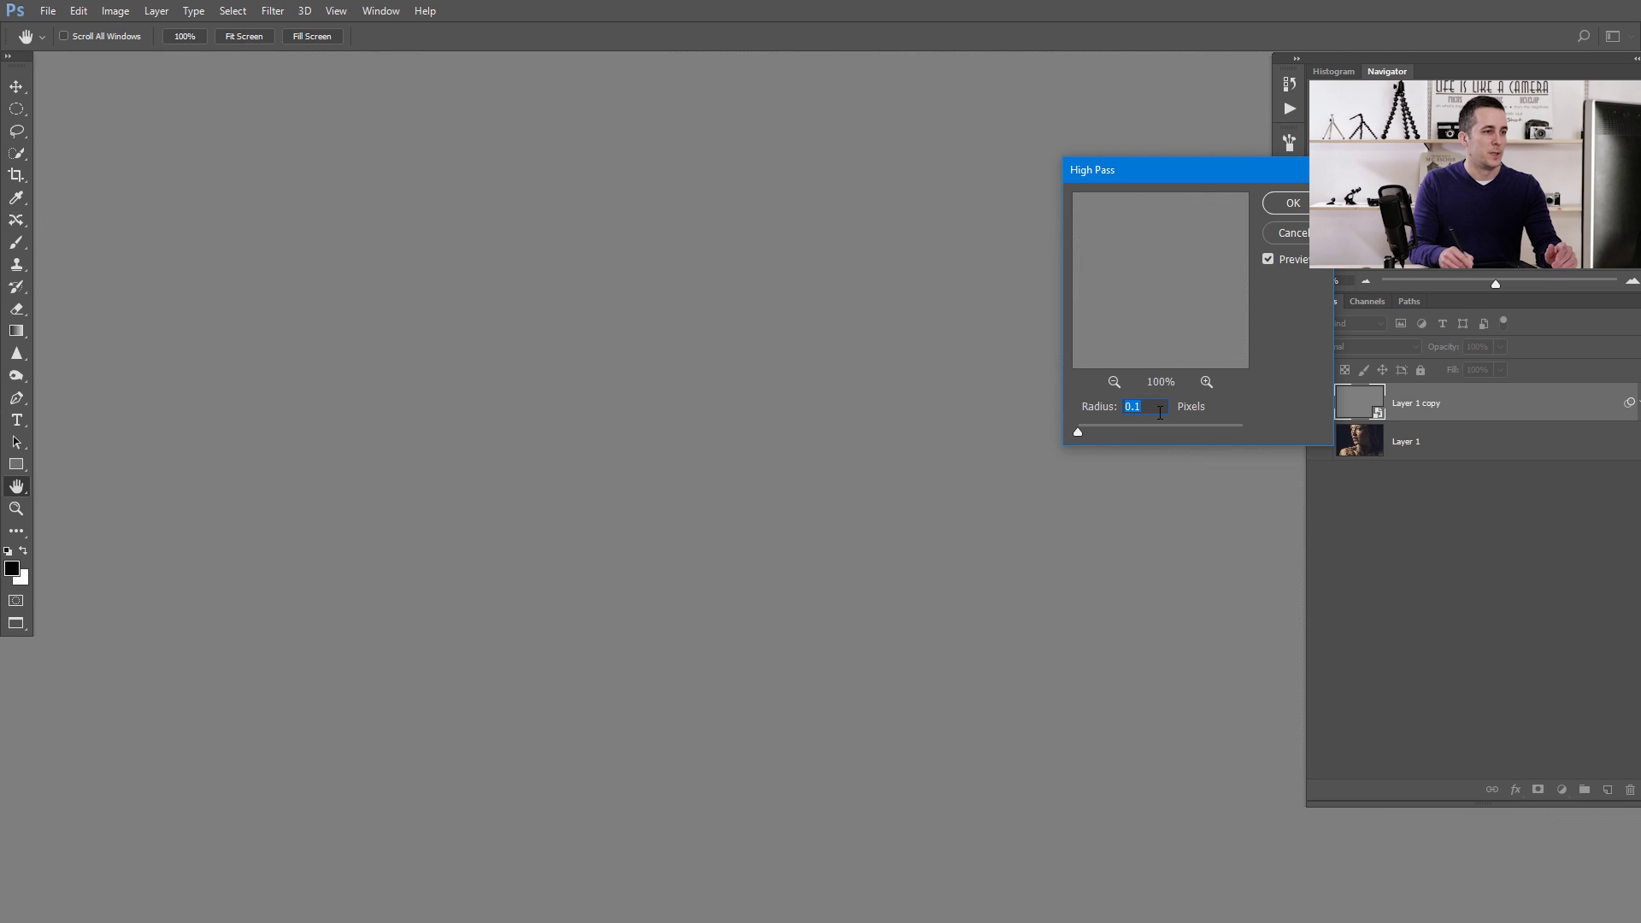
drag(1083, 433, 1097, 438)
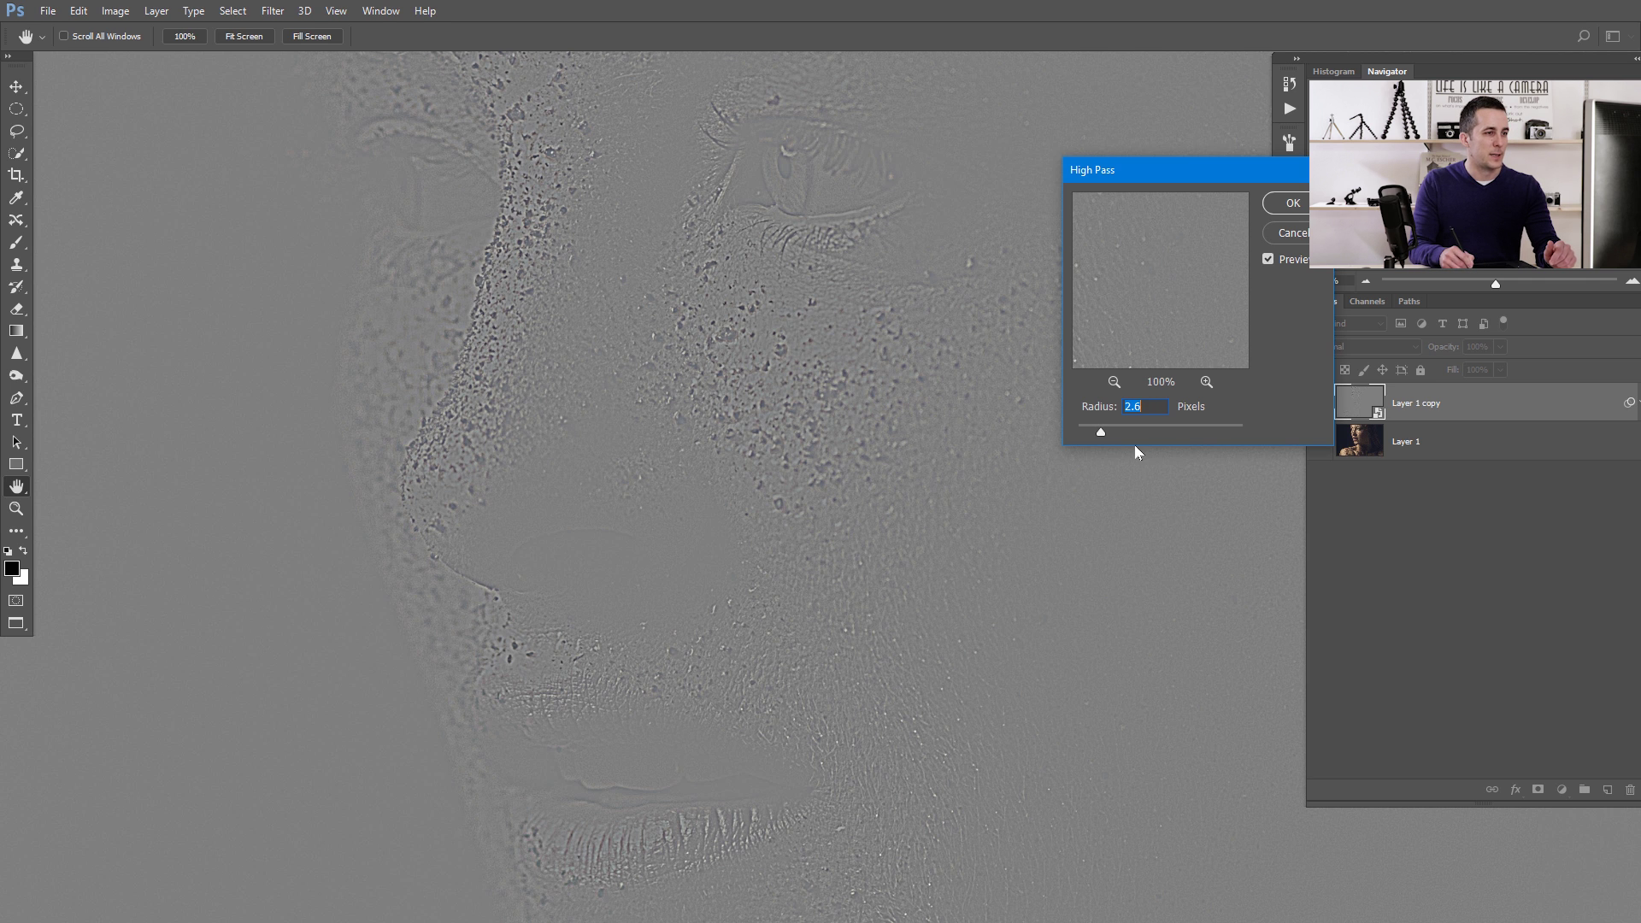
drag(1103, 435, 1146, 432)
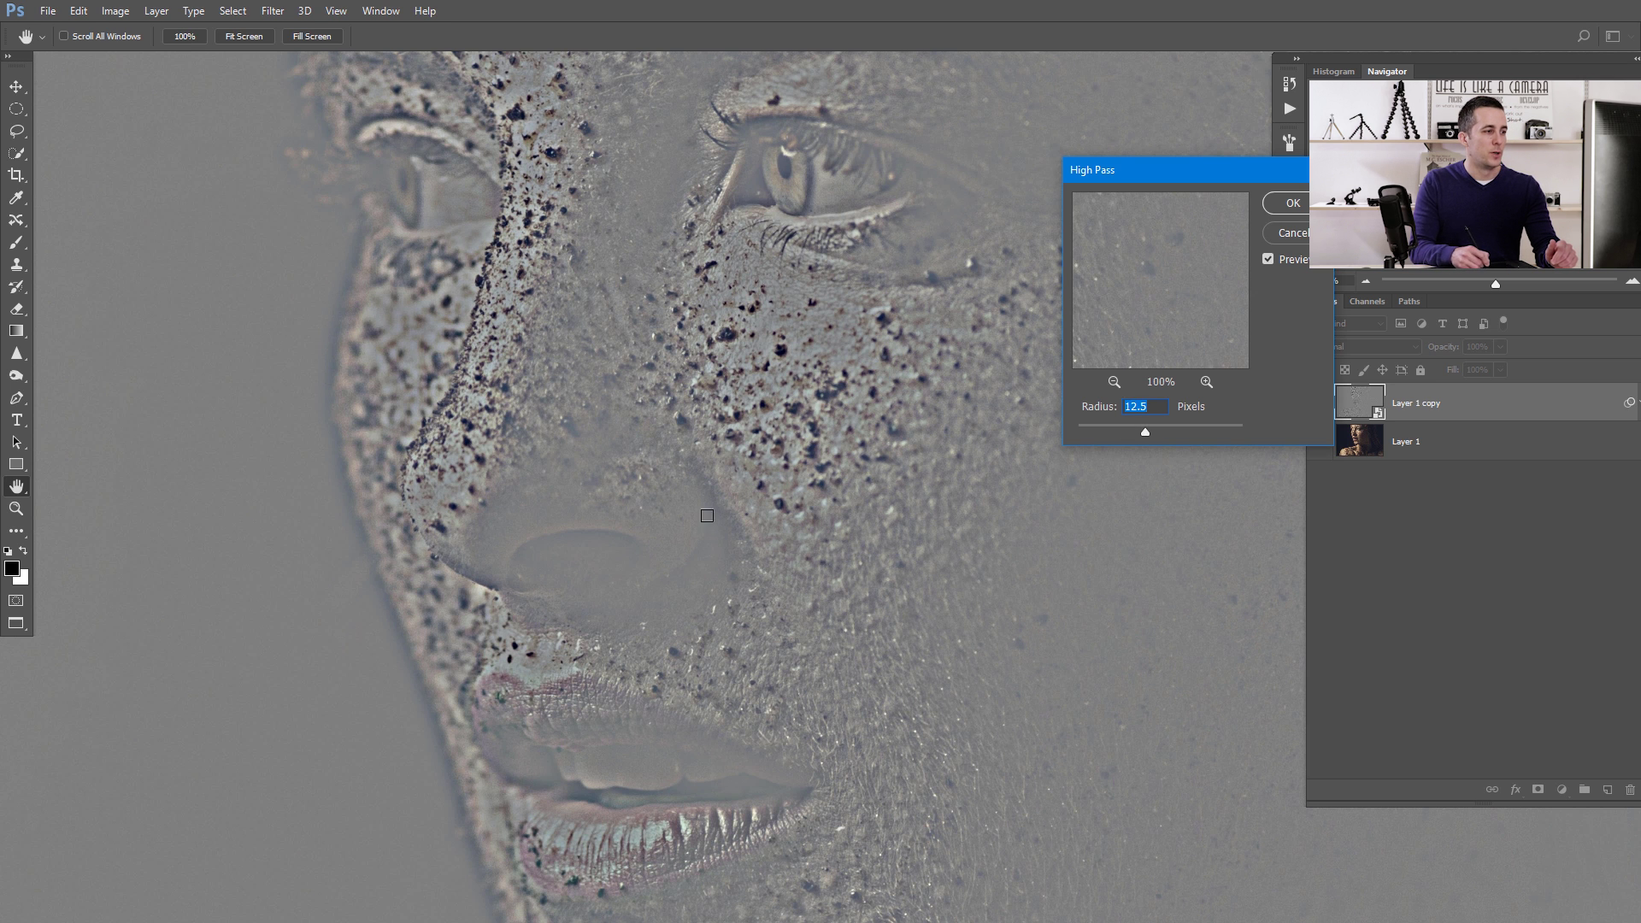
Step: Set the High Pass radius to 1.5 pixels and apply the filter
click(1092, 427)
drag(1092, 428, 1091, 432)
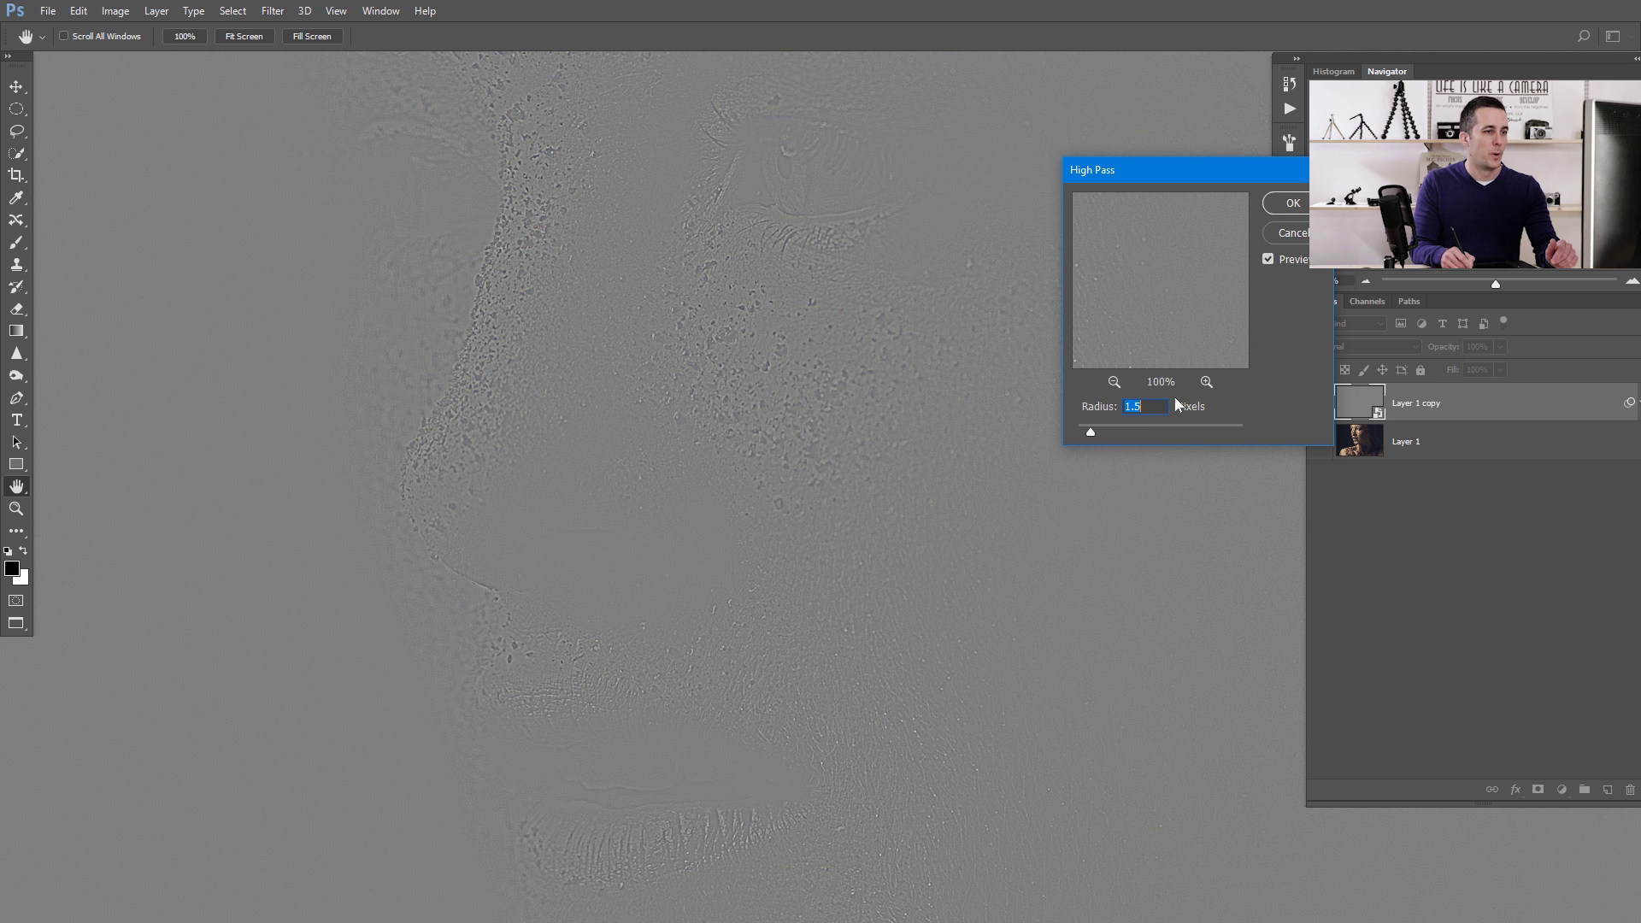
click(1293, 203)
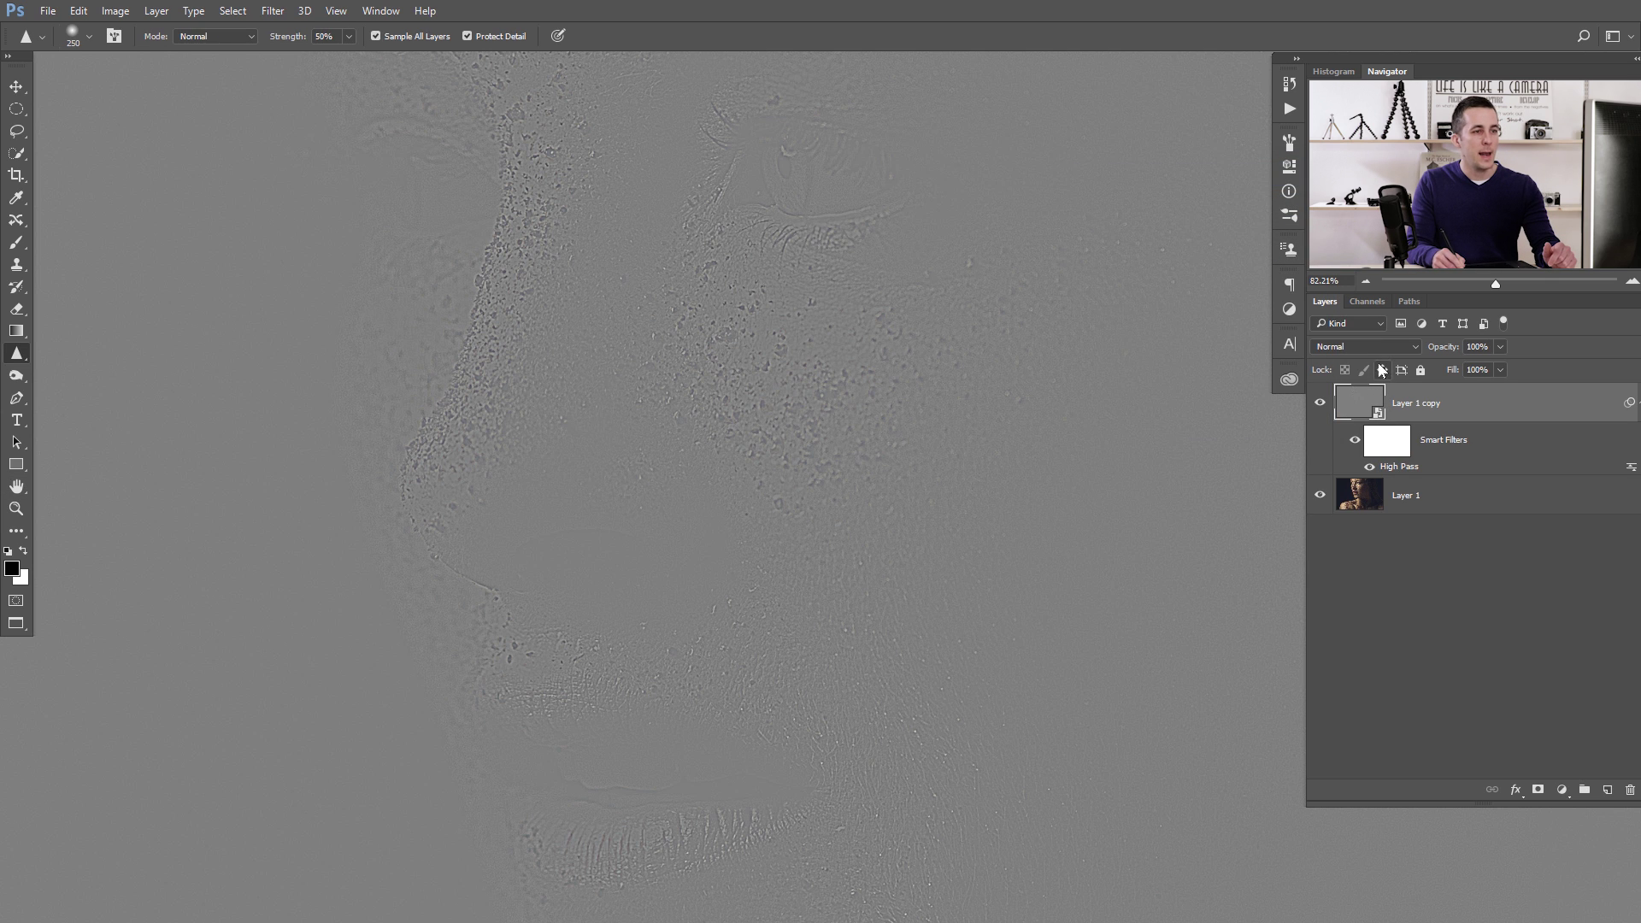
Step: Try the Soft Light blend mode on the High Pass layer and compare the portrait with the layer hidden and shown
click(1366, 345)
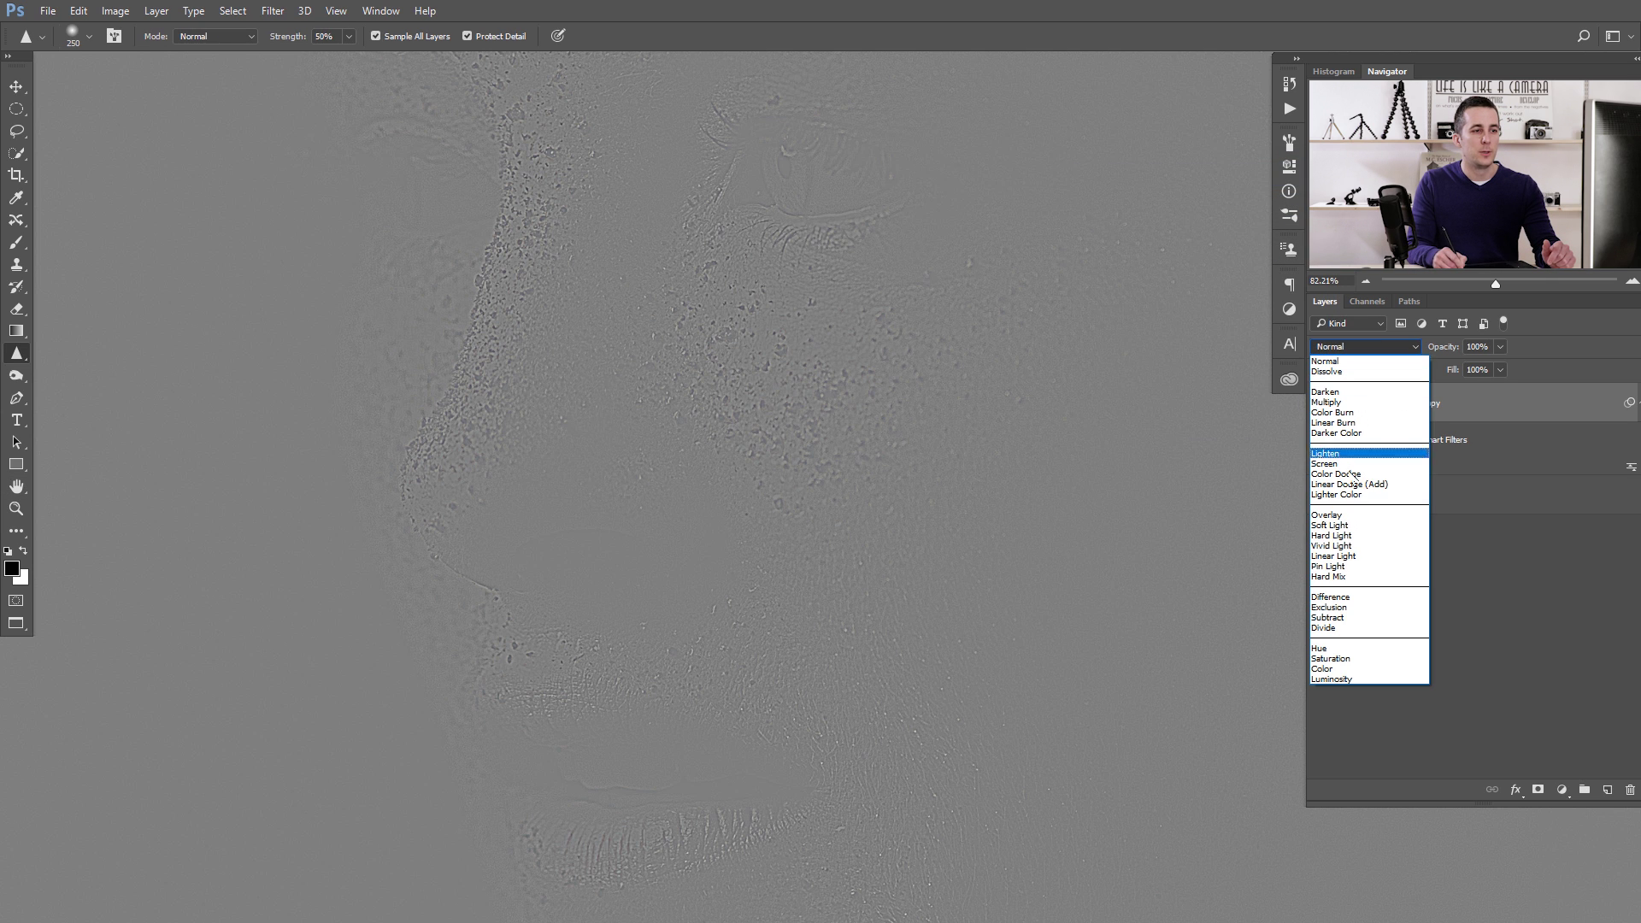
click(1342, 528)
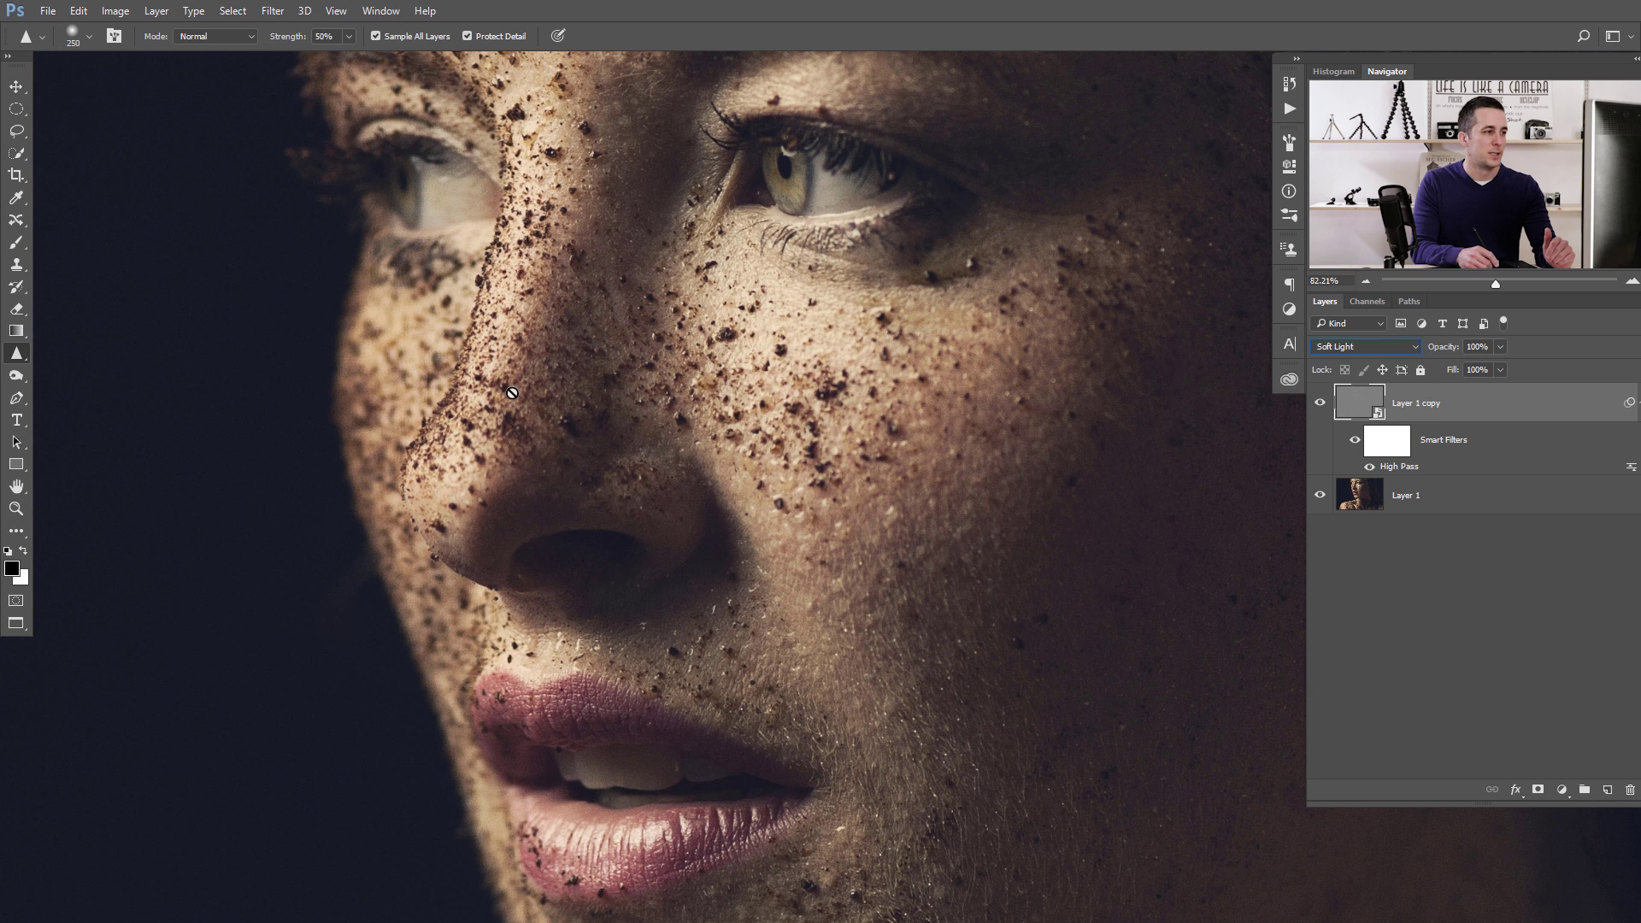
click(1321, 403)
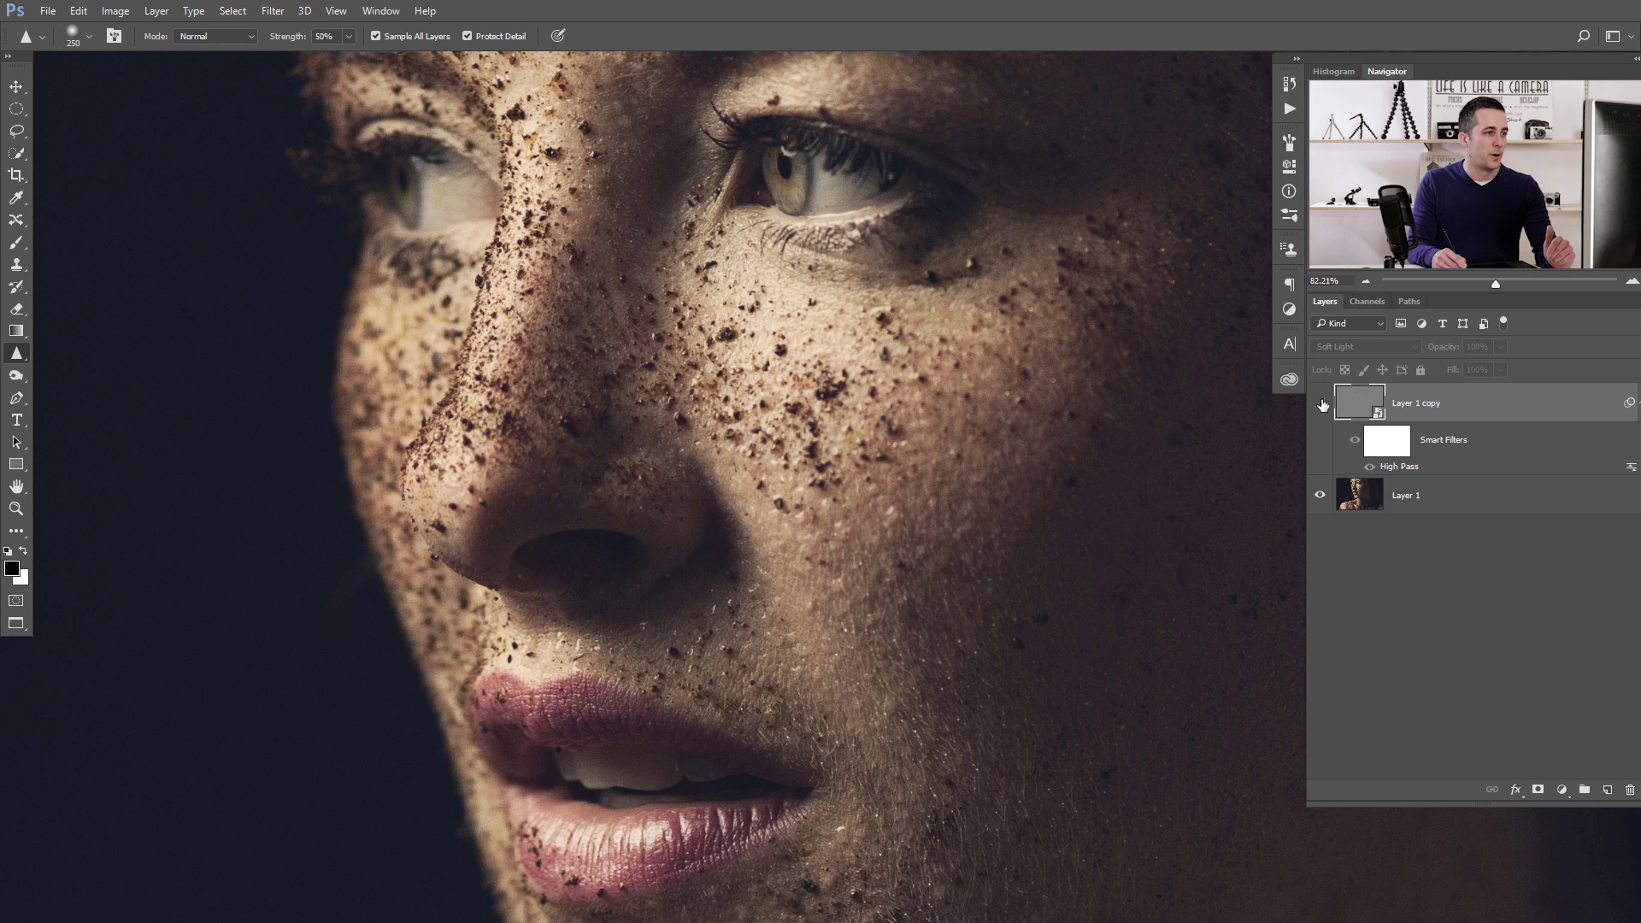
click(1323, 406)
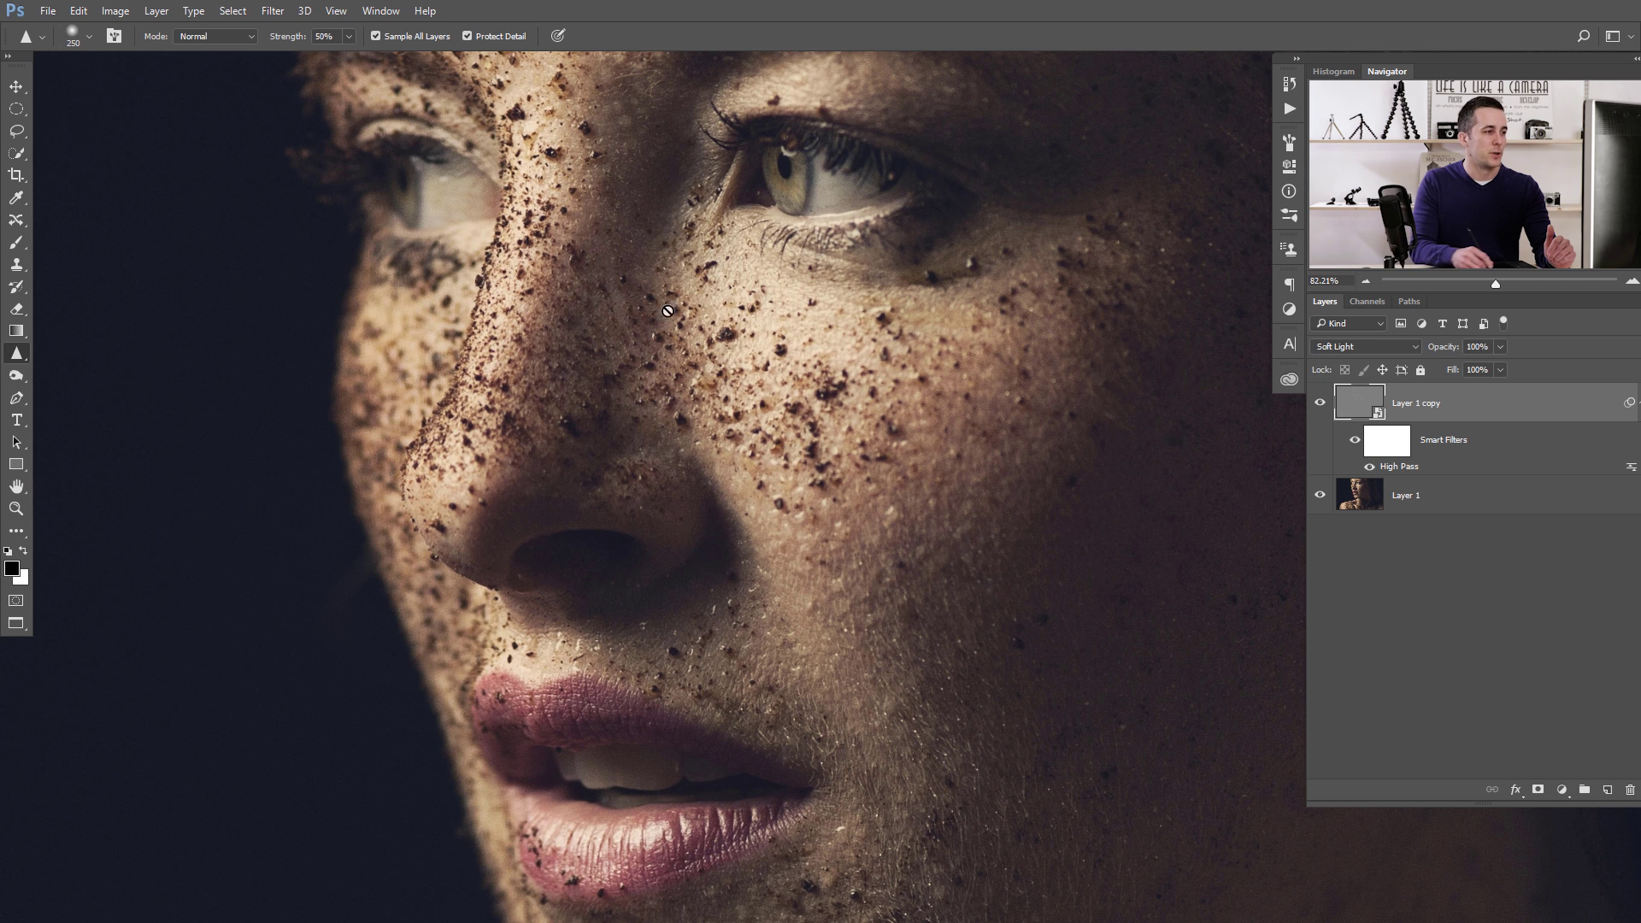
Step: Try the Overlay blend mode on the High Pass layer and toggle its visibility repeatedly to compare the sharpening
click(1361, 348)
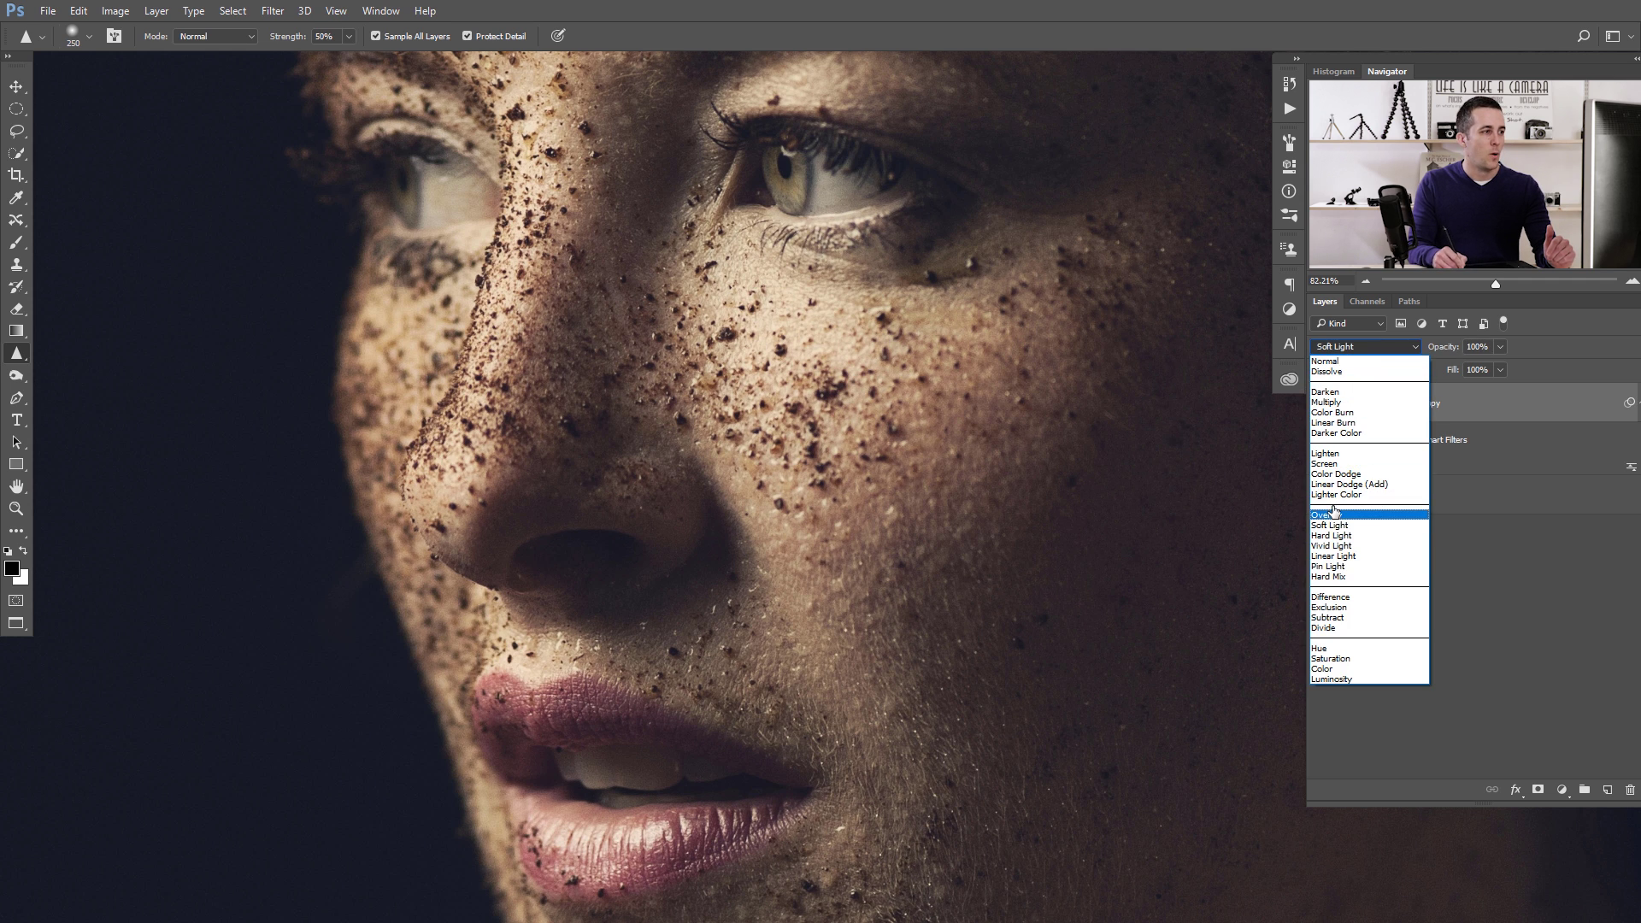
click(1334, 508)
click(1322, 406)
click(1320, 405)
click(1319, 407)
click(1319, 406)
click(1319, 407)
click(1319, 406)
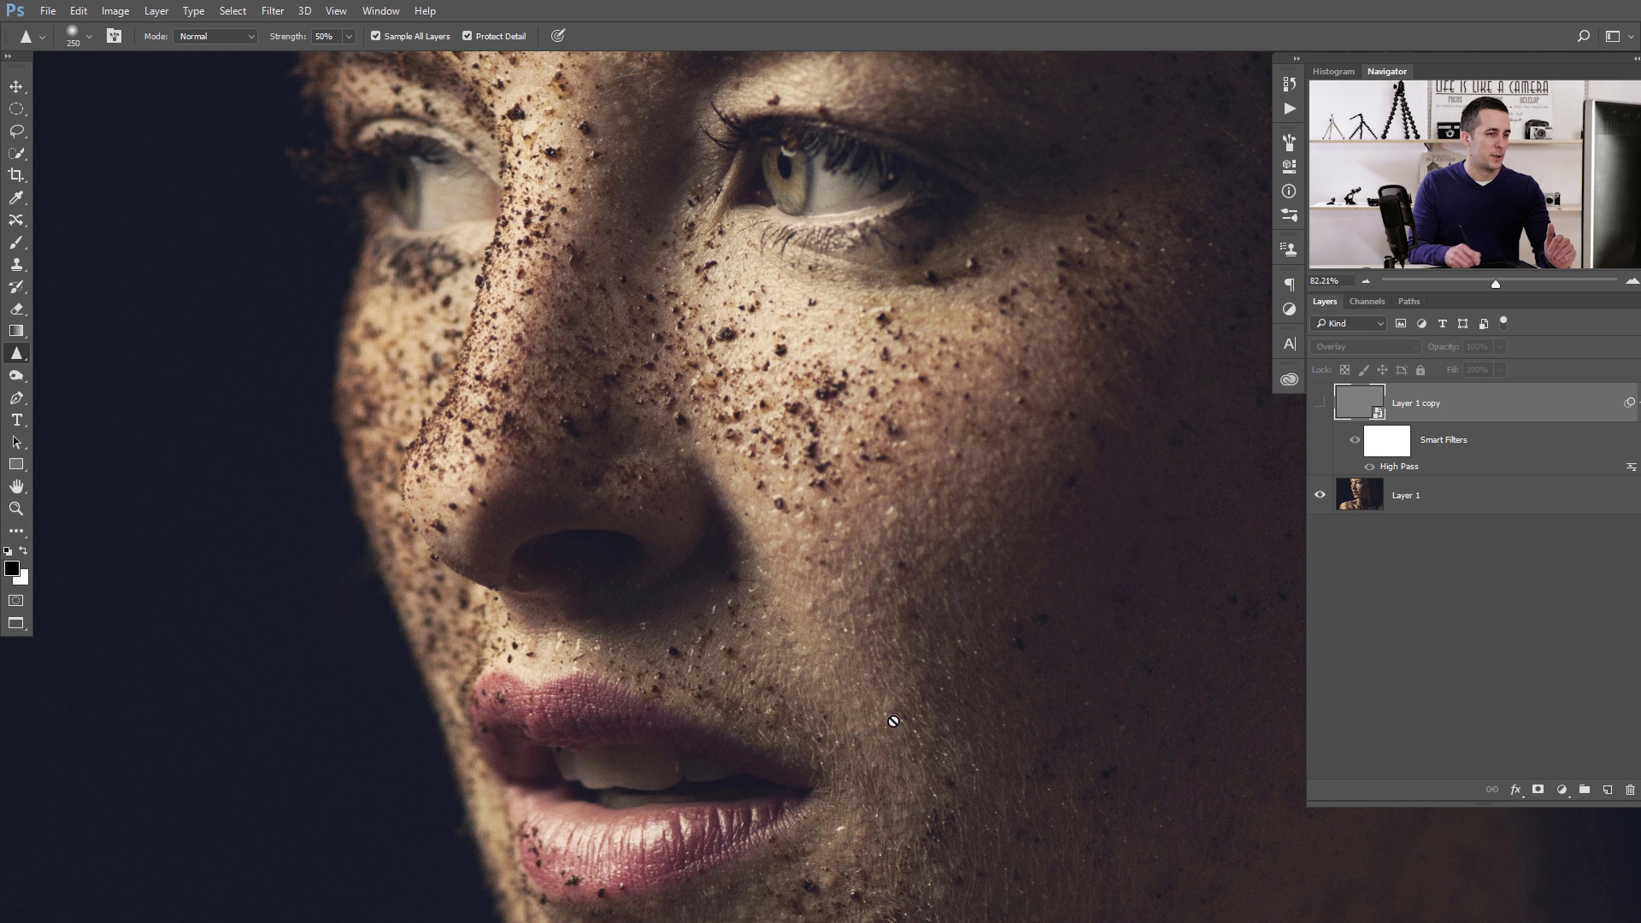
click(1321, 407)
click(1320, 407)
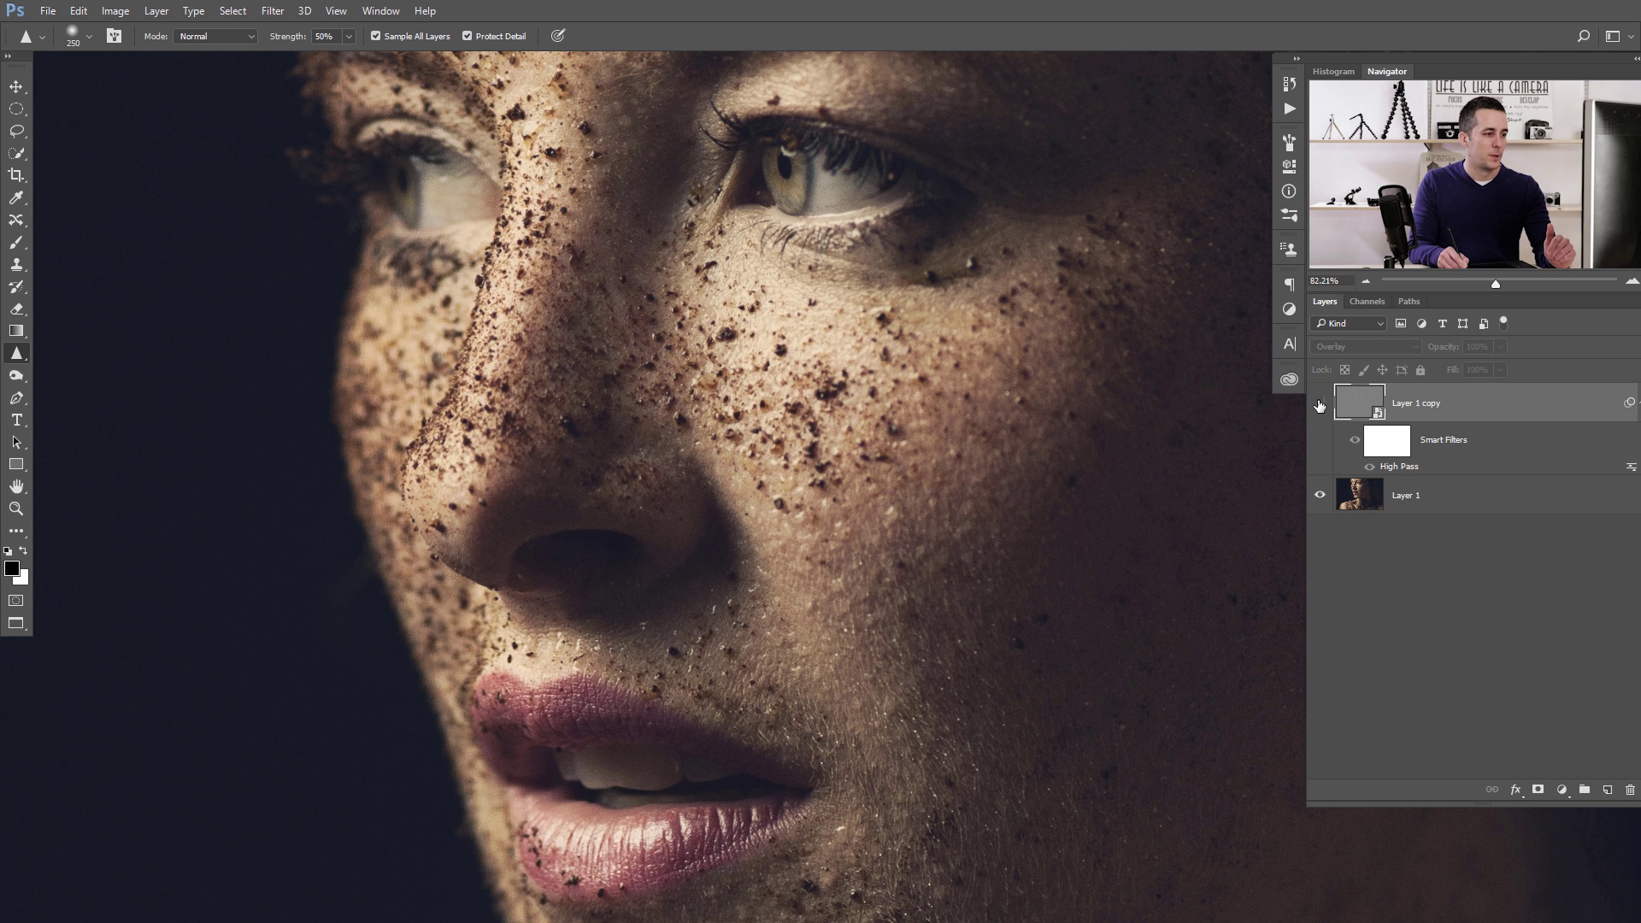
click(1320, 407)
Step: Set the High Pass layer's blend mode to Vivid Light and compare the portrait with the layer hidden and shown
click(1361, 346)
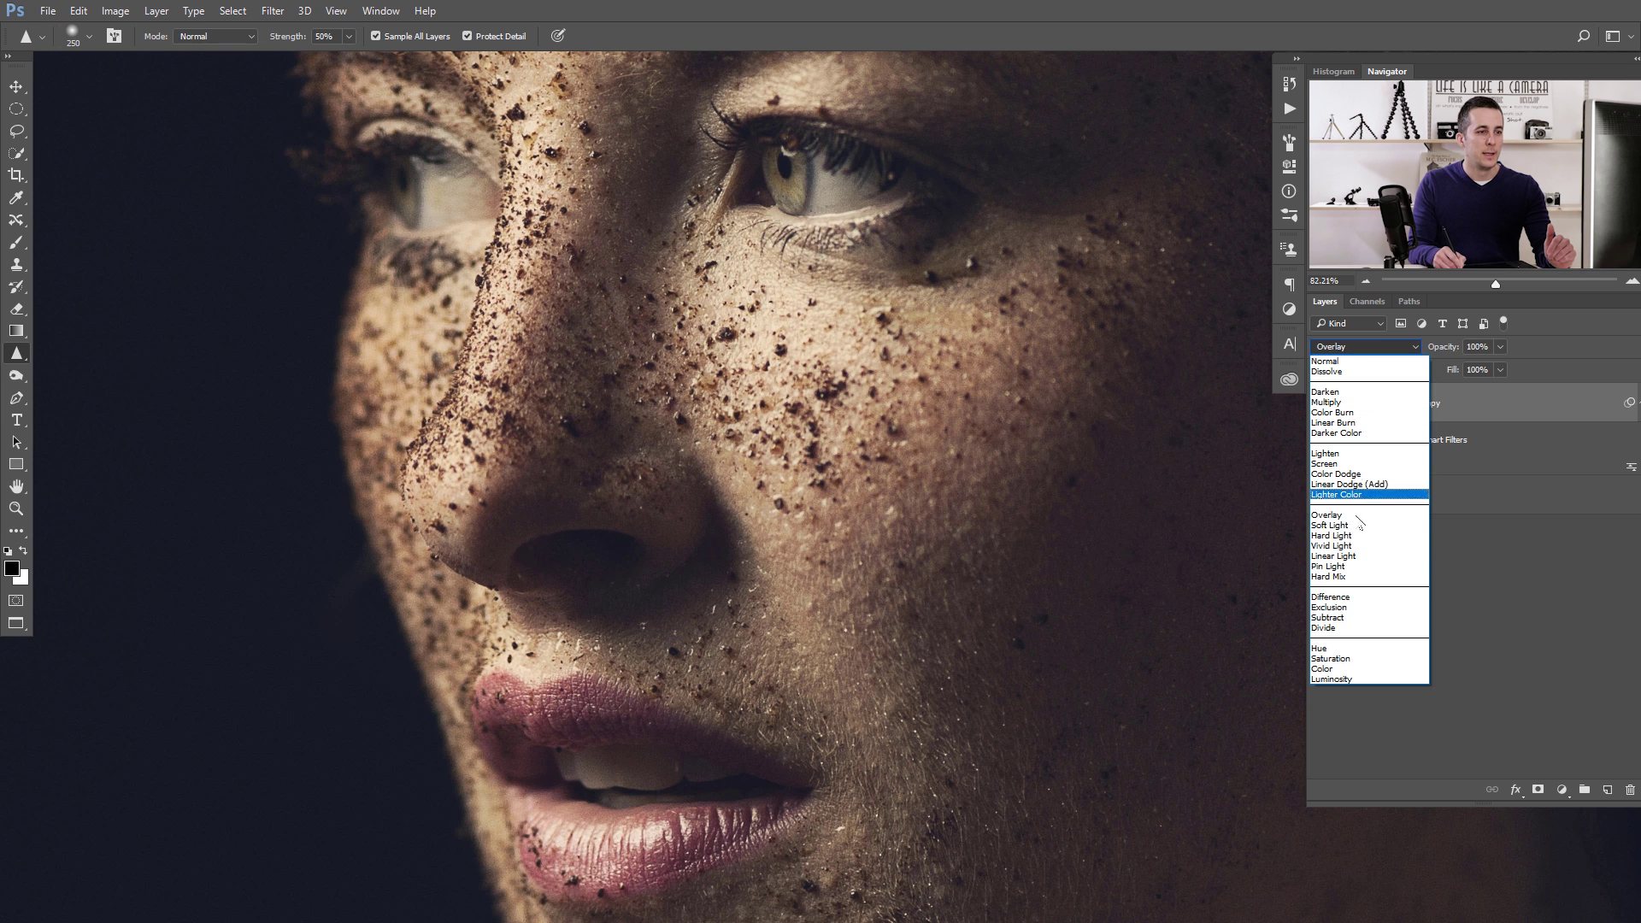
click(1338, 546)
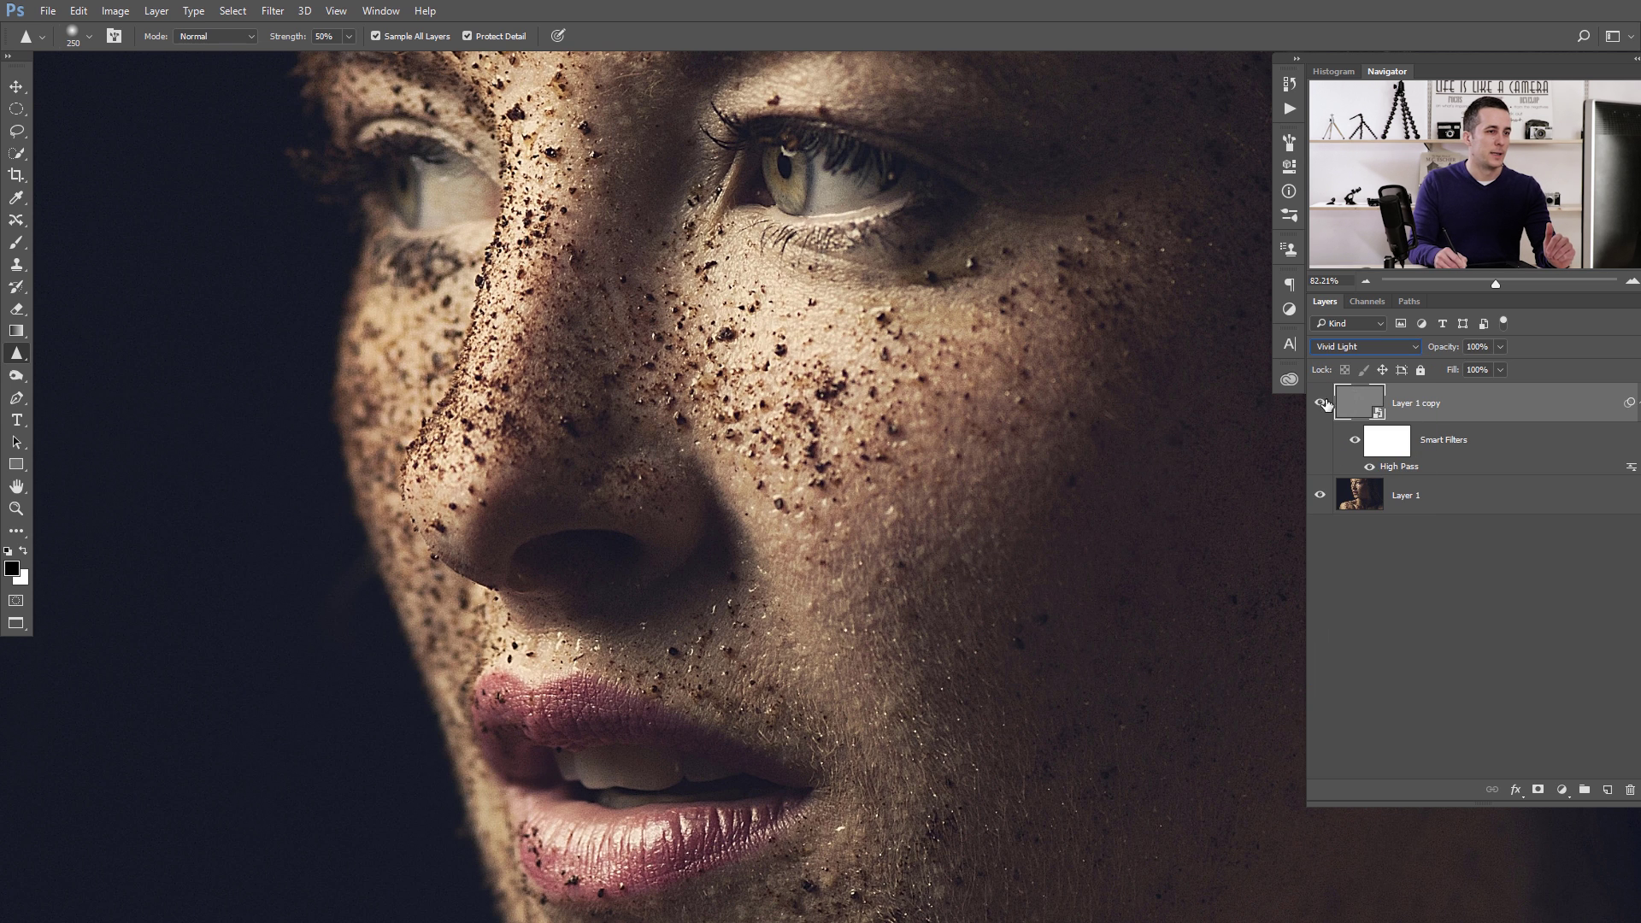
click(1324, 406)
click(1323, 405)
click(1323, 406)
click(1323, 405)
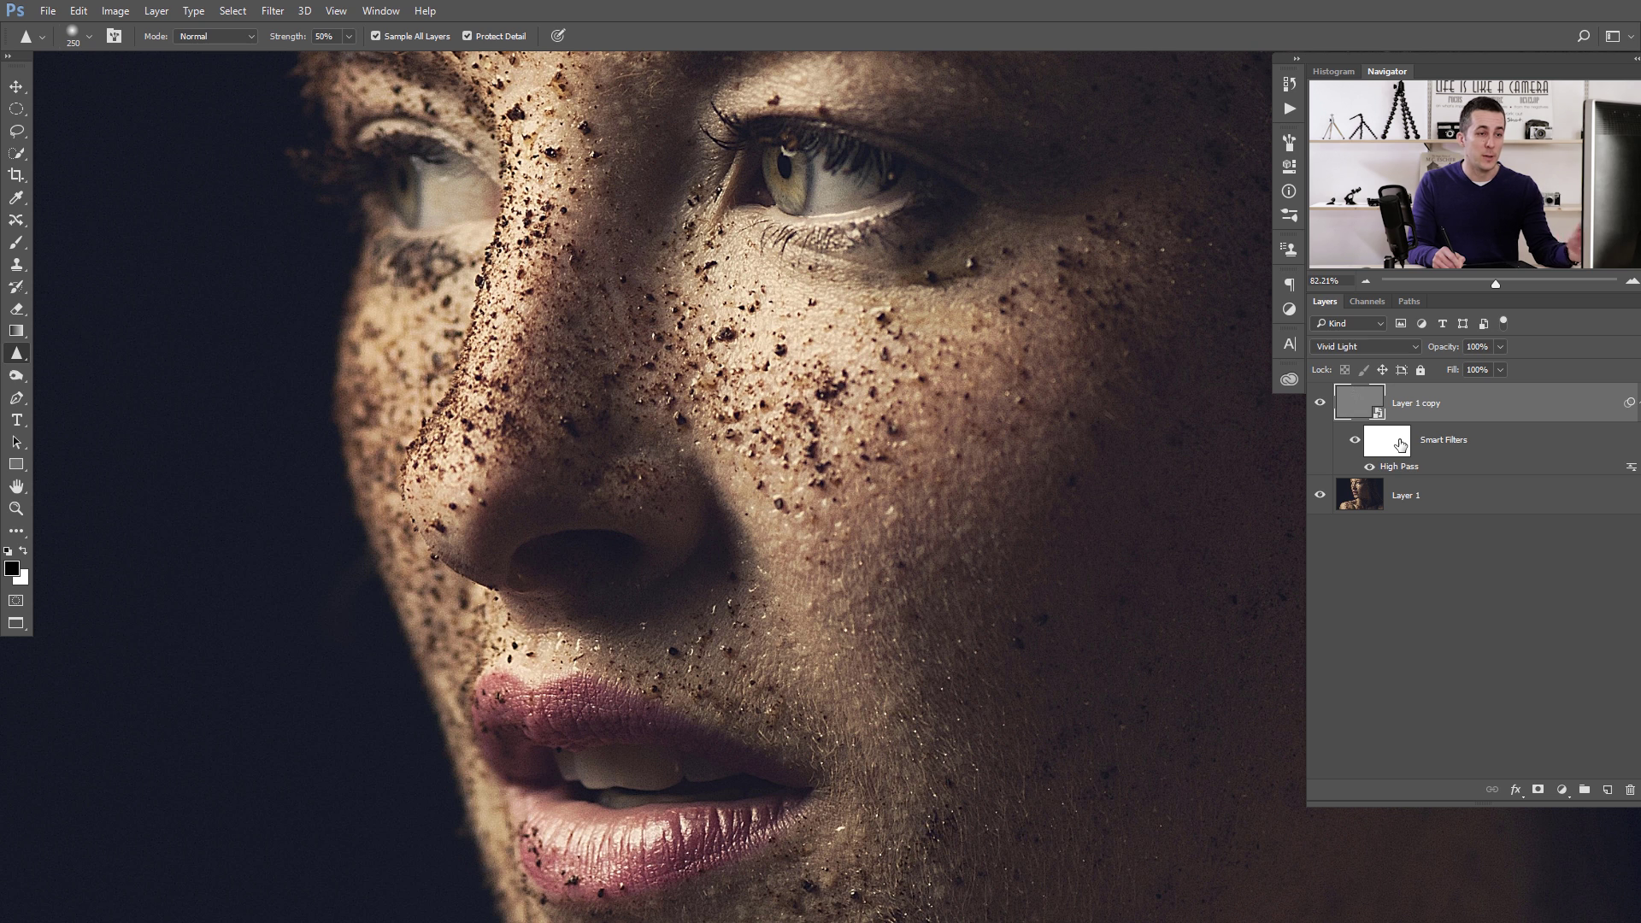
Step: Hide the High Pass layer, then duplicate Layer 1 with the copy's blend mode set to Linear Light
click(1321, 403)
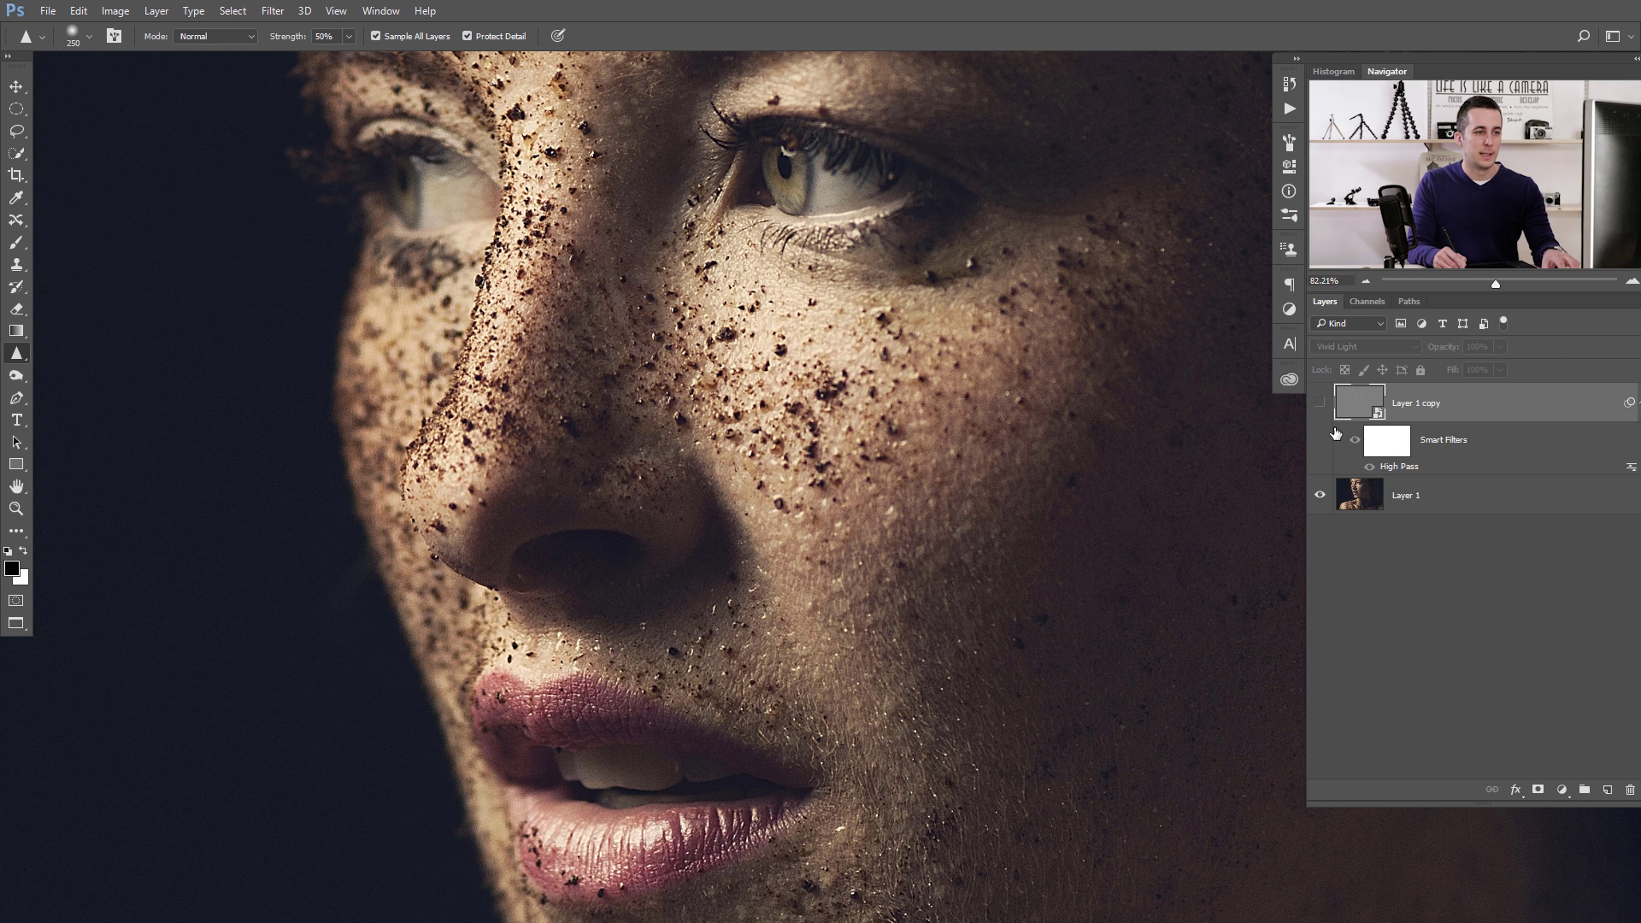
click(1364, 505)
key(ctrl+j)
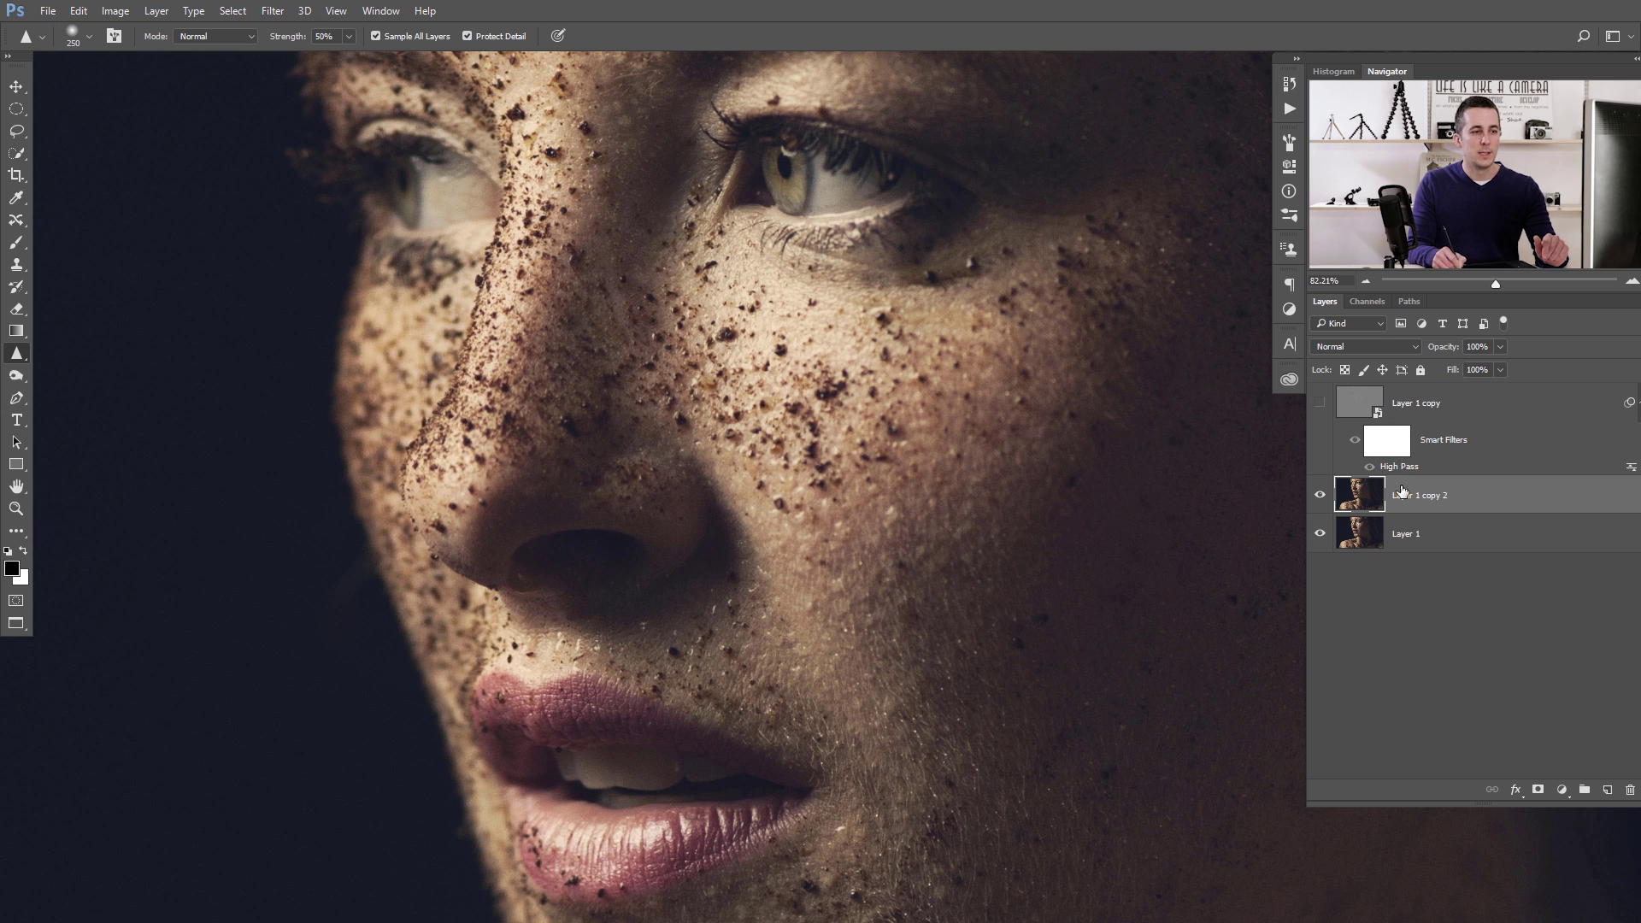
click(1371, 349)
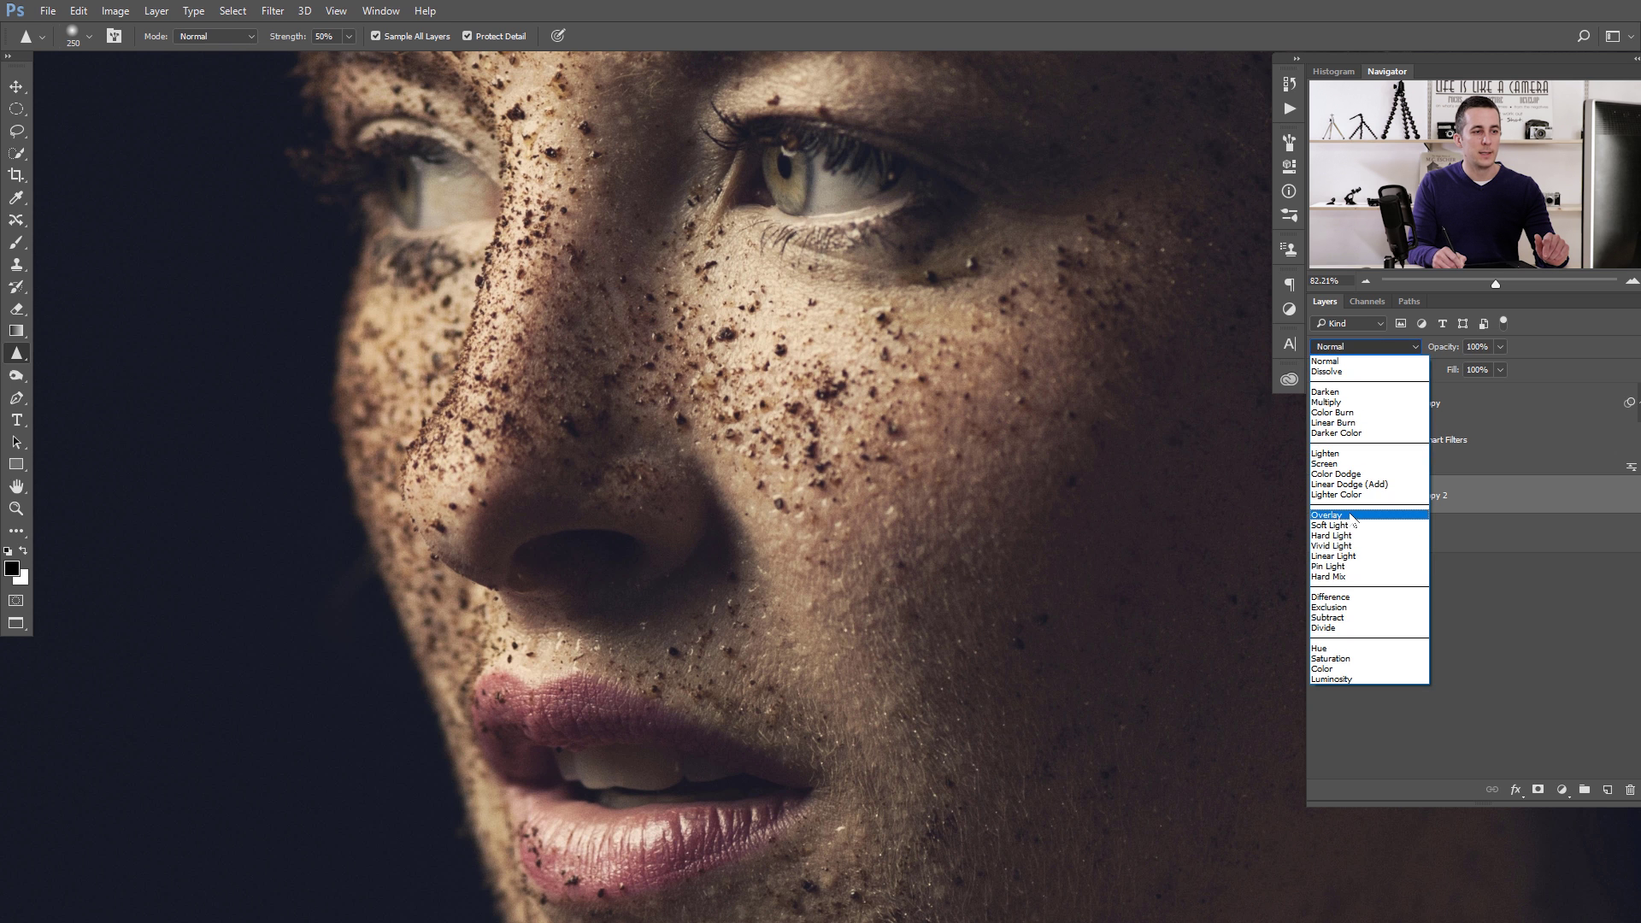
click(1342, 557)
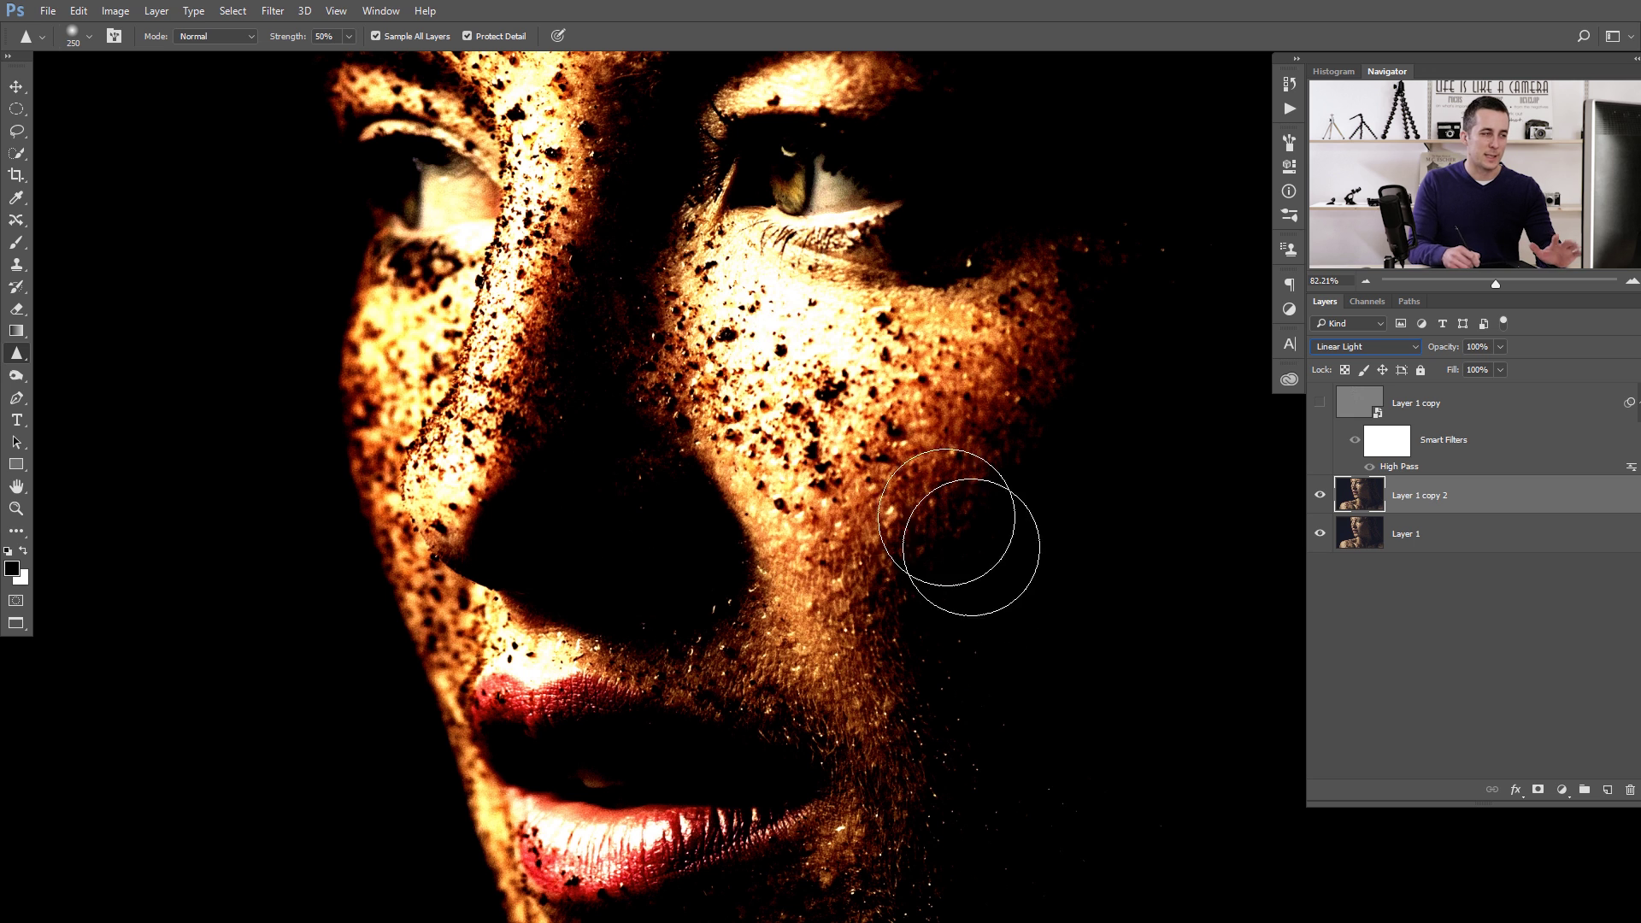
Step: Run the High Pass filter on Layer 1 copy 2 with its radius set to 1.1 pixels
click(273, 10)
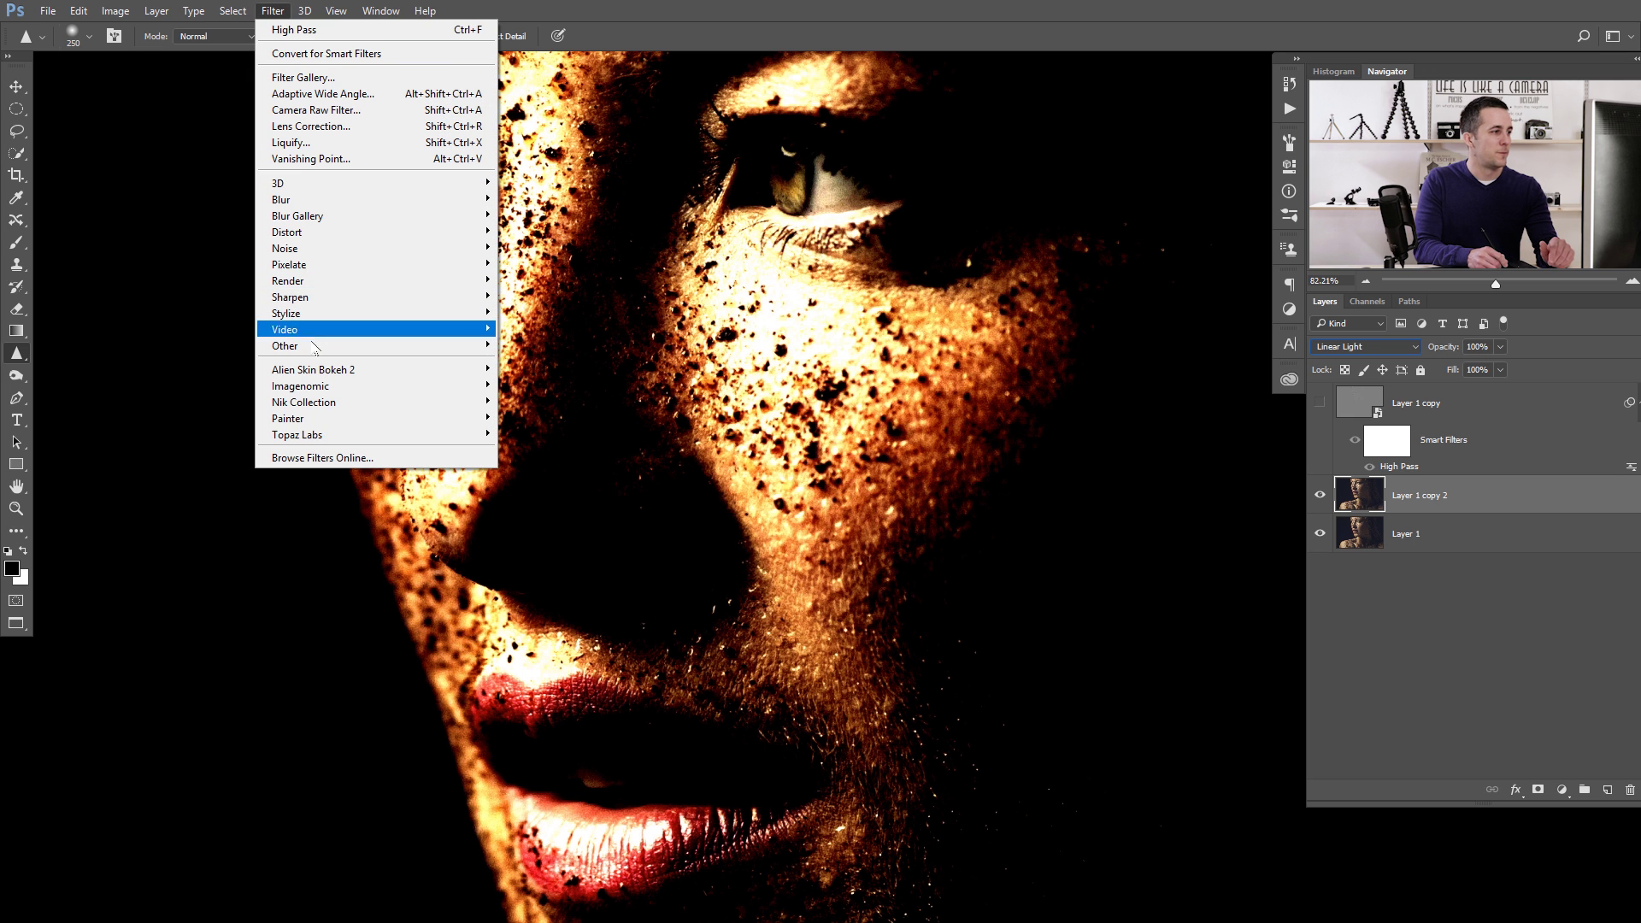
mouse_move(307, 345)
click(213, 361)
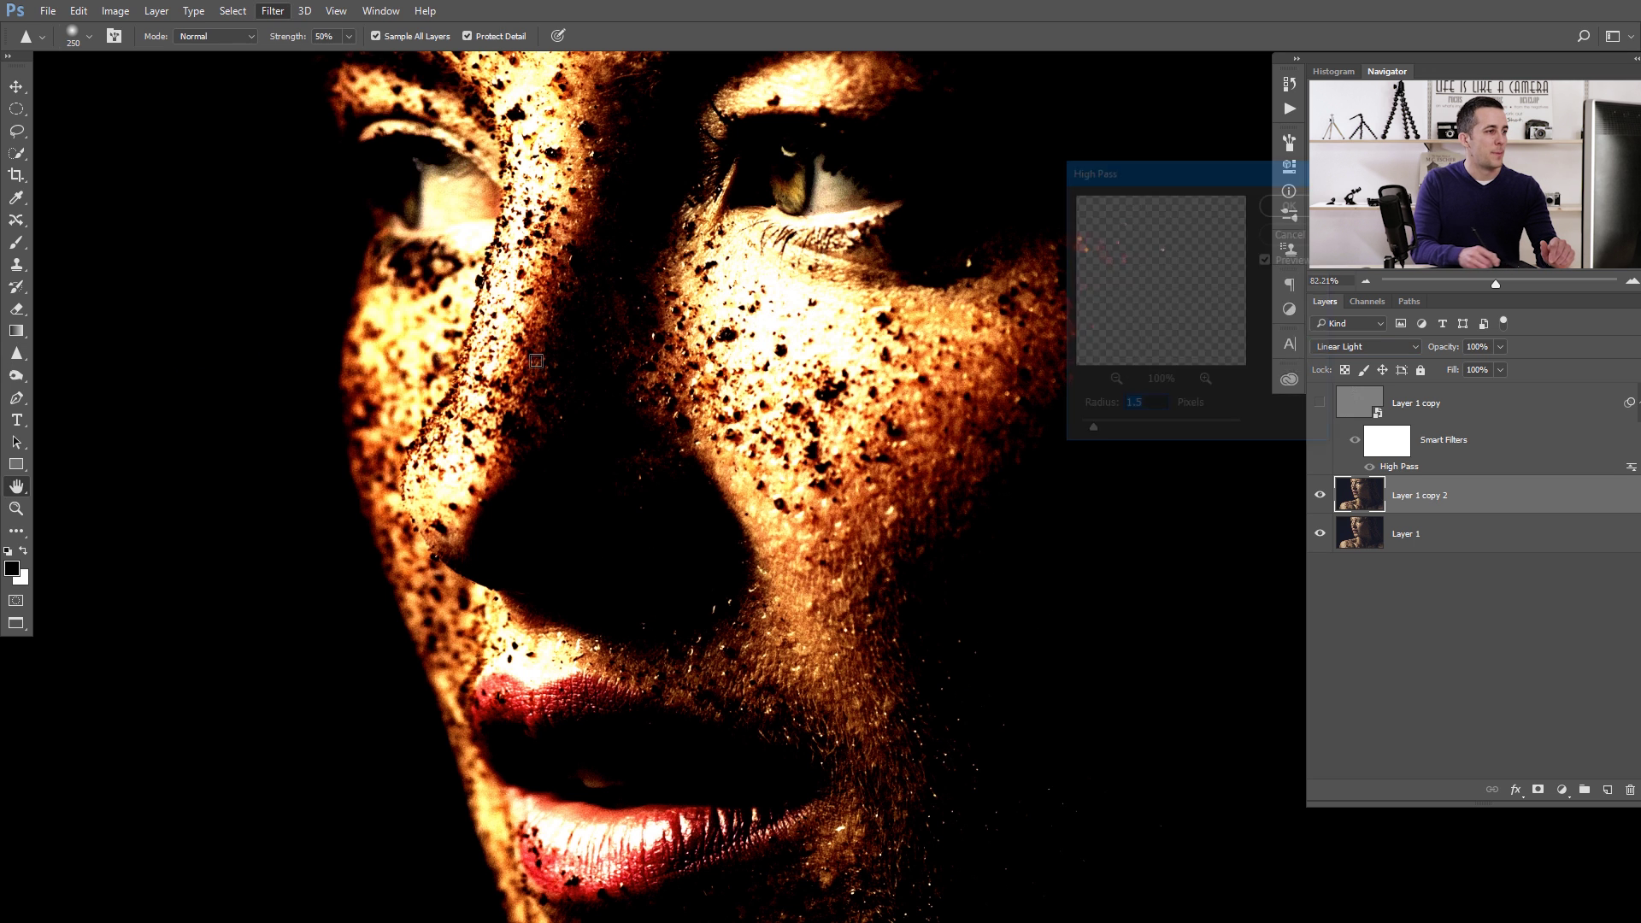
mouse_move(1095, 429)
mouse_down()
mouse_move(1121, 437)
mouse_move(1088, 436)
mouse_move(1104, 435)
mouse_up()
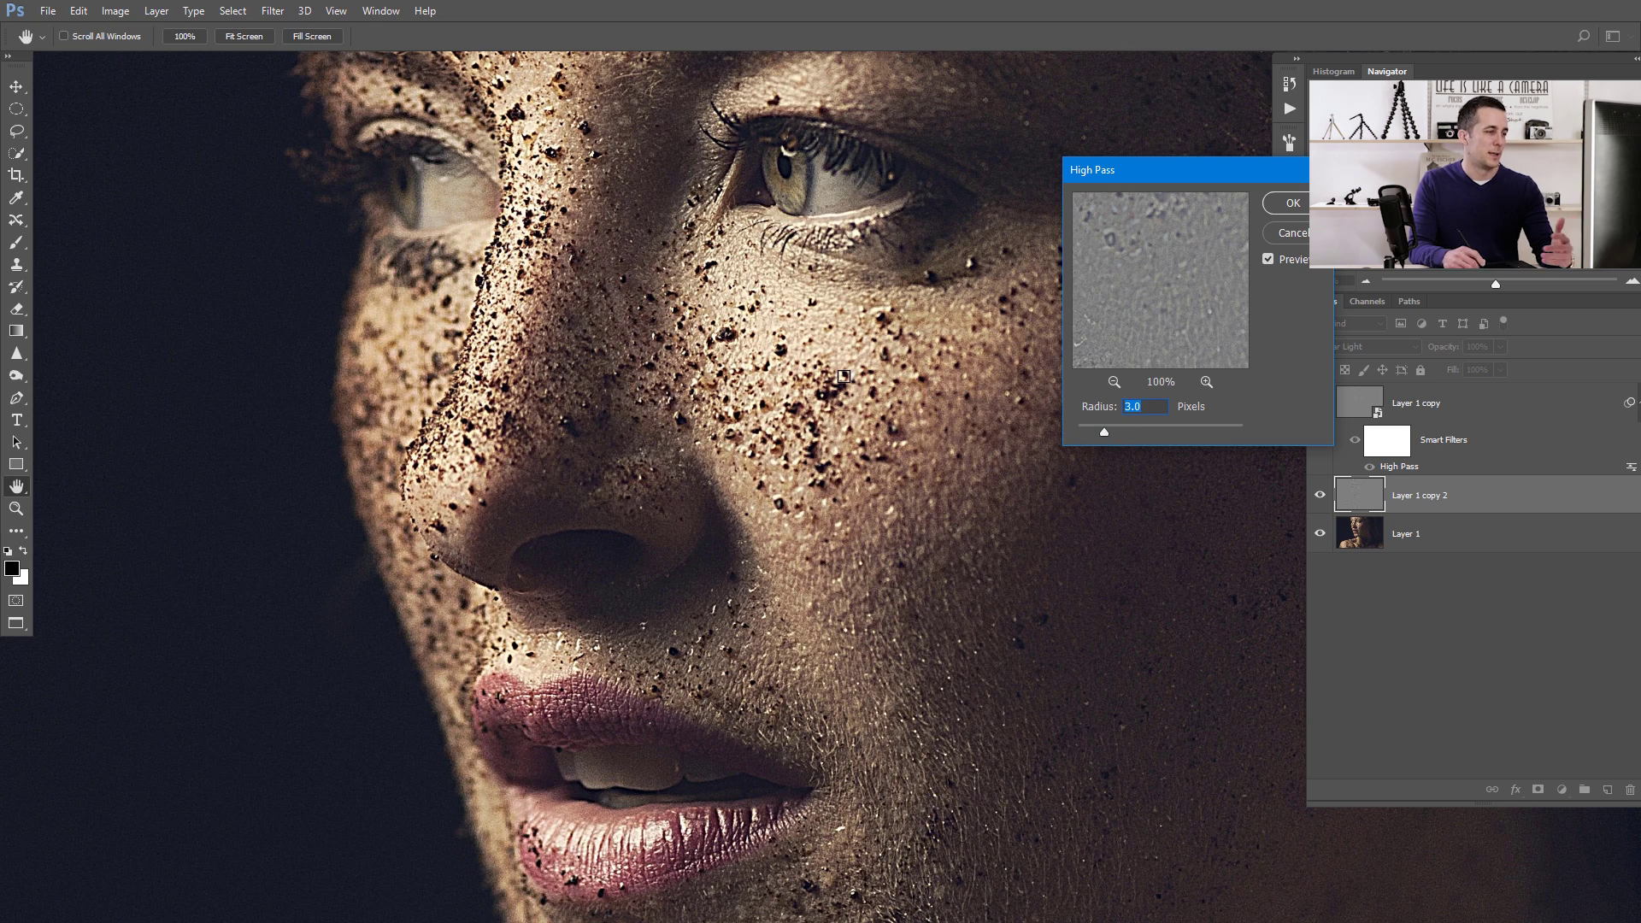
click(1090, 432)
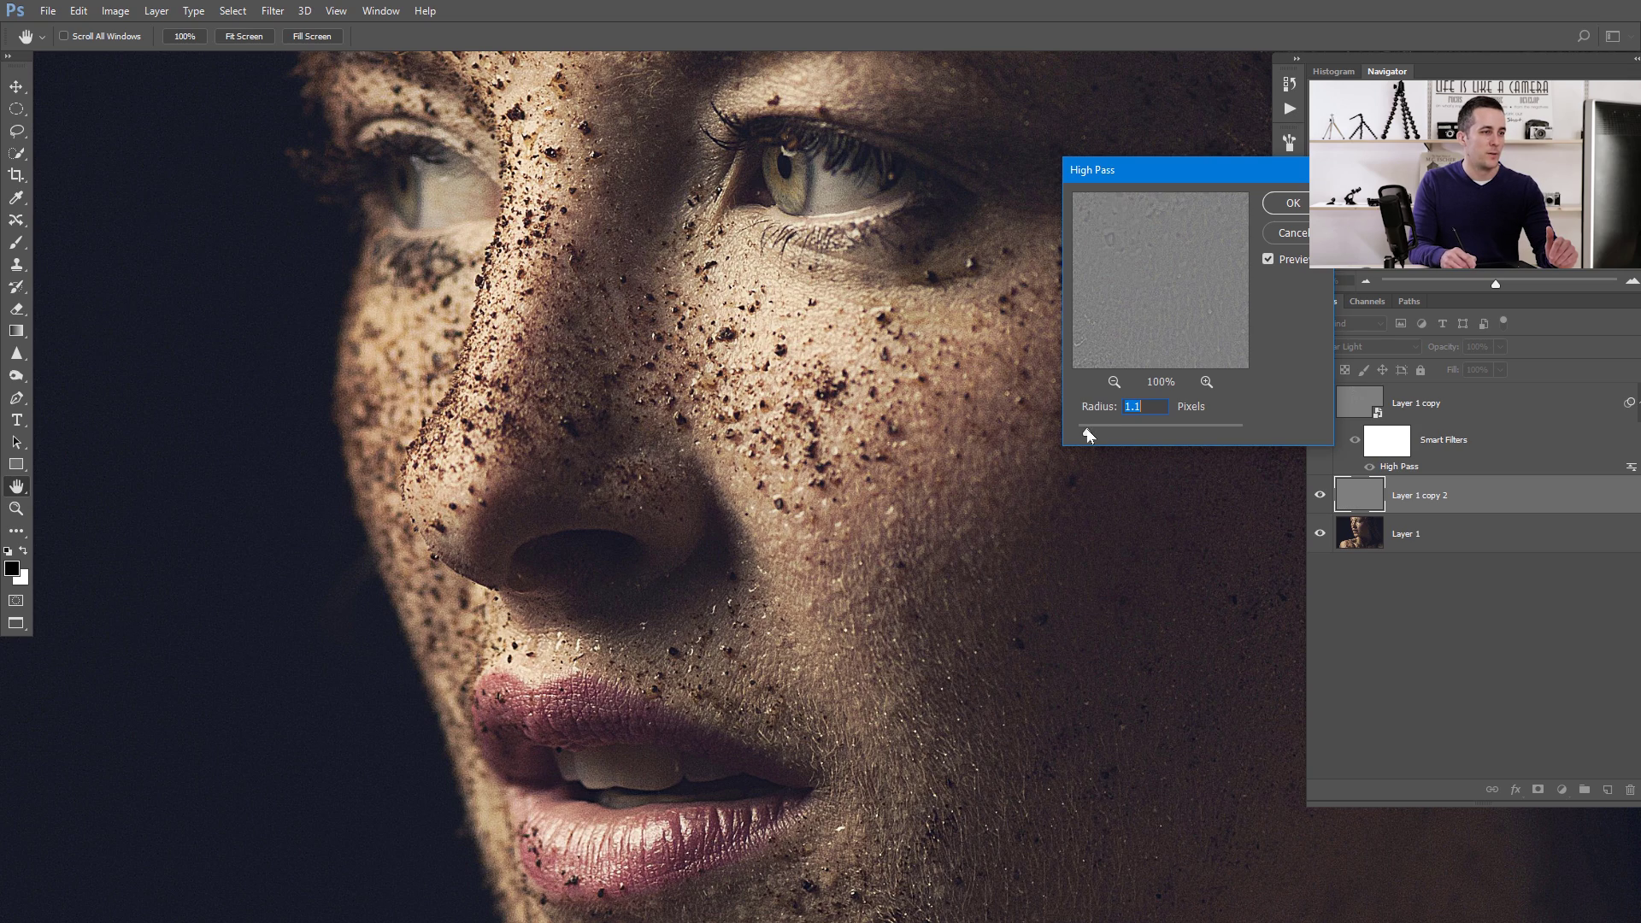
Step: Compare the portrait with the High Pass preview off and on, and apply the filter to Layer 1 copy 2
click(1267, 259)
click(1267, 259)
click(1269, 257)
click(1270, 256)
click(1271, 256)
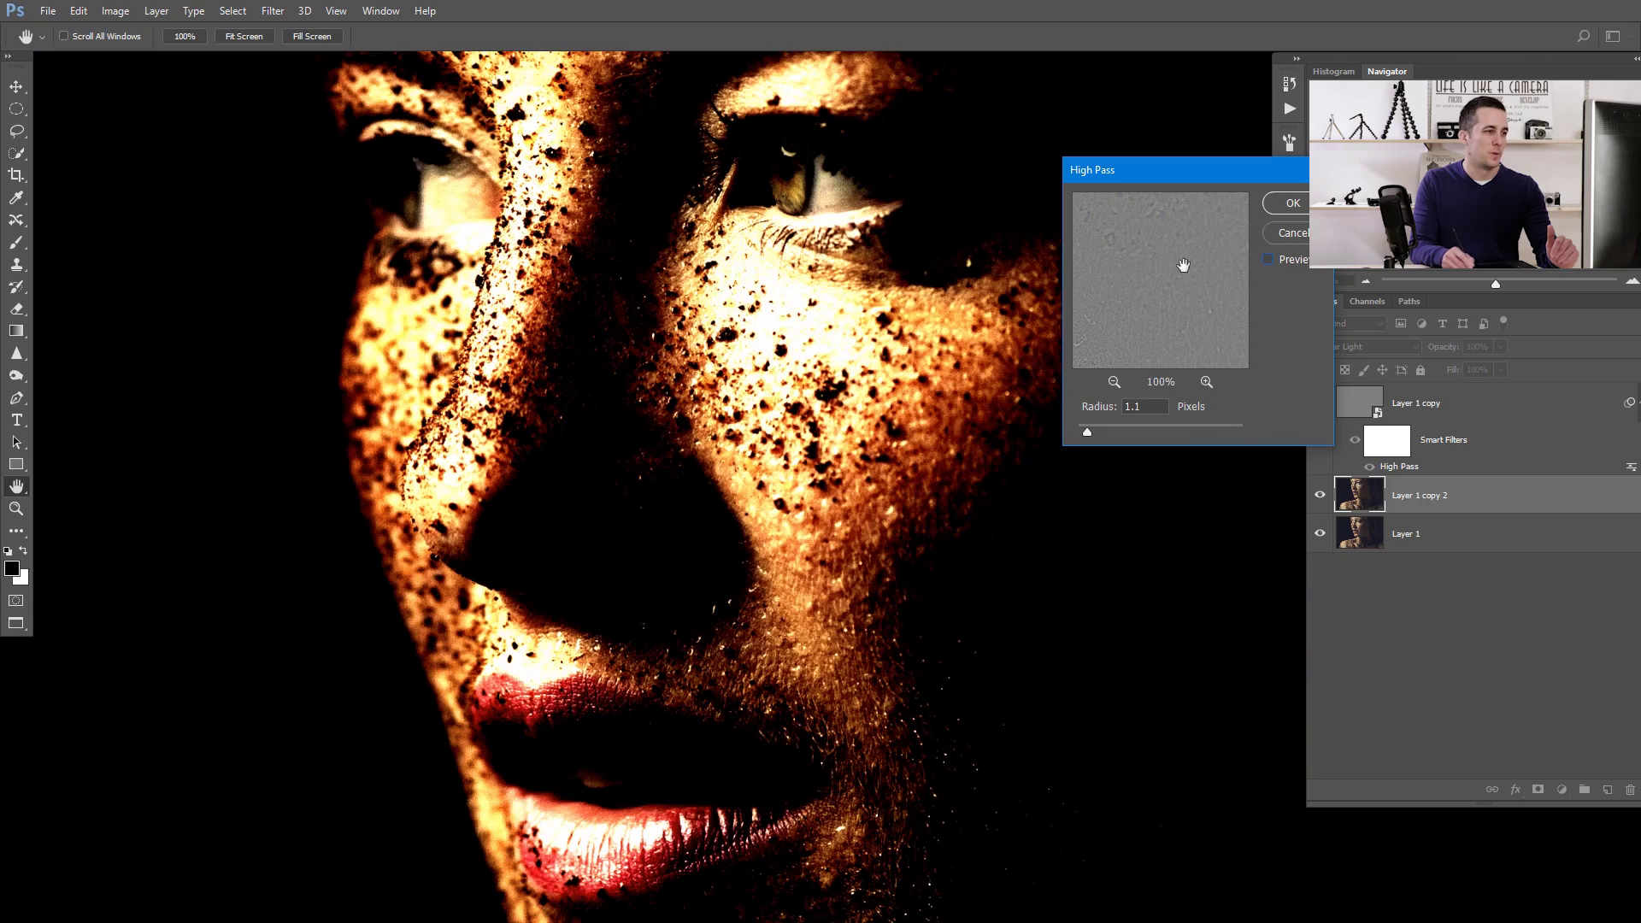
click(1265, 255)
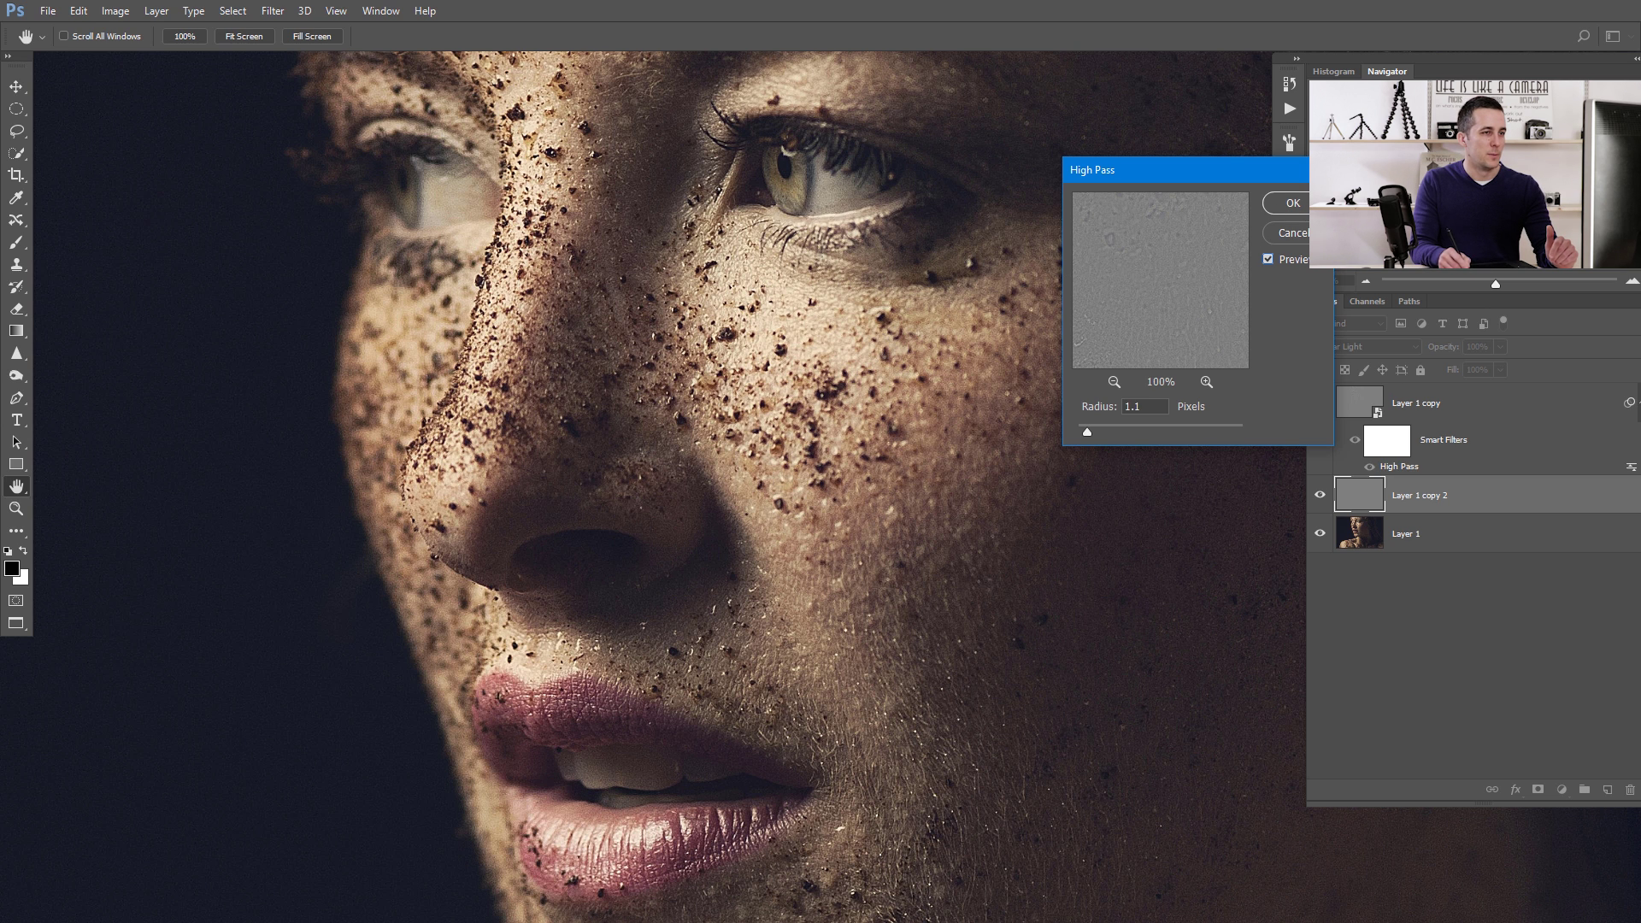
click(1293, 206)
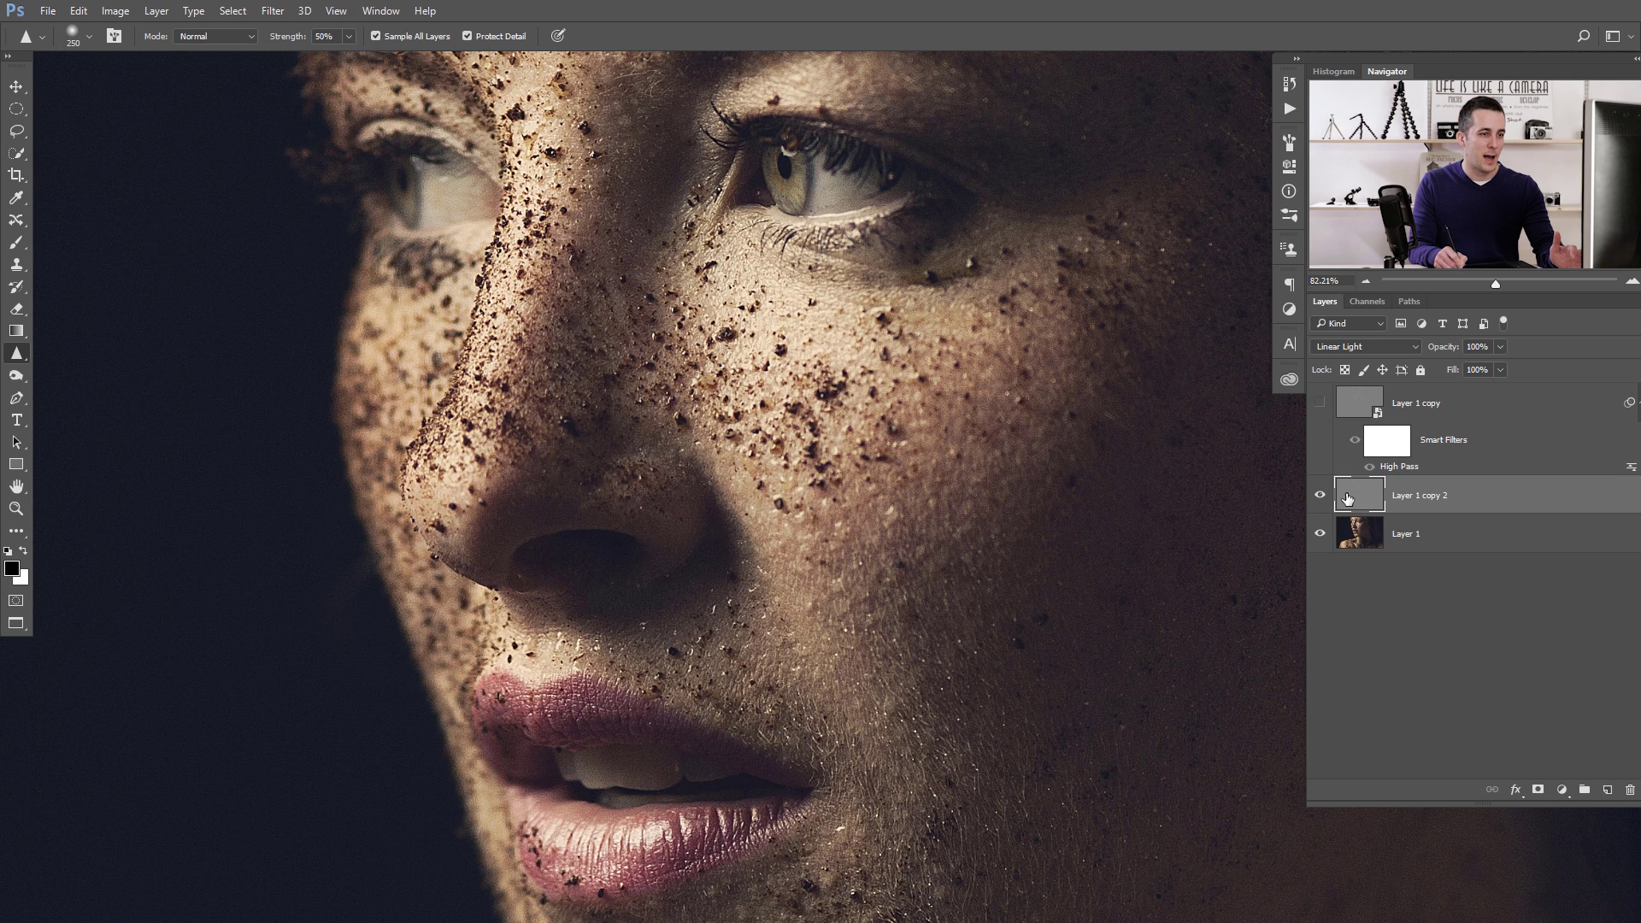
Step: Hide Layer 1 copy 2 and show the Smart Object layer Layer 1 copy
click(1320, 495)
click(1319, 405)
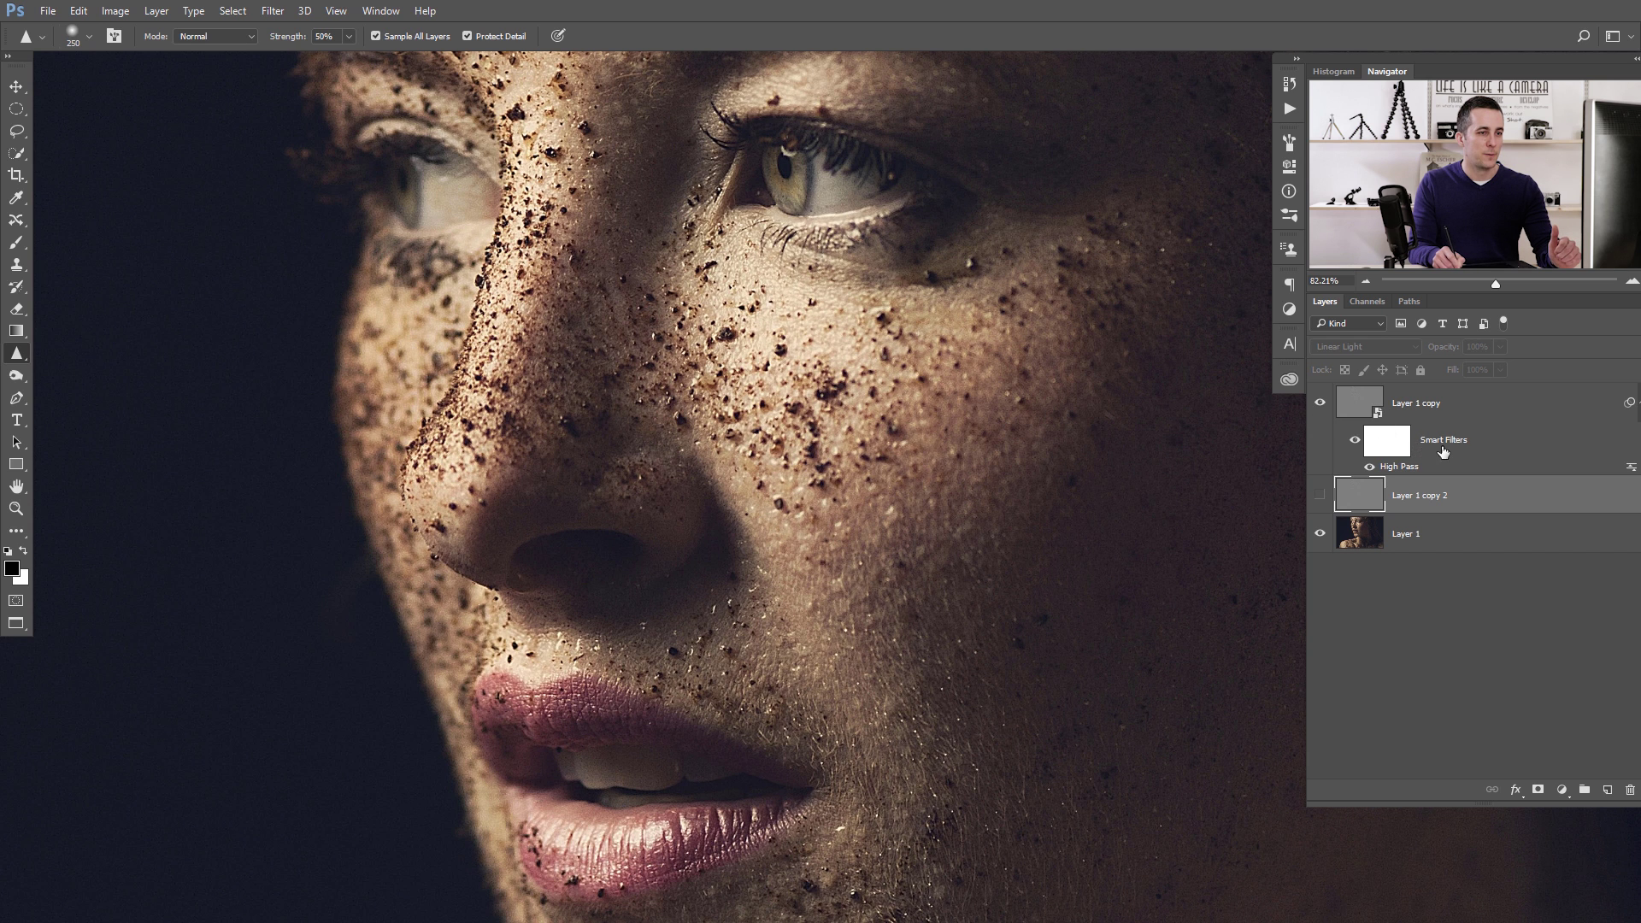
Step: Reopen the High Pass smart filter on Layer 1 copy and try a much larger radius
double_click(1389, 443)
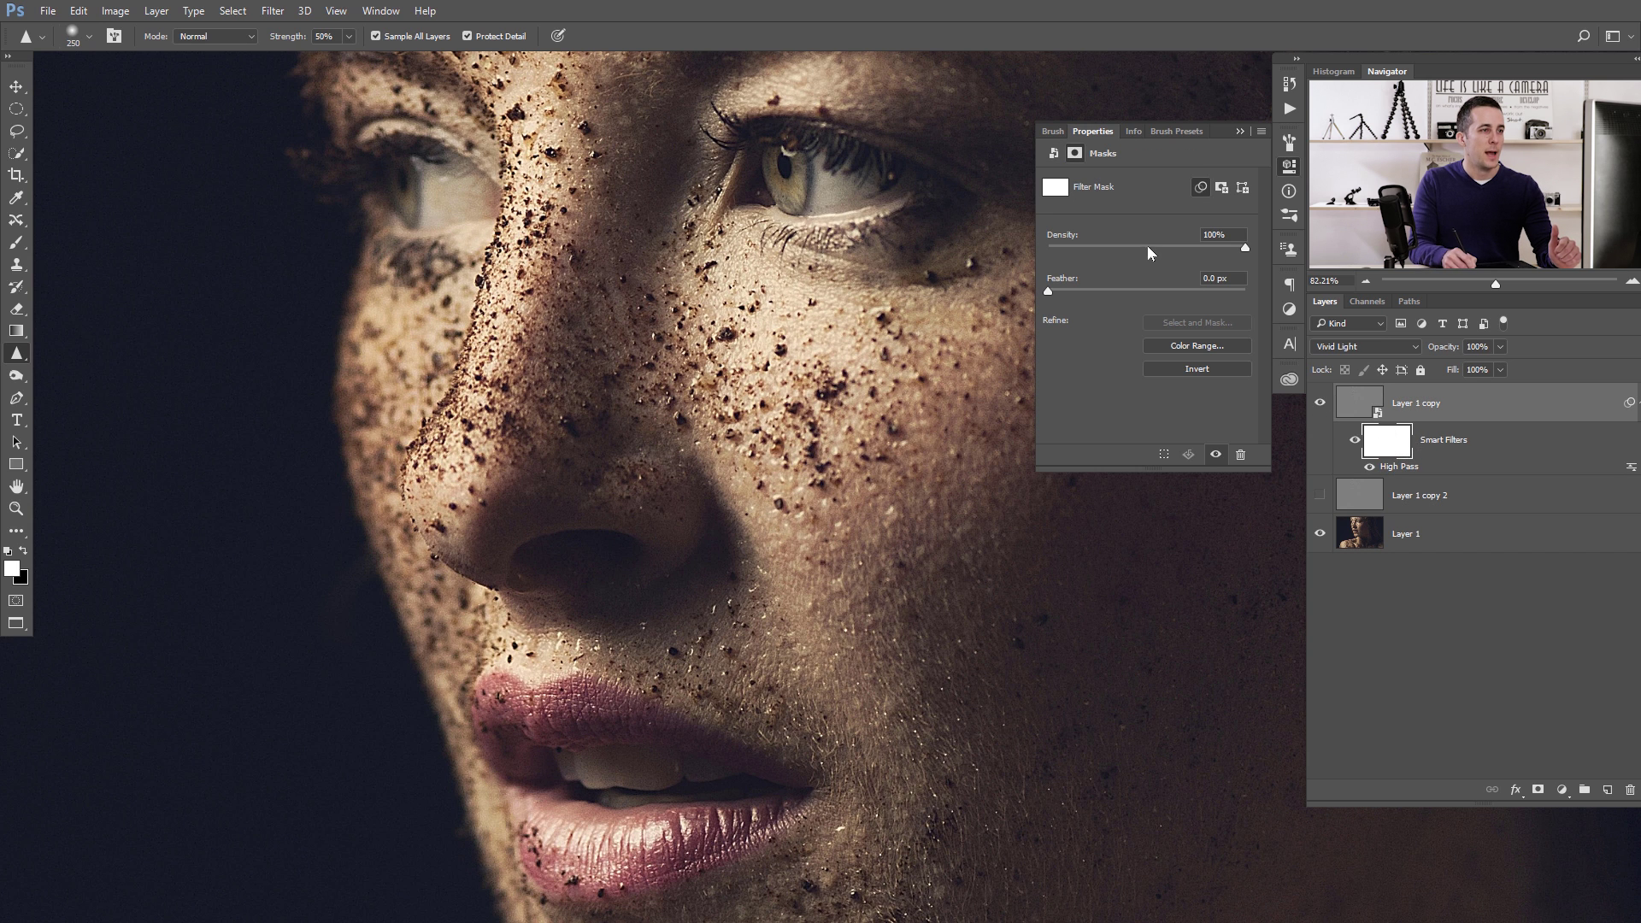
double_click(1394, 467)
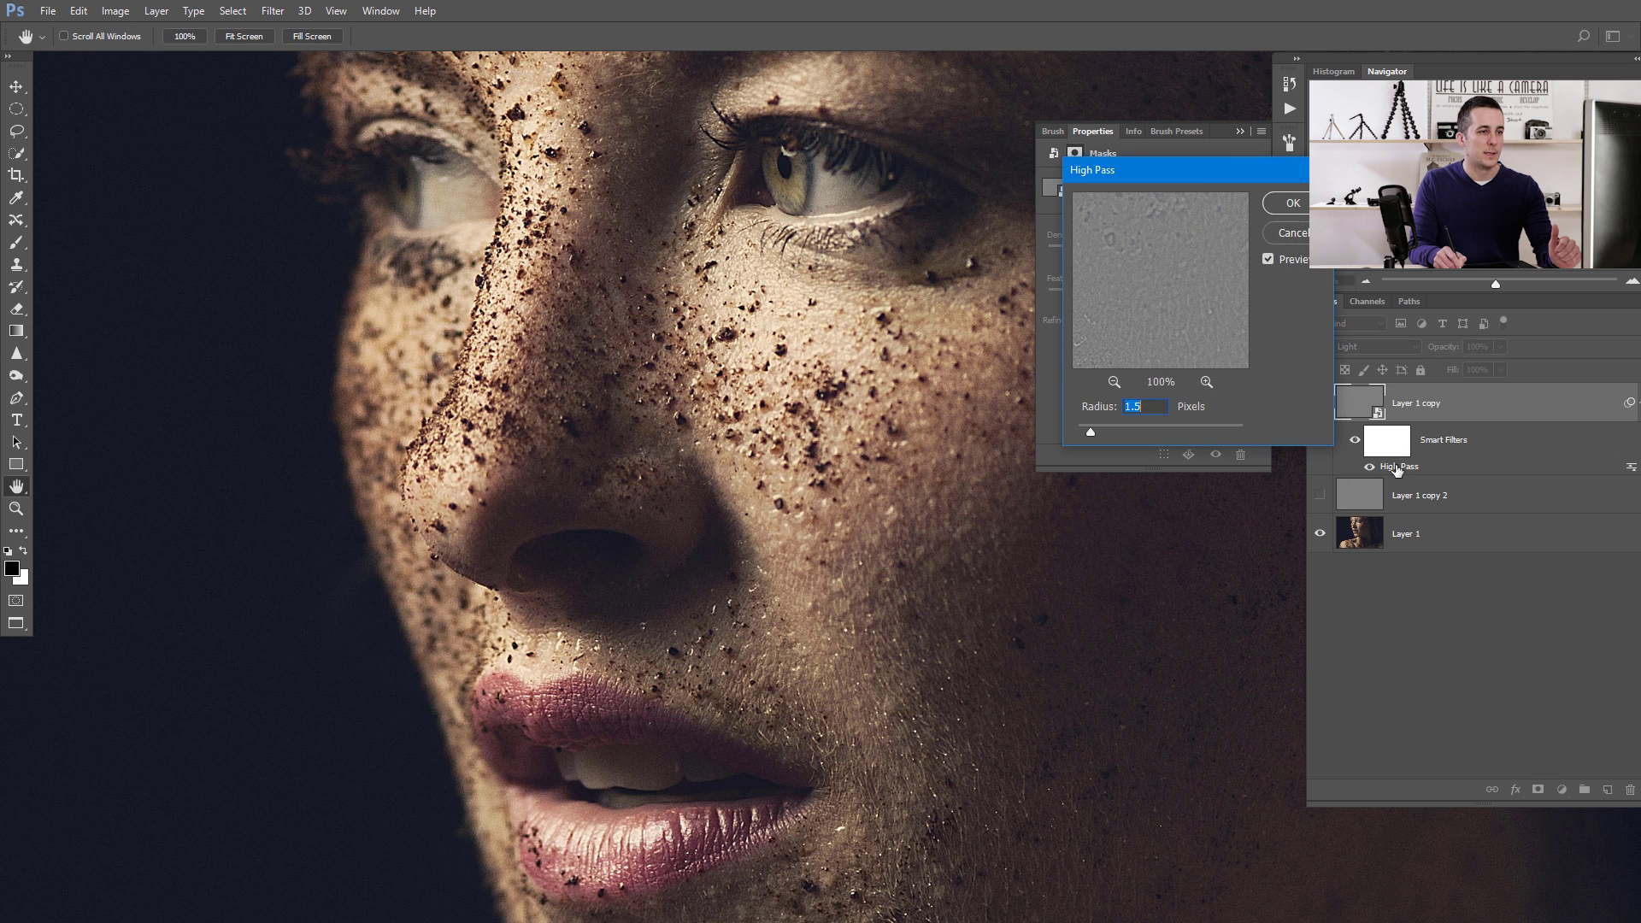
click(1241, 132)
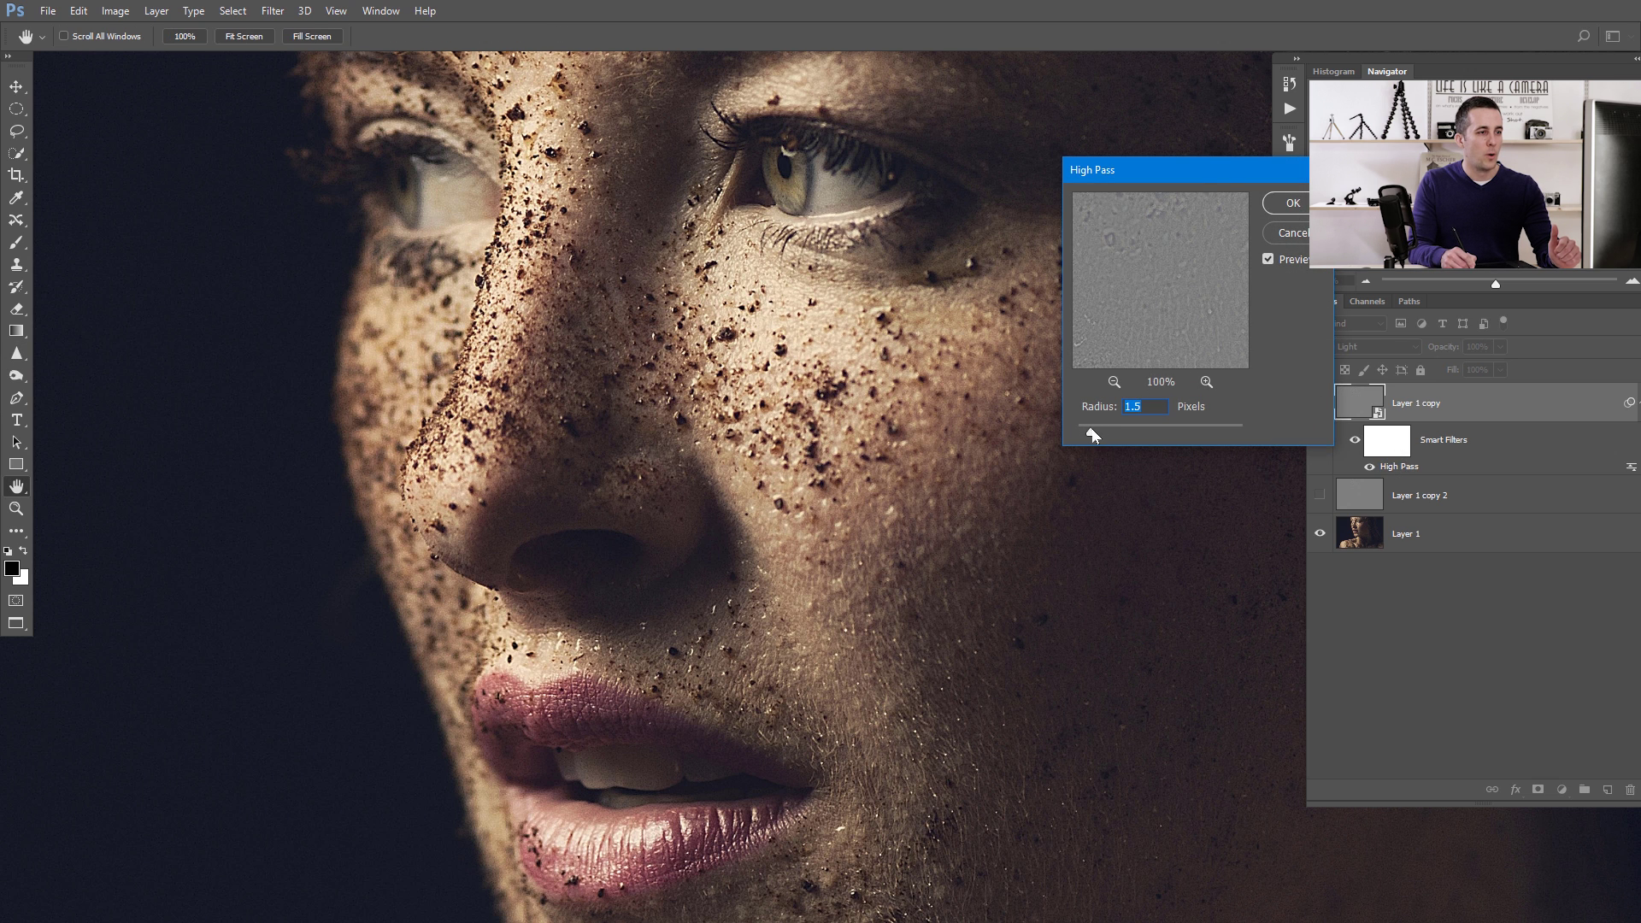
drag(1173, 169, 1059, 291)
drag(985, 556, 1048, 552)
click(1190, 332)
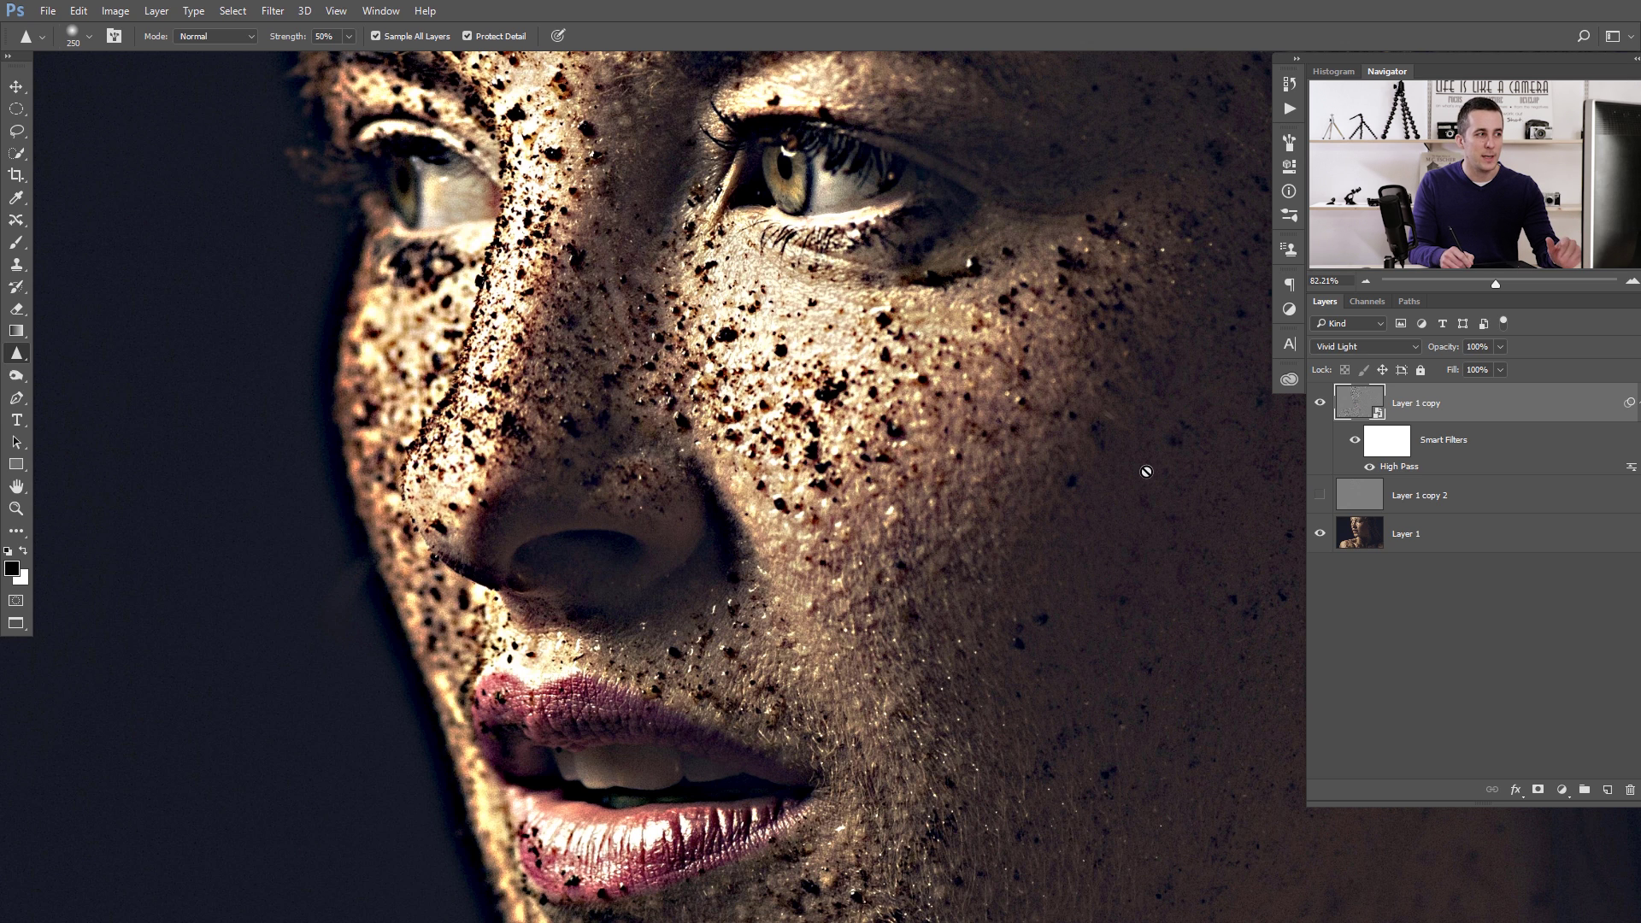
Step: Edit the High Pass smart filter on Layer 1 copy again and set its radius to 1.8 pixels
double_click(1399, 468)
drag(1048, 554, 983, 560)
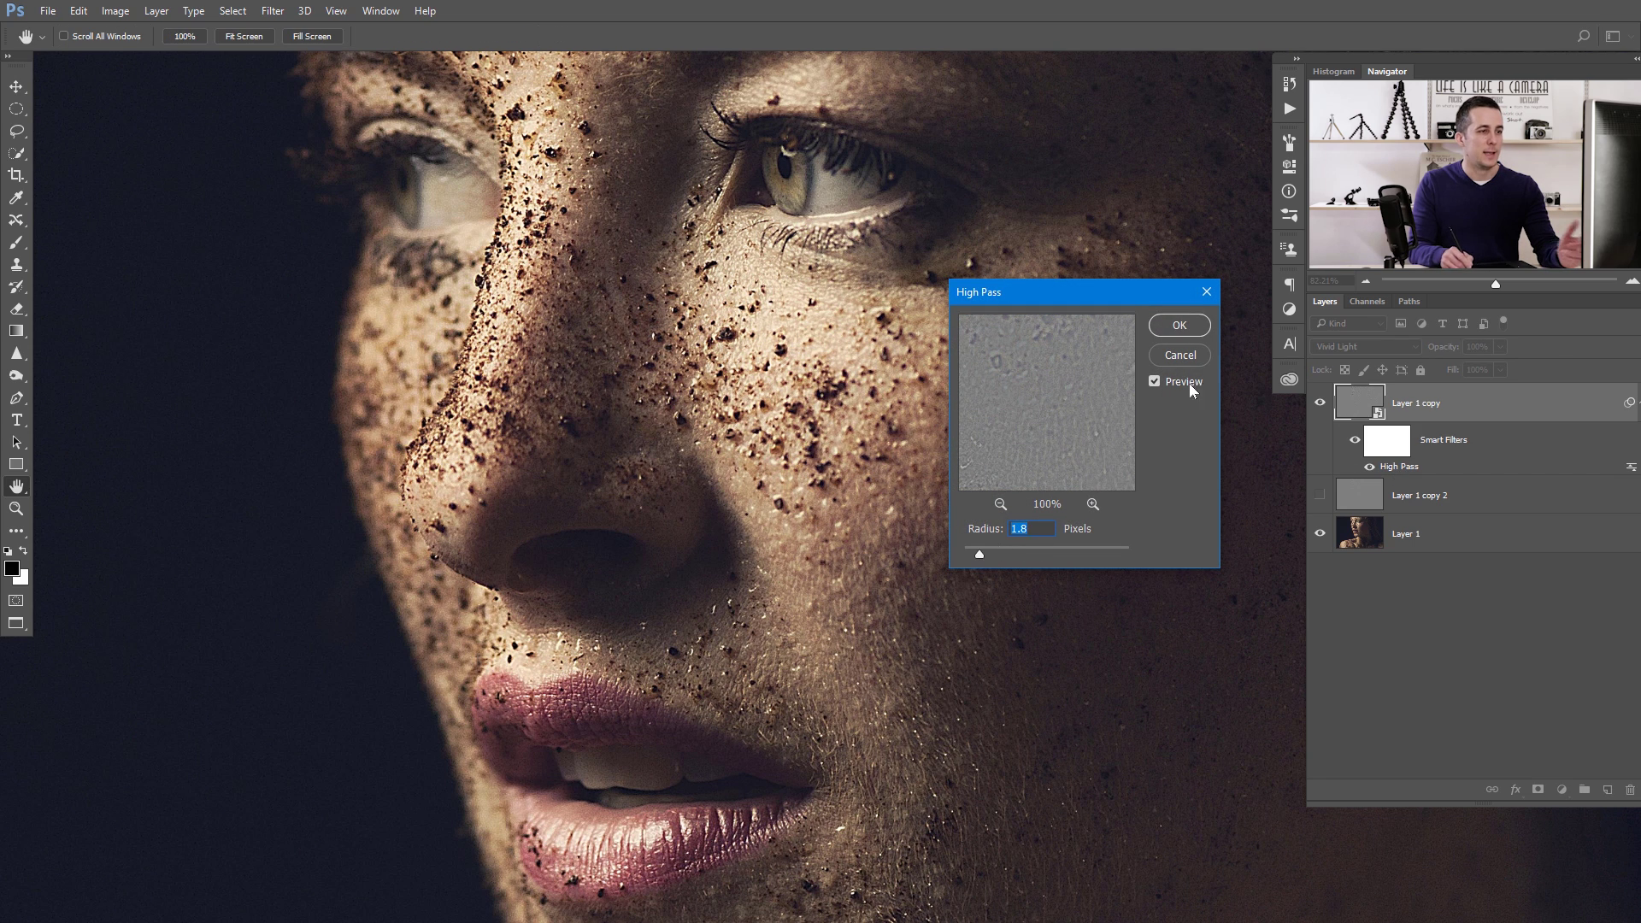
click(1193, 332)
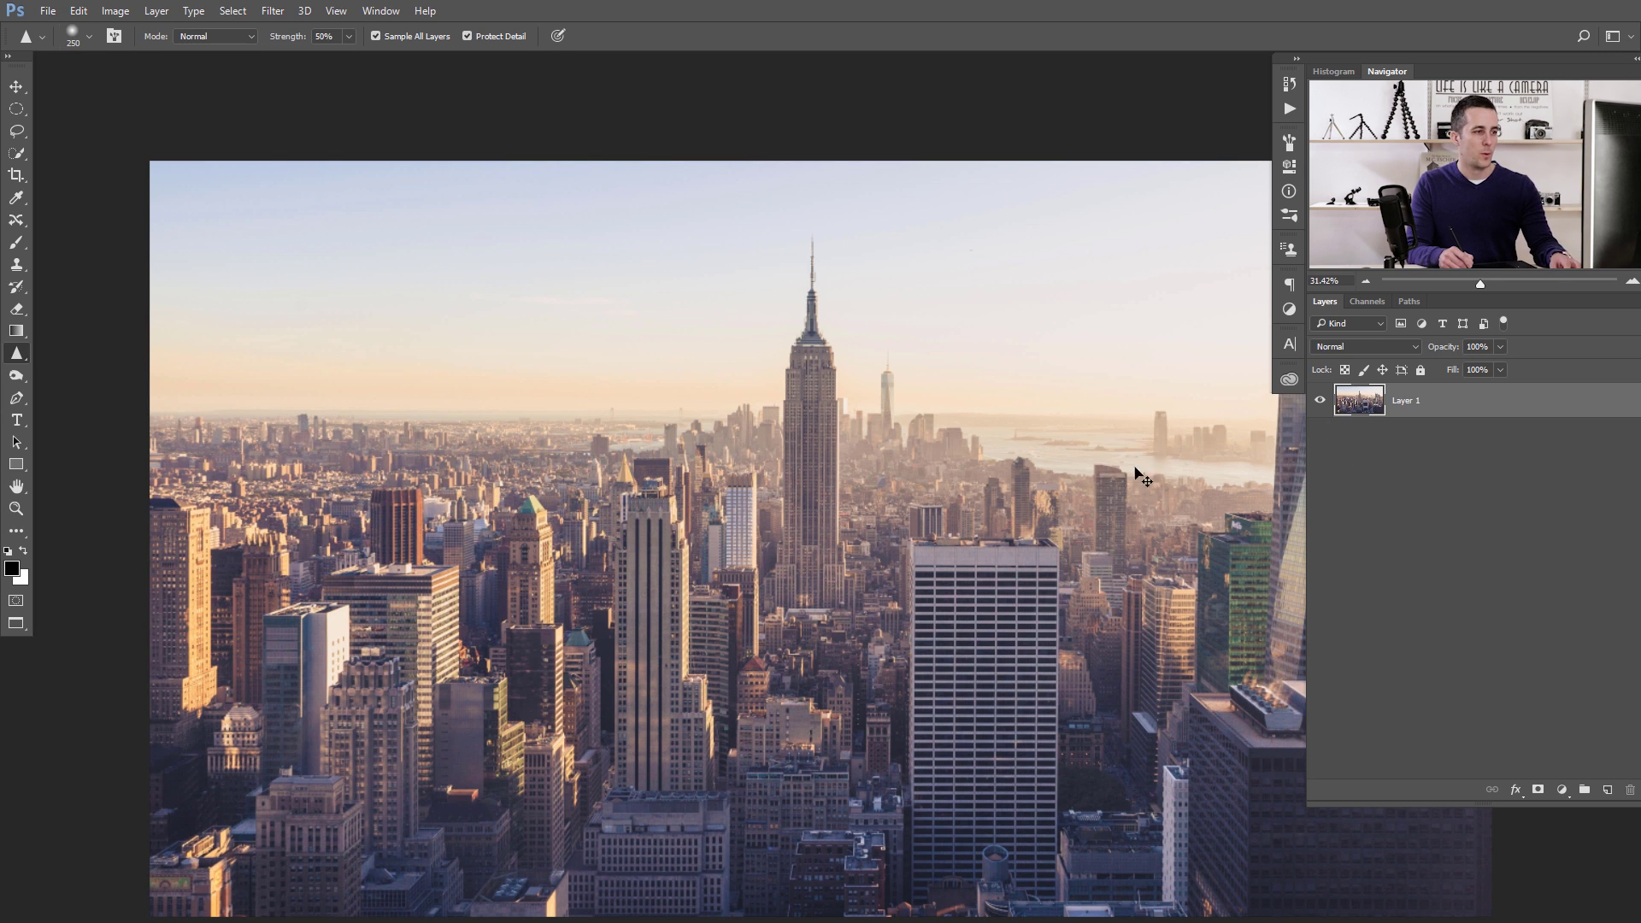
Step: Switch to the puppy photo and duplicate Layer 1
key(ctrl+Tab)
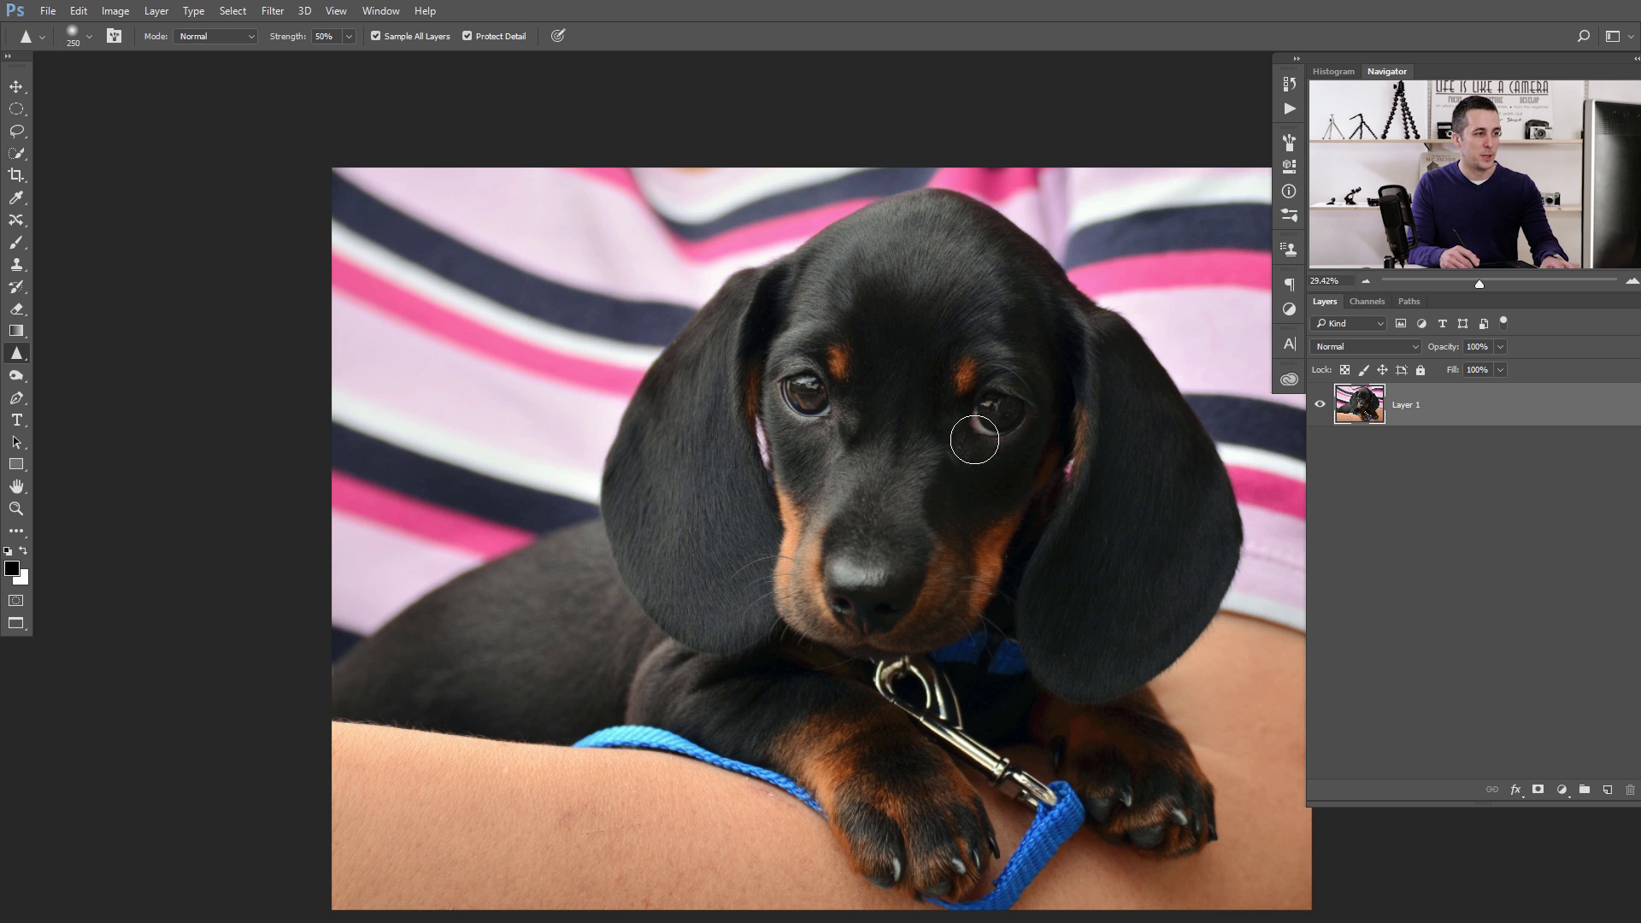
drag(804, 386, 730, 372)
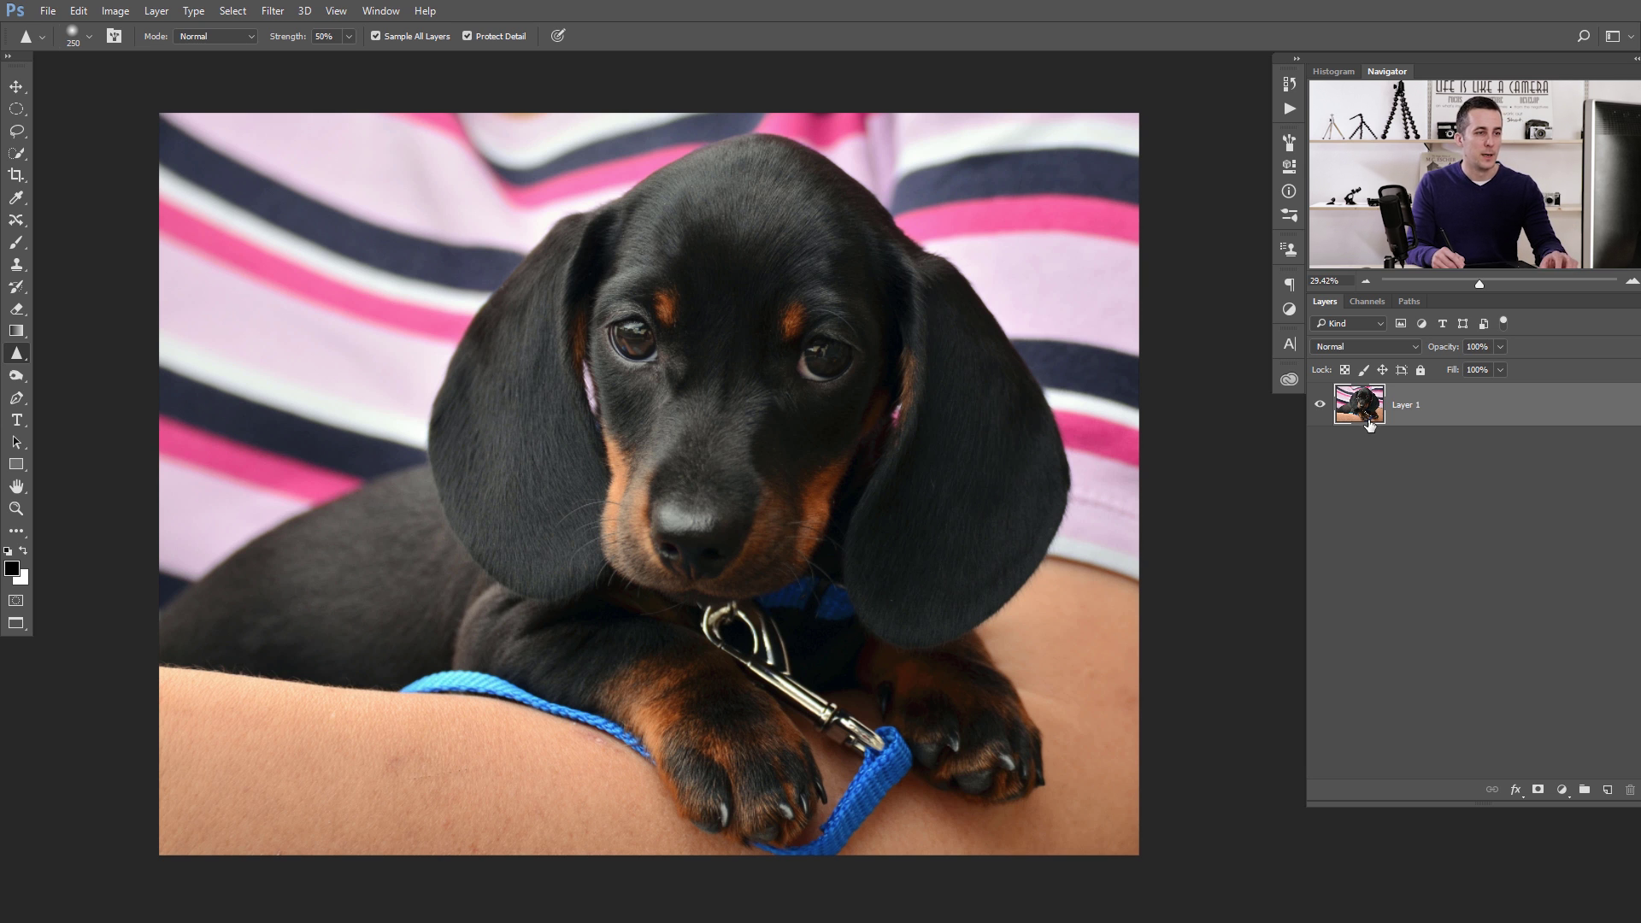
key(ctrl+j)
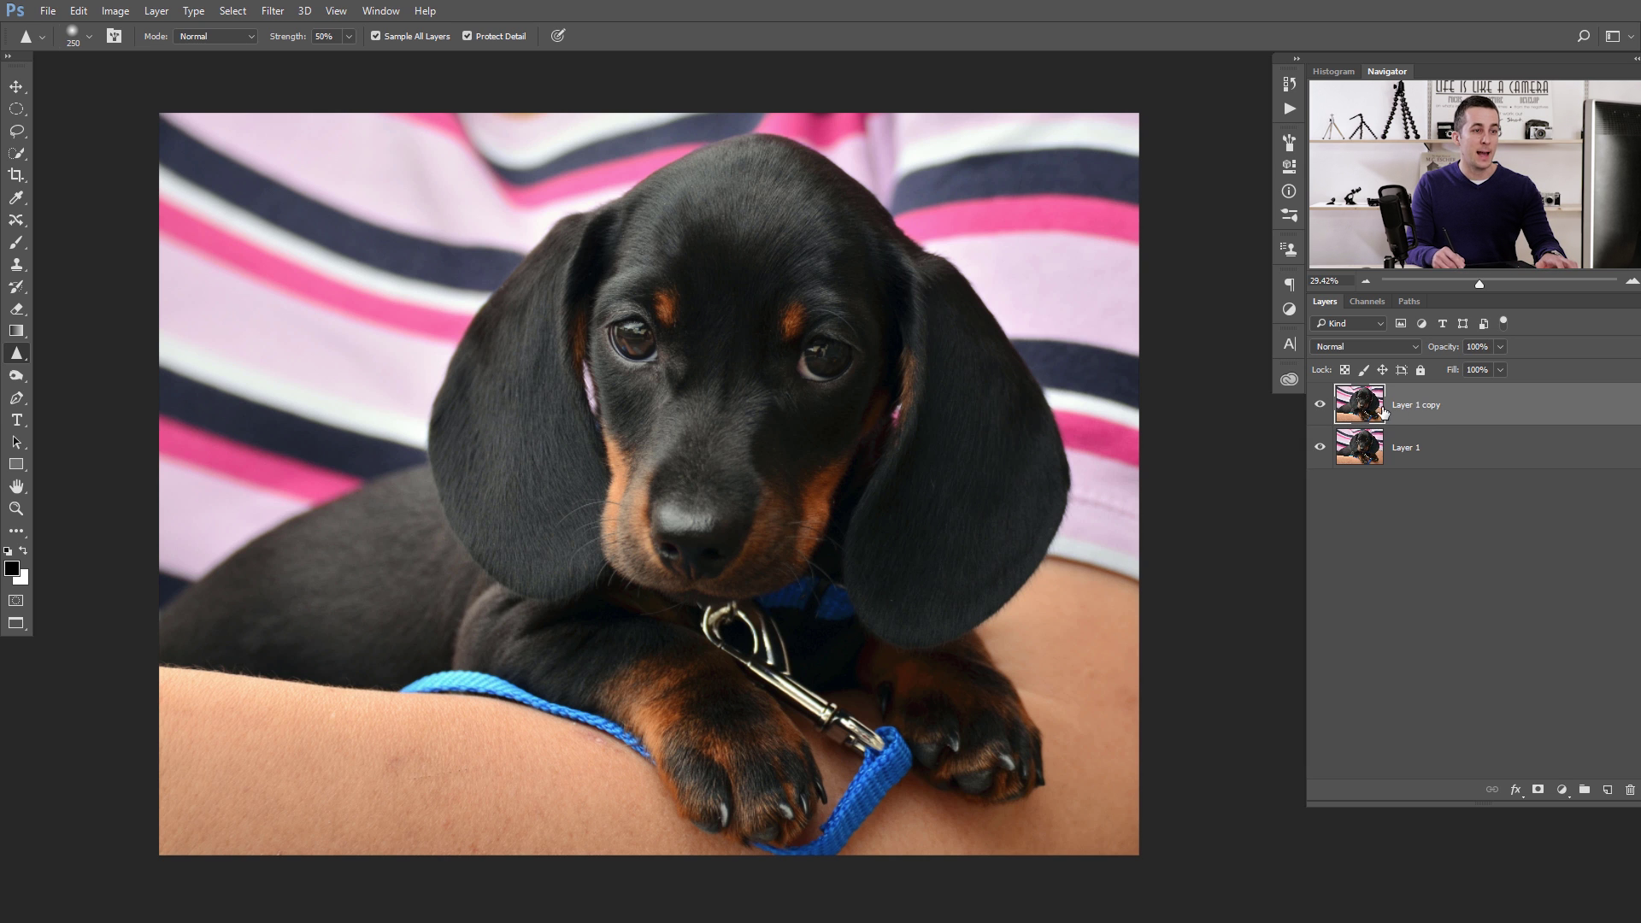
Step: Set the opacity of the duplicated puppy layer to 50% and invert its colors
click(1487, 346)
text(50)
key(Tab)
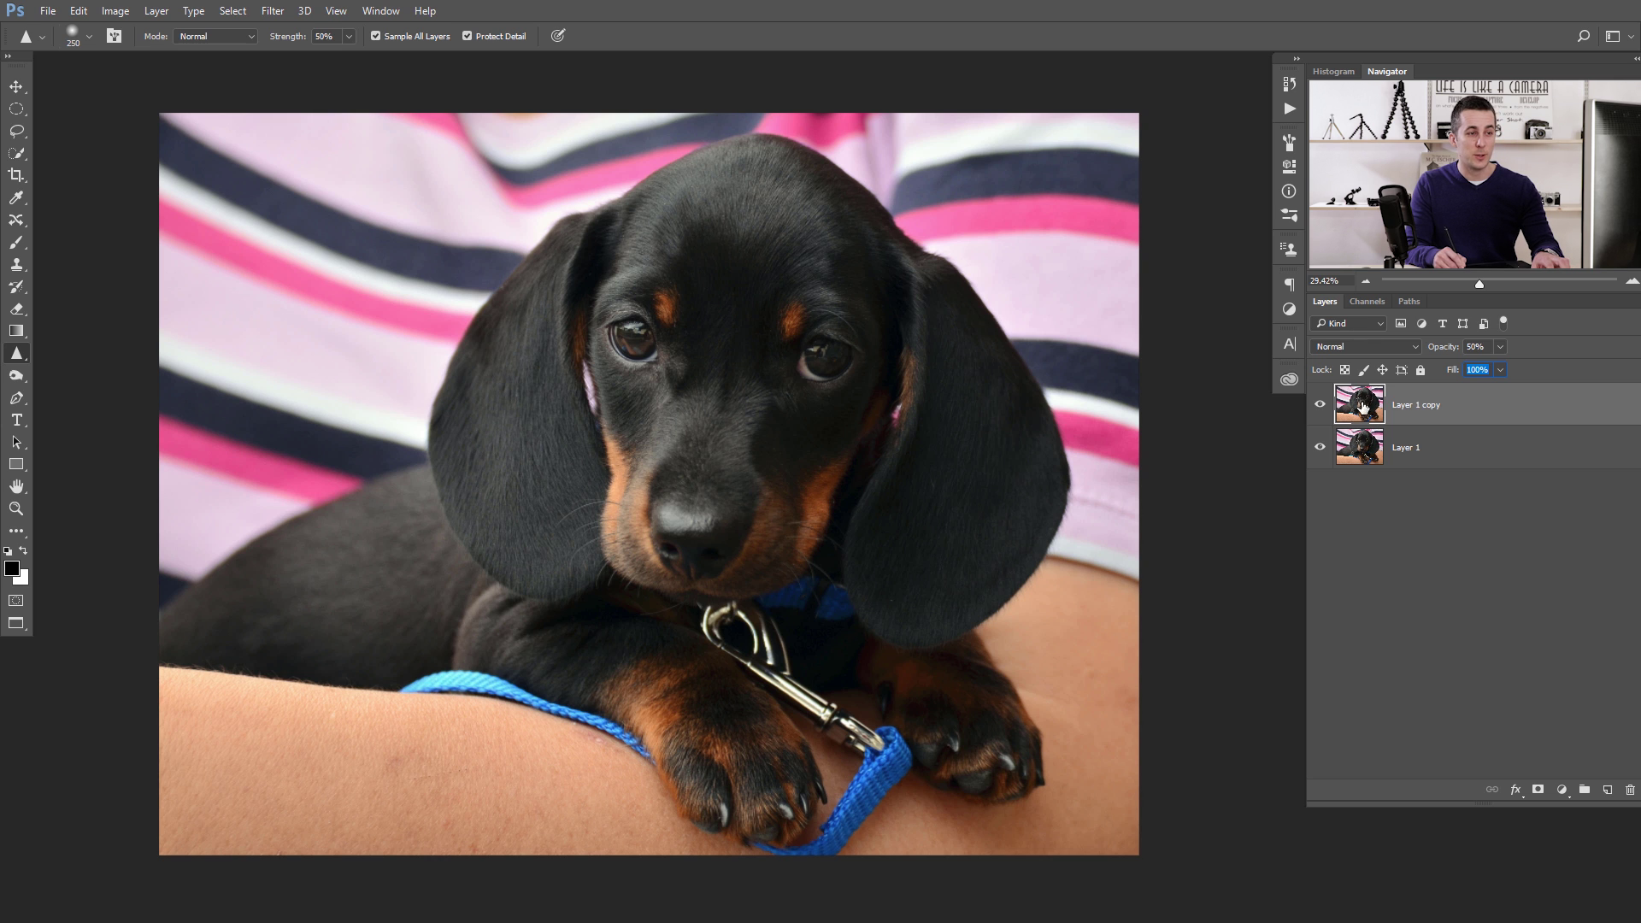
key(ctrl+i)
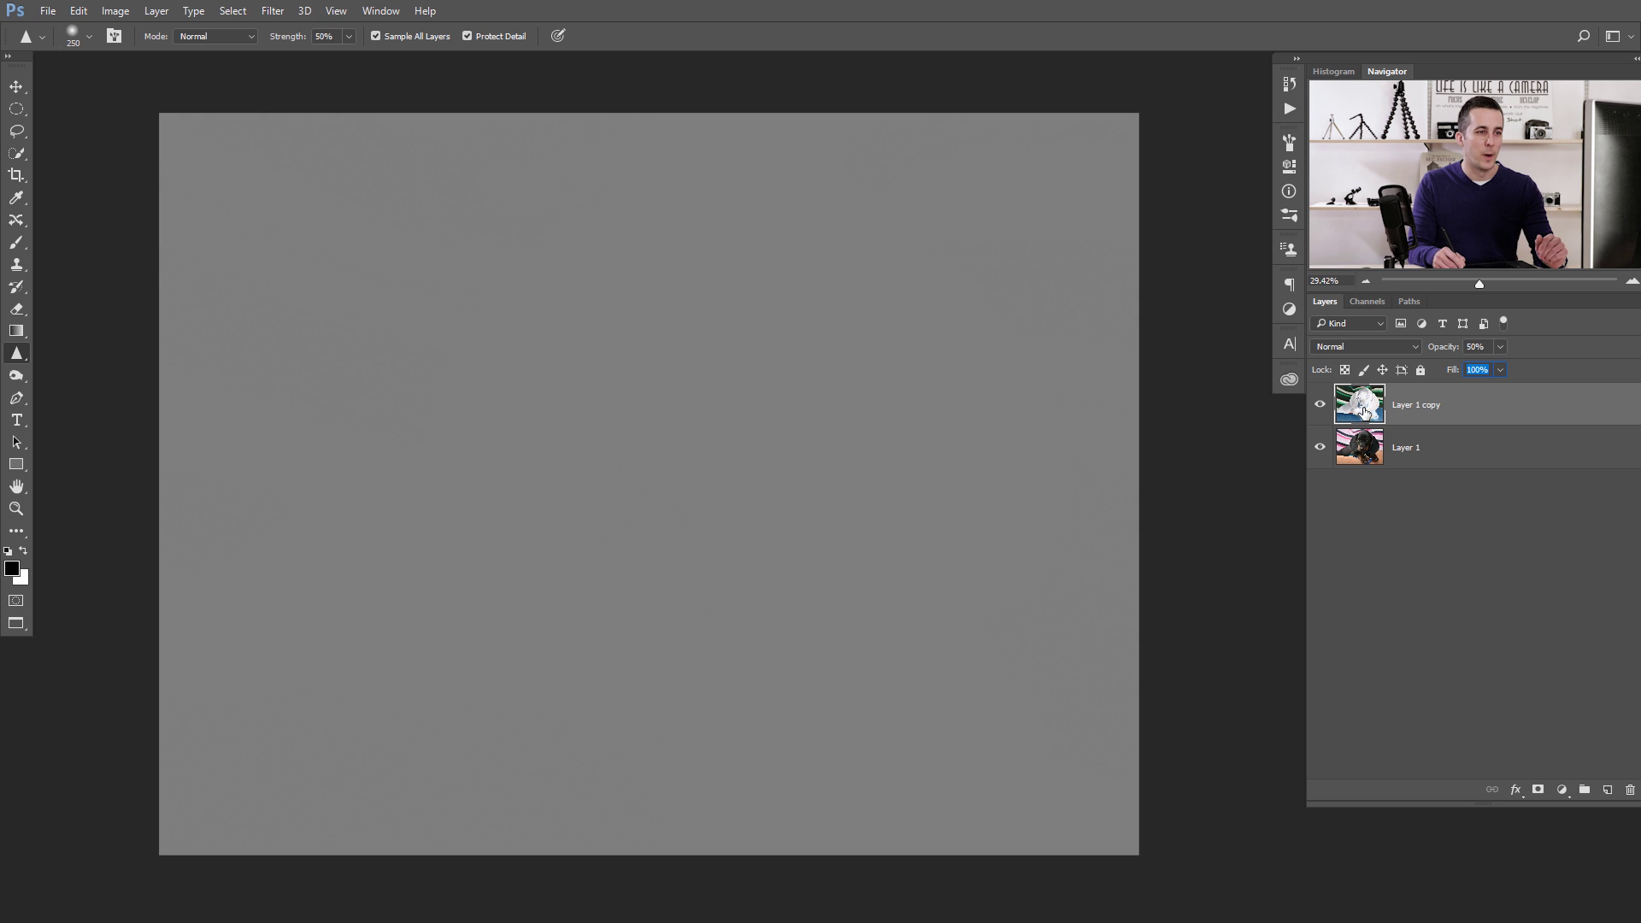
Step: Apply Surface Blur to the inverted Layer 1 copy with a radius of 10 pixels and a threshold of 64 levels
click(273, 10)
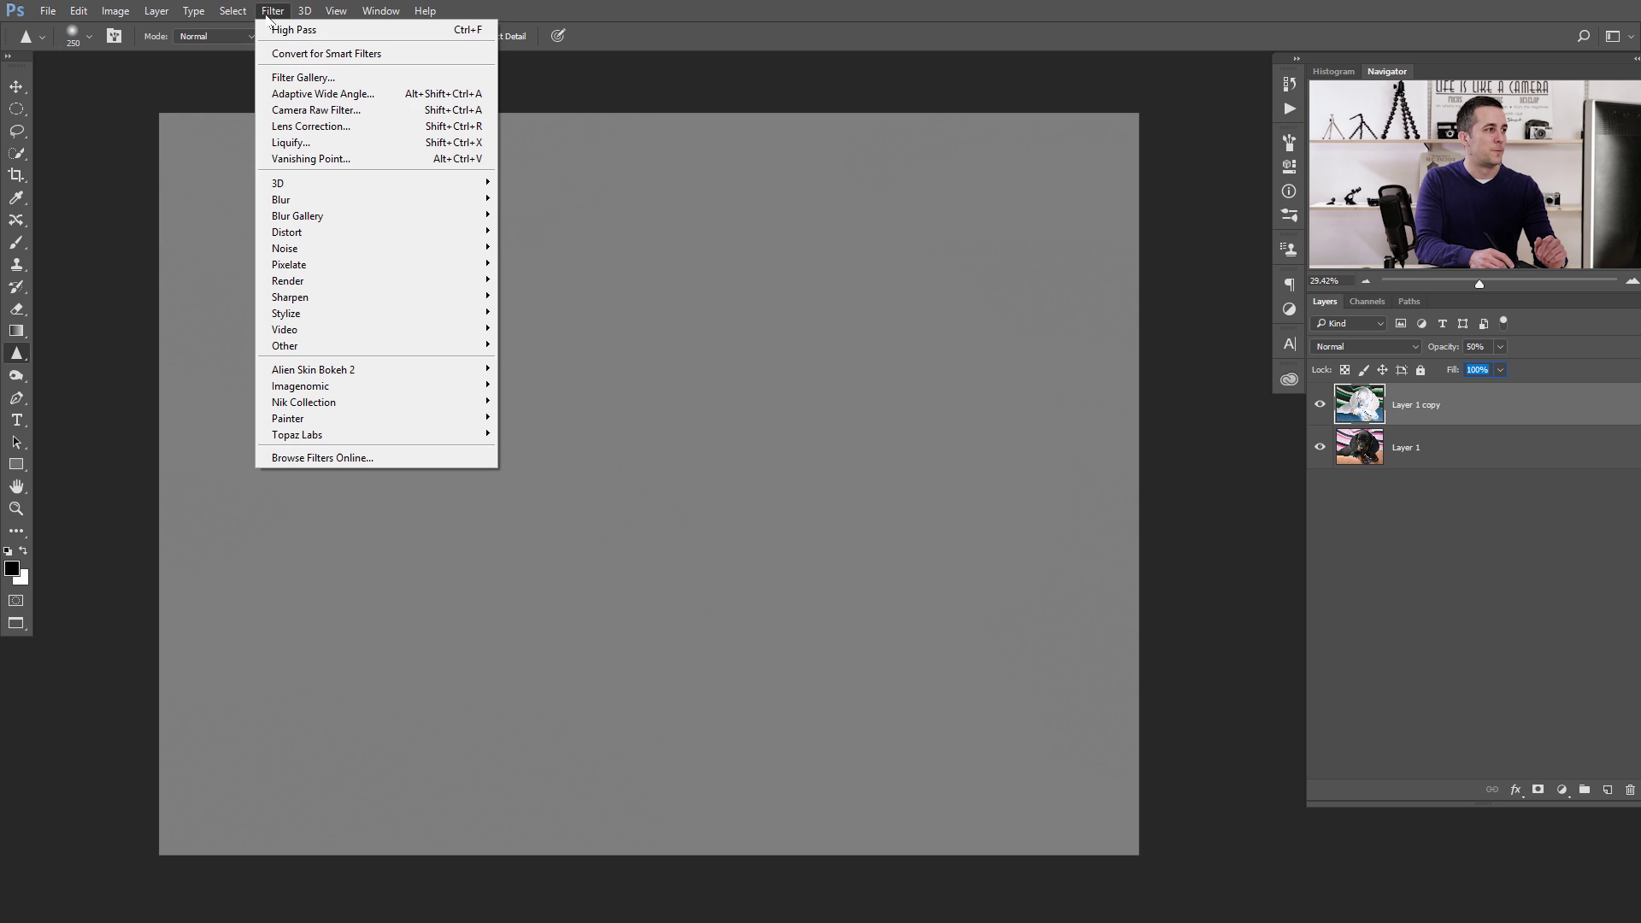
mouse_move(305, 204)
click(214, 362)
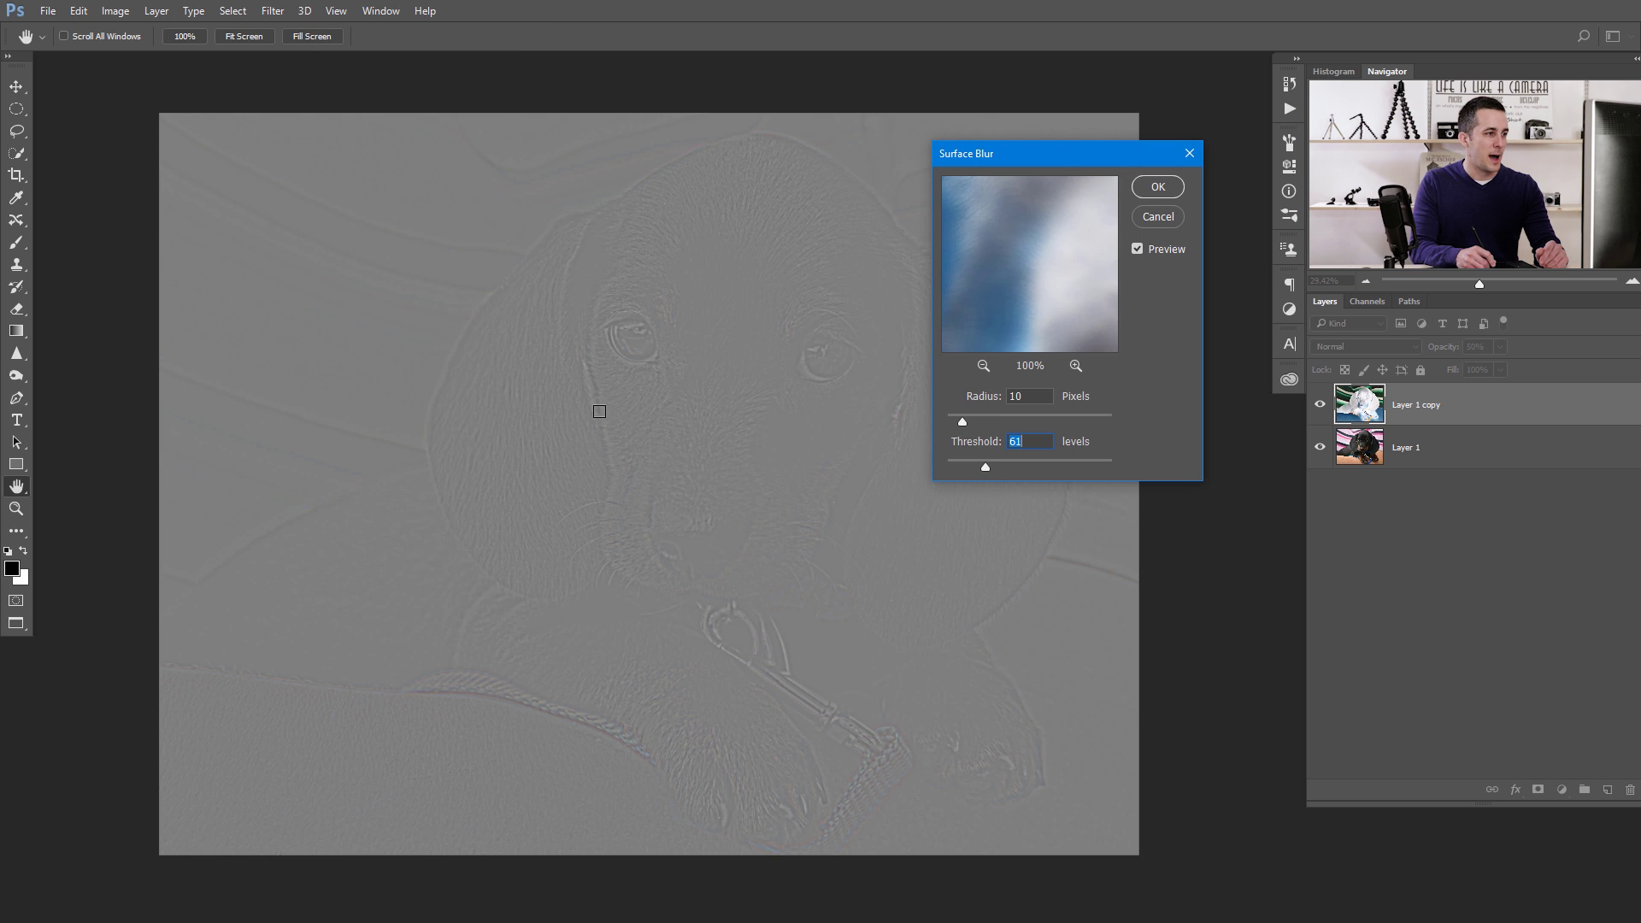
mouse_move(963, 419)
mouse_down()
mouse_move(985, 420)
mouse_move(969, 417)
mouse_up()
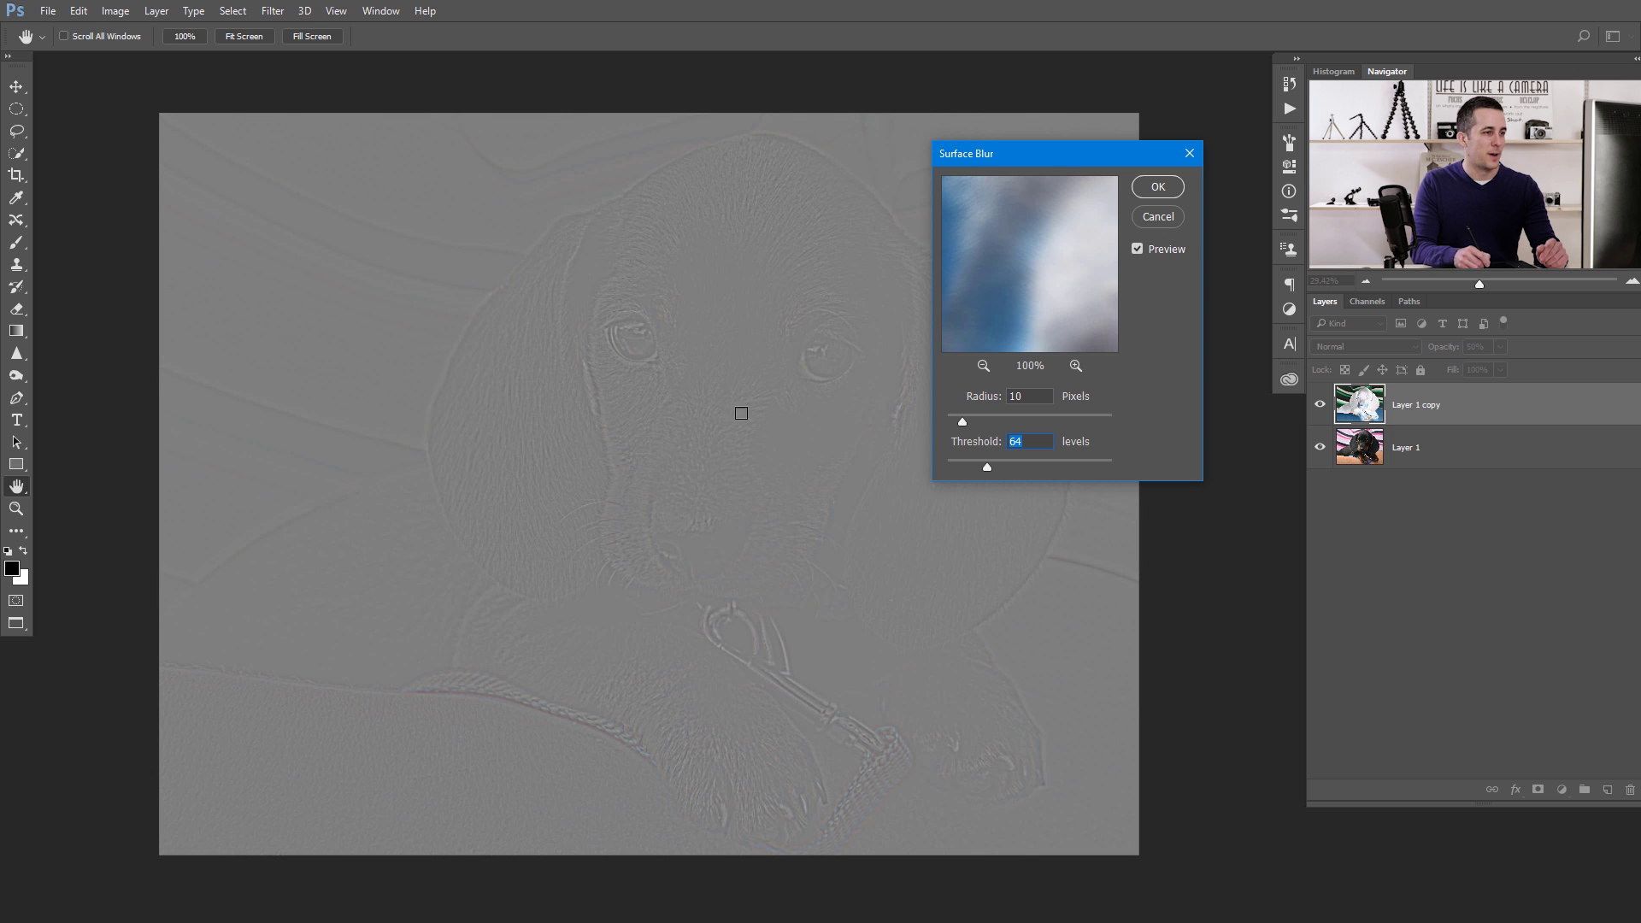
click(1150, 186)
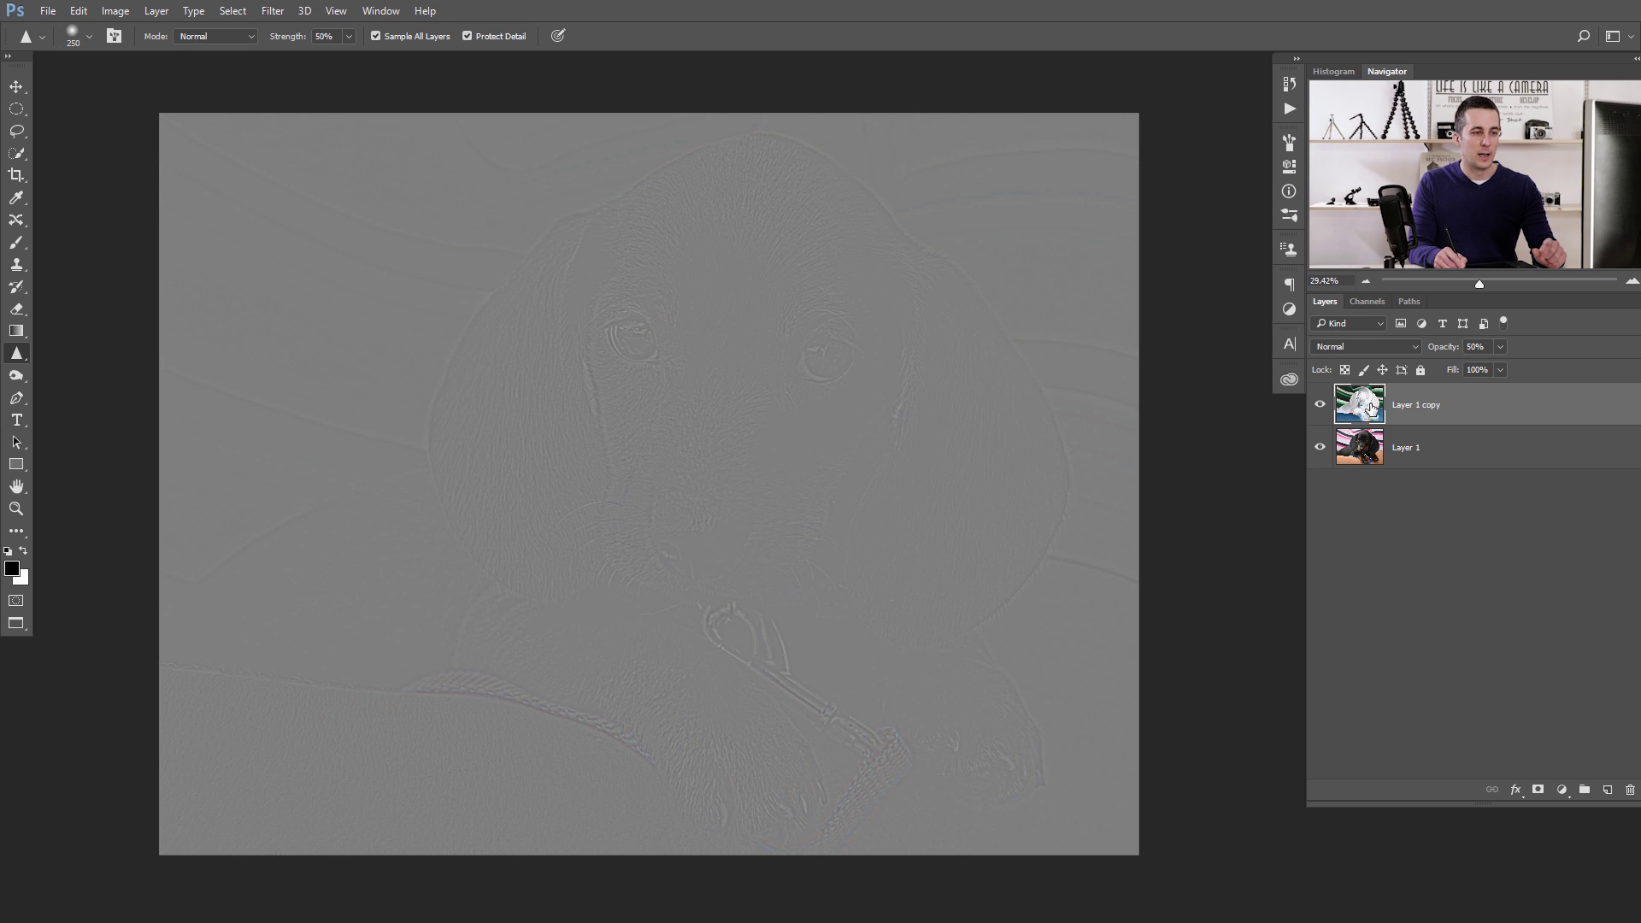
Step: Stamp all visible layers into a new merged layer on top and hide Layer 1 copy
drag(1355, 404, 1367, 406)
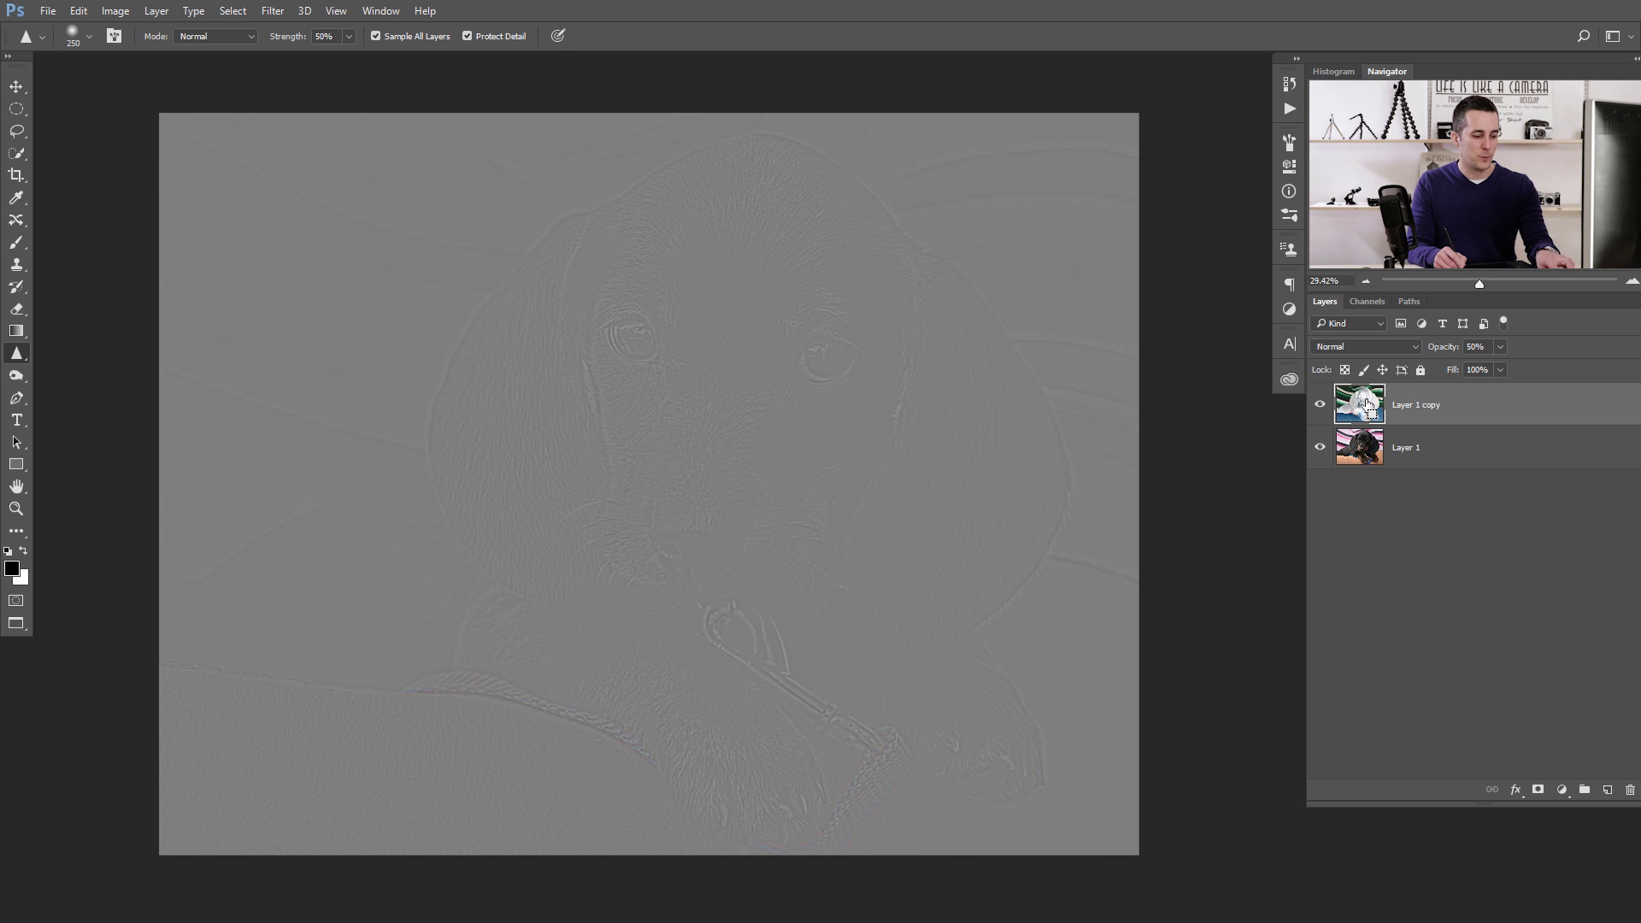
key(ctrl+shift+alt+e)
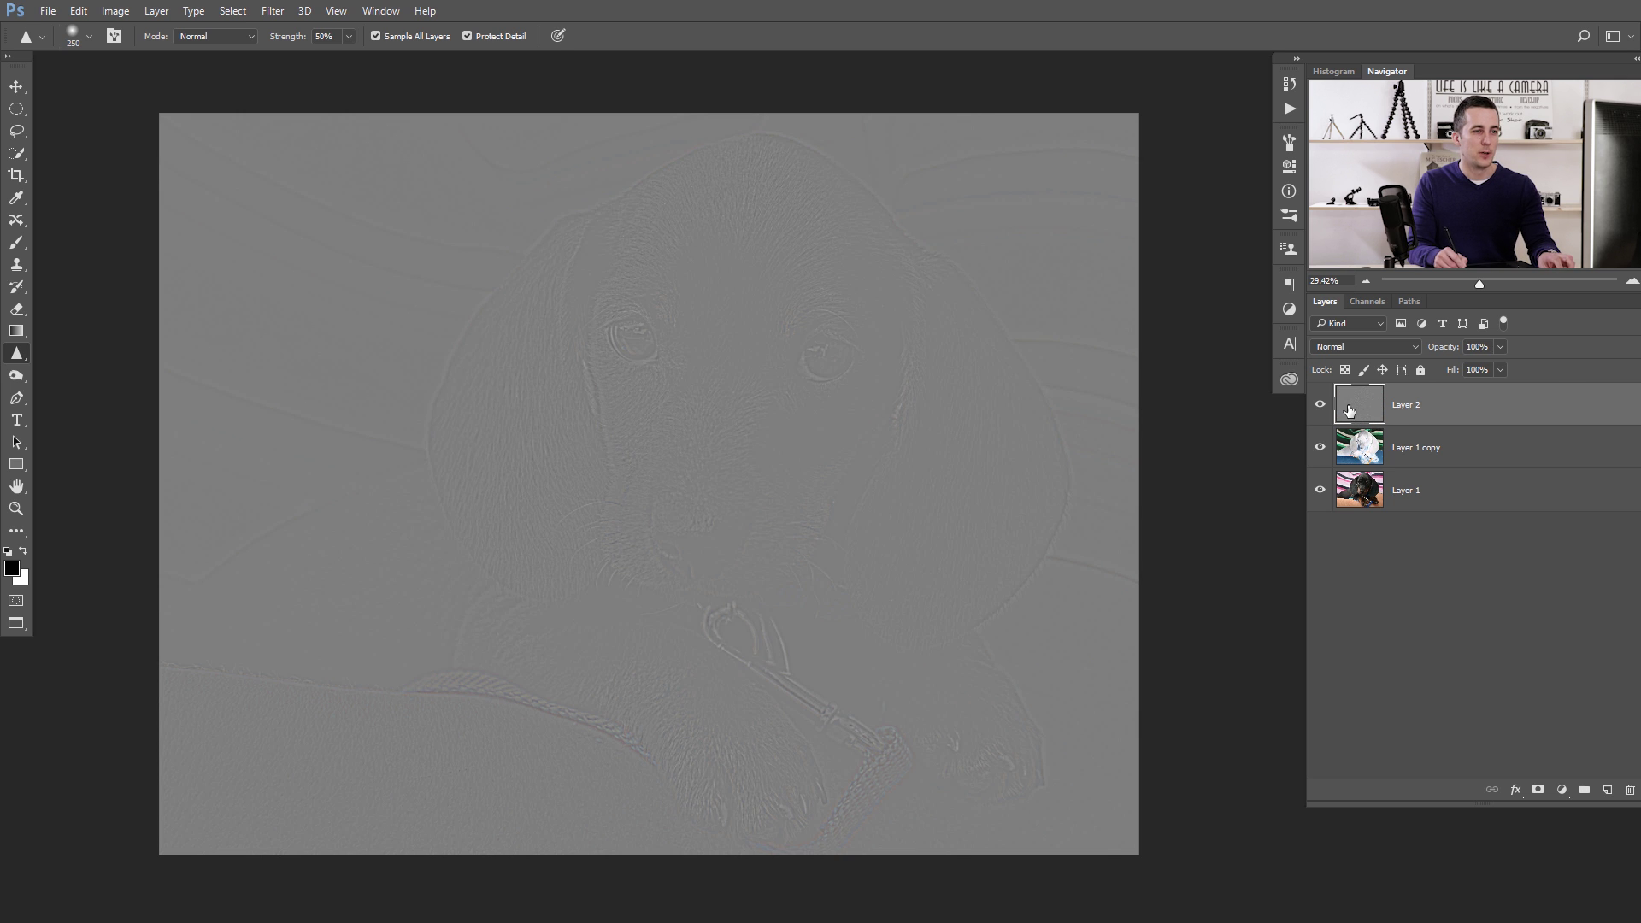
click(1320, 447)
Step: Toggle the merged gray layer's visibility against the original photo, and set its blend mode to Linear Light
click(1320, 407)
click(1320, 407)
click(1320, 407)
click(1320, 407)
click(1370, 348)
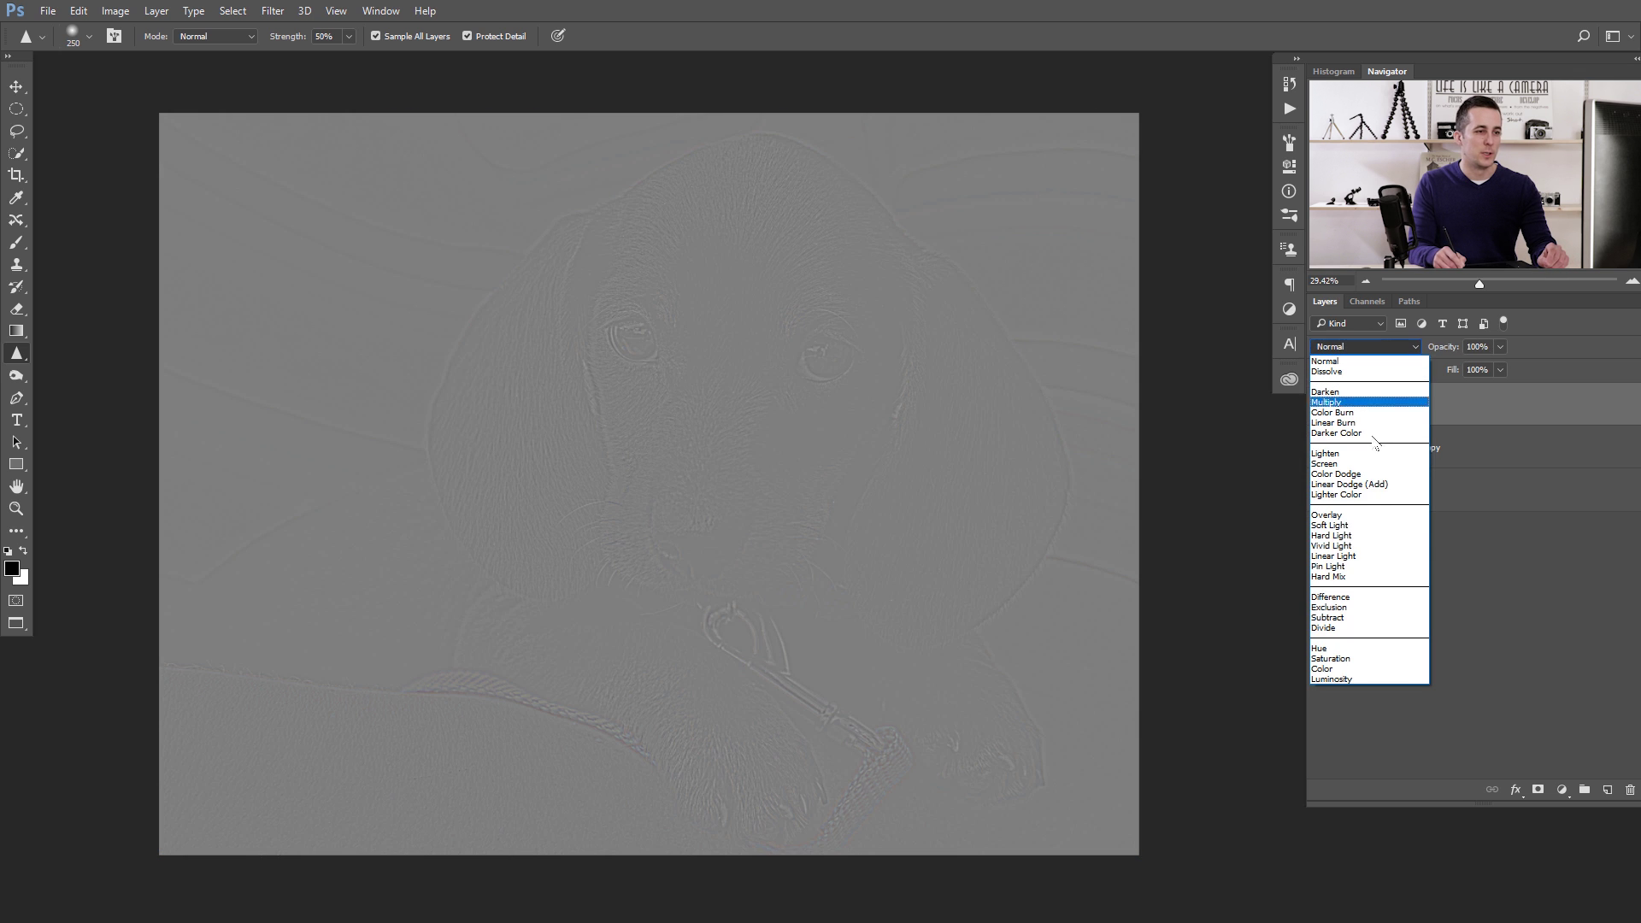
click(1353, 557)
Step: Compare the puppy's face up close with the Linear Light layer hidden and shown
scroll(795, 364, up, 4)
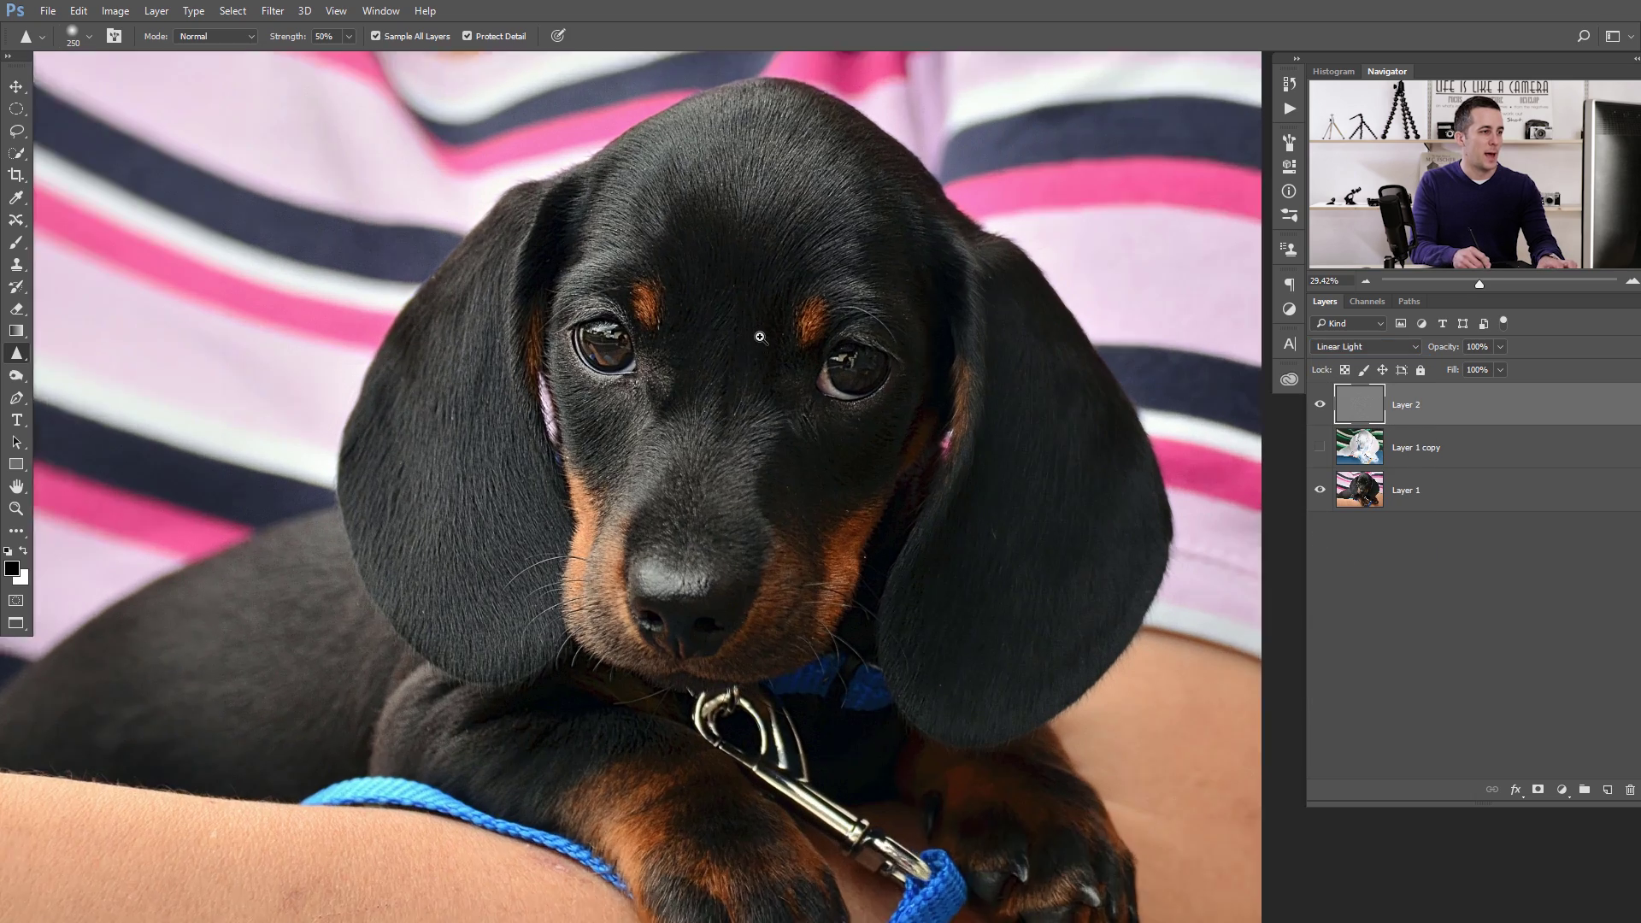
click(1321, 406)
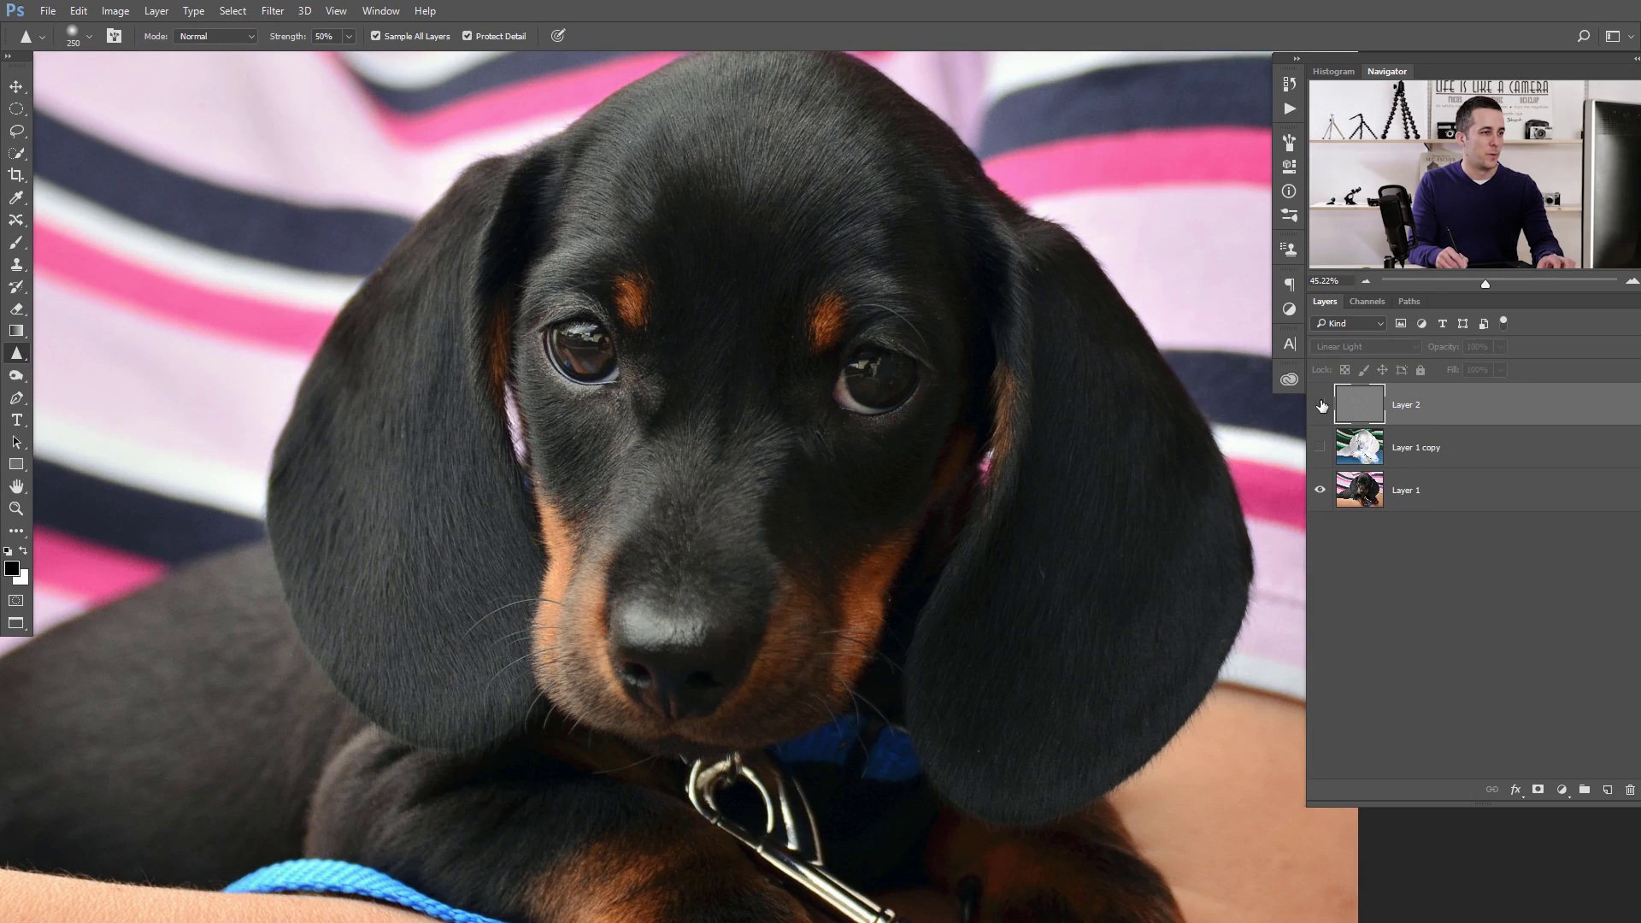
click(1321, 405)
click(1321, 405)
click(1321, 405)
Step: Duplicate the Linear Light layer twice to strengthen the sharpening
key(ctrl+j)
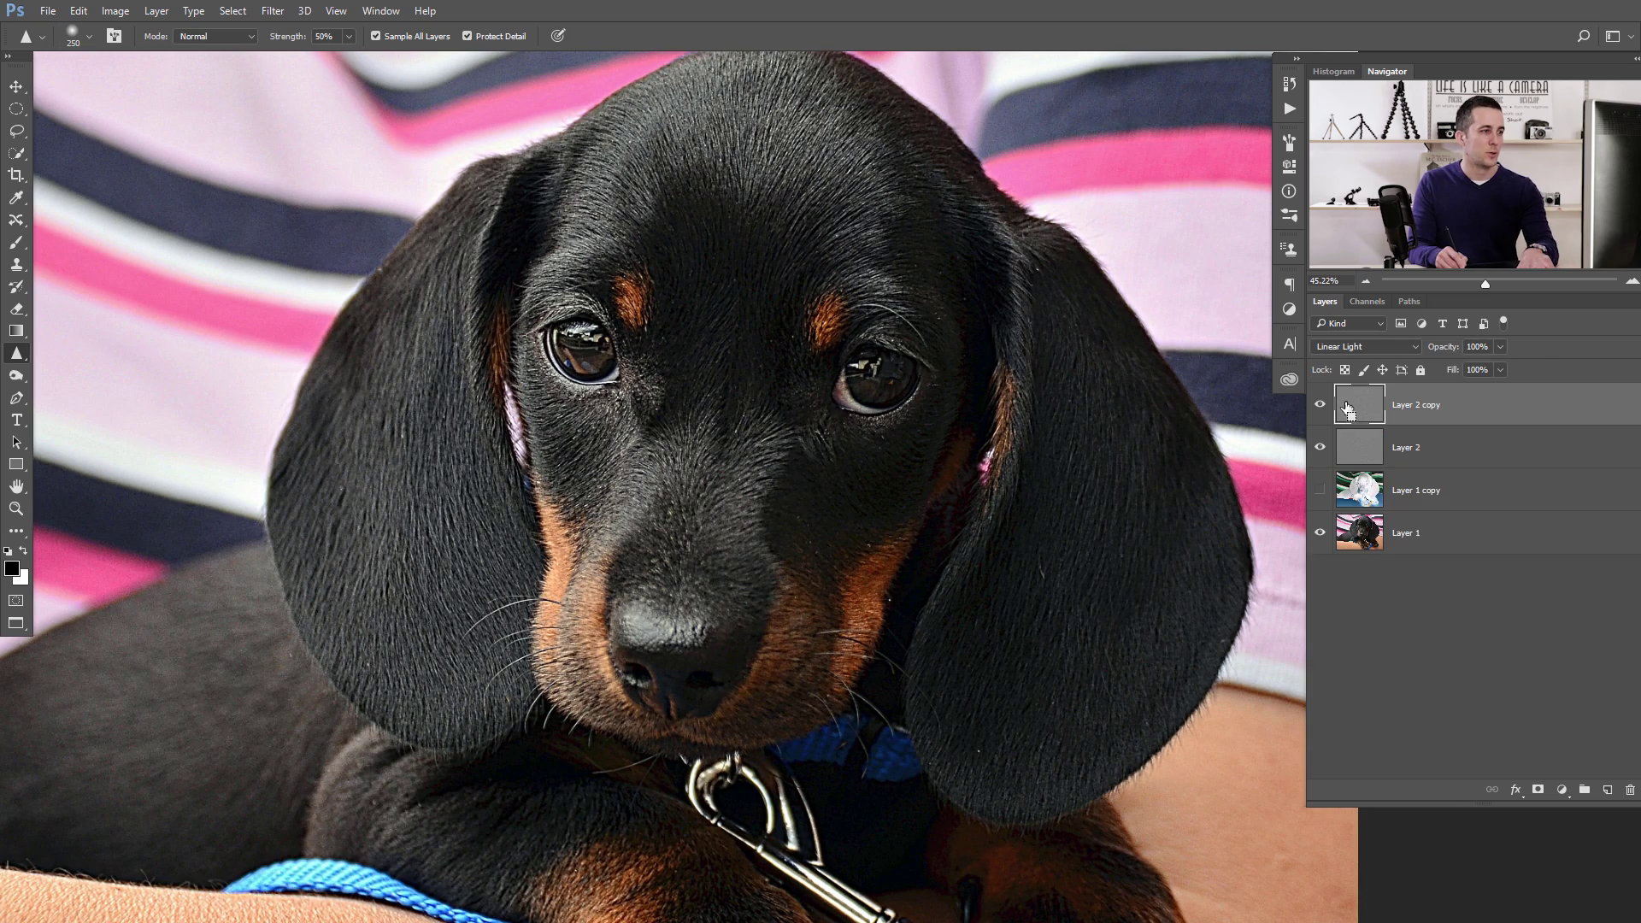
key(ctrl+j)
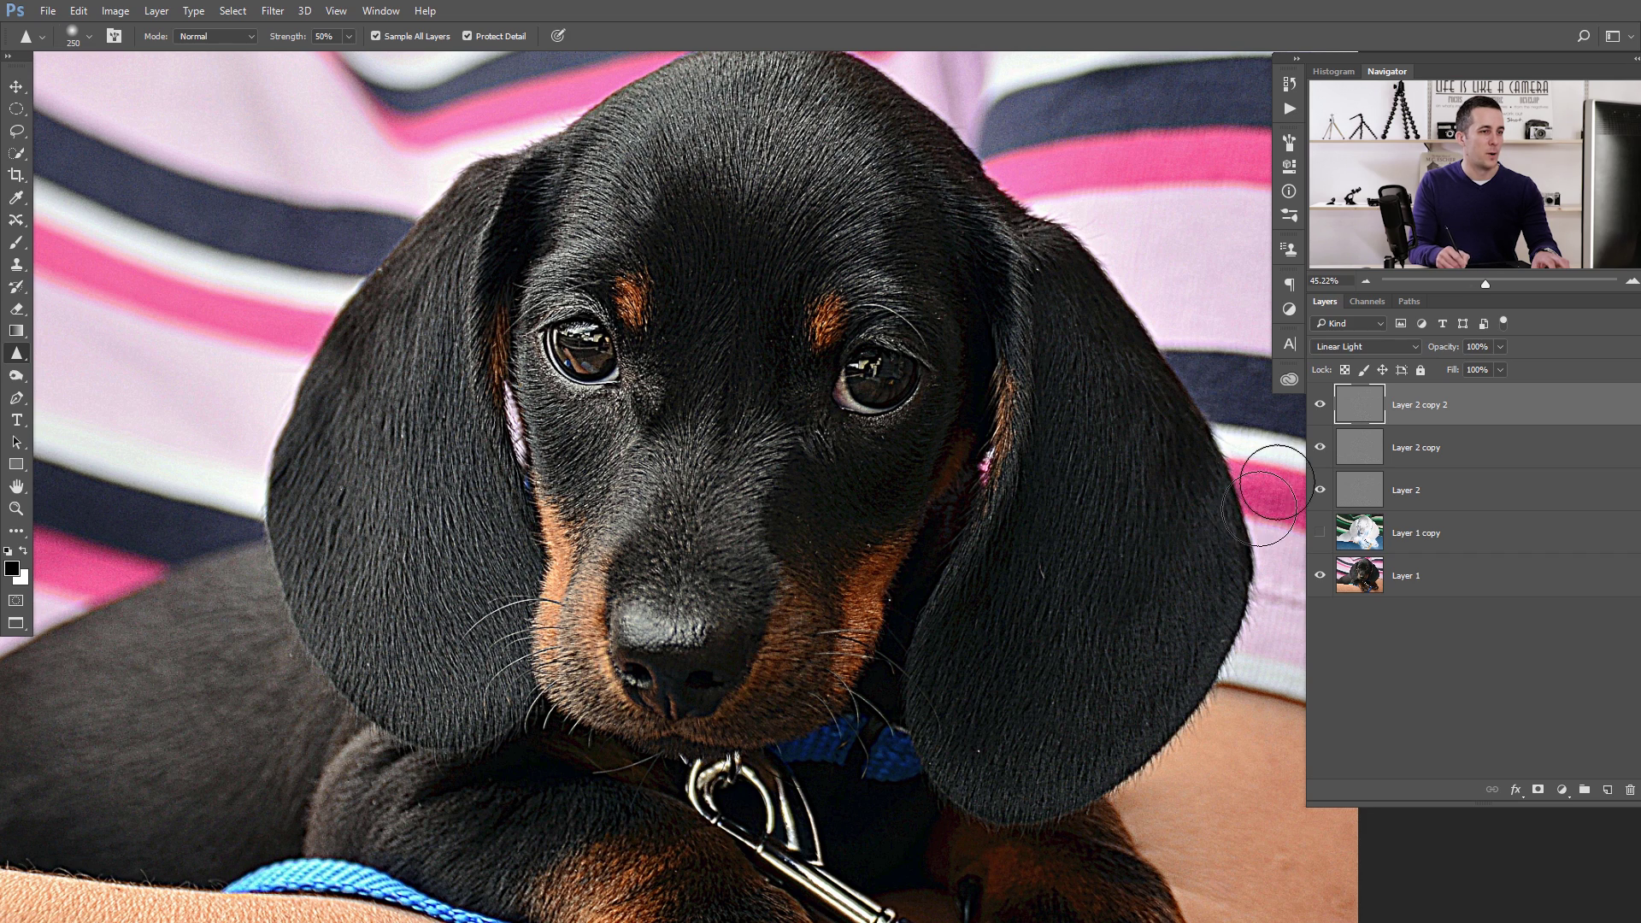
Step: Hide Layer 2 and its two copies, and toggle Layer 2 and its first copy to compare the sharpening strengths
drag(1321, 405, 1320, 489)
click(1319, 489)
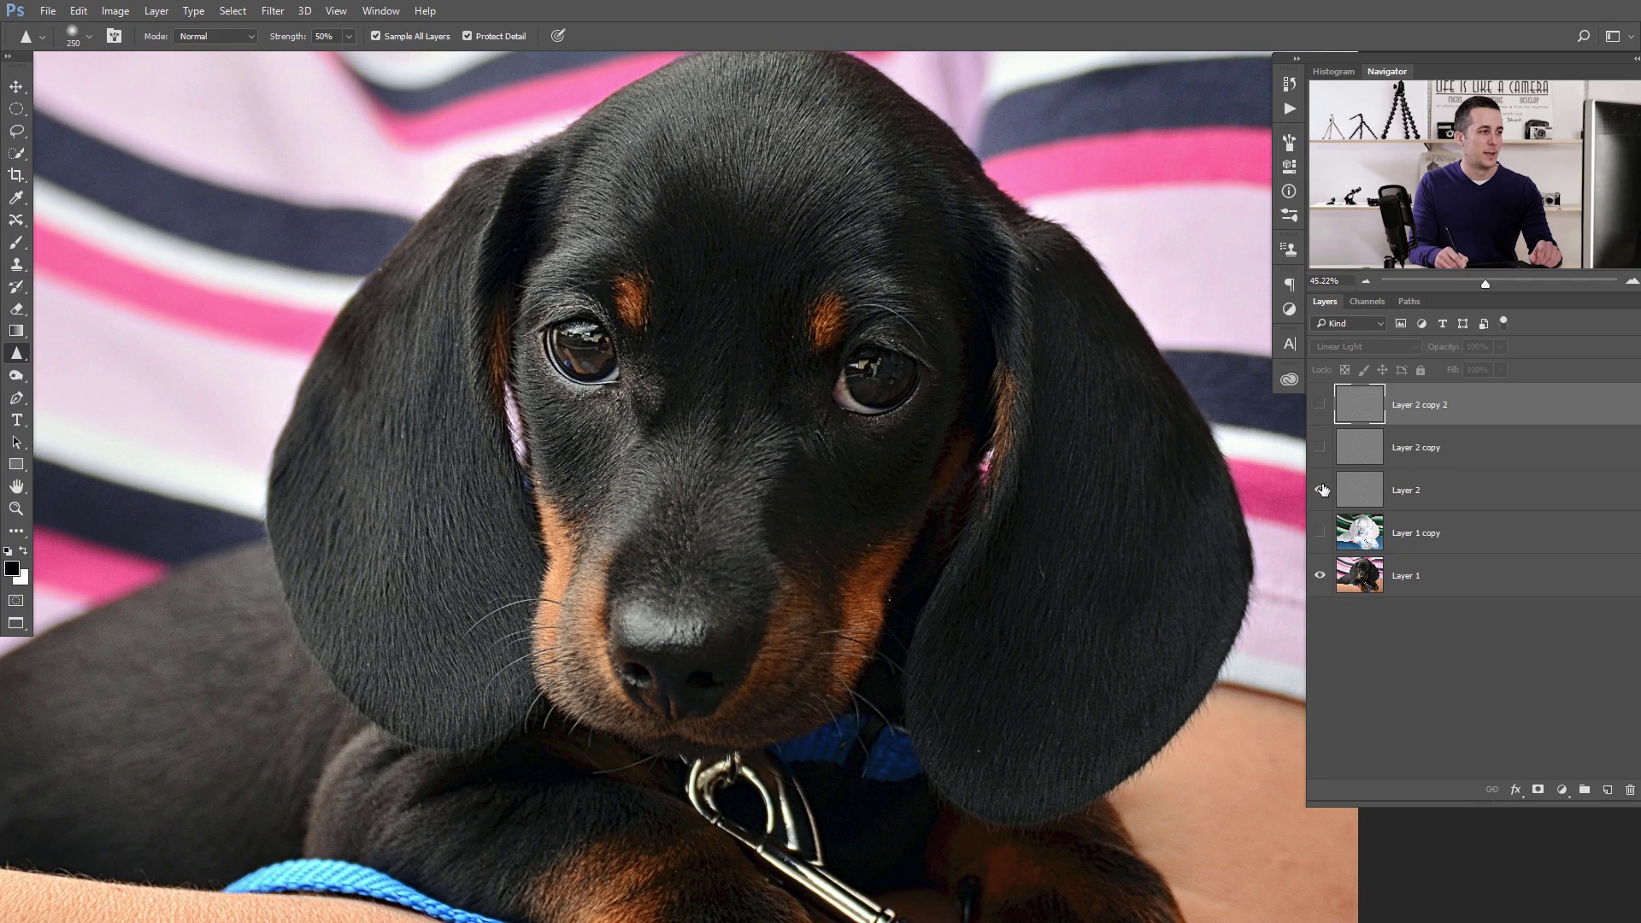
click(1321, 448)
click(1322, 446)
click(1322, 491)
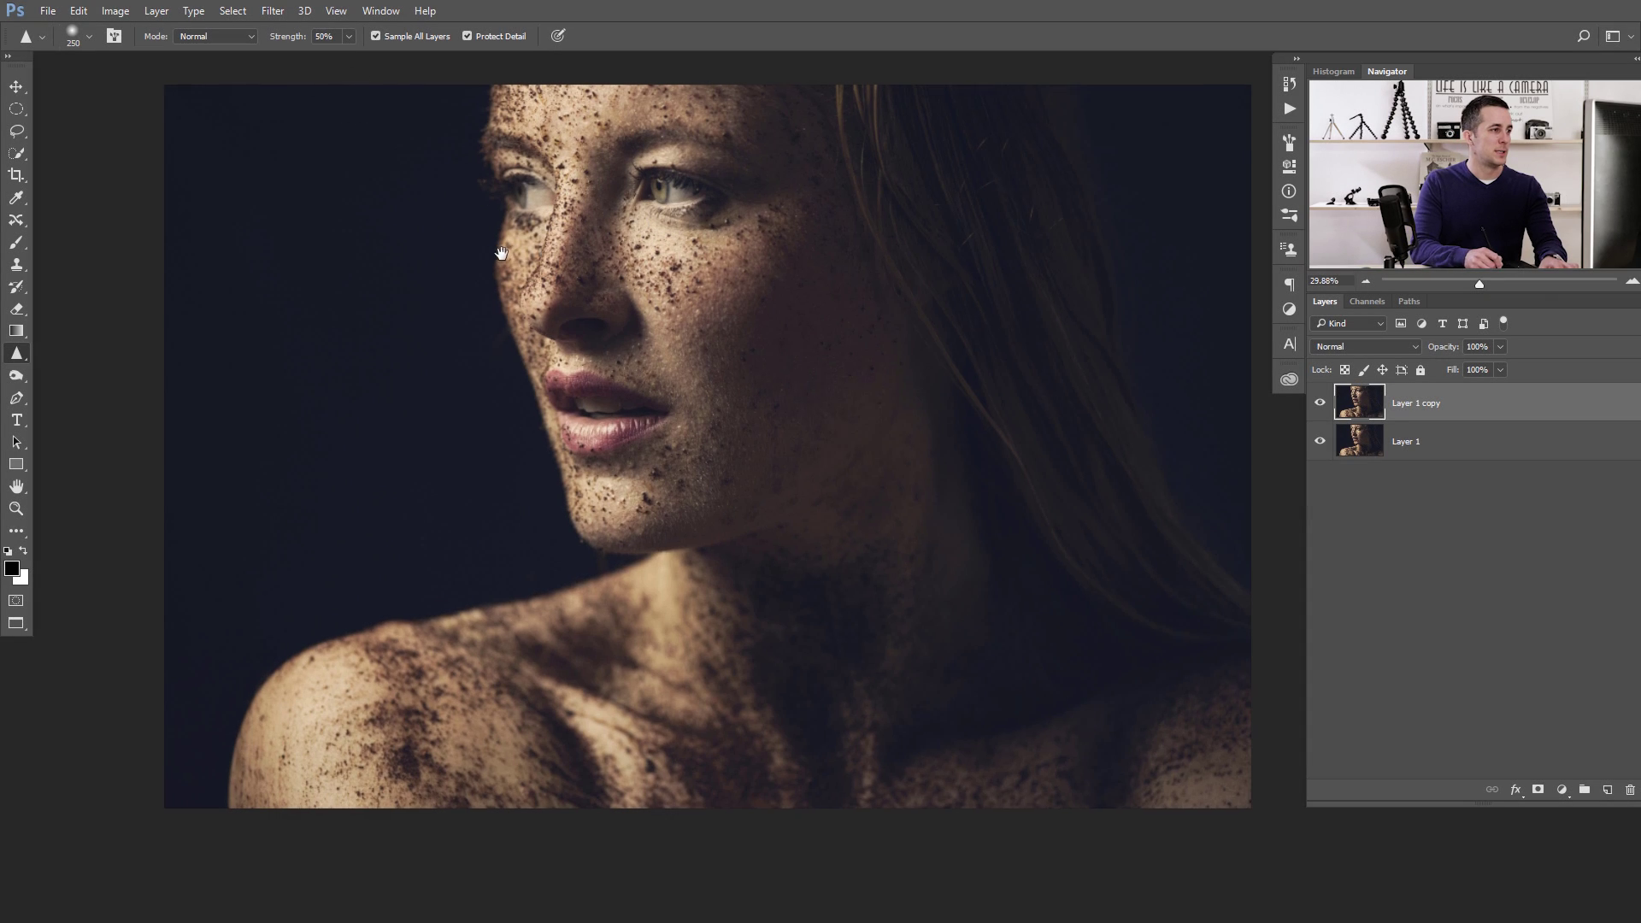
Step: Open the Camera Raw filter on Layer 1 copy and bring up its sharpening settings with the woman's face enlarged
drag(396, 96, 339, 98)
click(273, 10)
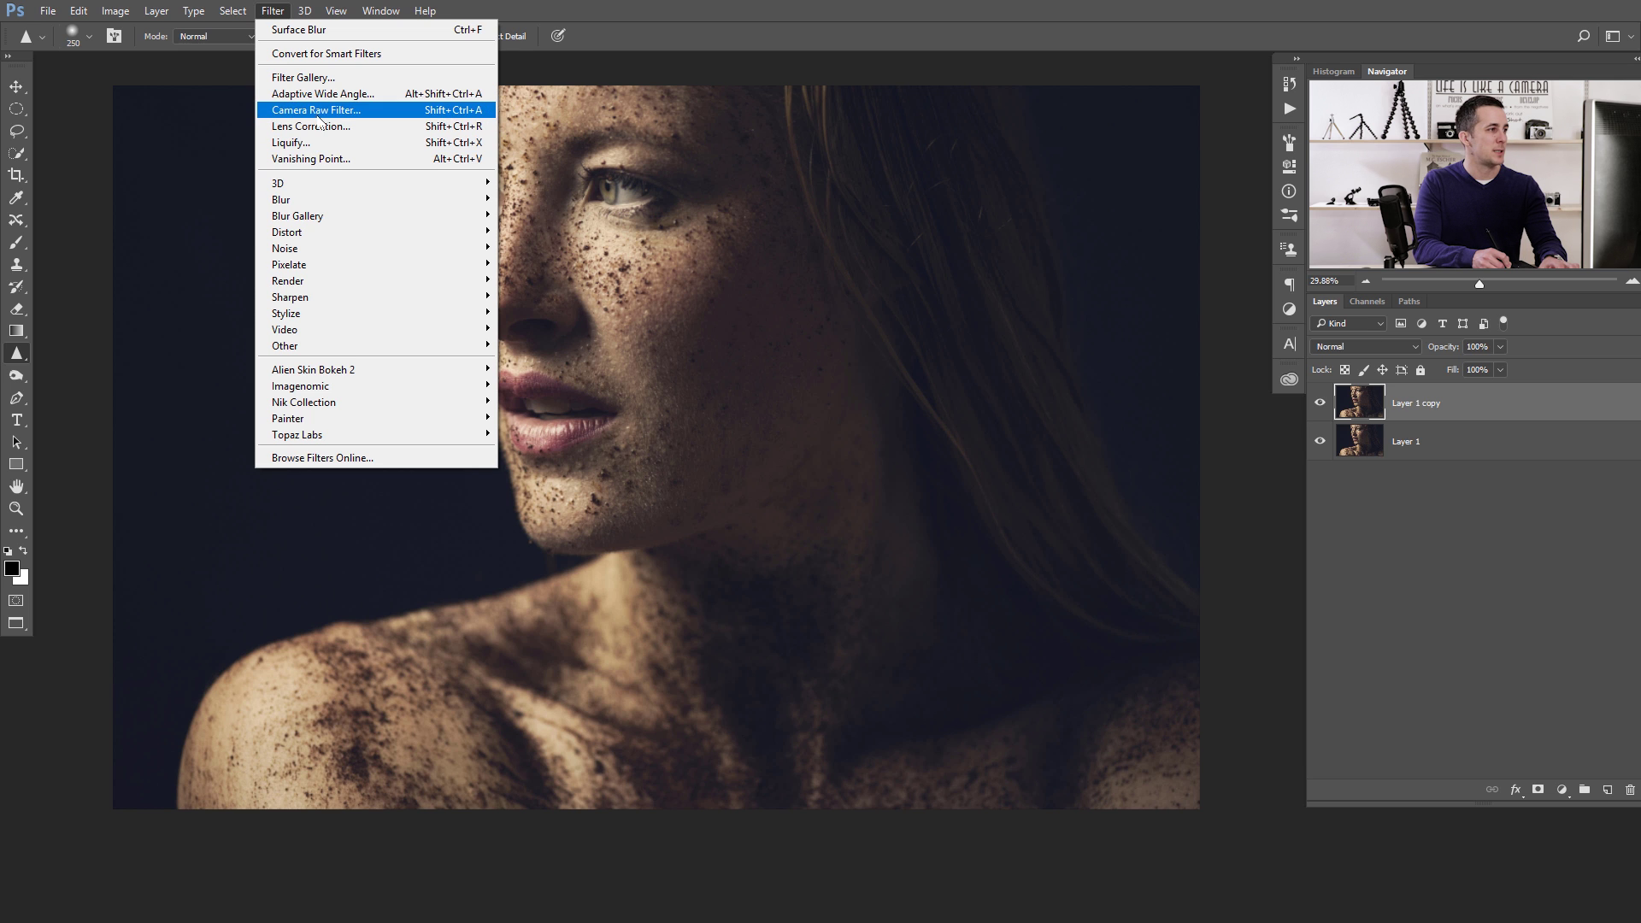
click(320, 122)
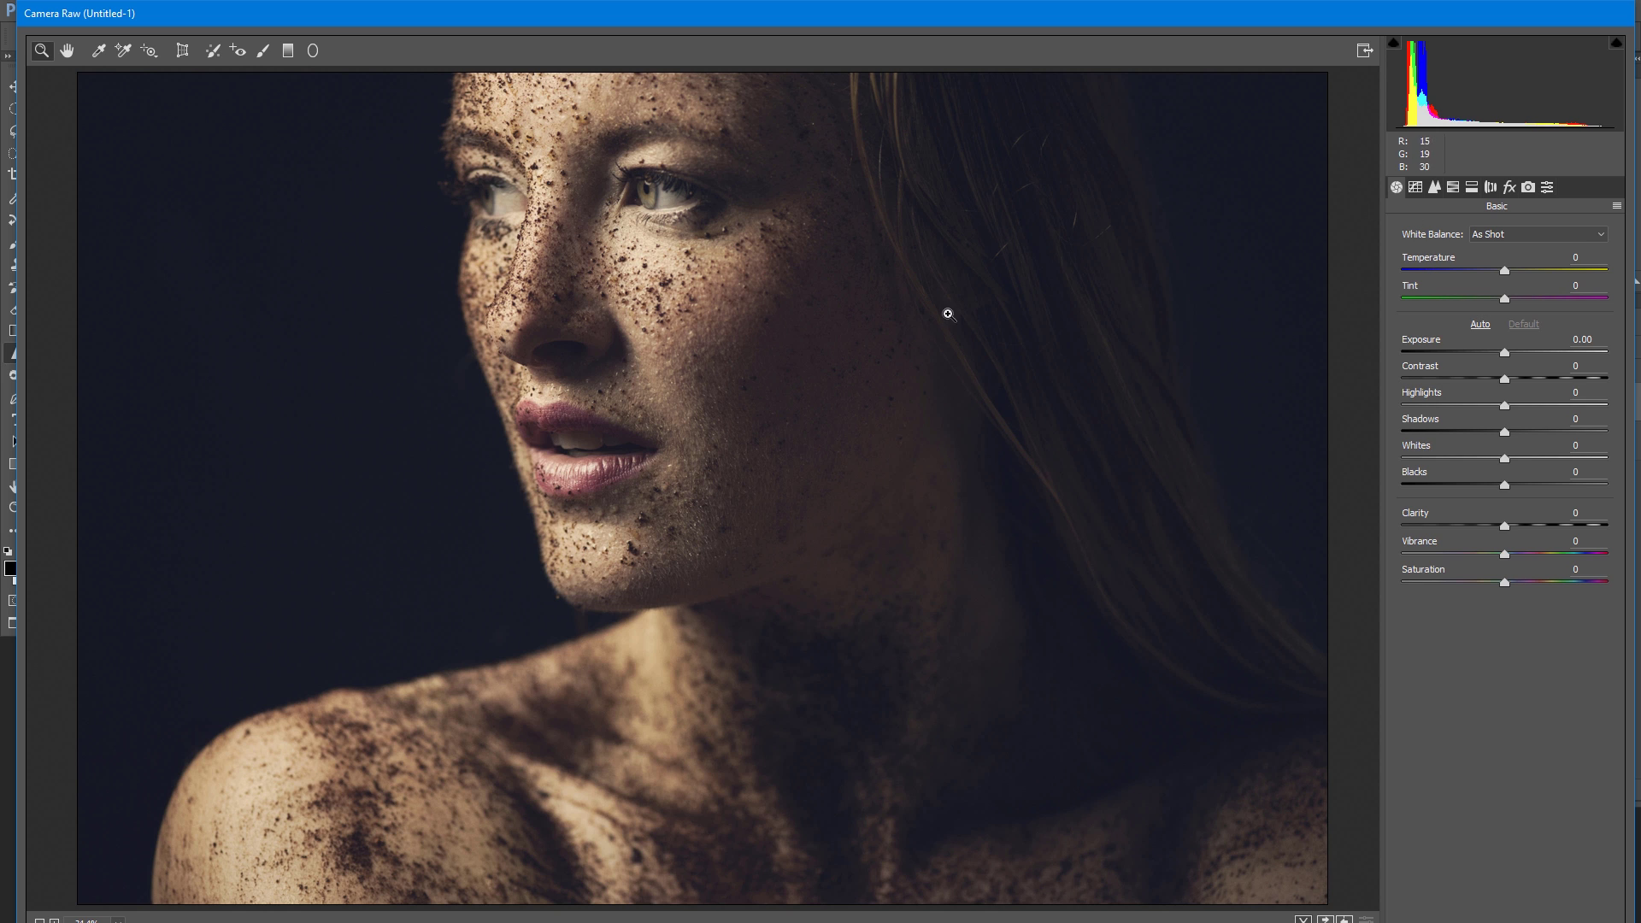
click(1435, 188)
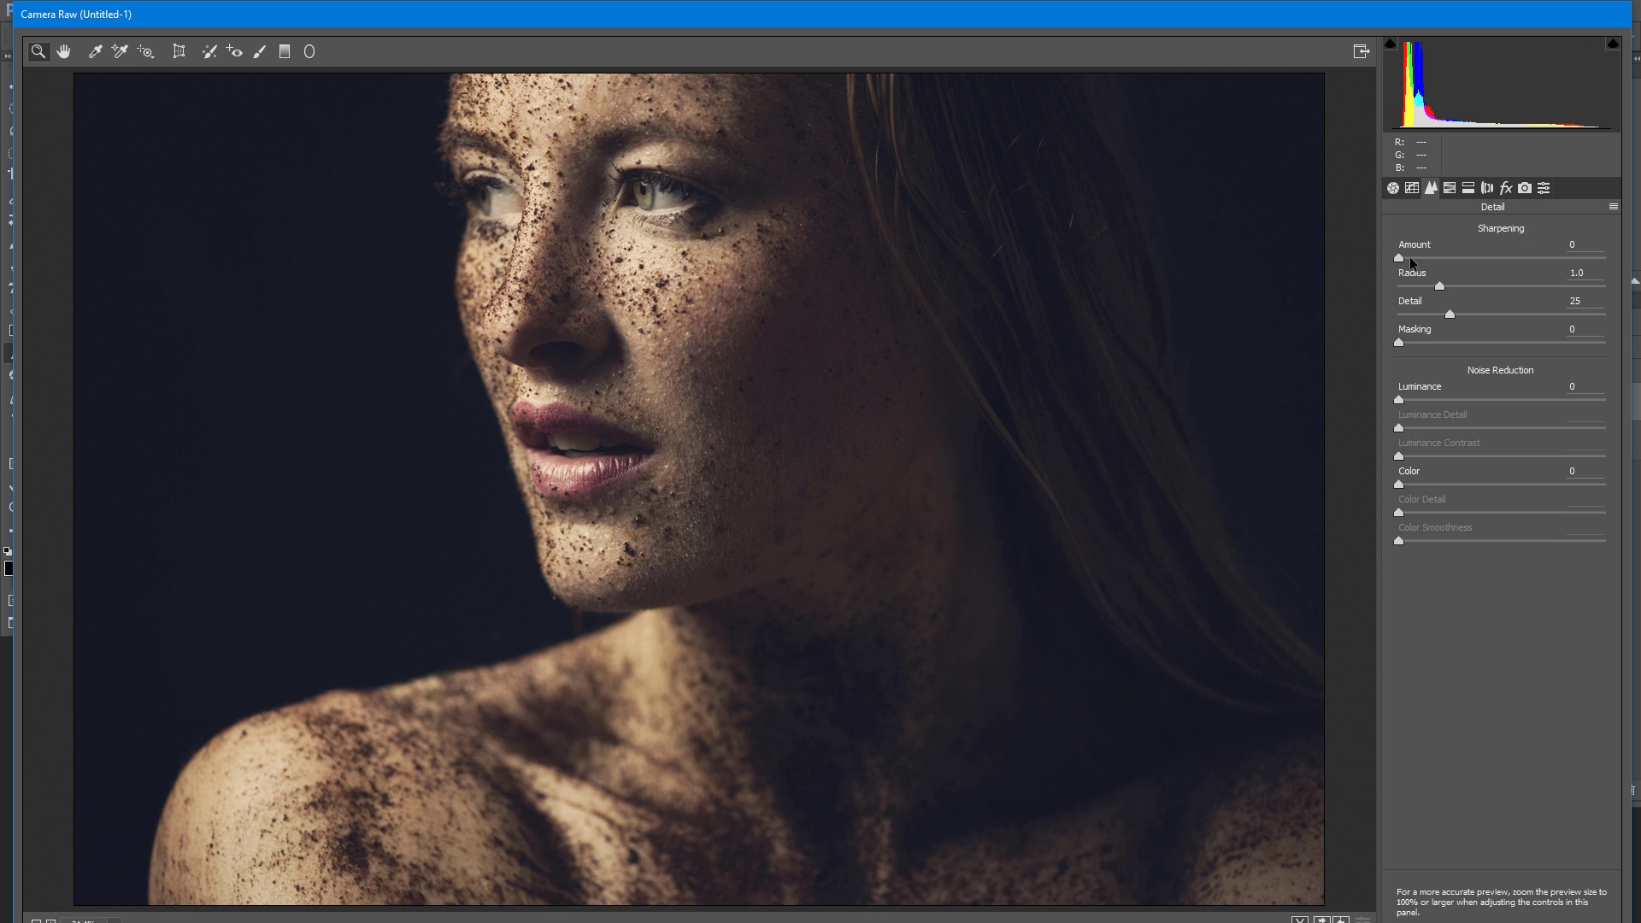
drag(635, 235, 665, 312)
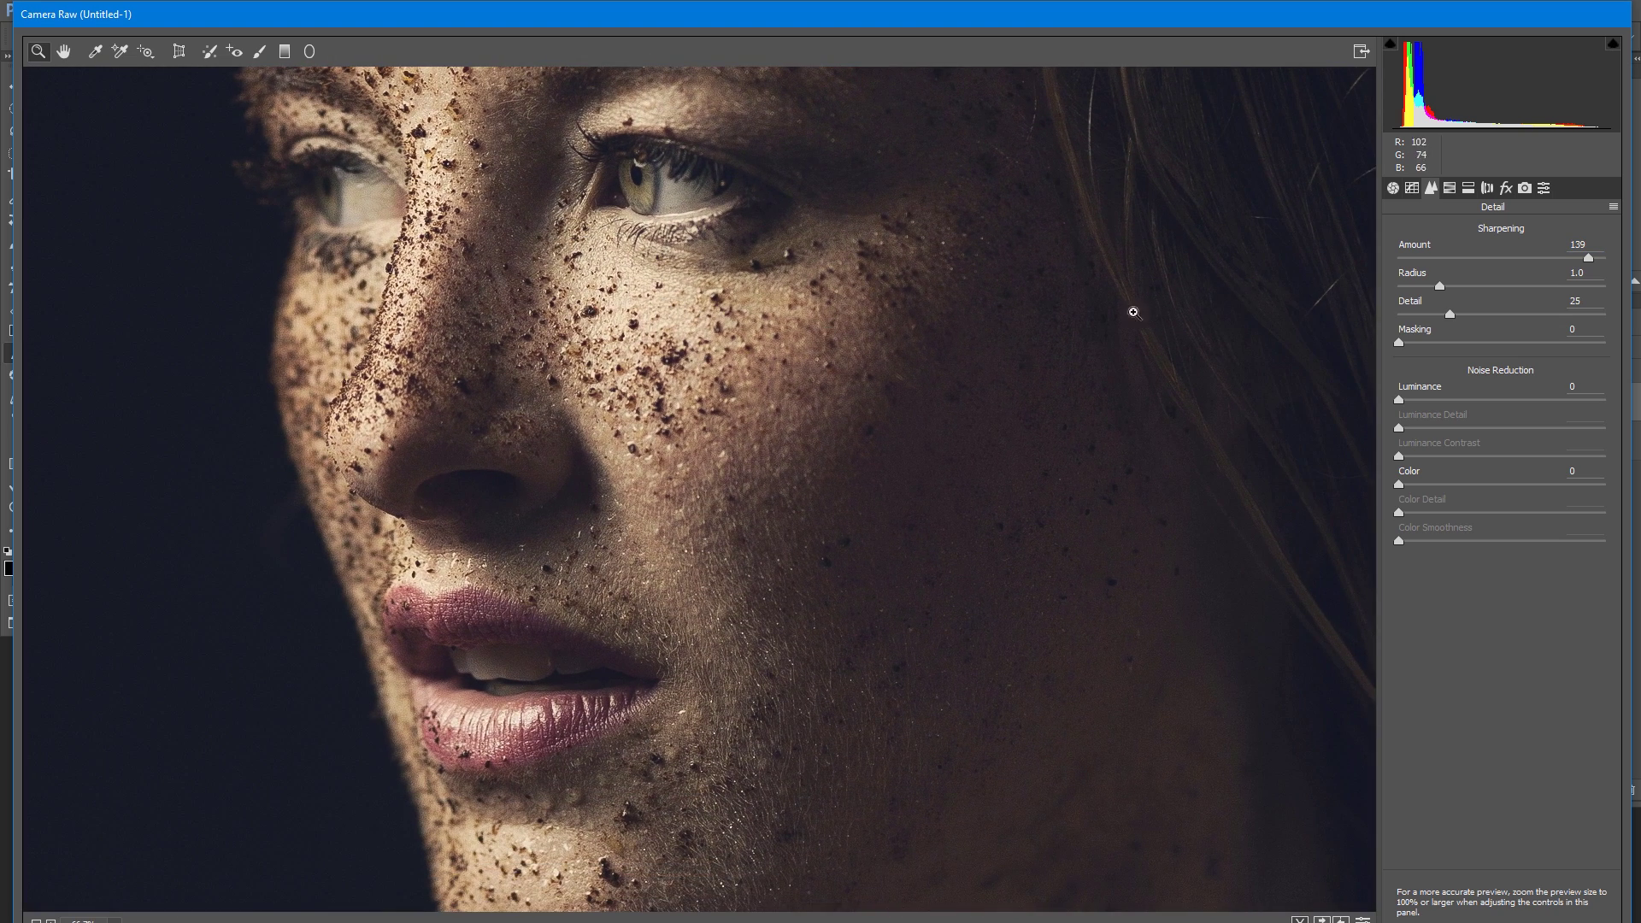
Step: Set the sharpening amount to 150, the radius to 3.0 and the detail to 100, and inspect the skin at 100% zoom
drag(1401, 258, 1620, 254)
drag(1451, 316, 1412, 313)
drag(1561, 313, 1592, 311)
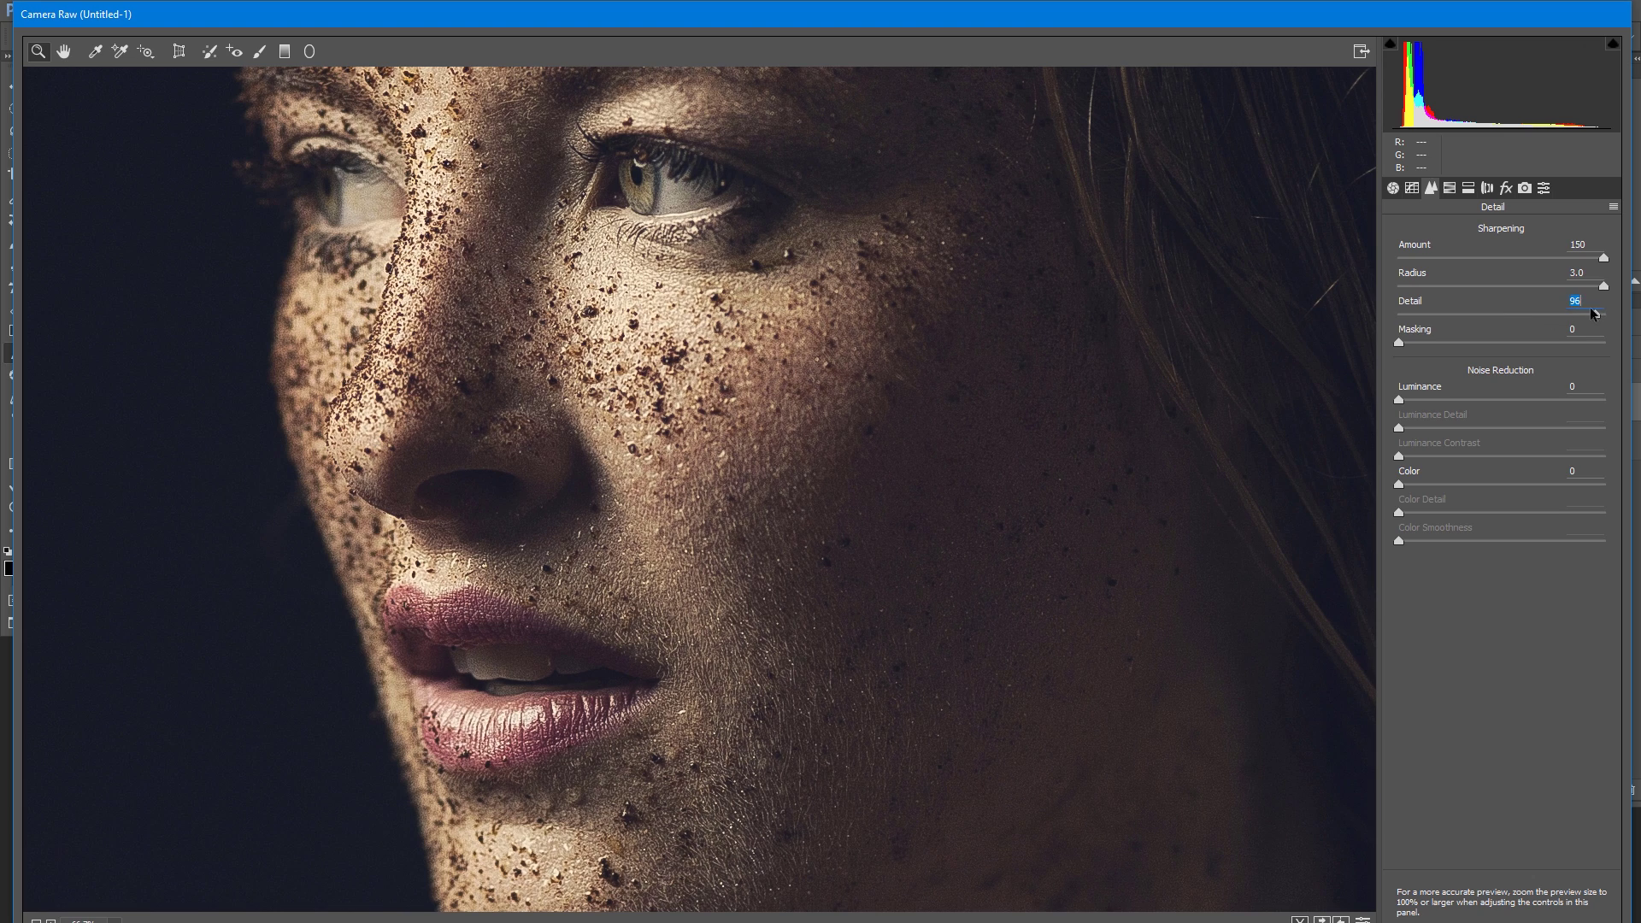
drag(1424, 316, 1622, 311)
key(space)
click(439, 318)
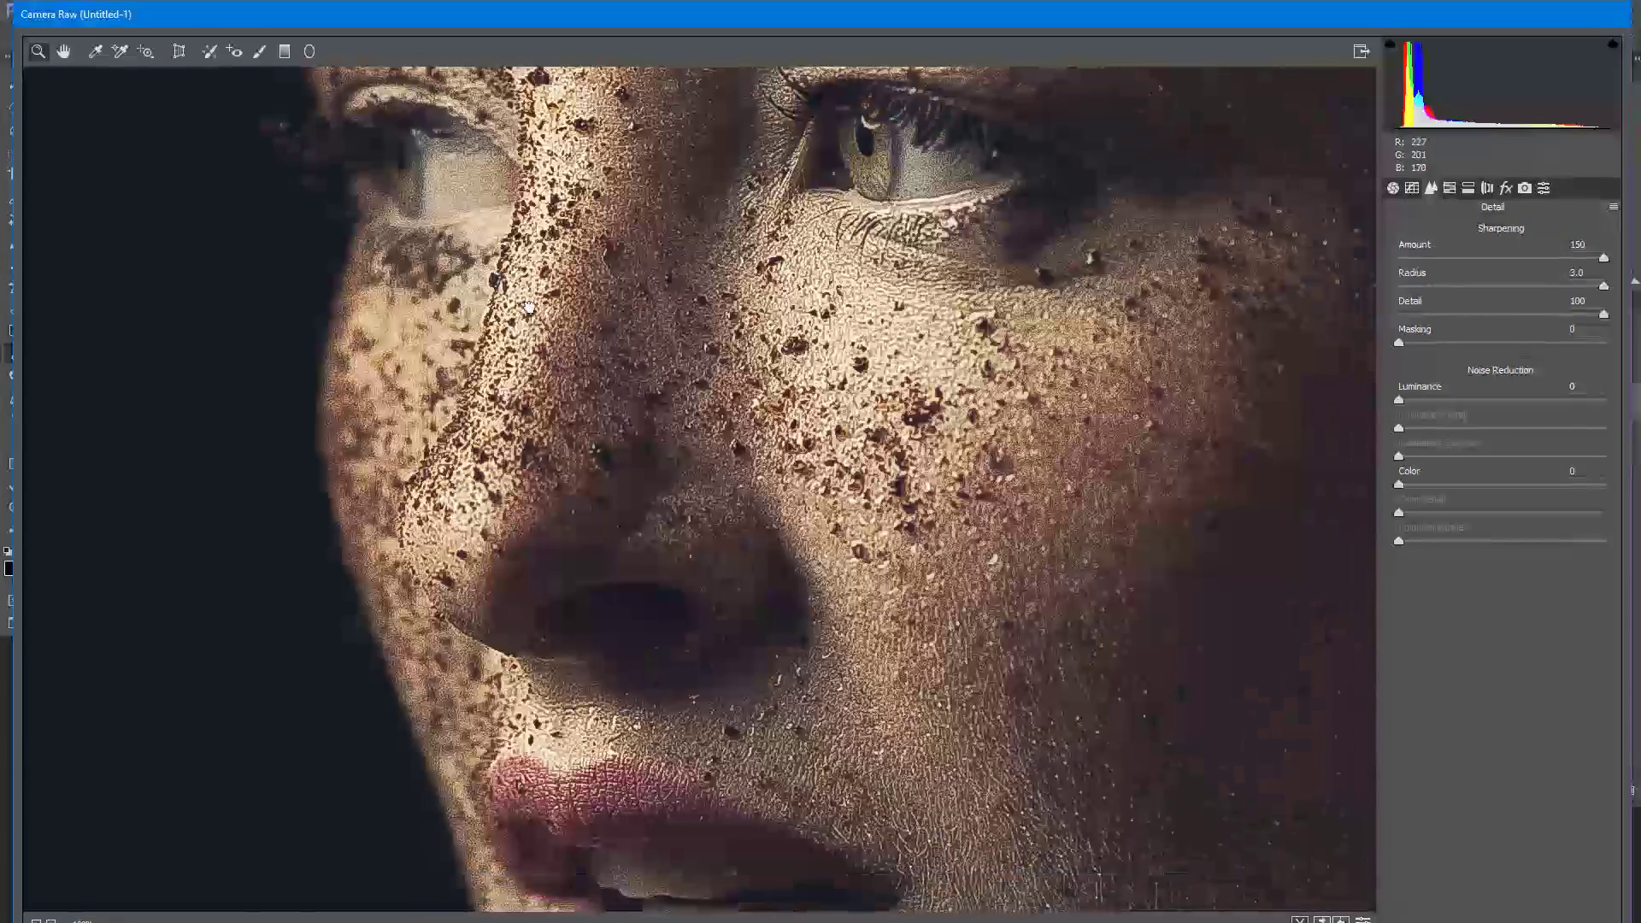
Step: Reduce the sharpening detail to 17 and set the masking to 31 while viewing the black-and-white mask
drag(1503, 317, 1347, 333)
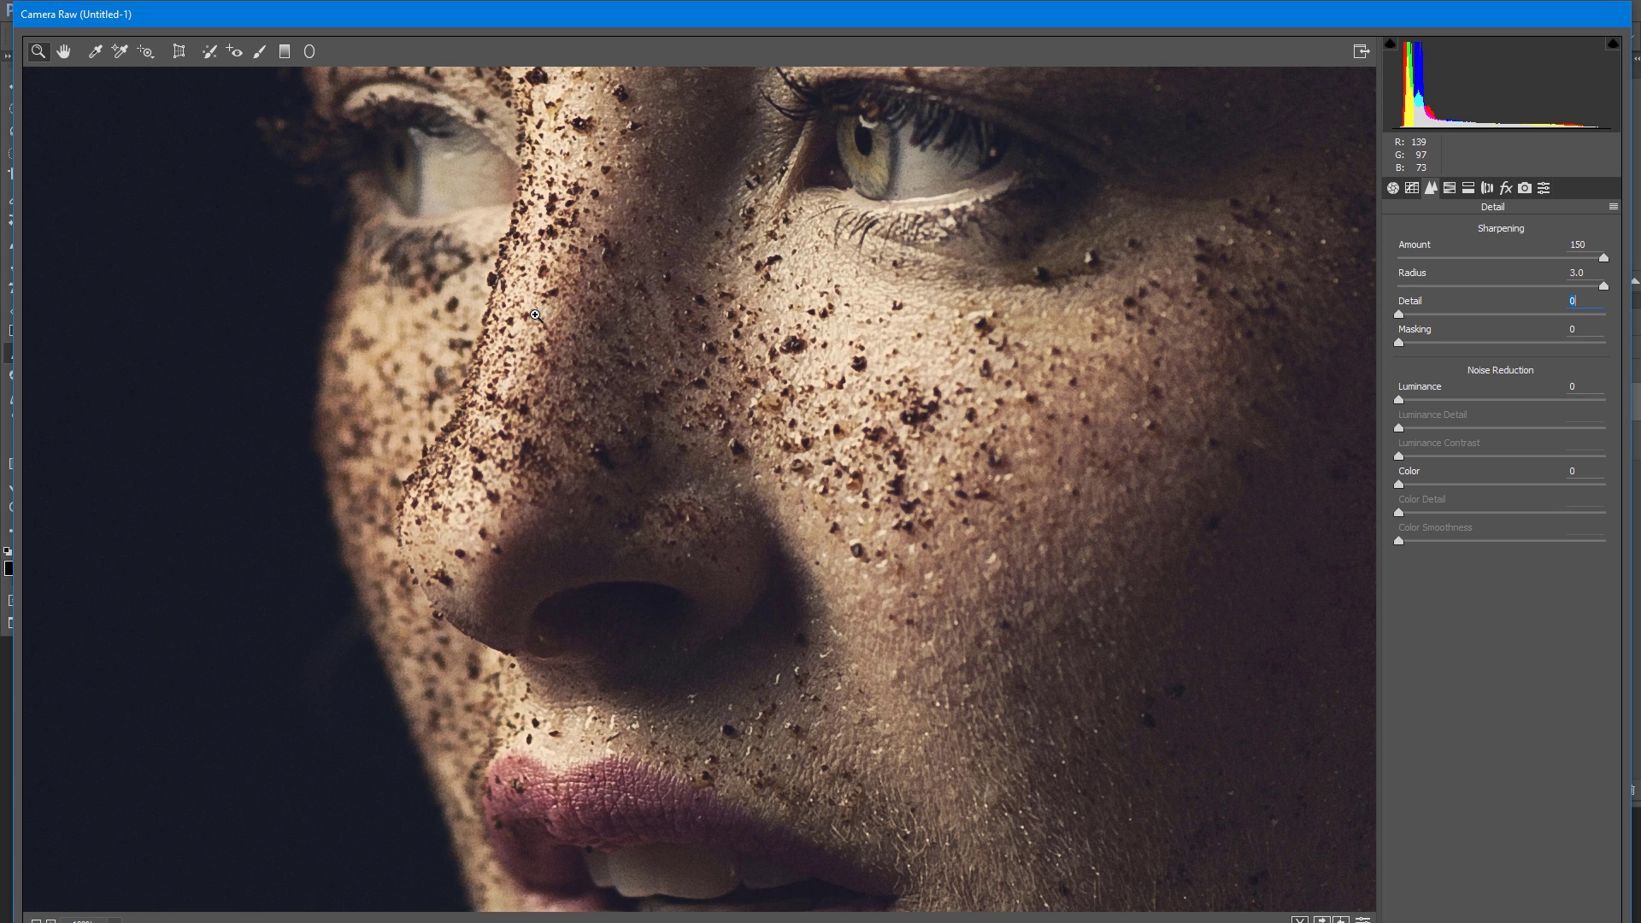
drag(1431, 315, 1434, 315)
drag(1400, 343, 1452, 335)
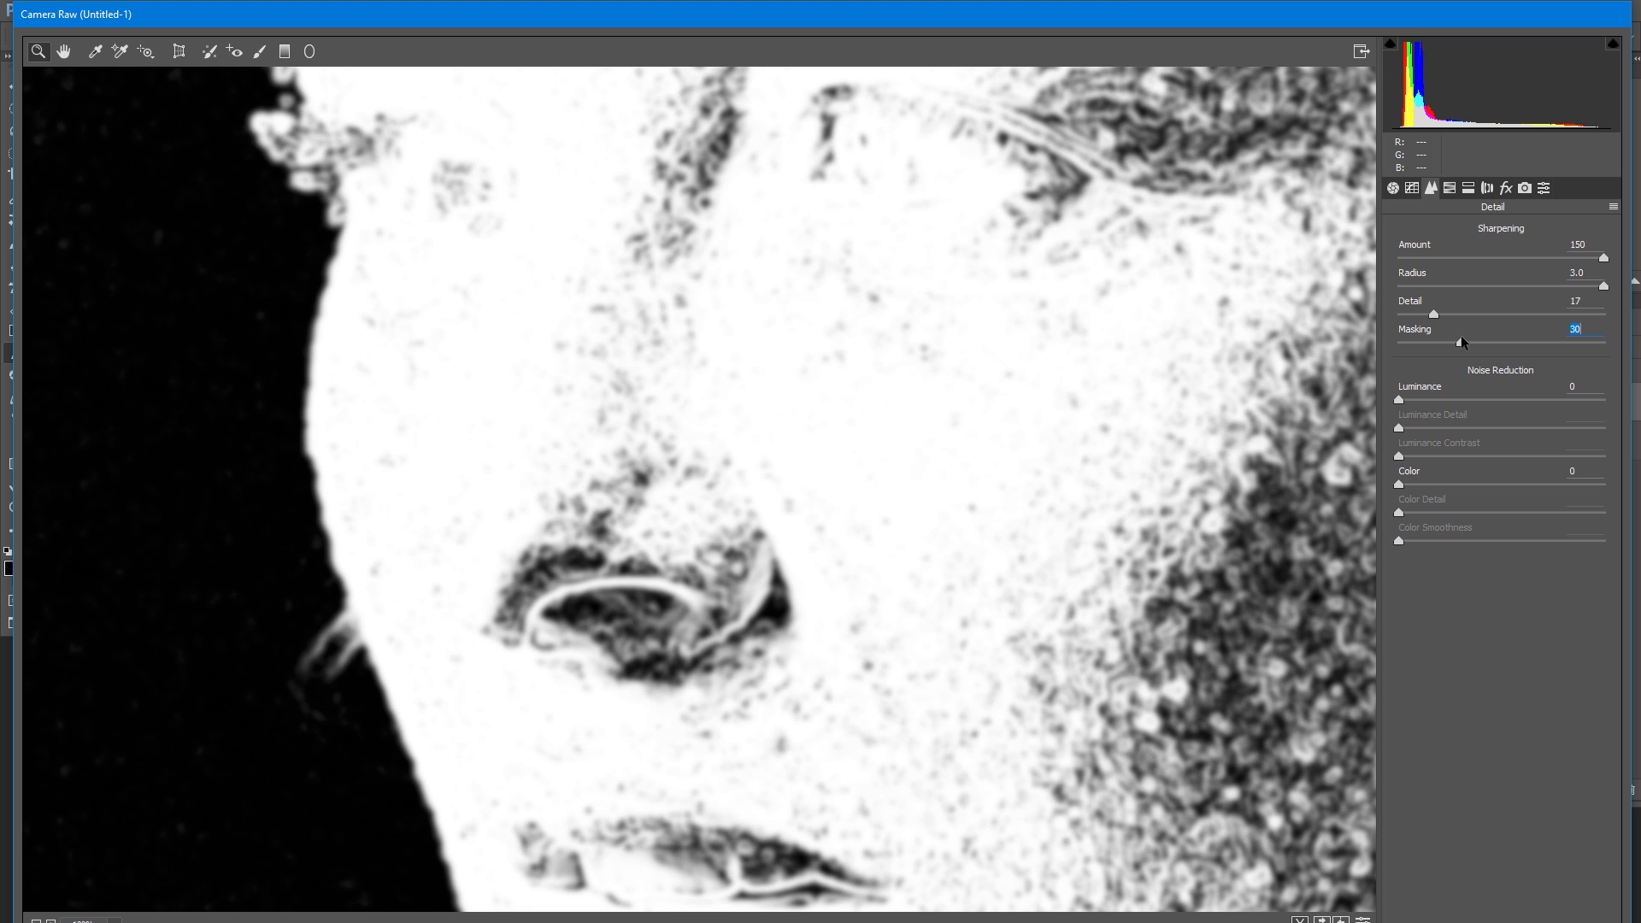
drag(1462, 343, 1463, 335)
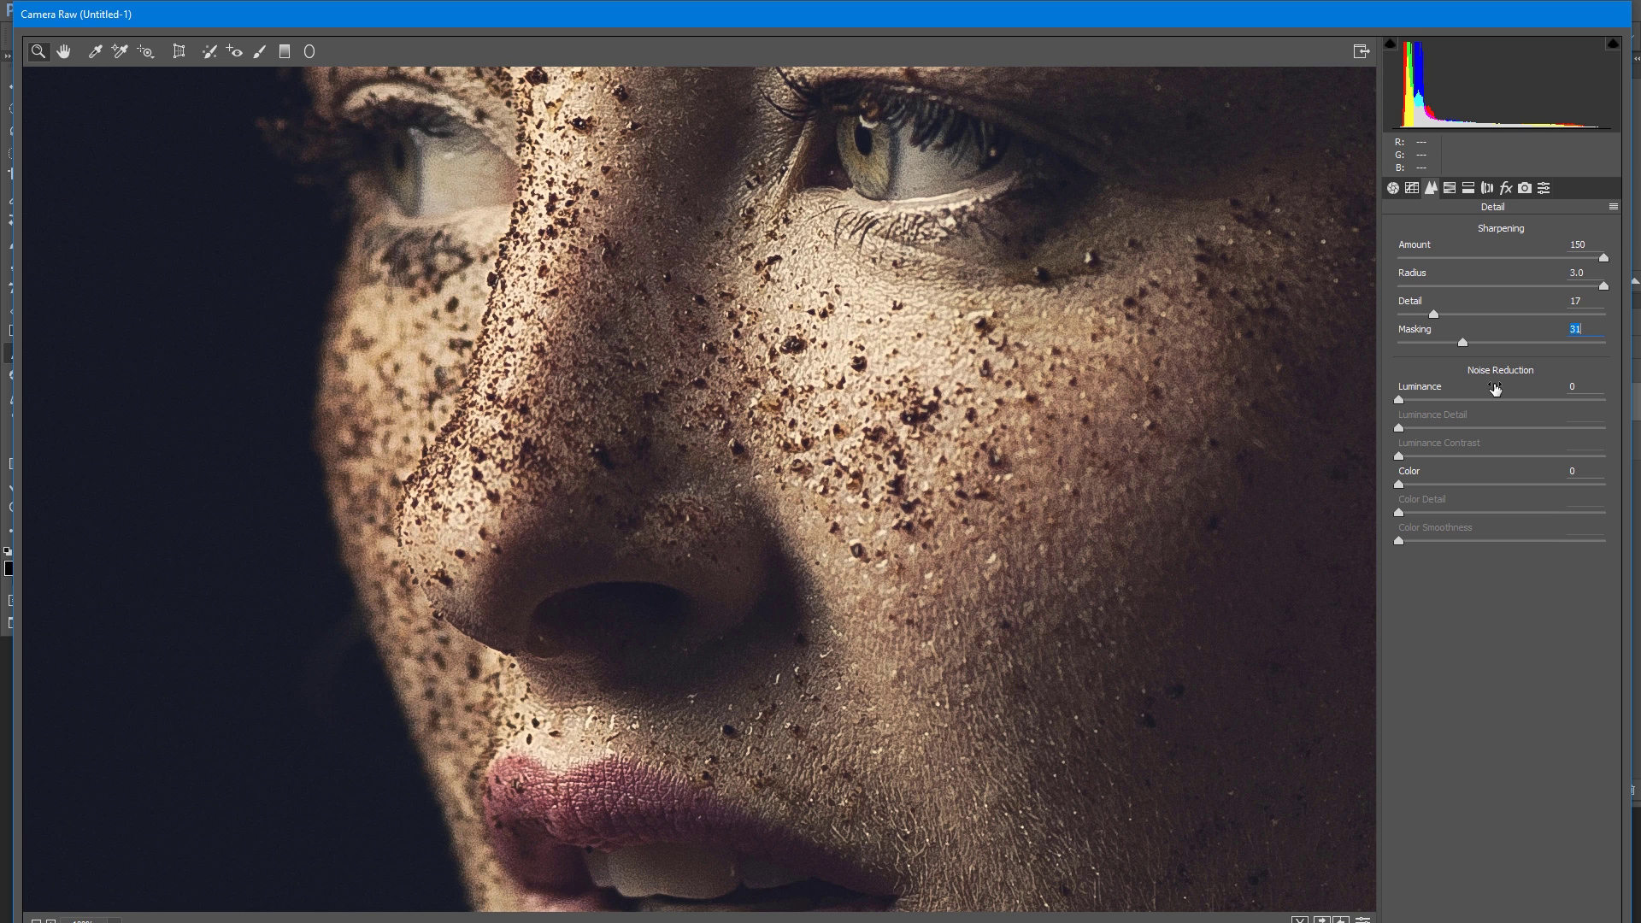
Step: Compare the freckled face with the Camera Raw sharpening preview switched off and on
key(p)
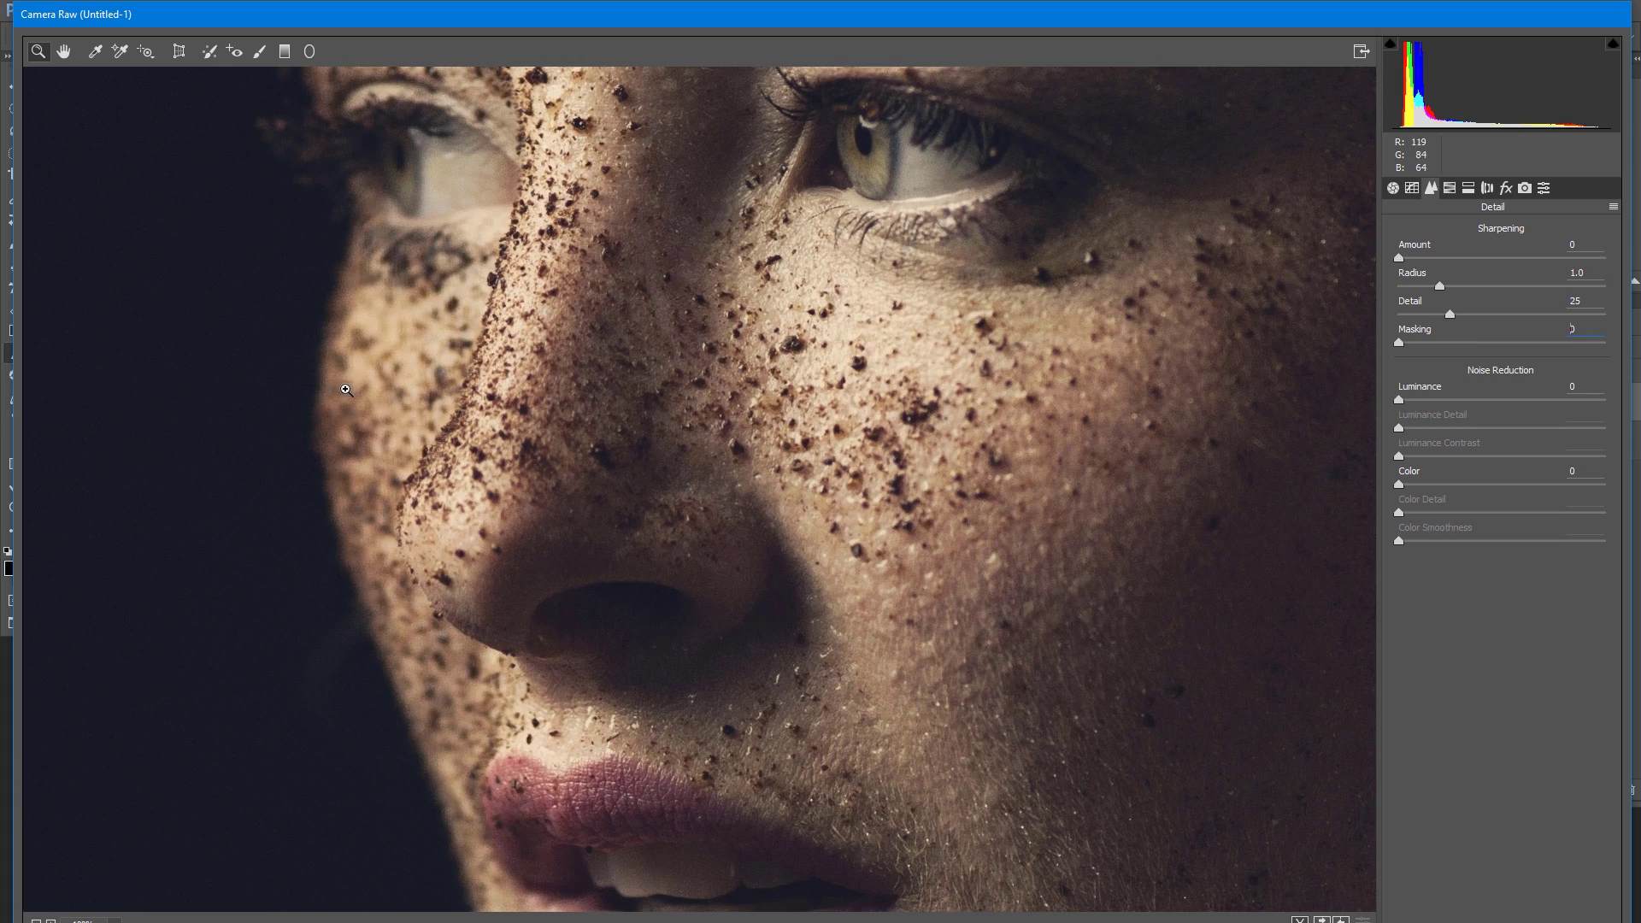
key(p)
key(p)
key(p)
key(p)
key(p)
key(p)
key(p)
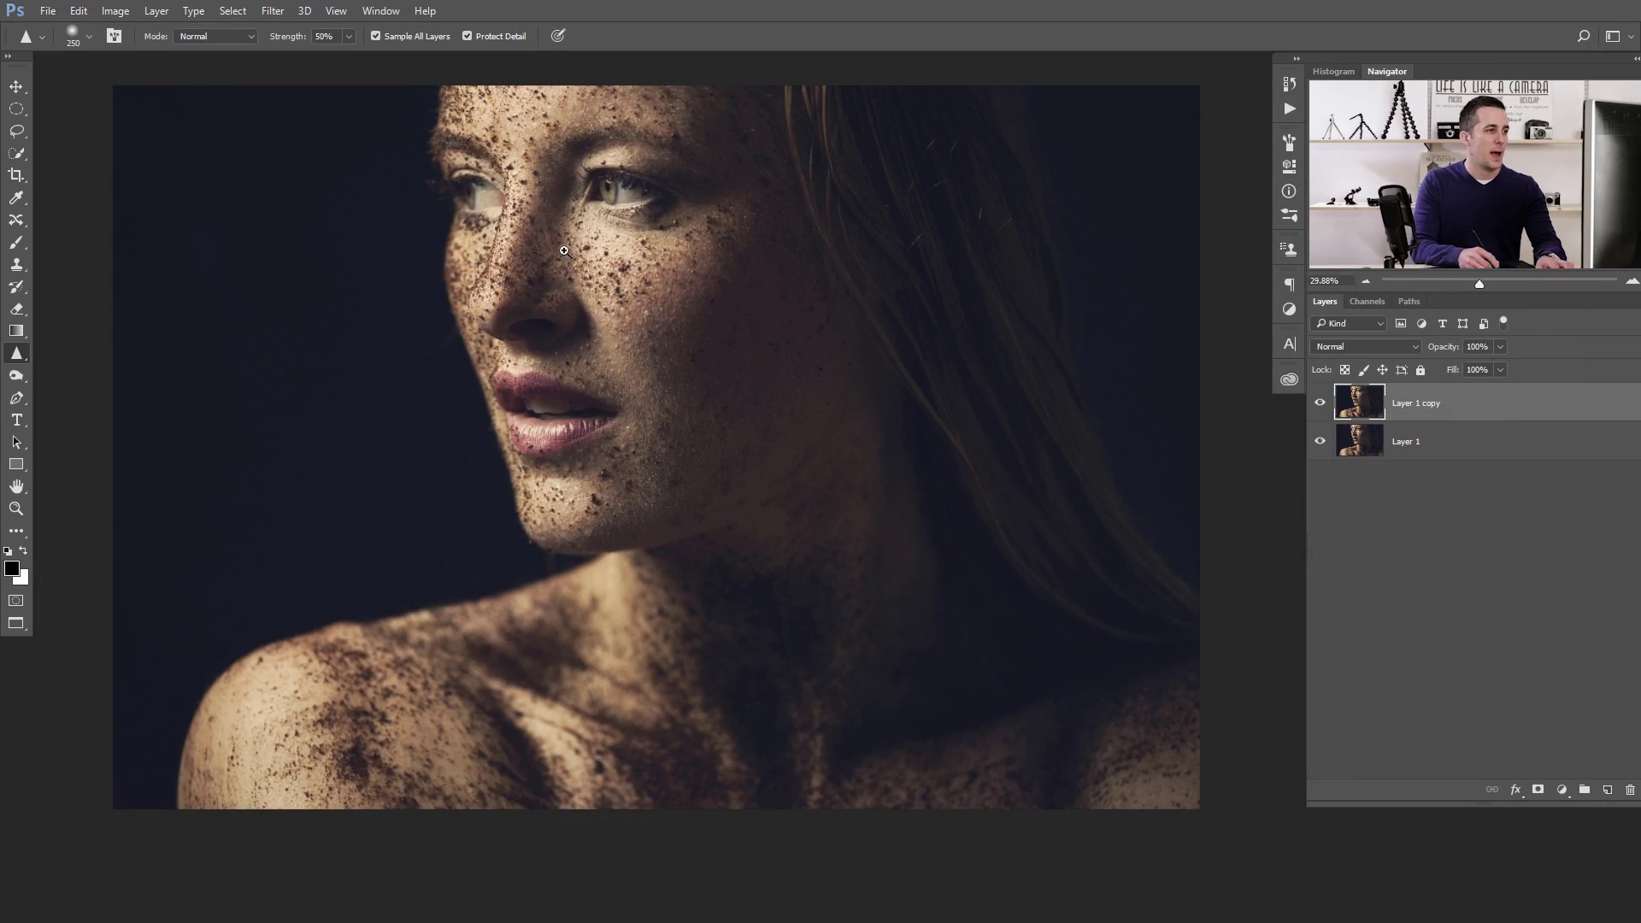
Step: Compare the woman's face up close with Layer 1 copy hidden and shown
drag(564, 250, 791, 370)
click(1321, 404)
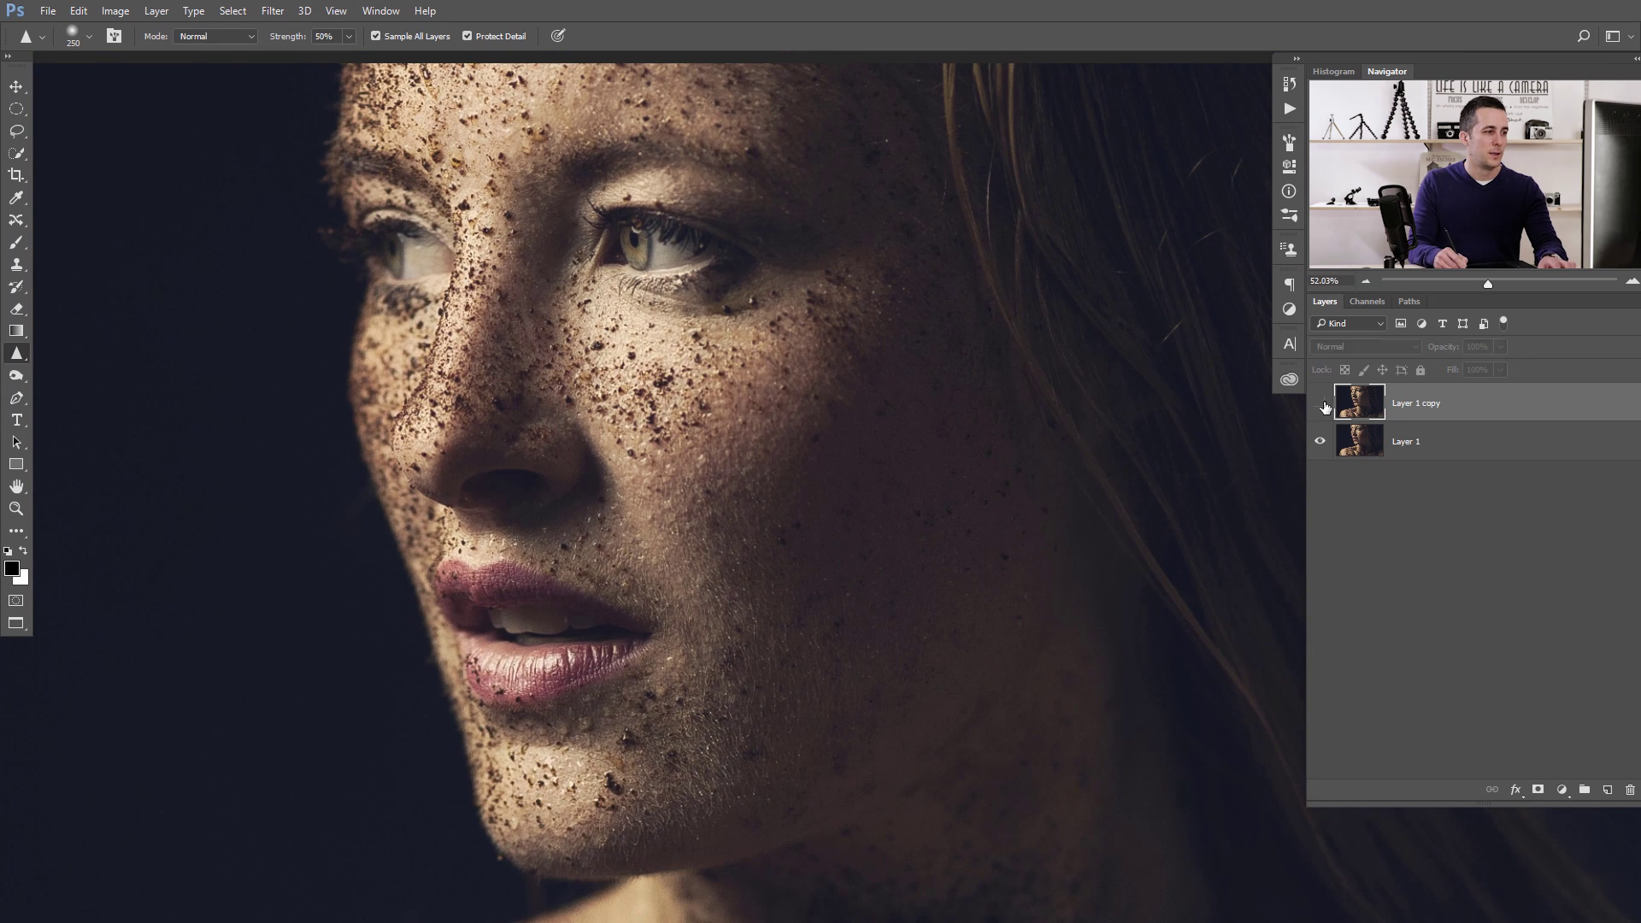
click(1321, 405)
click(1320, 404)
click(1319, 404)
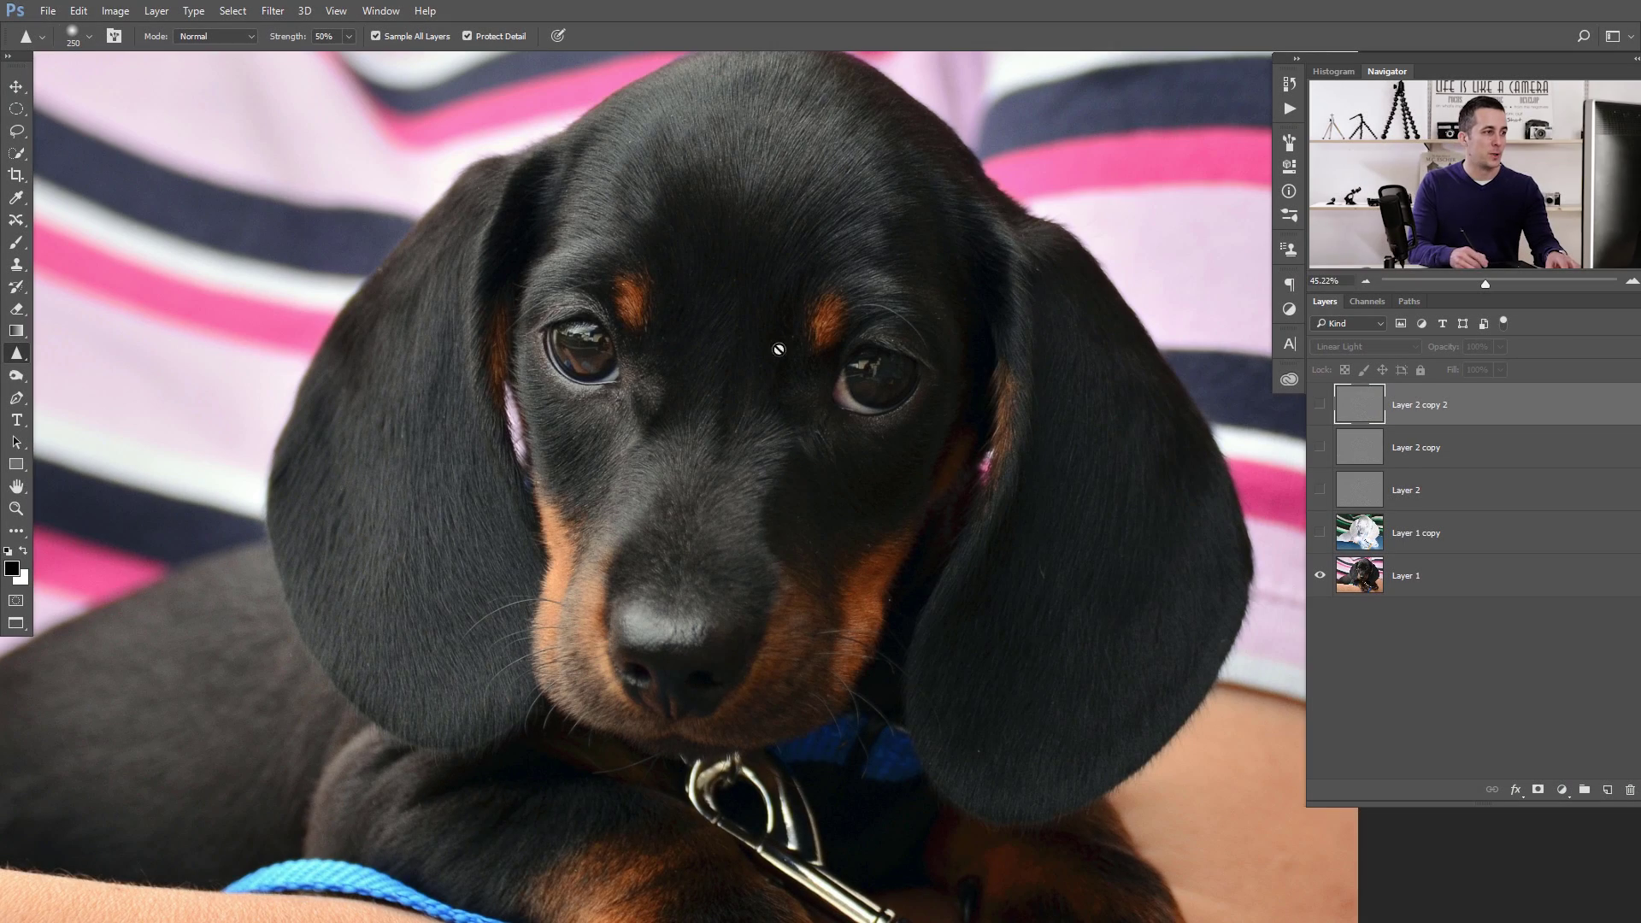
Step: Show Layer 2 copy 2 on the puppy photo and add a layer mask inverted to black
click(1321, 405)
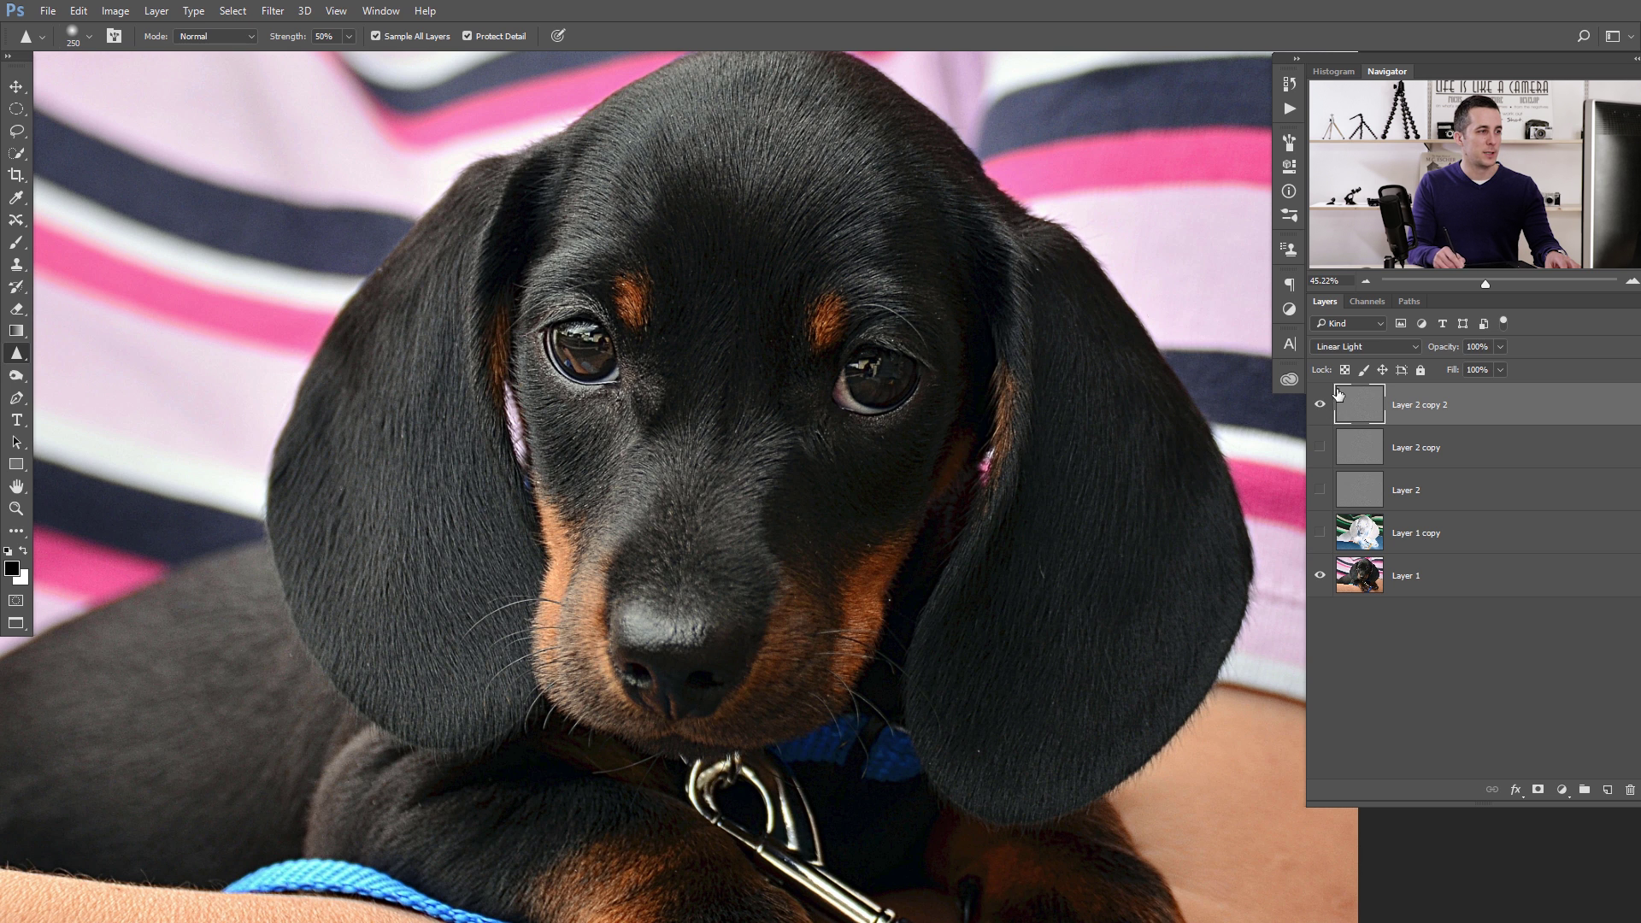
click(1538, 788)
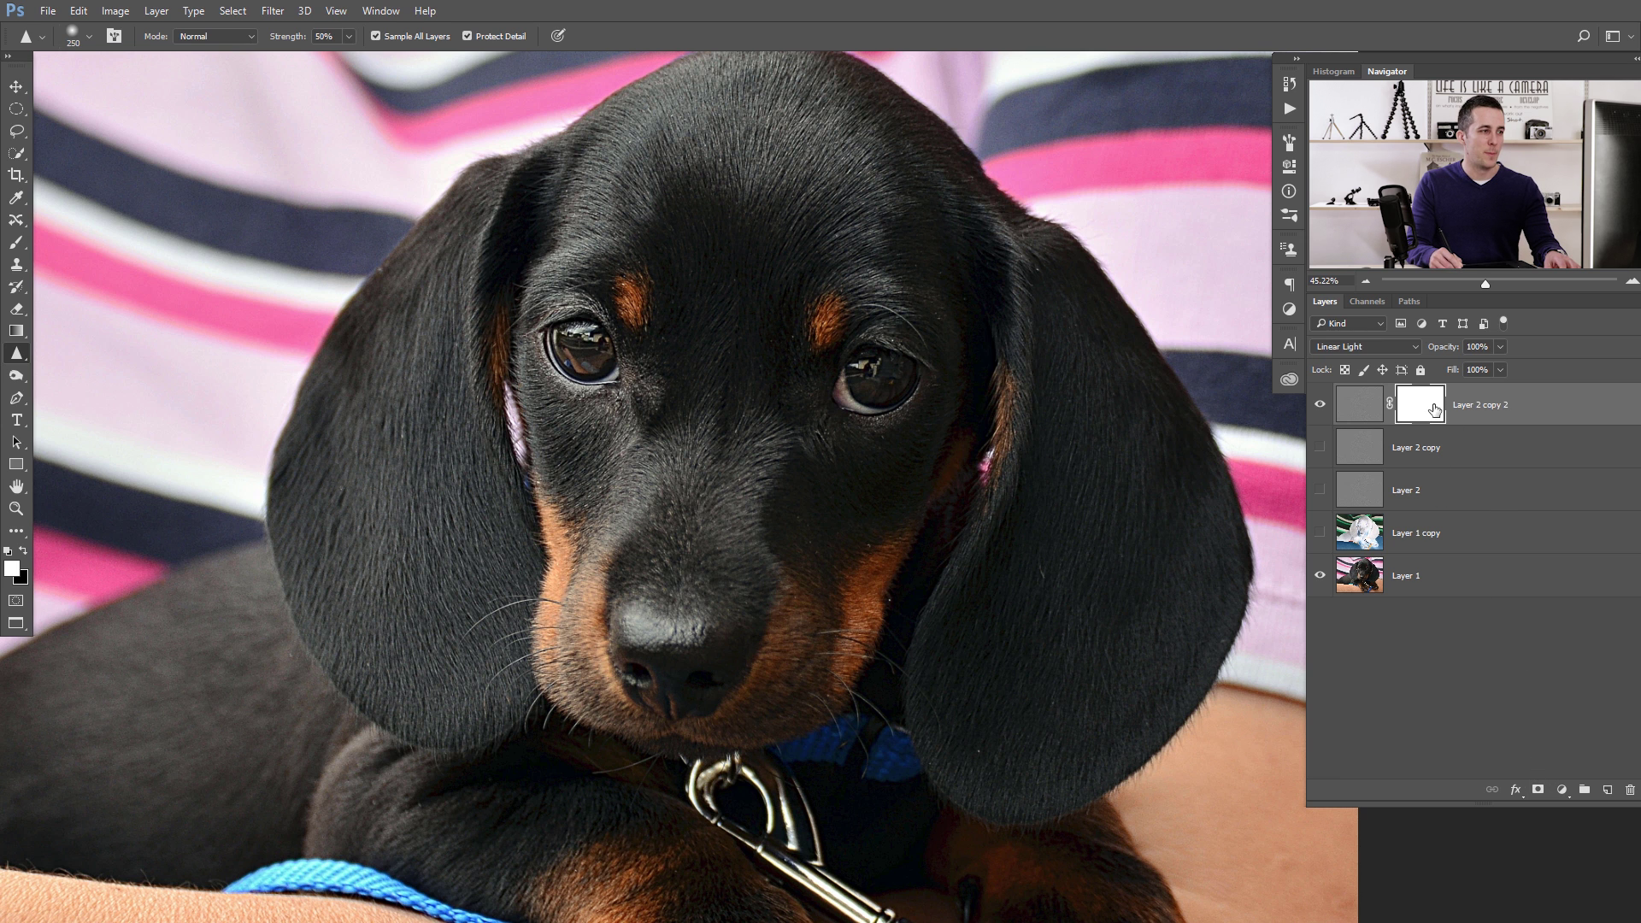
key(ctrl+i)
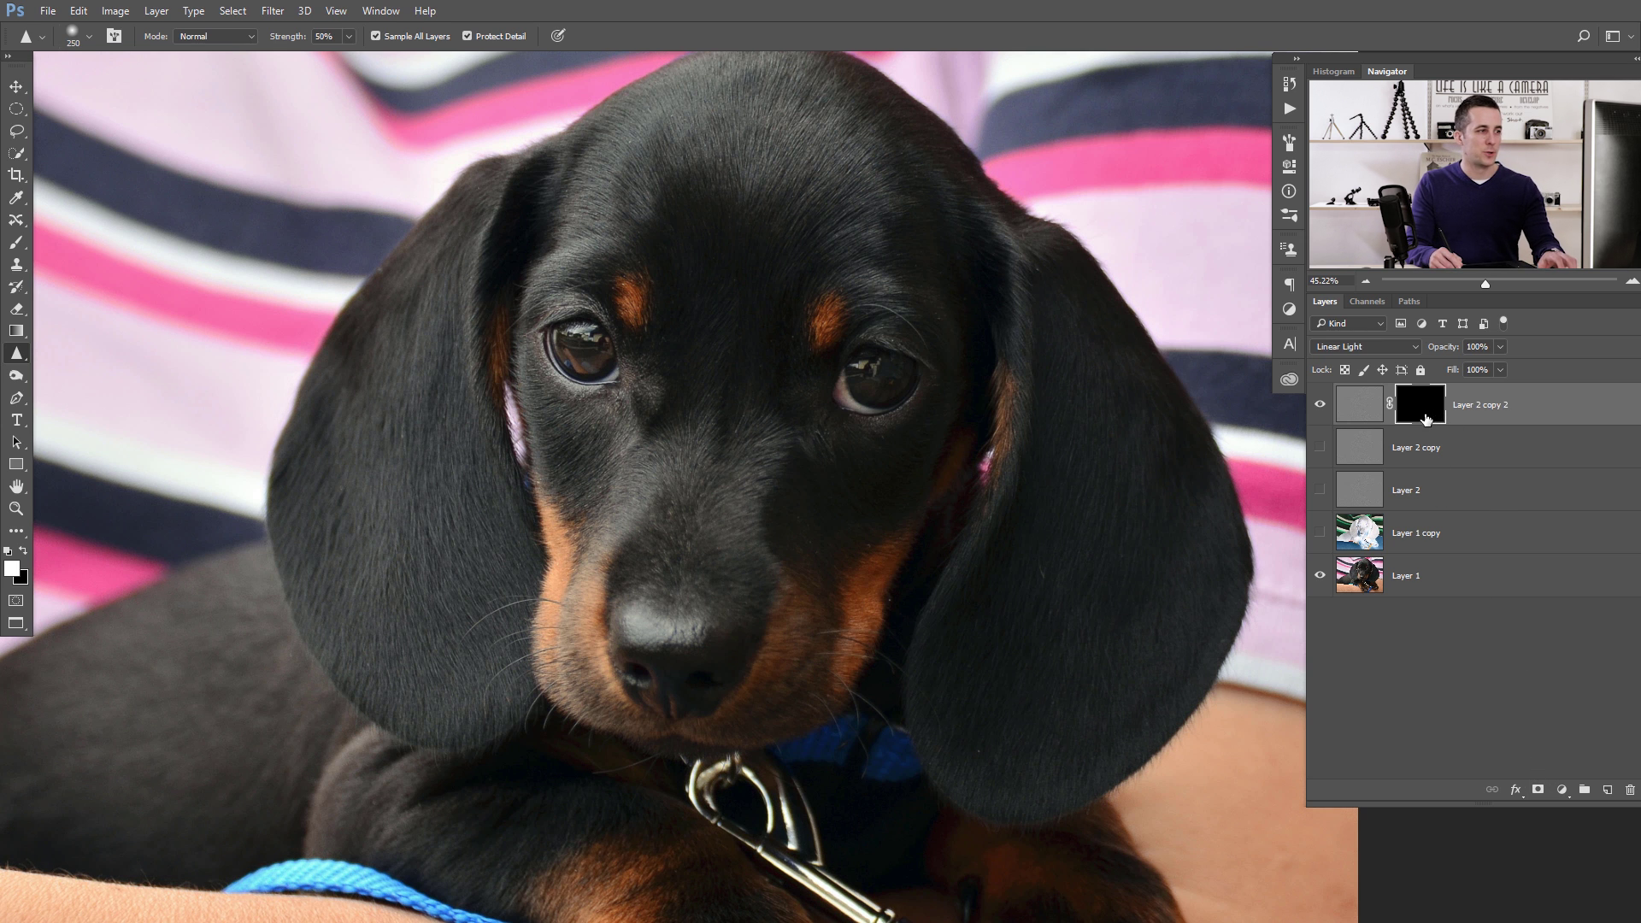
Step: Paint the mask white over the puppy's eyes, nose and collar clasp with a soft 150 px brush at 50% opacity, and lower the brush opacity to 10%
key(b)
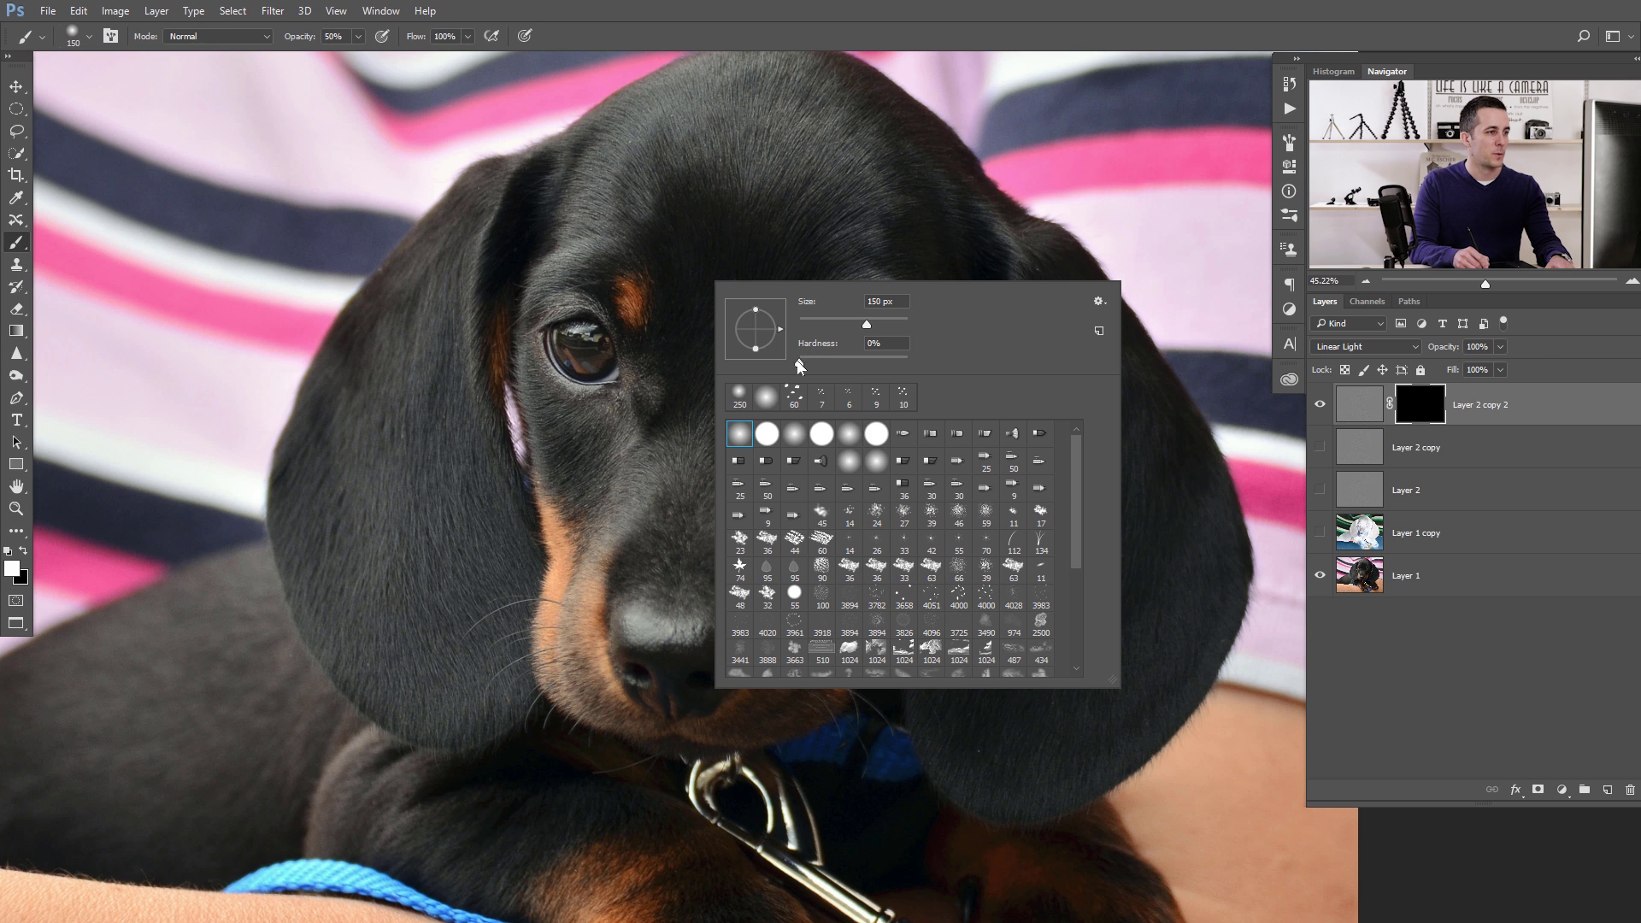
click(605, 350)
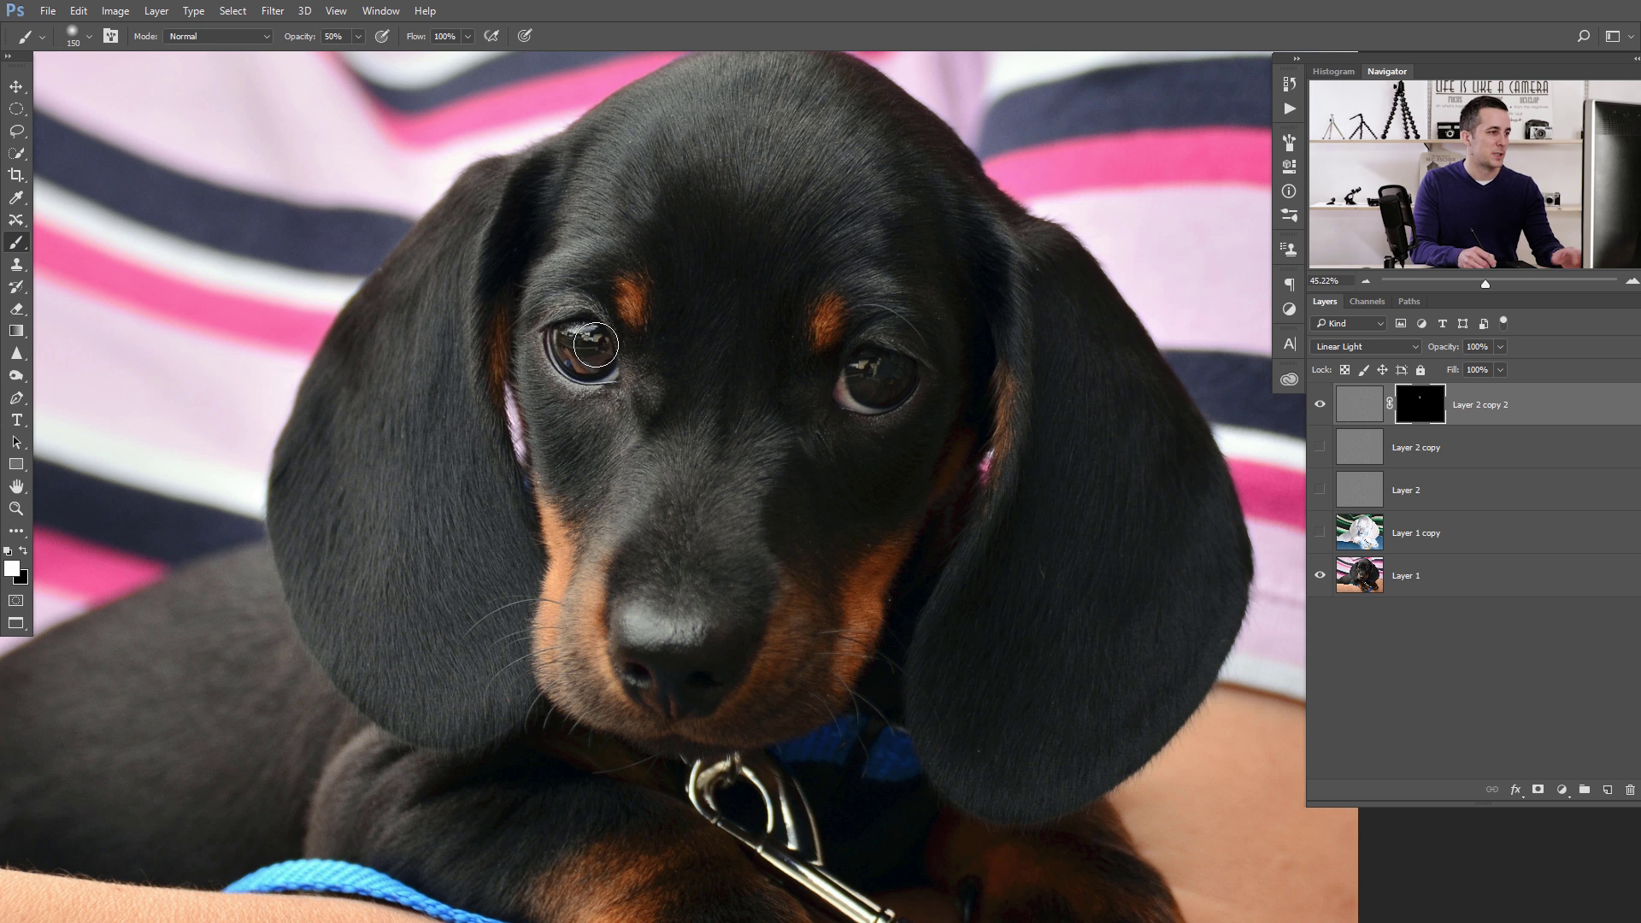
mouse_move(607, 322)
mouse_down()
mouse_move(553, 346)
mouse_move(607, 358)
mouse_move(584, 332)
mouse_up()
drag(872, 363, 901, 359)
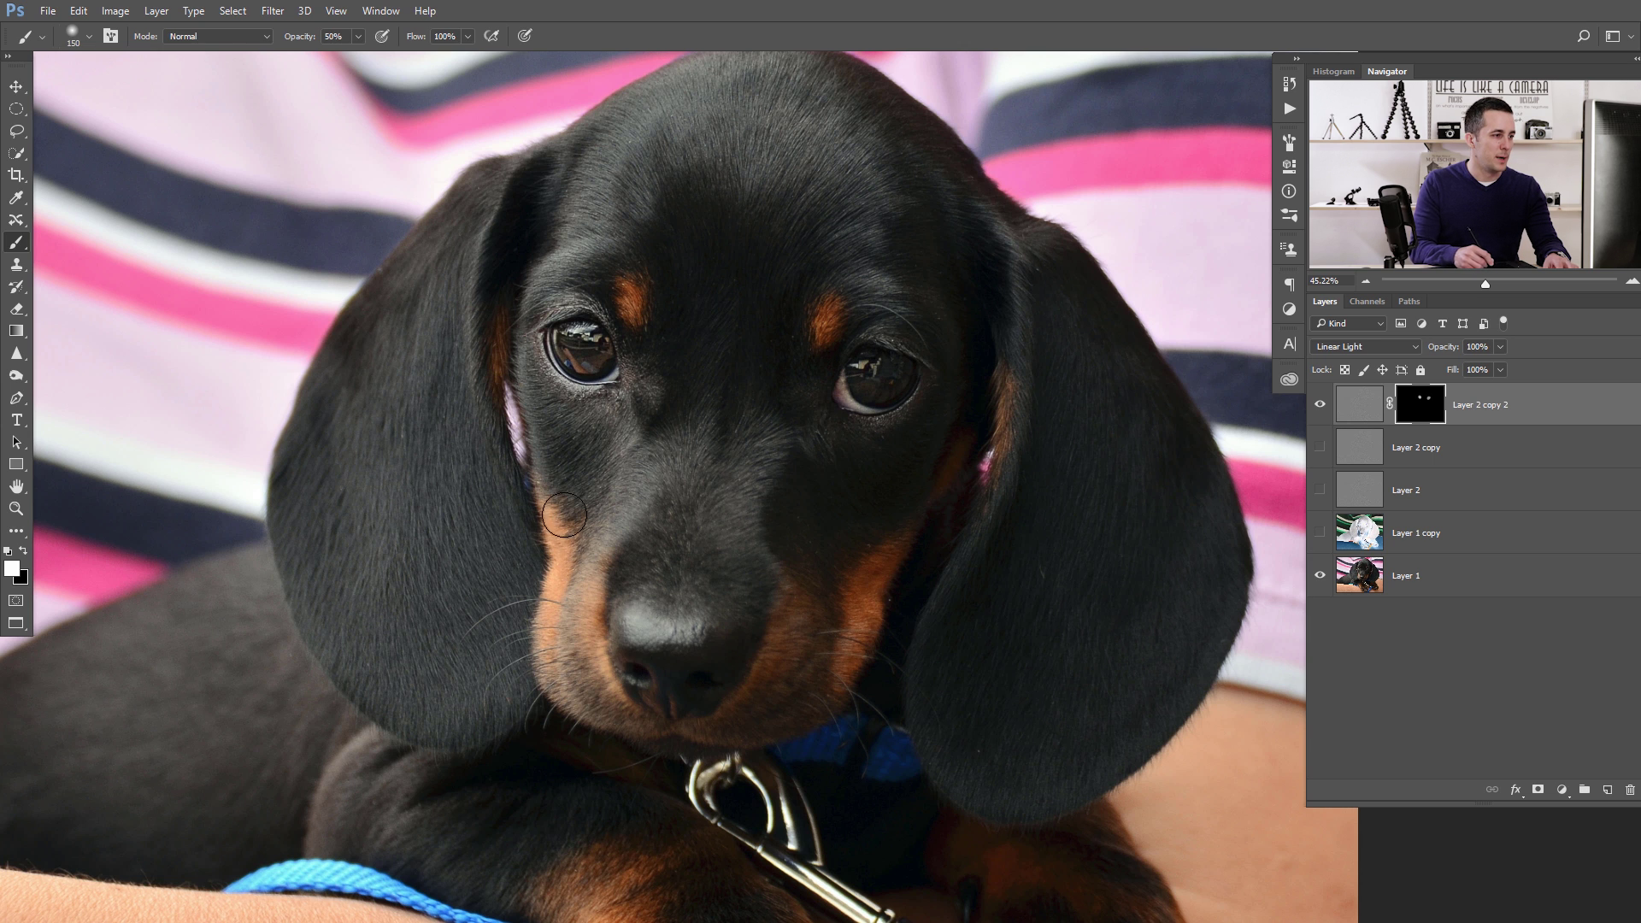
mouse_move(648, 630)
mouse_down()
mouse_move(706, 628)
mouse_move(651, 737)
mouse_move(731, 633)
mouse_up()
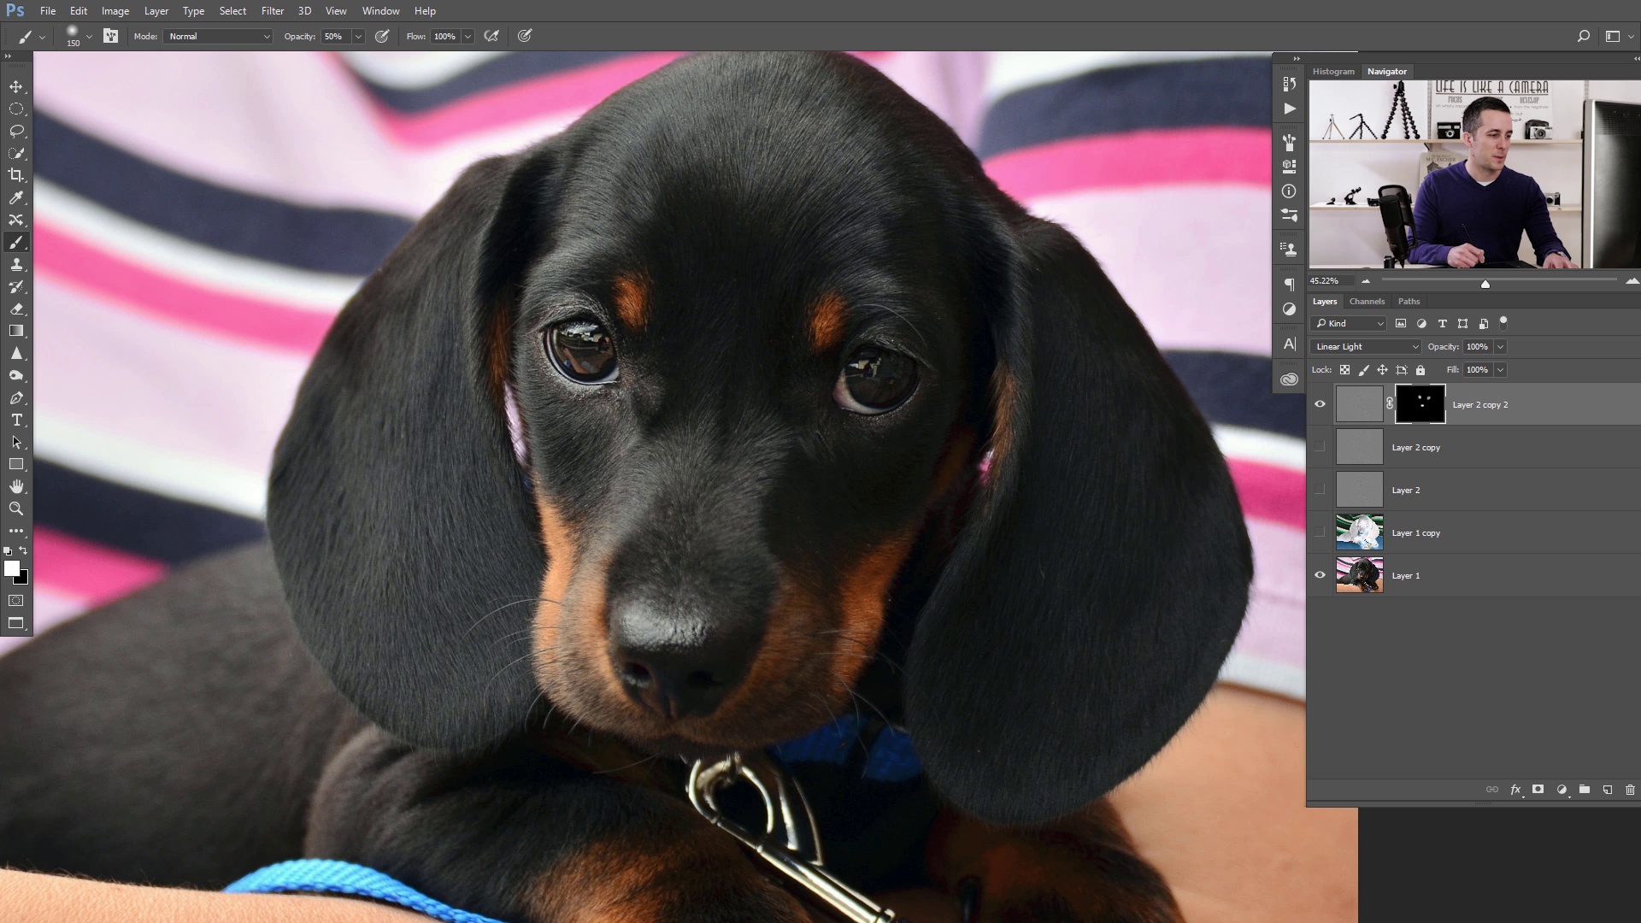
mouse_move(748, 905)
mouse_down()
mouse_move(742, 578)
mouse_move(714, 427)
mouse_up()
mouse_move(734, 634)
mouse_down()
mouse_move(800, 568)
mouse_move(1083, 530)
mouse_move(1090, 589)
mouse_move(999, 549)
mouse_move(957, 563)
mouse_up()
scroll(684, 419, up, 6)
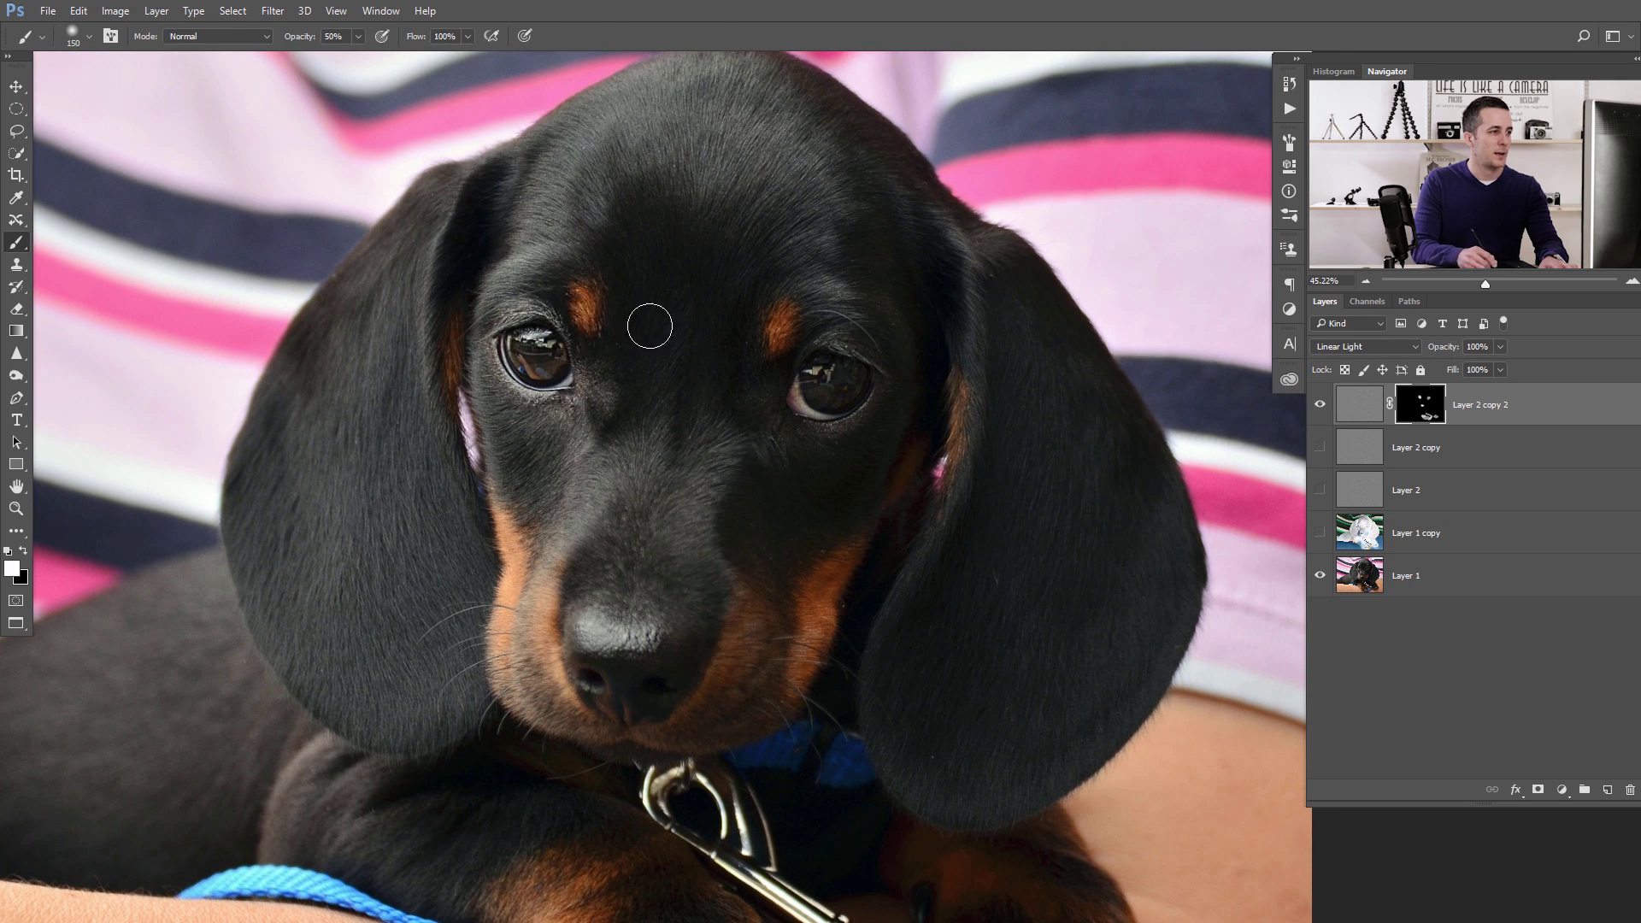
key(1)
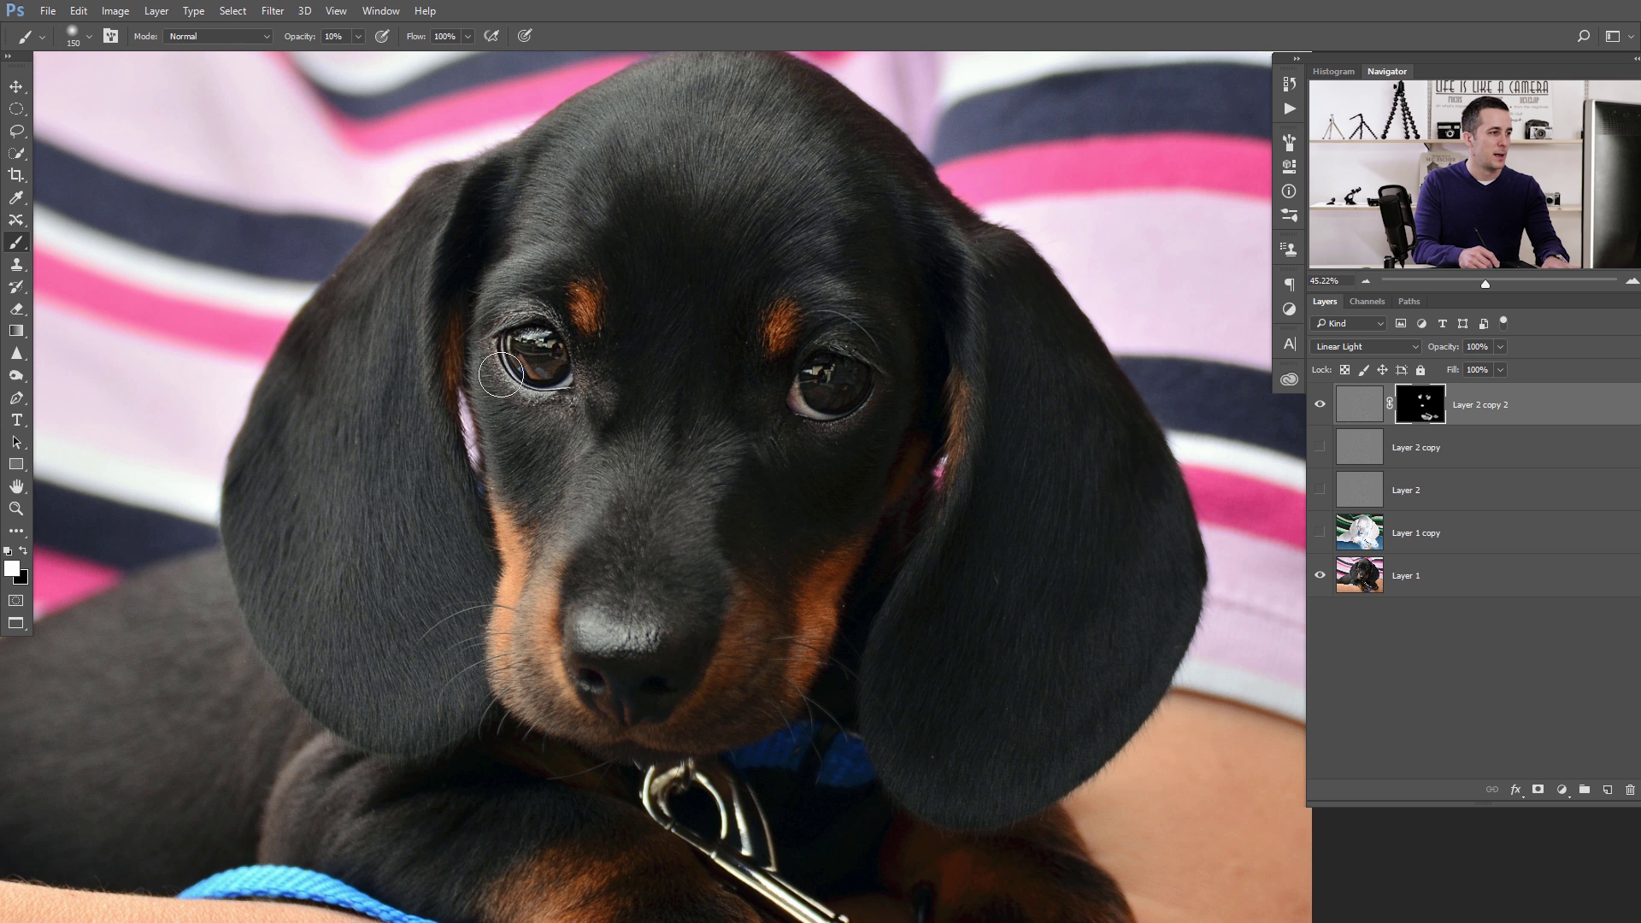
Step: Compare the selective sharpening on the puppy with Layer 2 copy 2 hidden and shown
click(1319, 404)
click(1319, 406)
click(1319, 407)
click(1319, 407)
scroll(696, 454, down, 1)
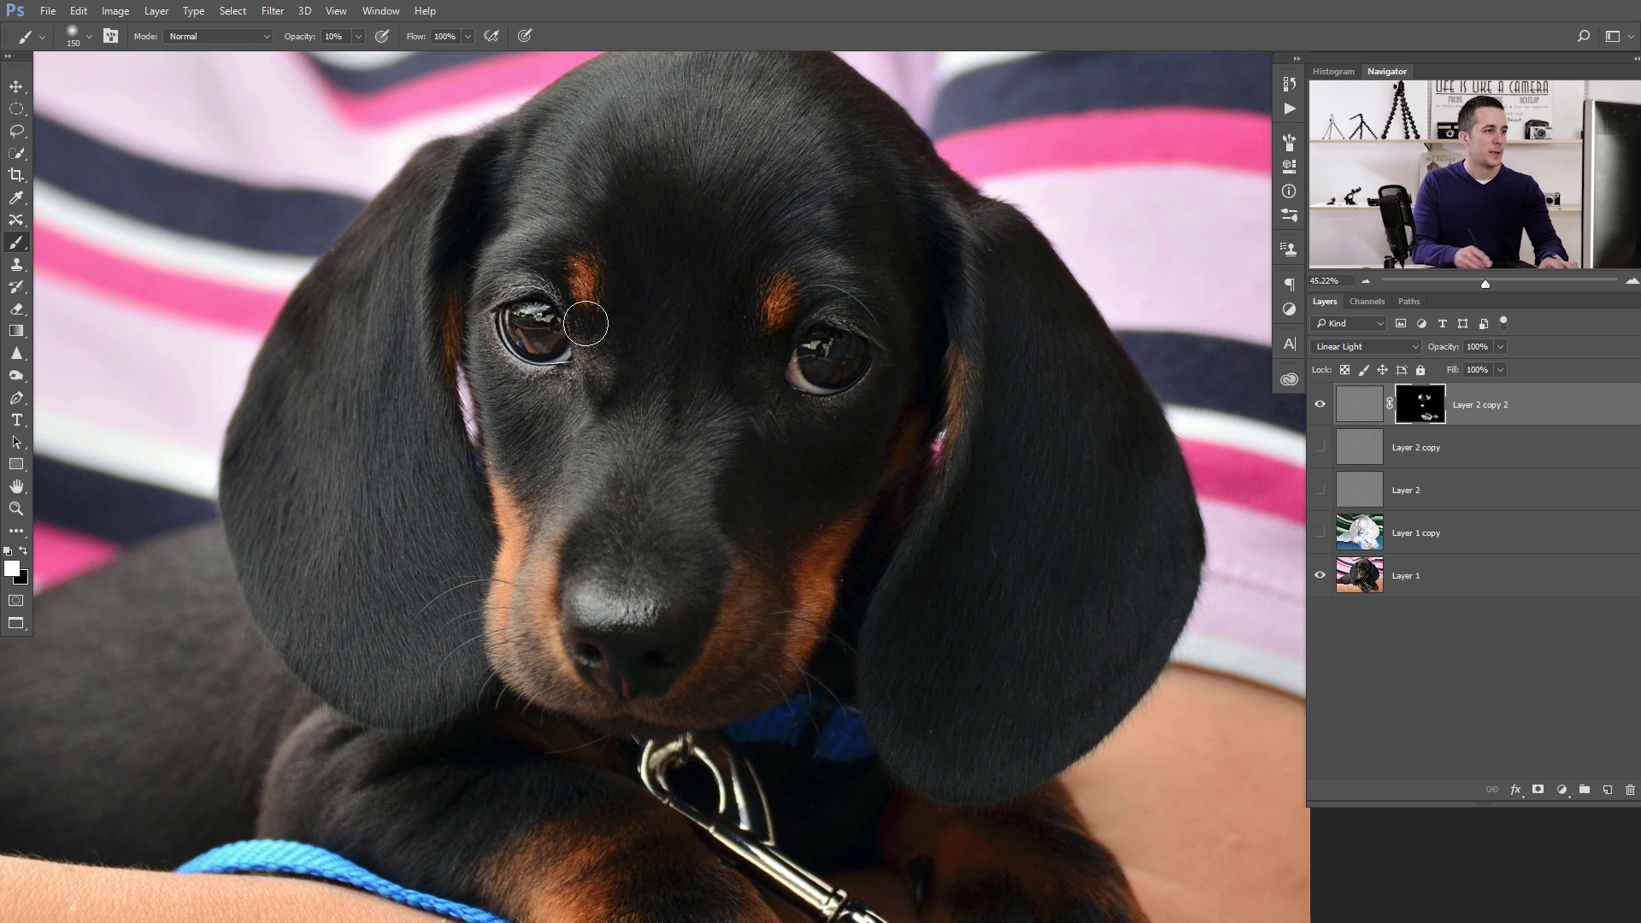
click(1321, 407)
click(1321, 407)
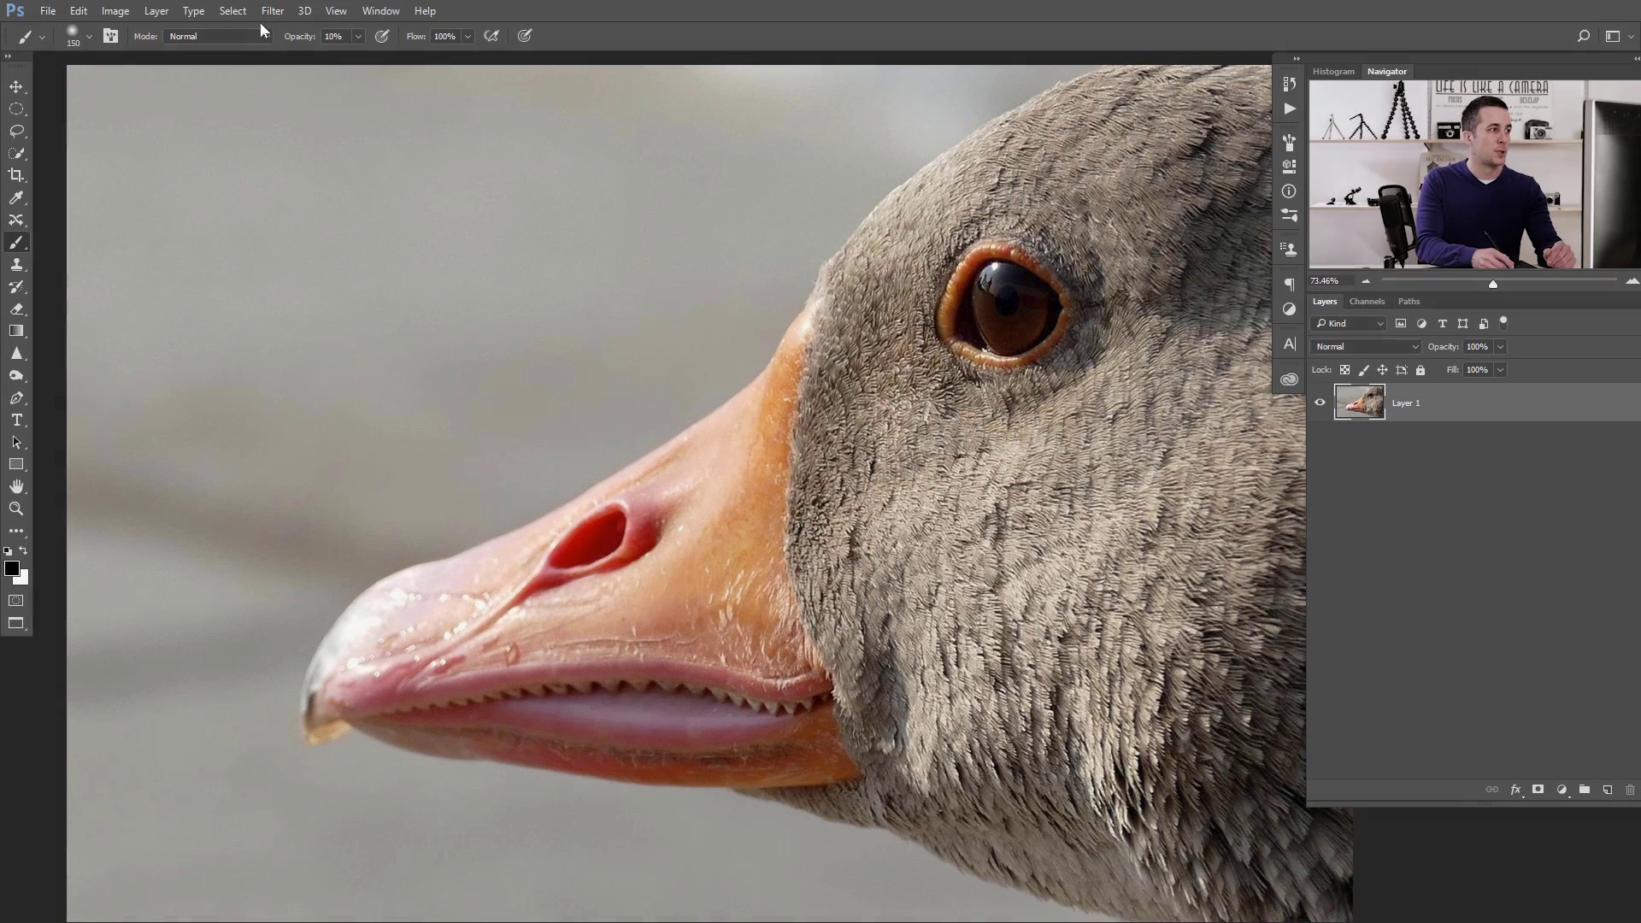
Step: Open the Topaz Detail 3 filter on the goose photo's Layer 1
drag(920, 346, 887, 322)
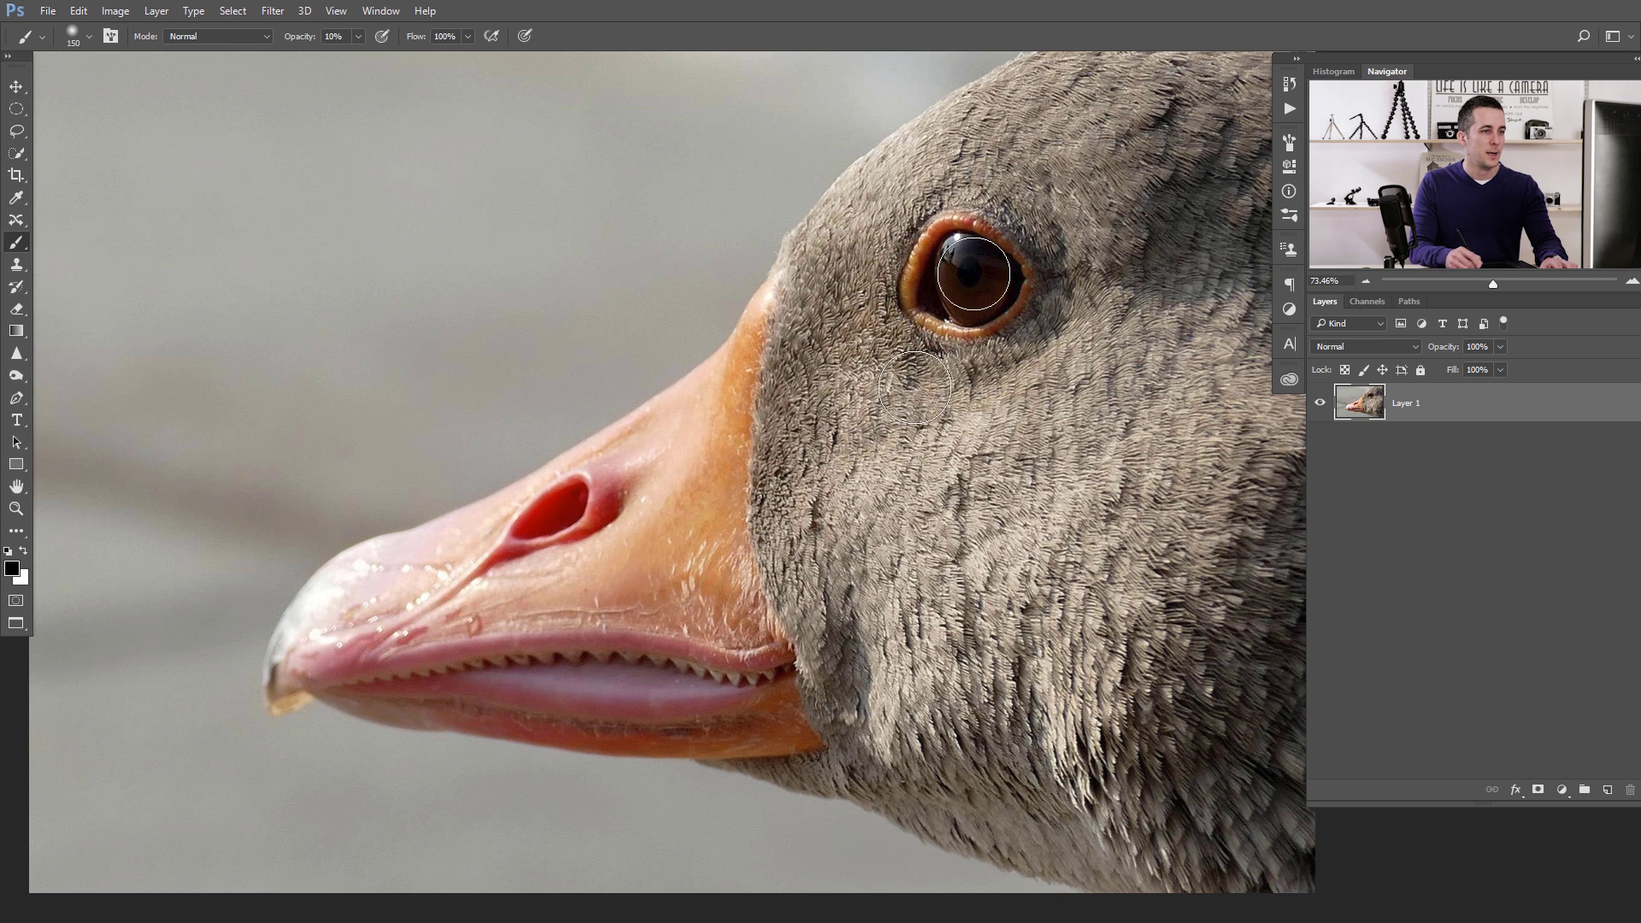
click(271, 11)
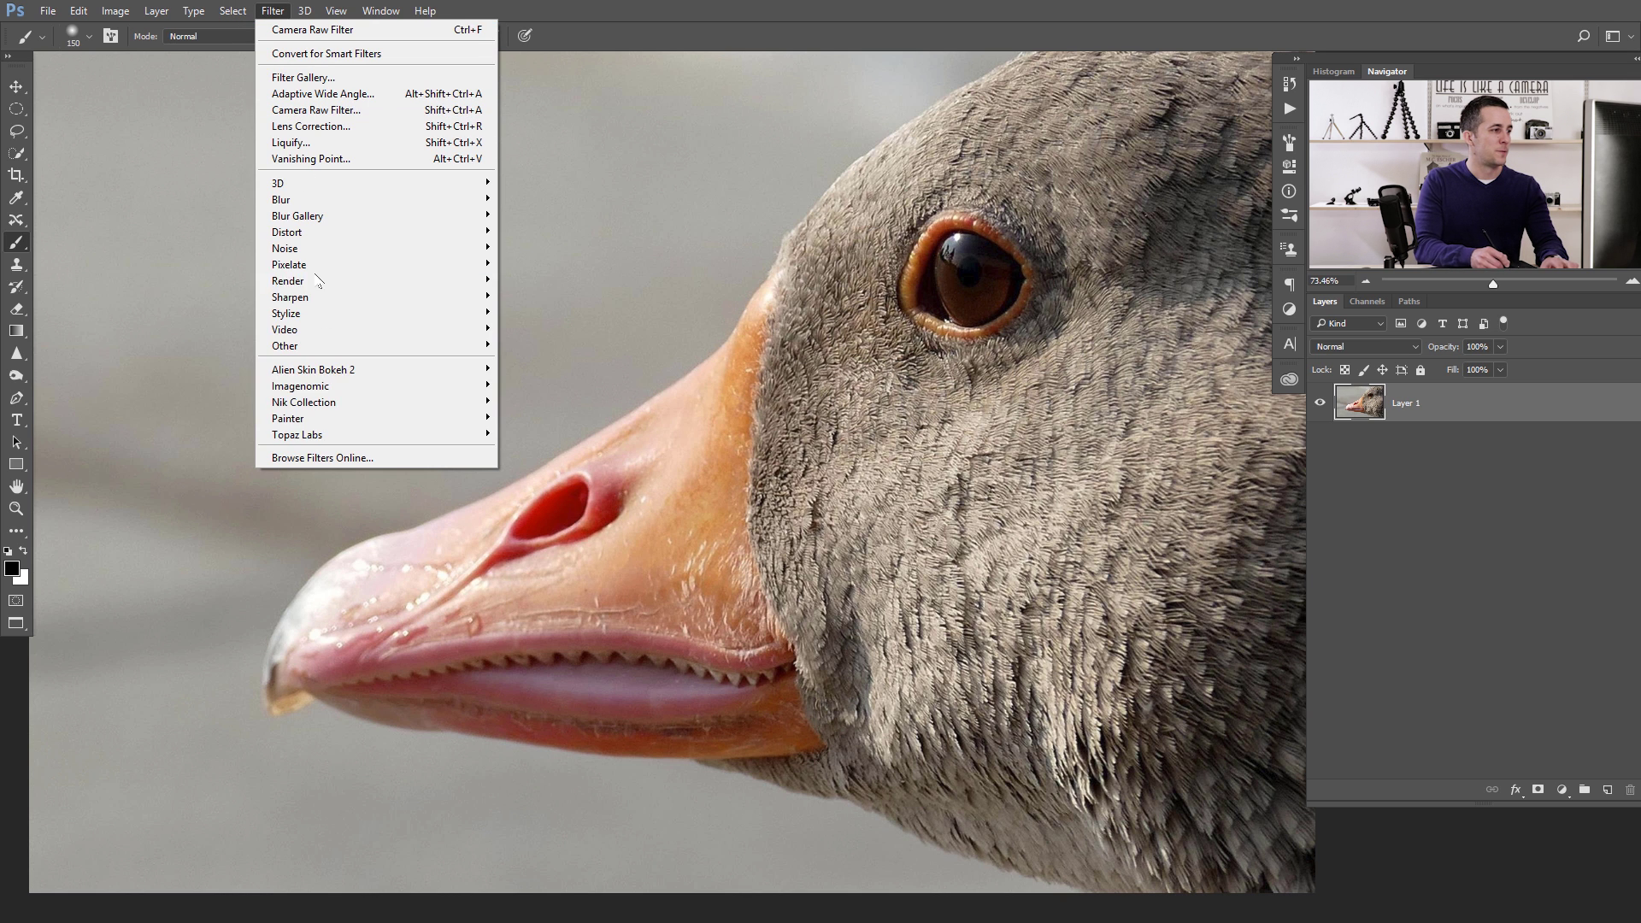
mouse_move(297, 438)
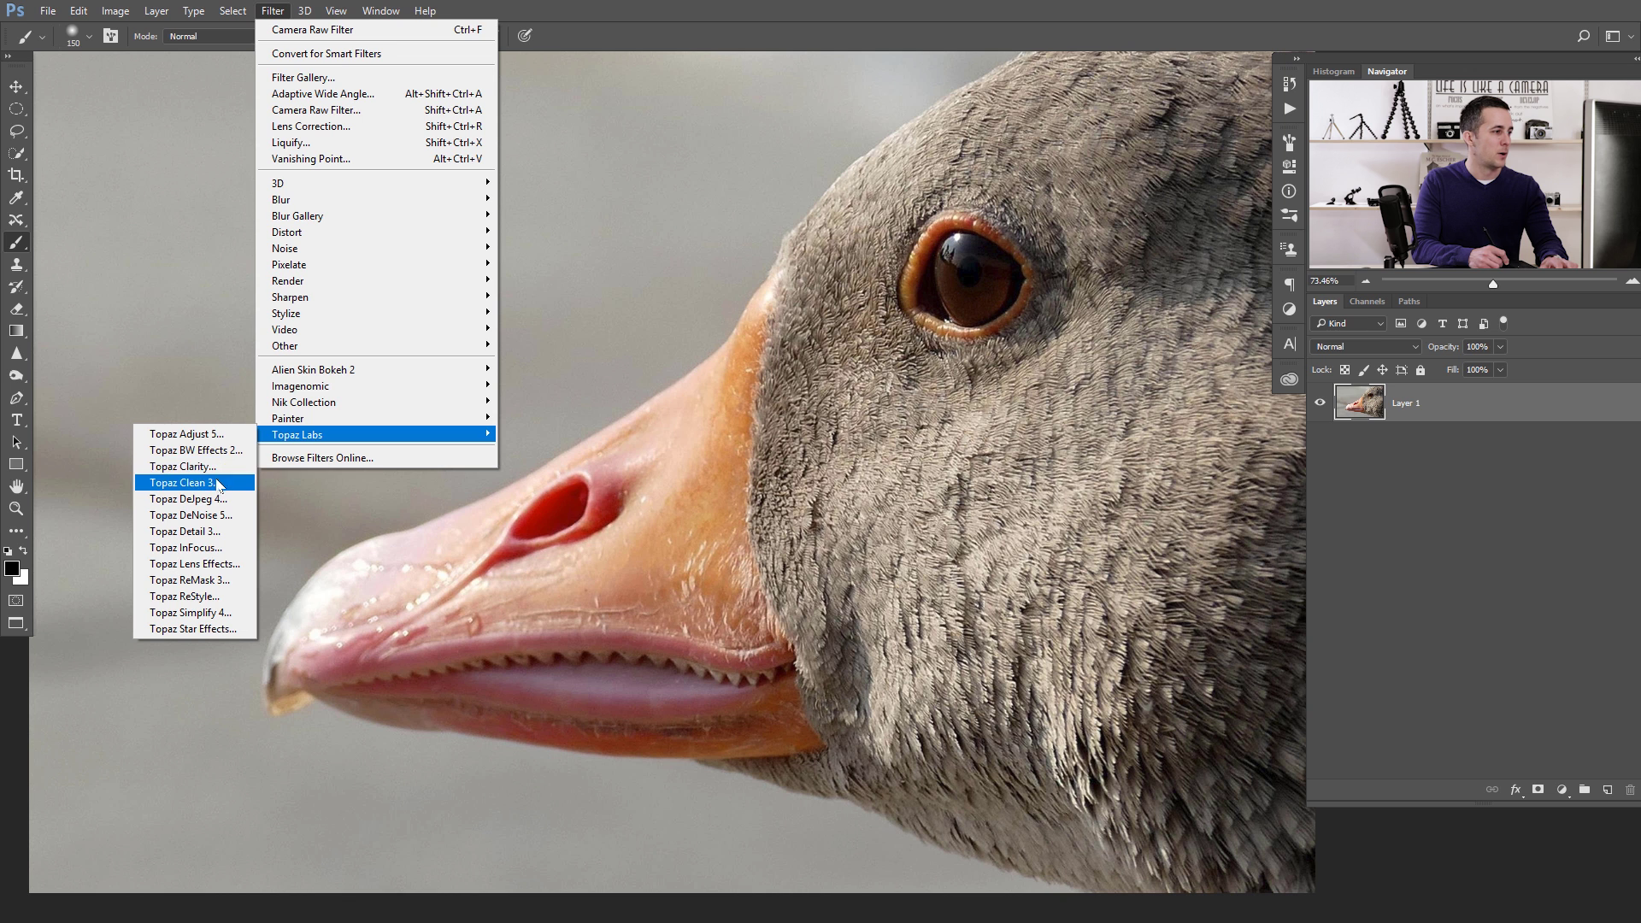
click(219, 530)
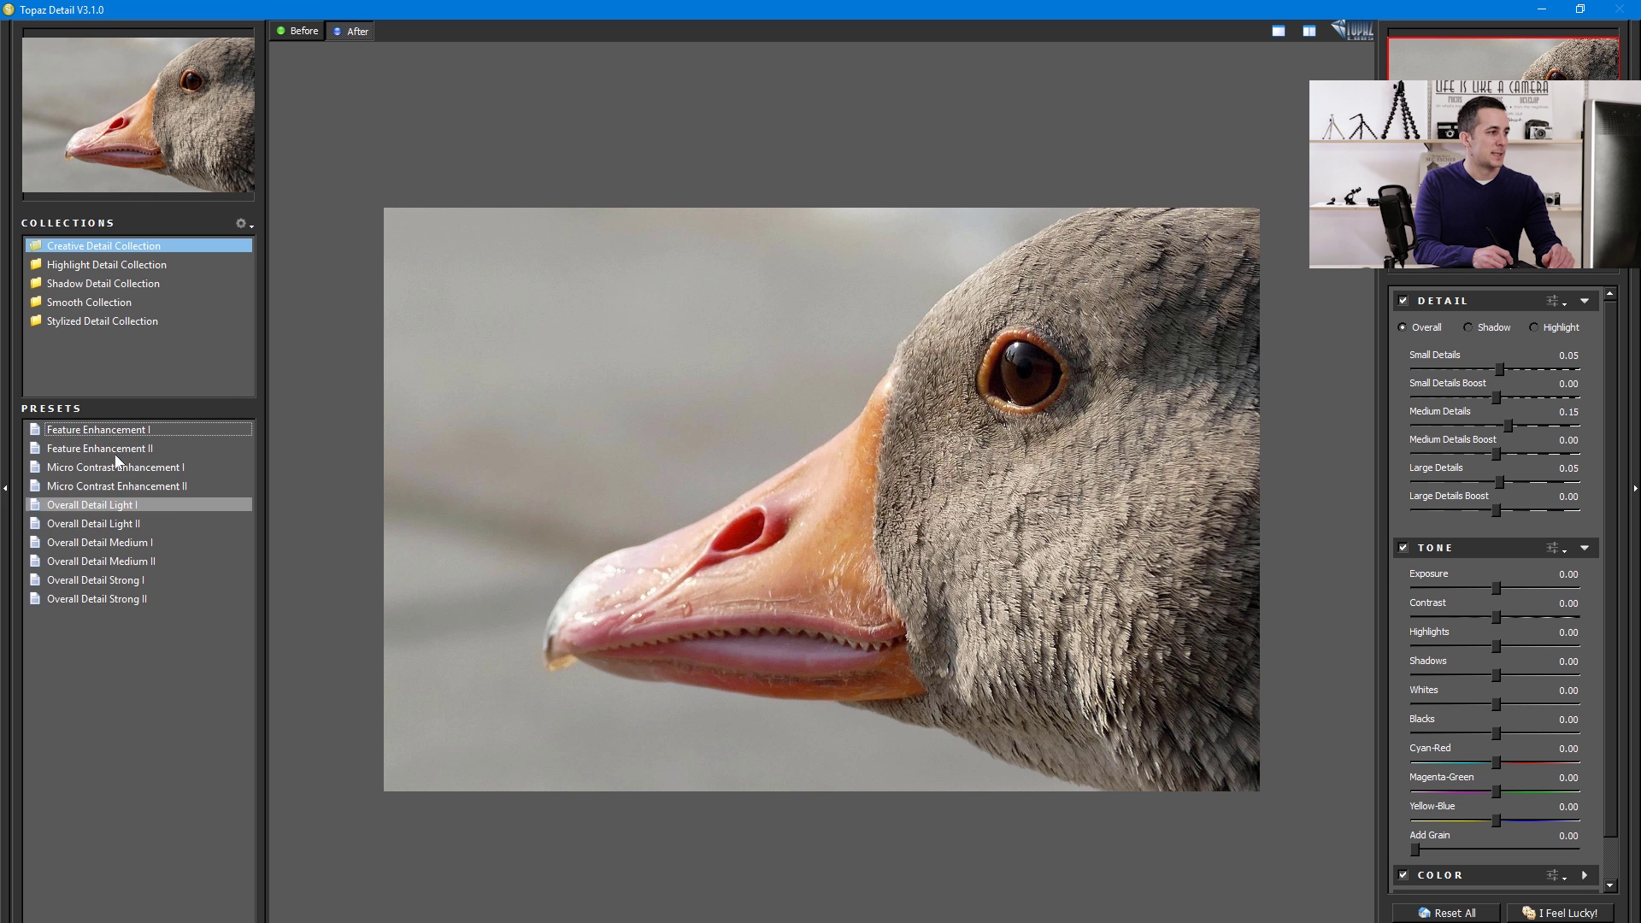
Step: Apply the Feature Enhancement I preset from the Creative Detail Collection and inspect the goose's eye and feathers up close
click(122, 438)
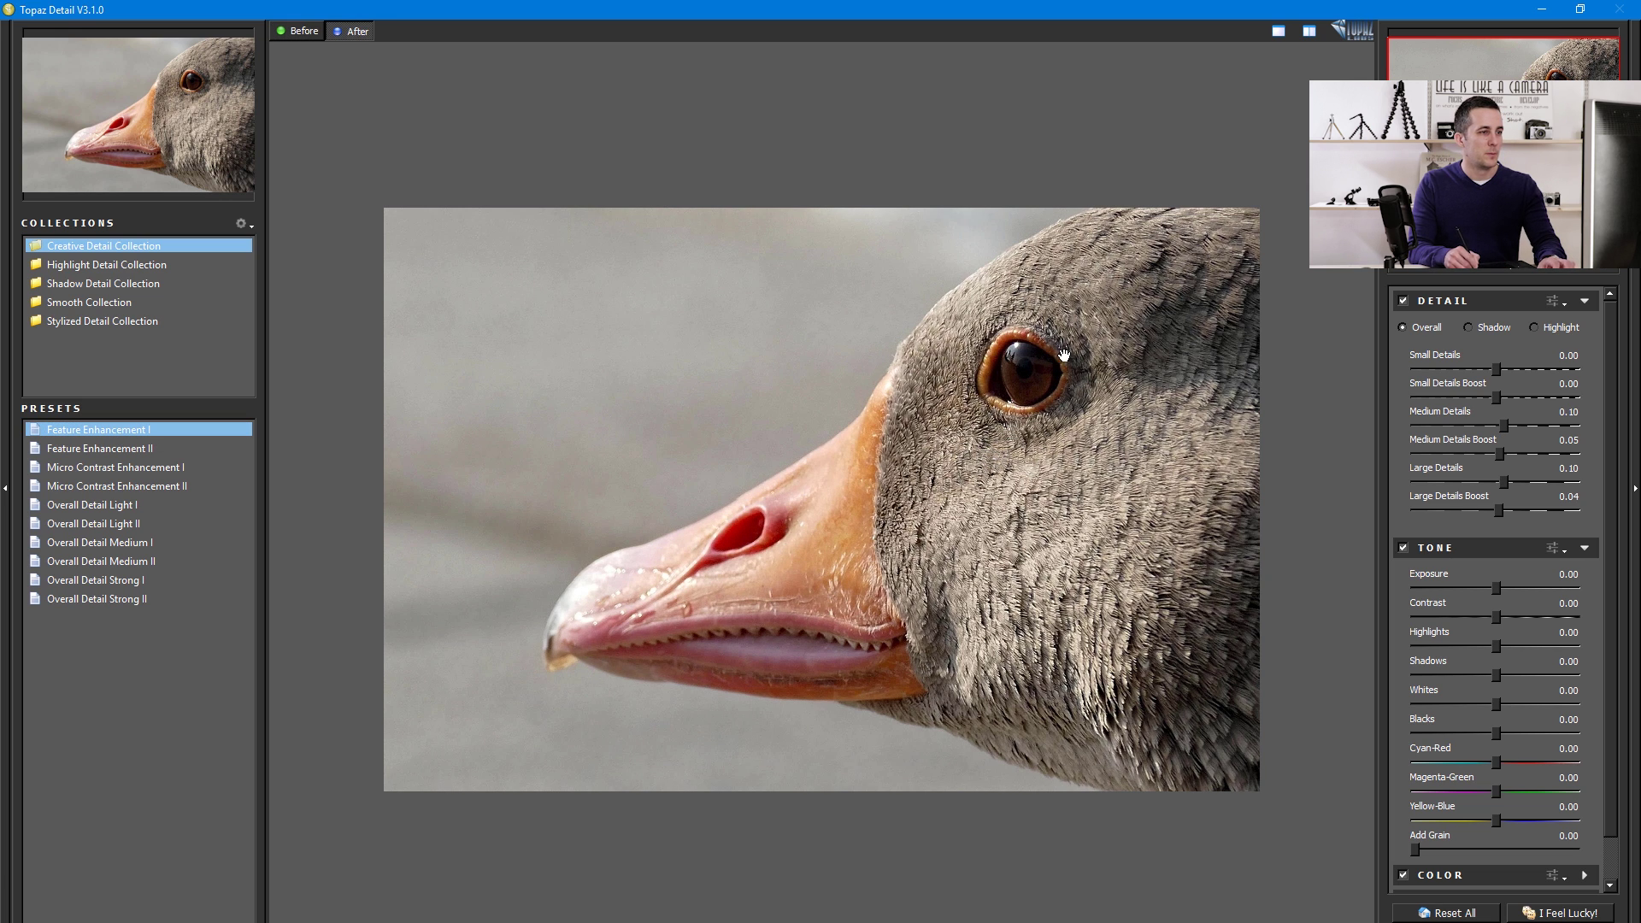
scroll(830, 506, up, 4)
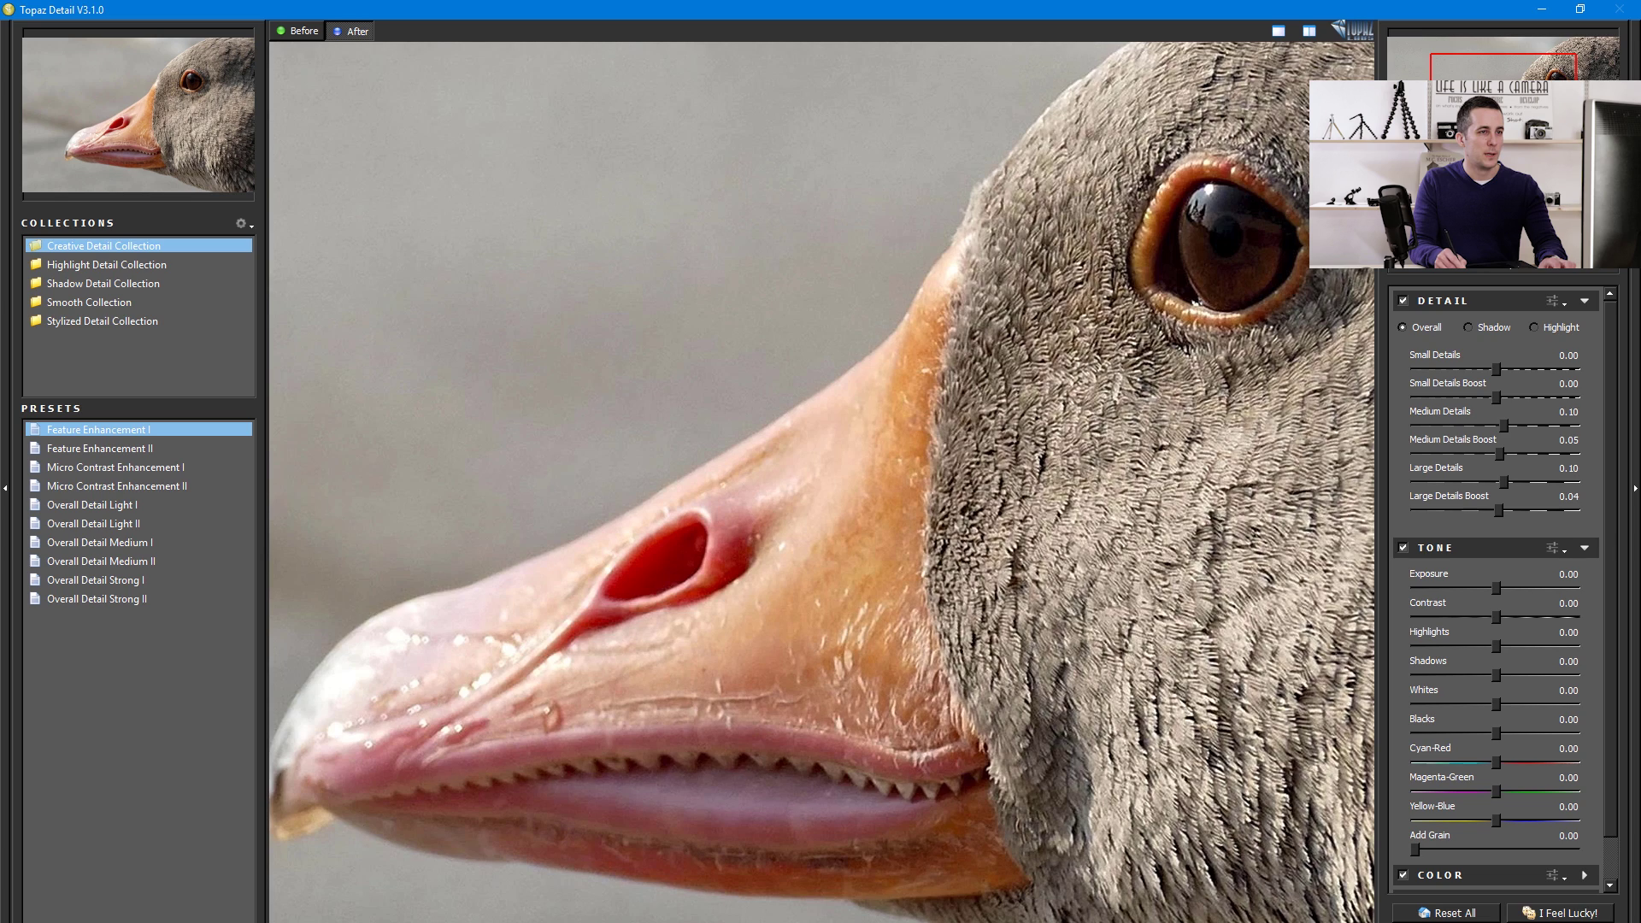
scroll(821, 478, down, 3)
drag(812, 445, 577, 422)
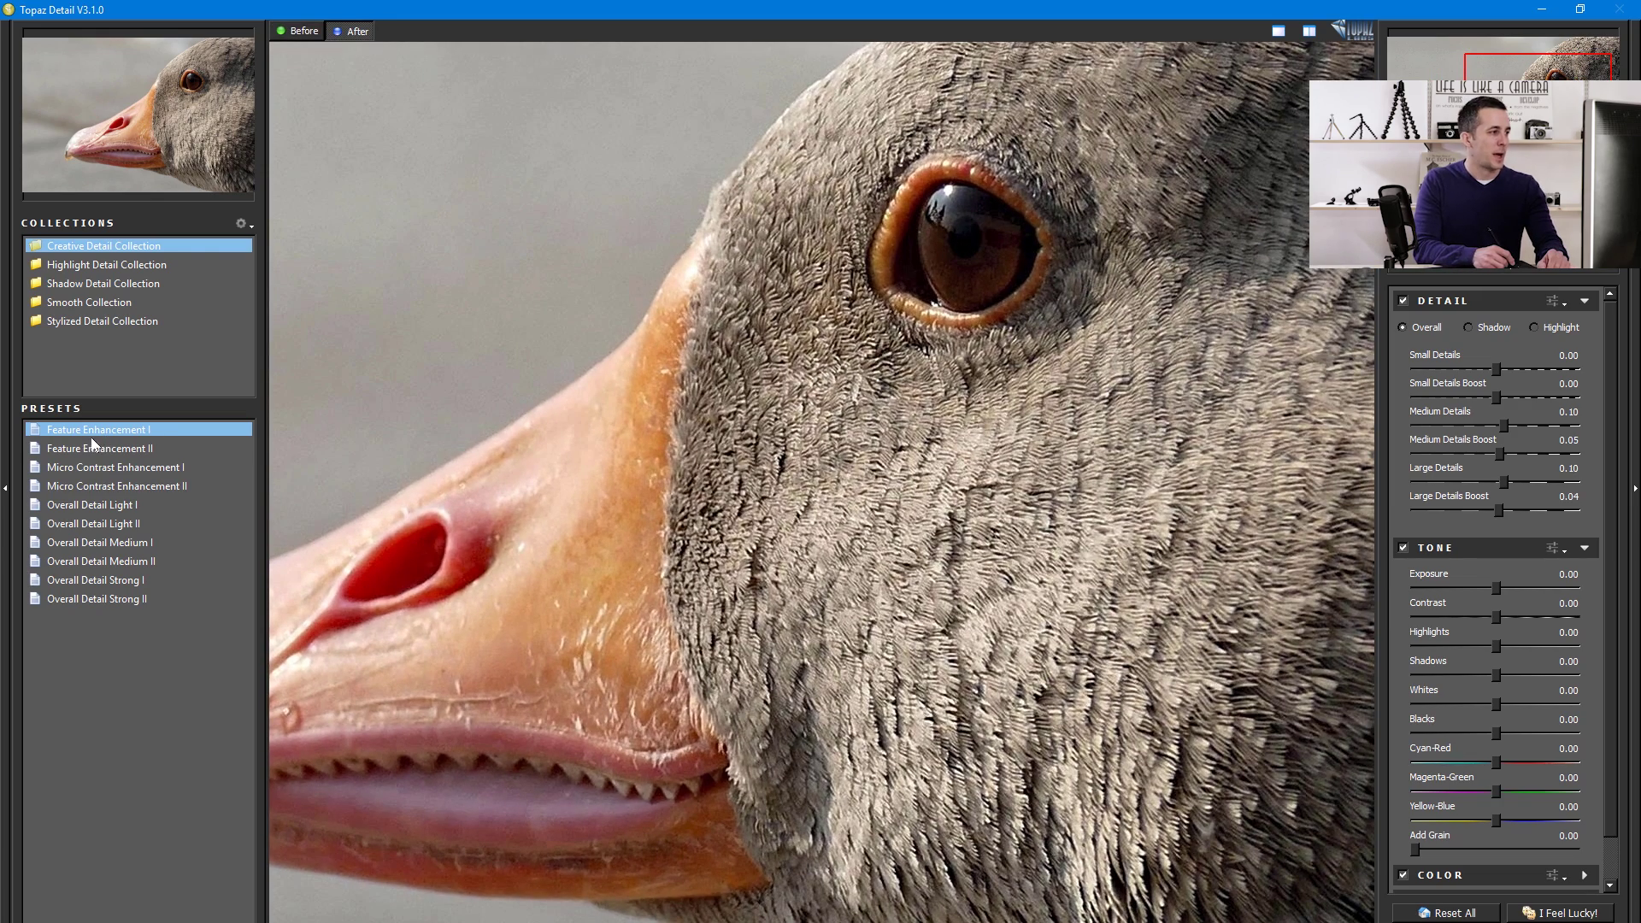
Step: Try the Feature Enhancement II, Micro Contrast Enhancement I and II and Overall Detail Light II presets, and return to Feature Enhancement I
click(100, 451)
click(103, 468)
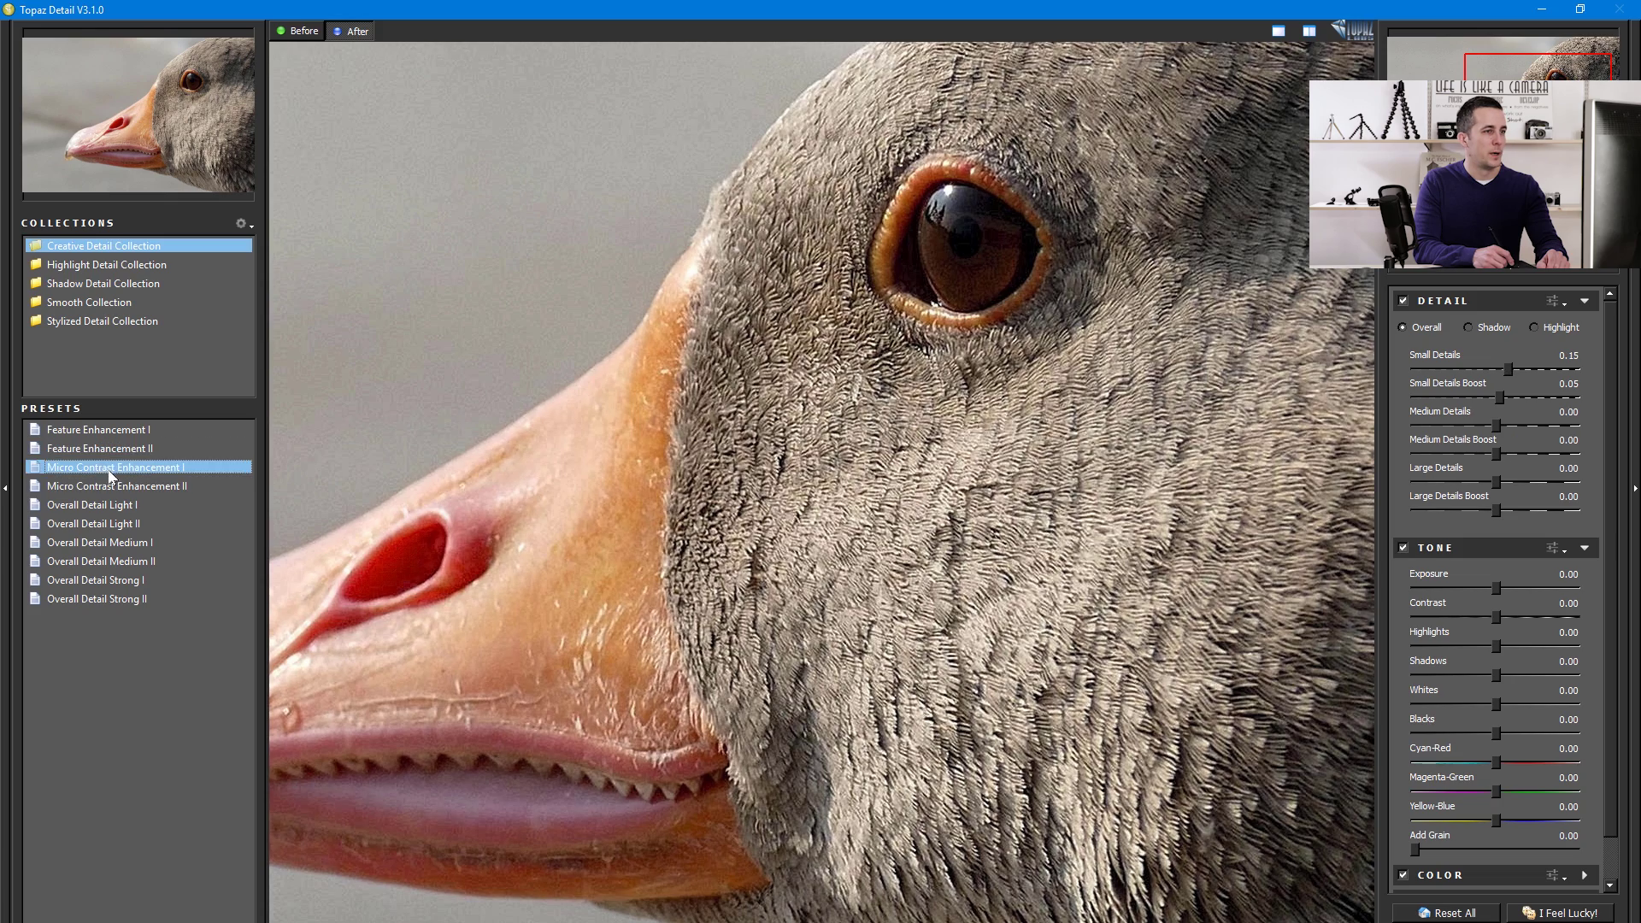
click(111, 486)
click(114, 523)
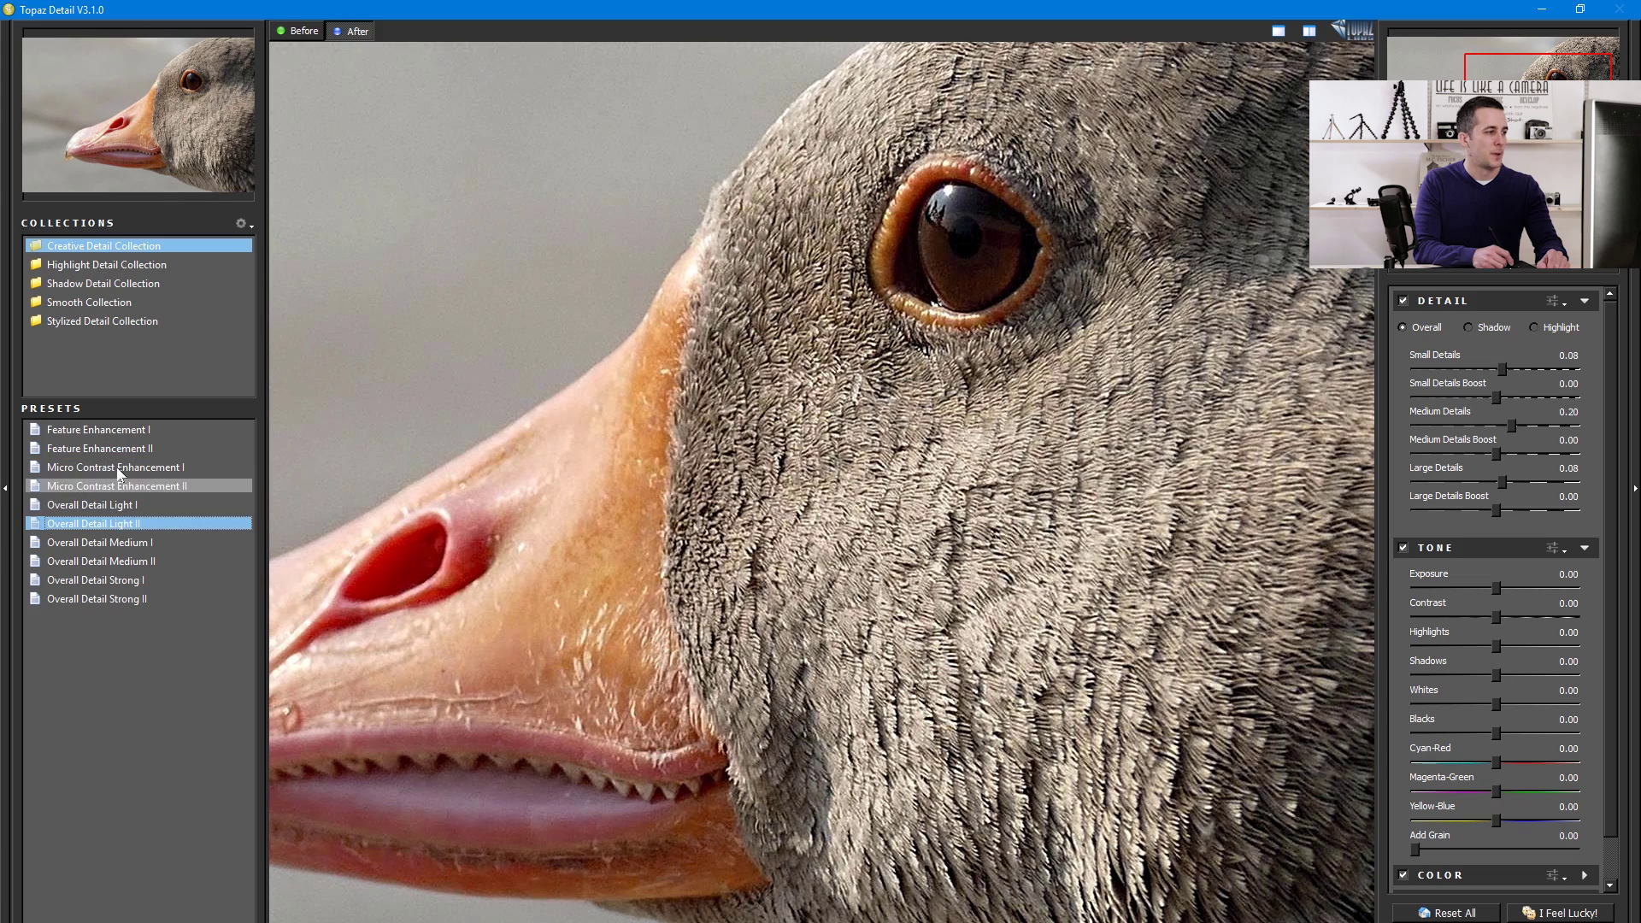
click(121, 431)
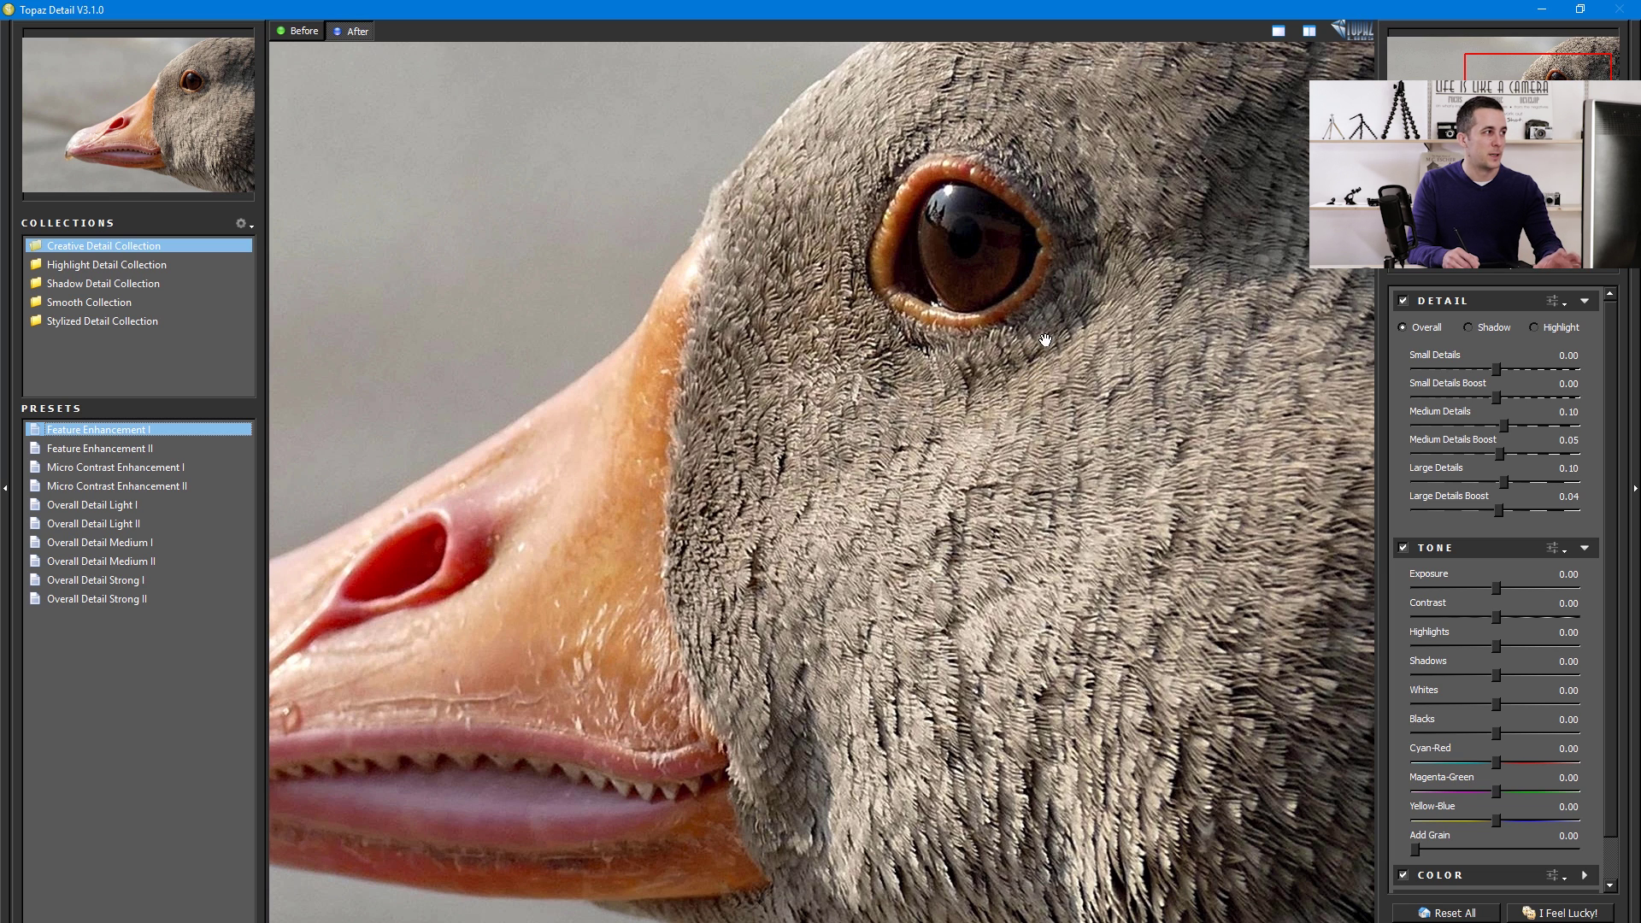
Step: Set the overall Small Details Boost to 0.22, raise Medium Details slightly and lower Small Details
mouse_move(1496, 368)
mouse_down()
mouse_move(1516, 369)
mouse_move(1511, 394)
mouse_up()
click(1501, 371)
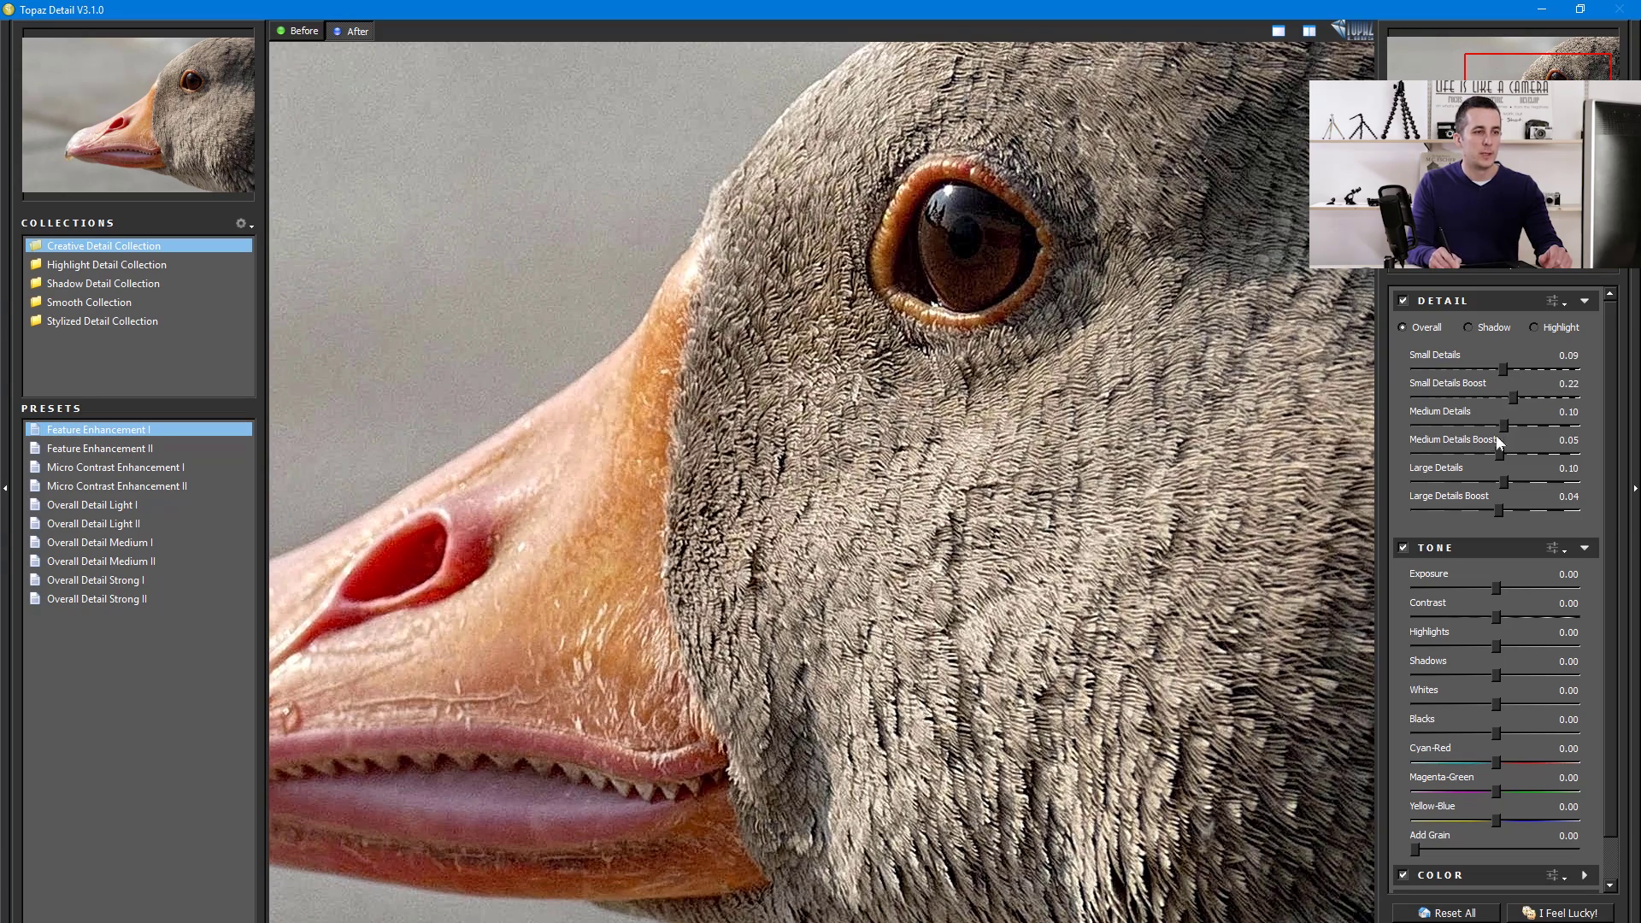
mouse_move(1507, 425)
mouse_down()
mouse_move(1542, 424)
mouse_move(1521, 427)
mouse_up()
drag(1505, 368, 1448, 369)
mouse_move(1511, 425)
mouse_down()
mouse_move(1442, 425)
mouse_move(1513, 421)
mouse_up()
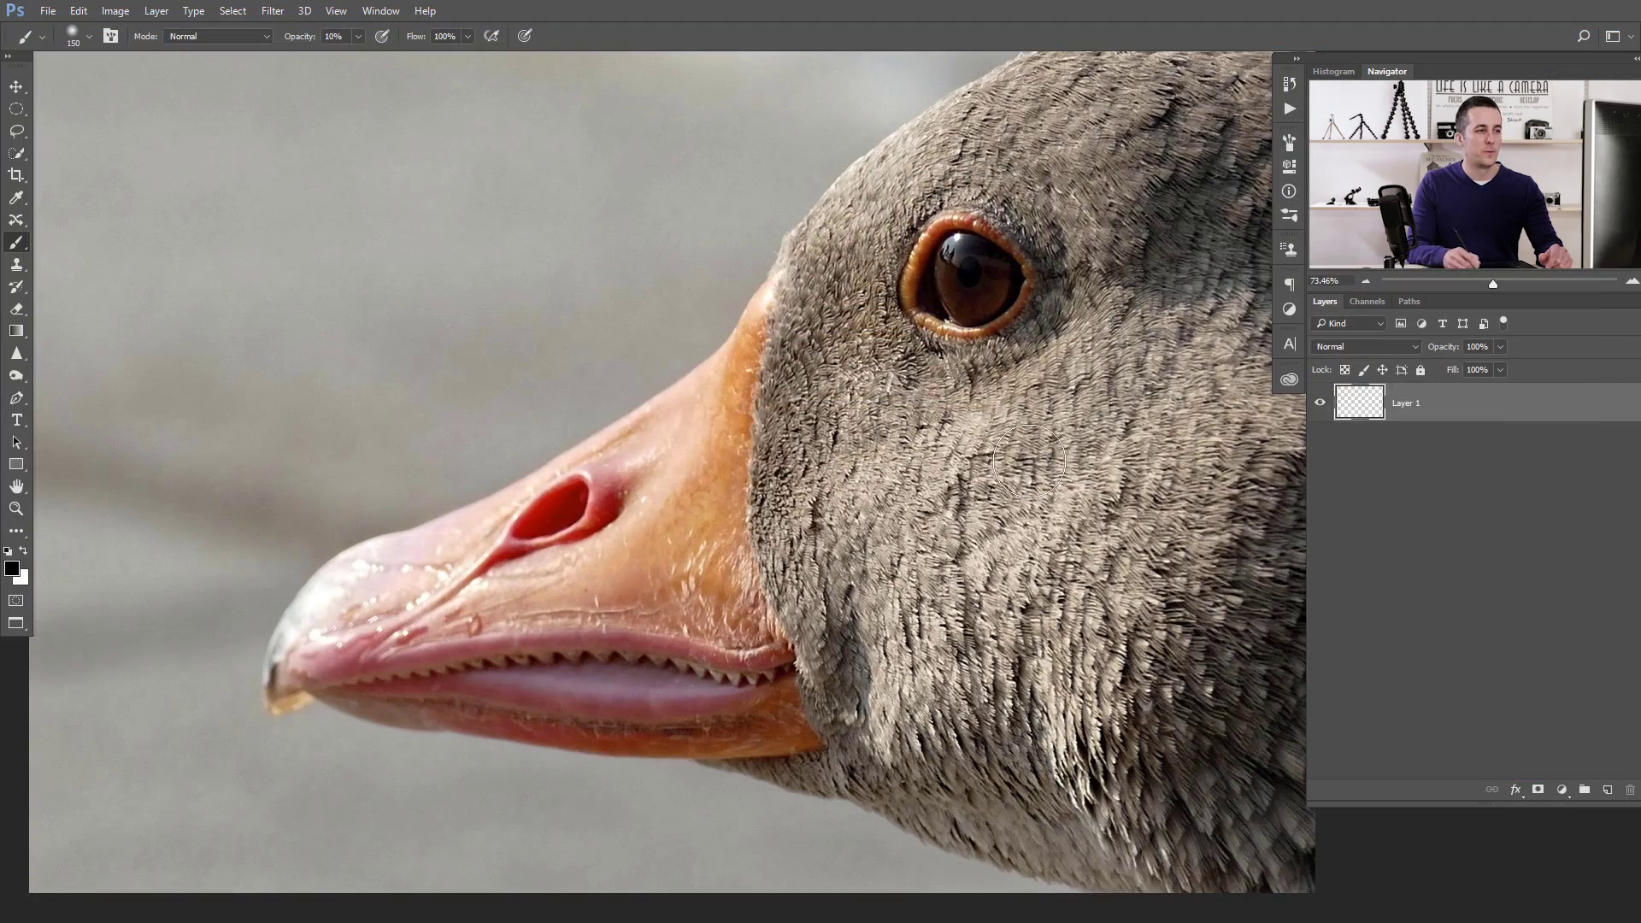